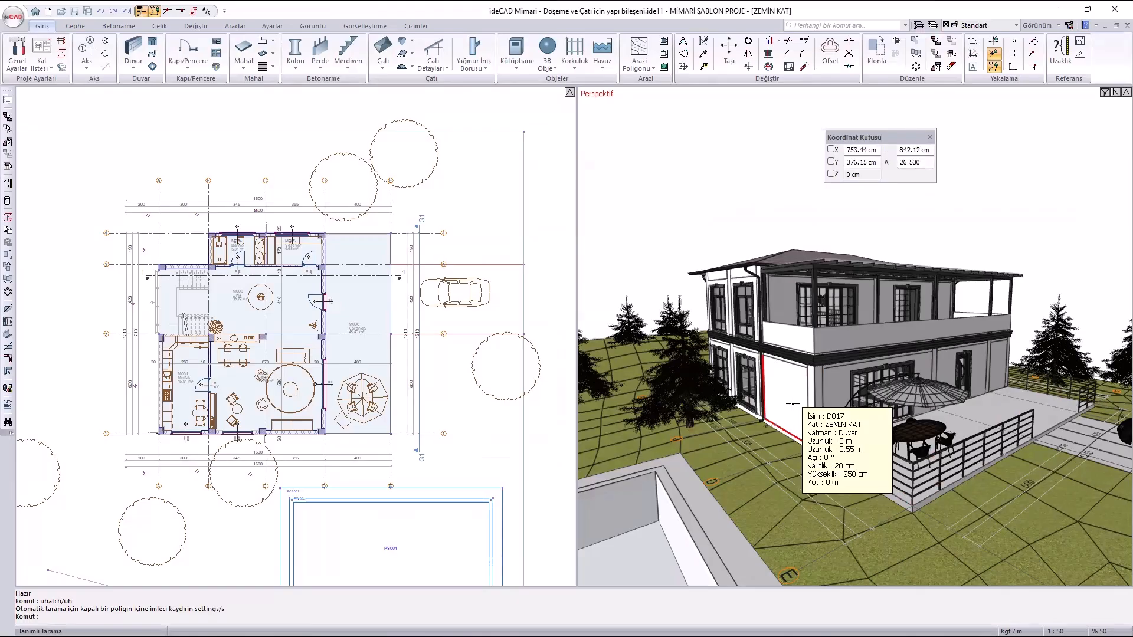
Open the settings of the ground-floor front wall beside the veranda, review its material options and close them unchanged.
{"action": "left_click", "coordinate": [793, 404]}
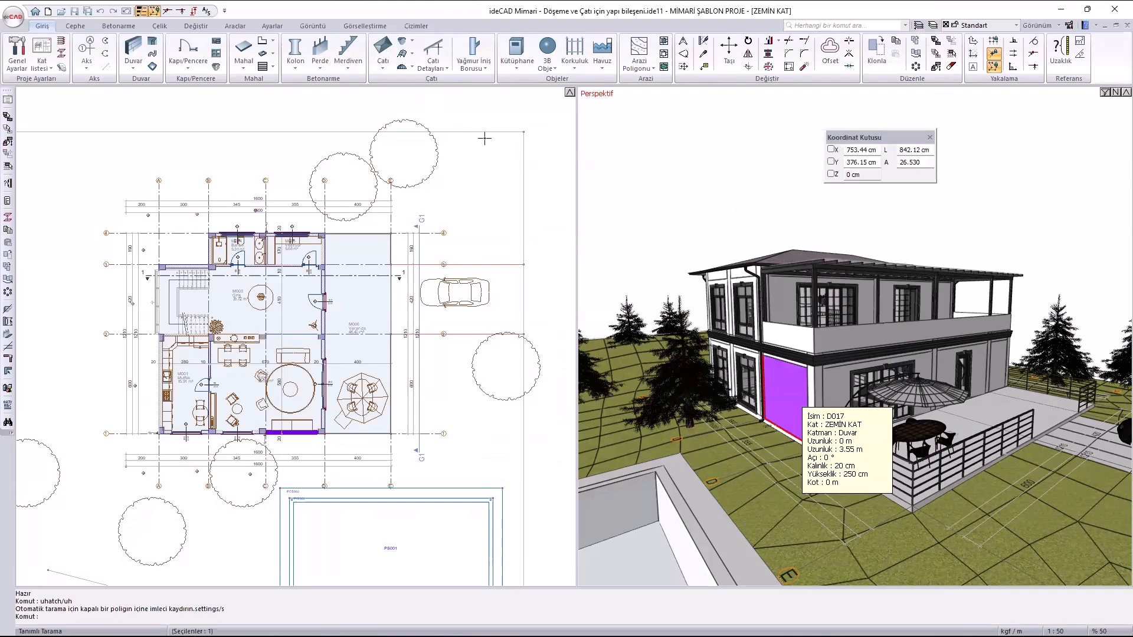
{"action": "left_click", "coordinate": [377, 192]}
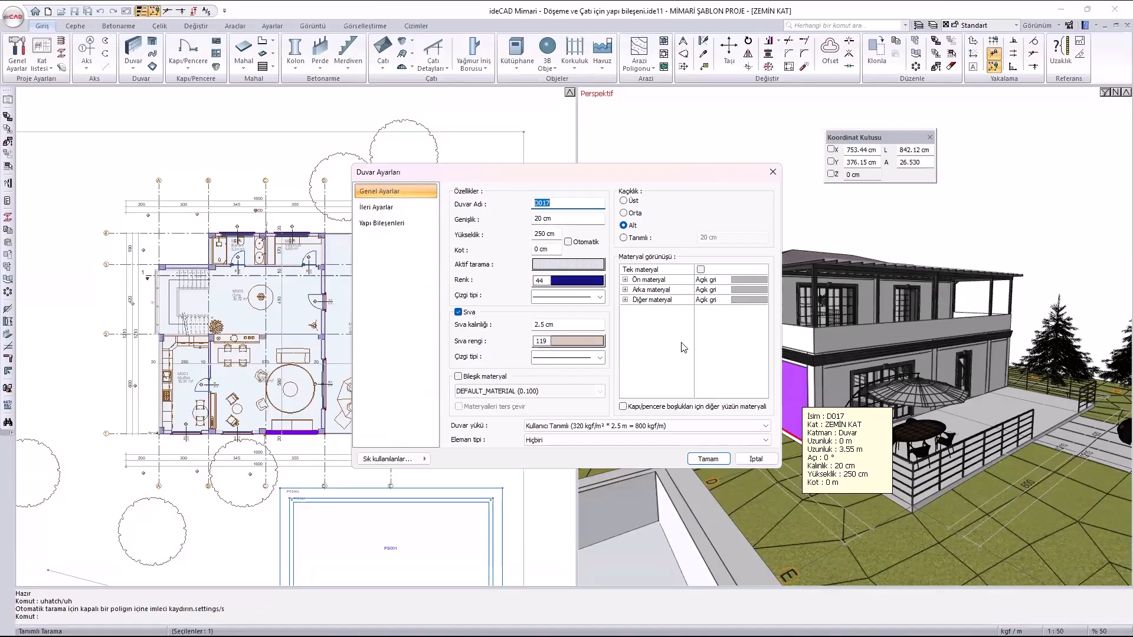
{"action": "left_click", "coordinate": [772, 172]}
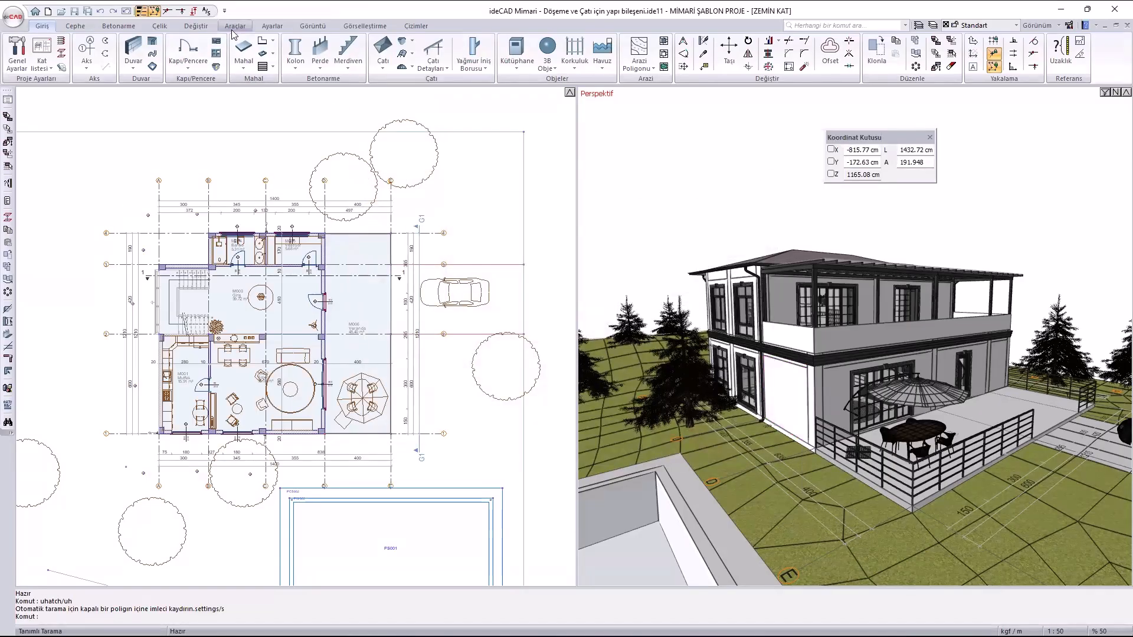
Check which composite materials the veranda room's general settings offer, and close the settings without saving.
{"action": "double_click", "coordinate": [364, 299]}
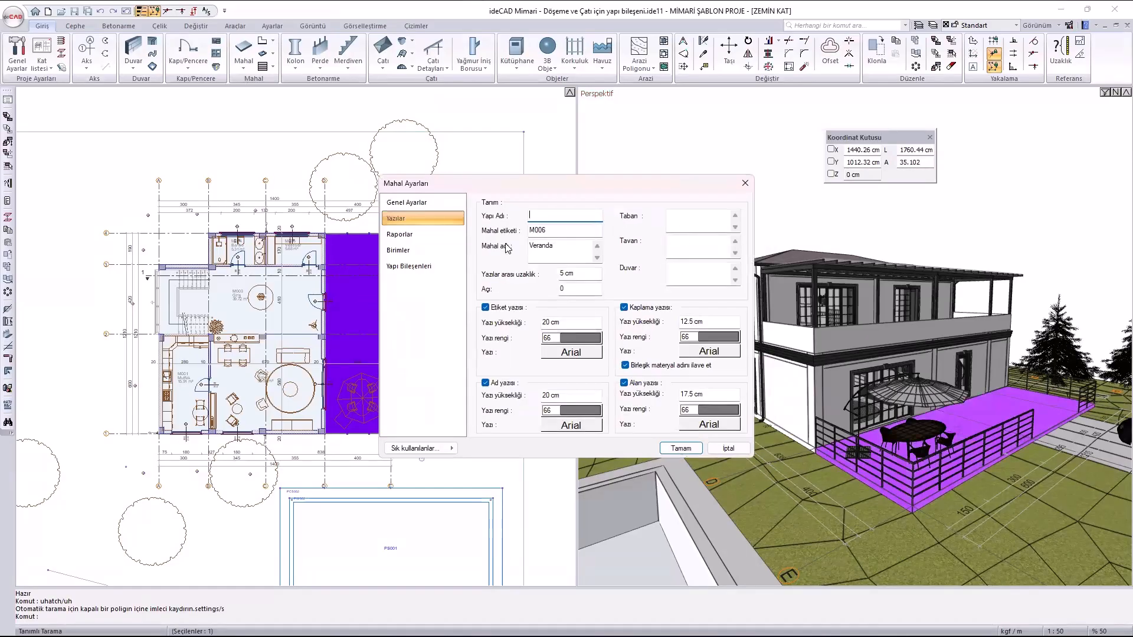
{"action": "left_click", "coordinate": [407, 202]}
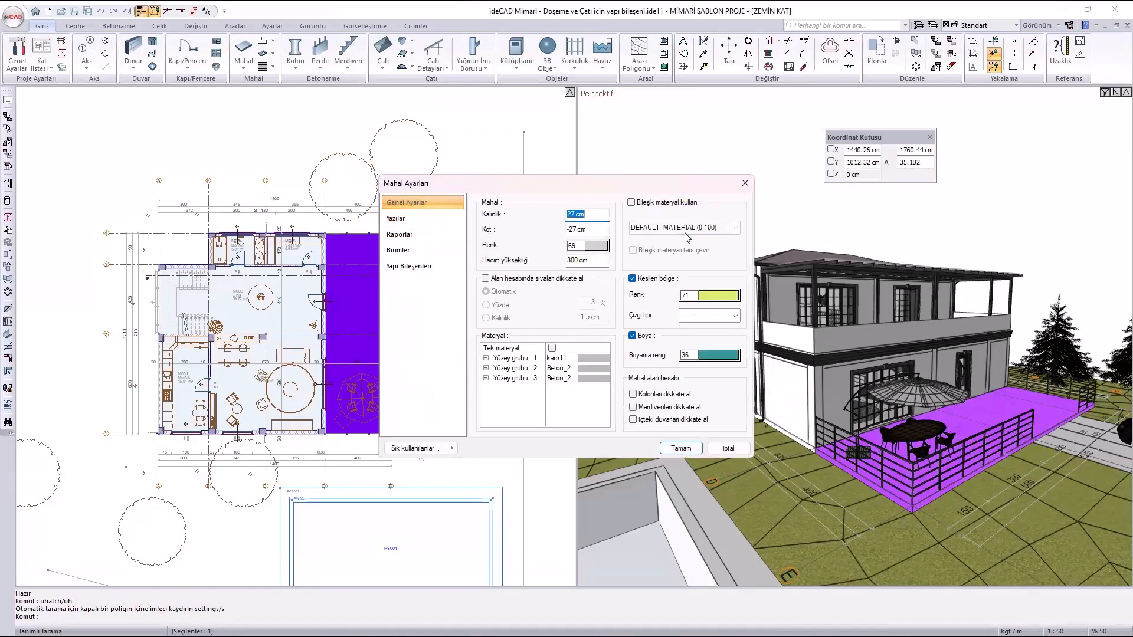
{"action": "left_click", "coordinate": [631, 203]}
{"action": "left_click", "coordinate": [733, 228]}
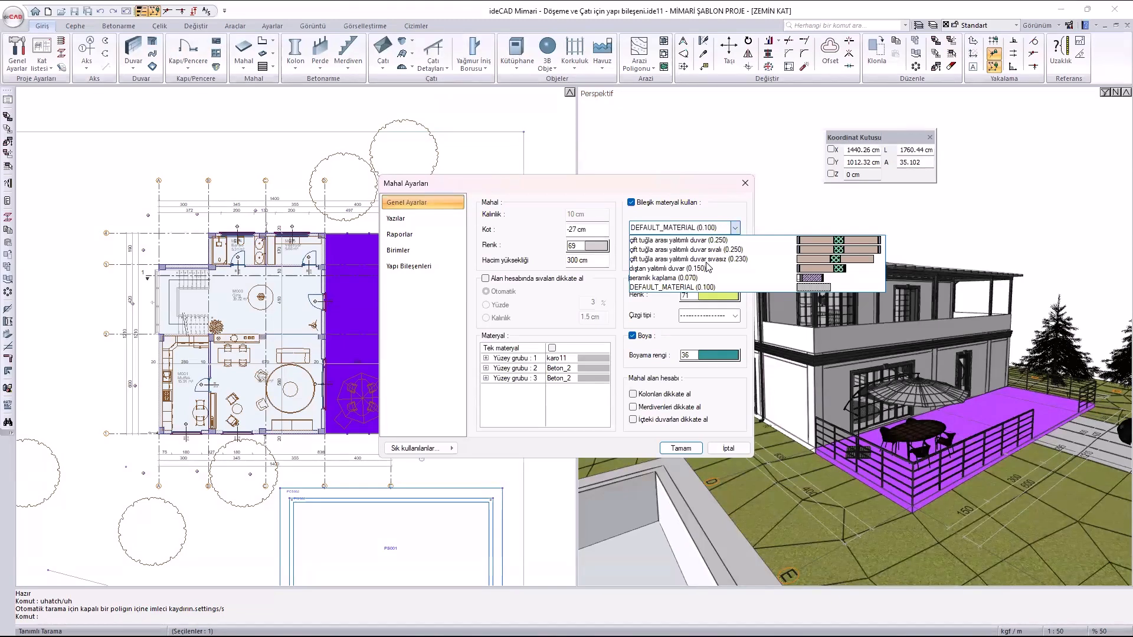
{"action": "left_click", "coordinate": [745, 186]}
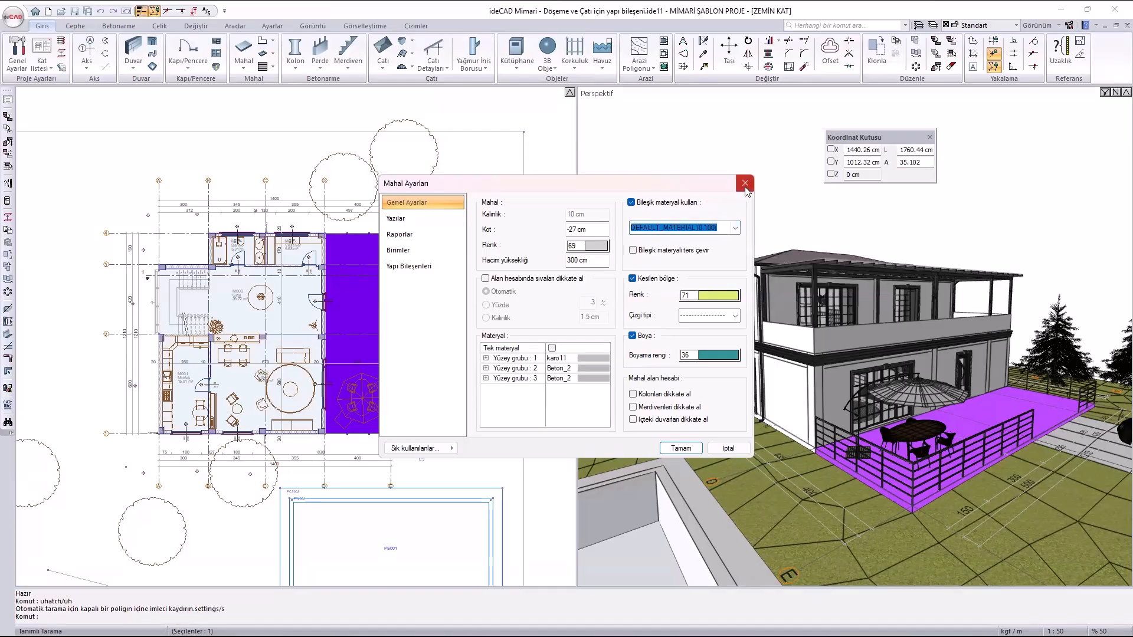
{"action": "left_click", "coordinate": [744, 186]}
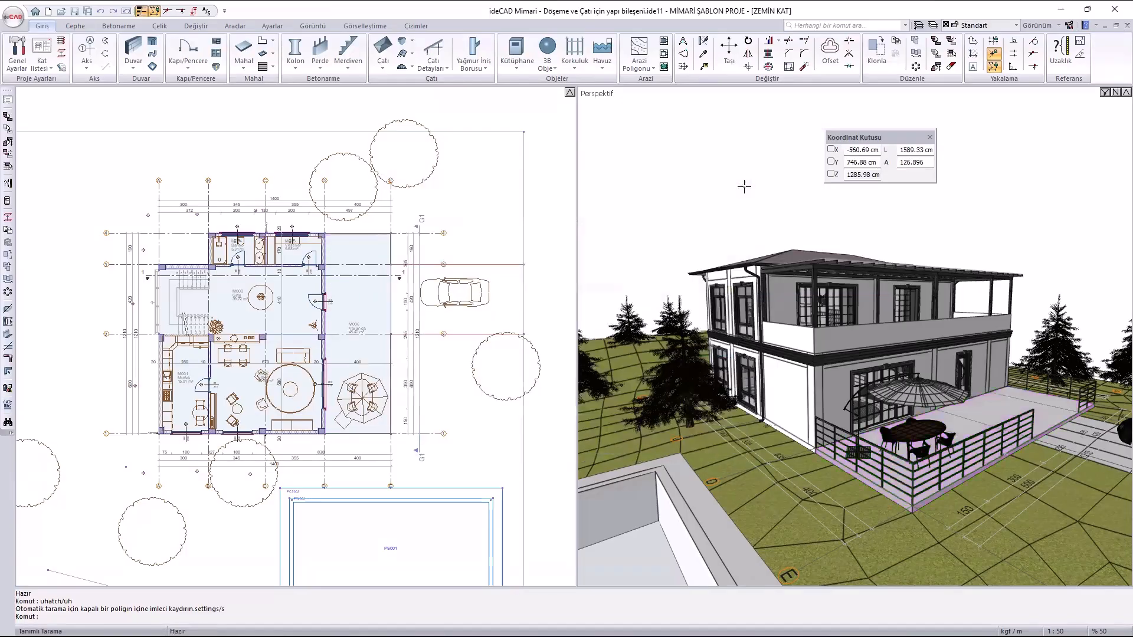
{"action": "key", "text": "Escape"}
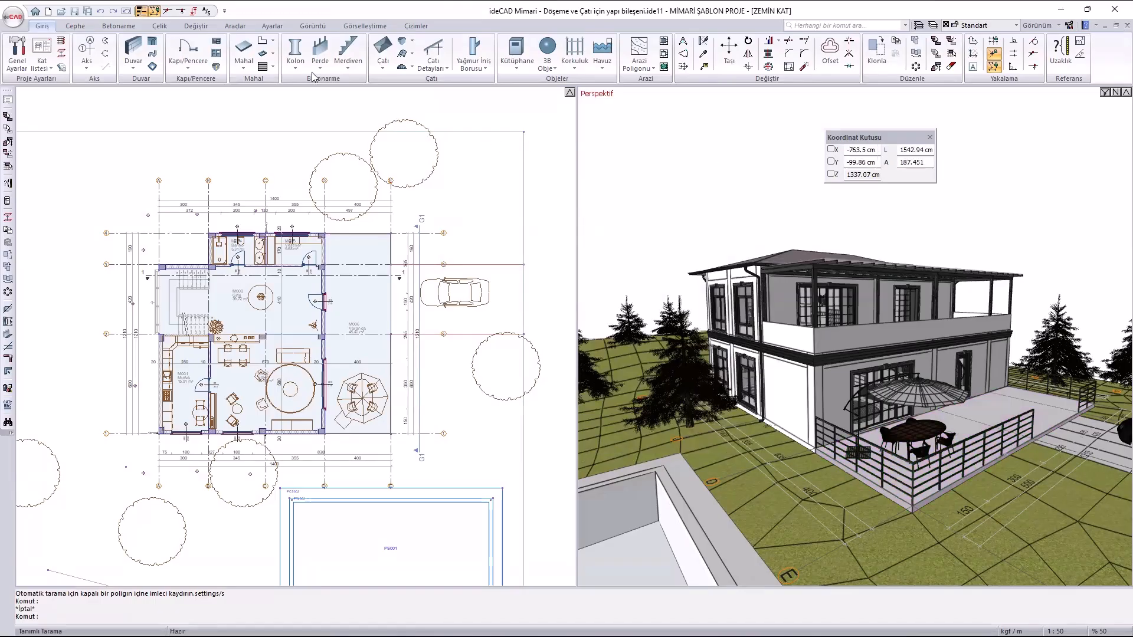
Generate the architectural quantity report for the current floor and read through its interior and ceiling plaster sections.
{"action": "left_click", "coordinate": [235, 26]}
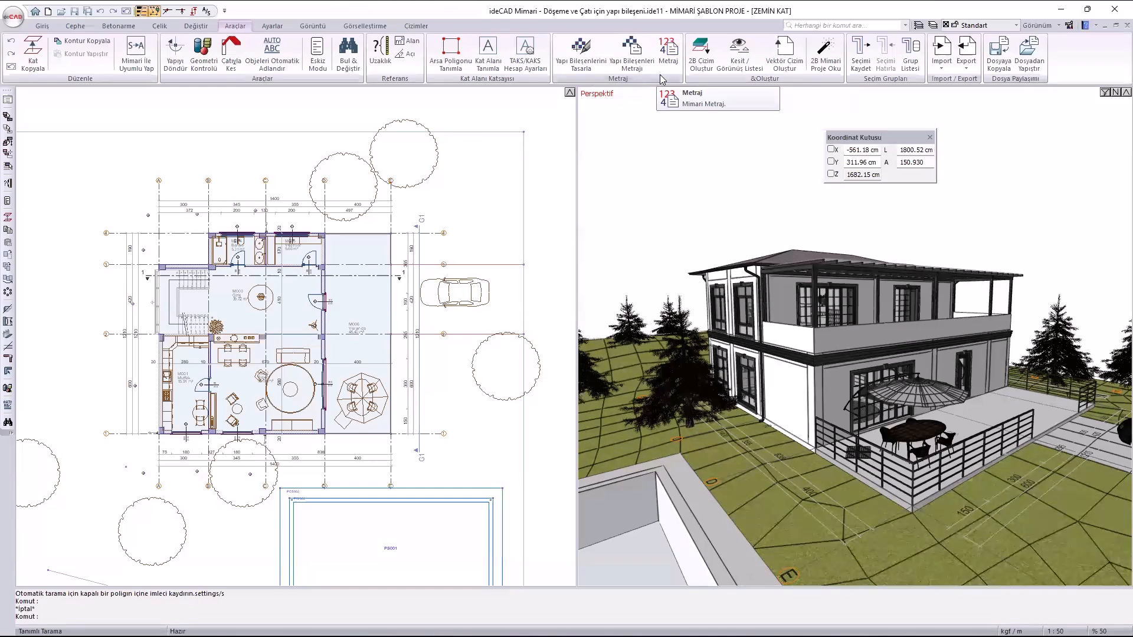
{"action": "left_click", "coordinate": [666, 53]}
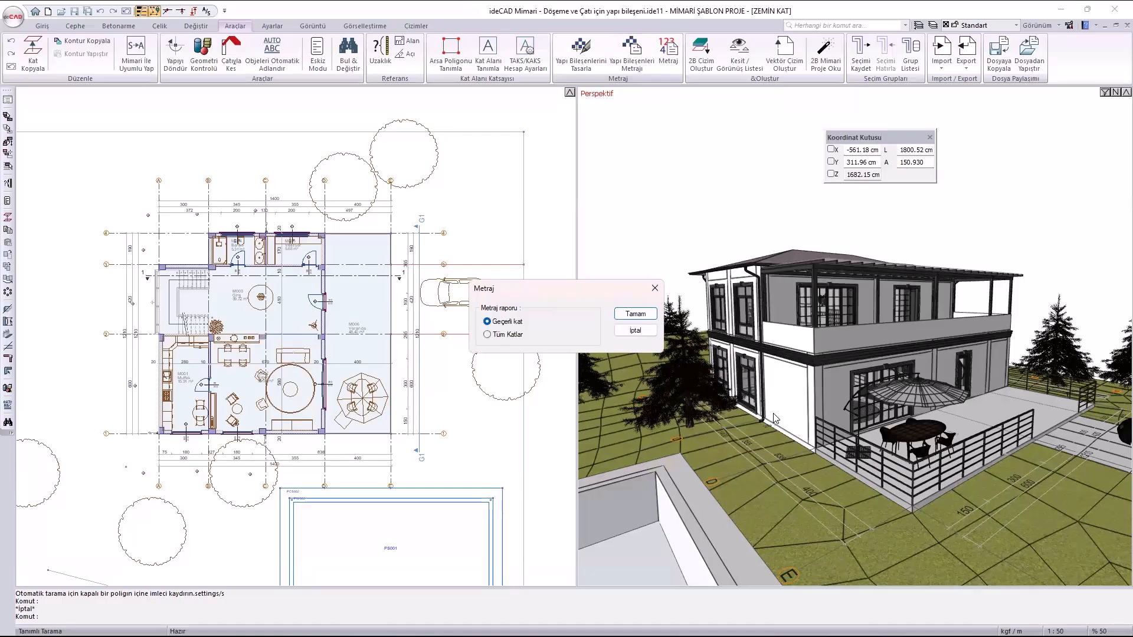
{"action": "left_click", "coordinate": [635, 314]}
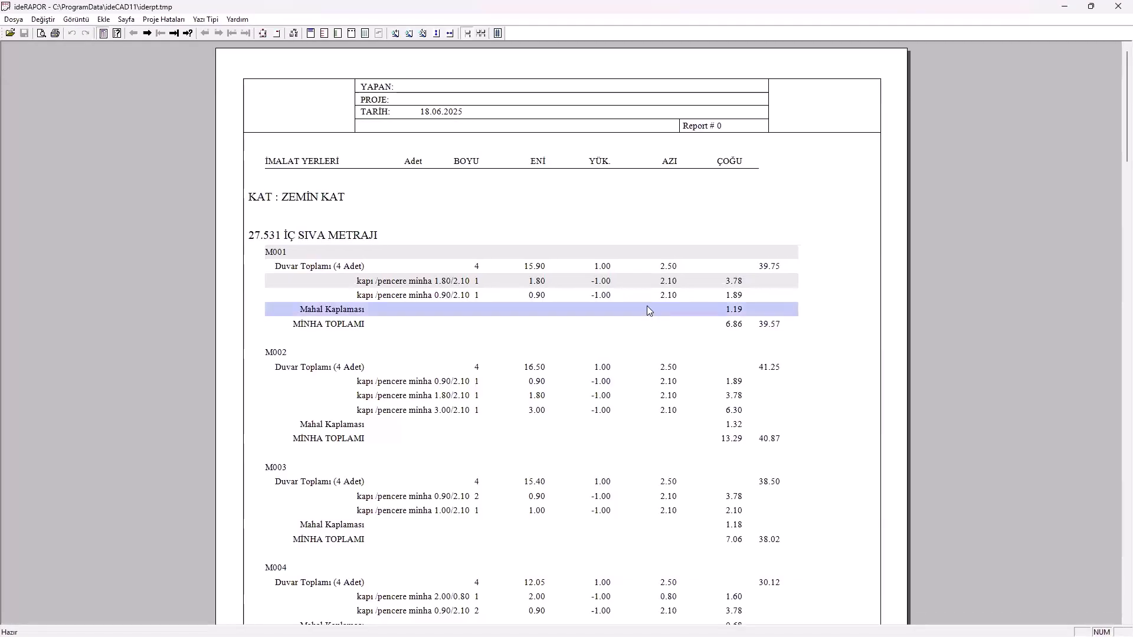
{"action": "scroll", "coordinate": [531, 266], "scroll_direction": "down", "scroll_amount": 2}
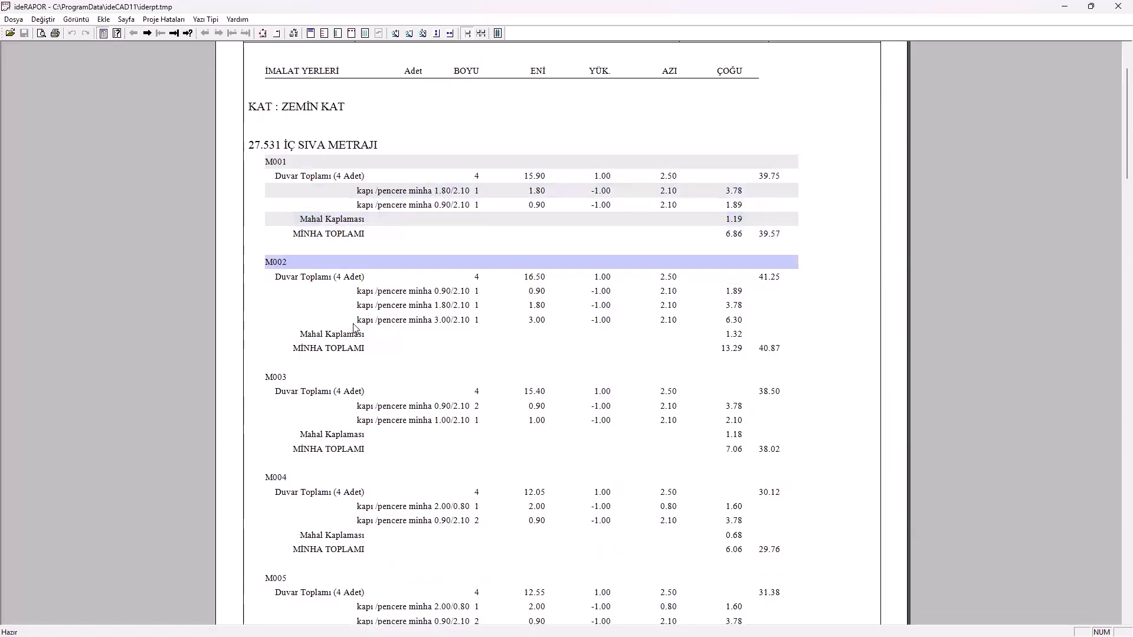
{"action": "scroll", "coordinate": [356, 295], "scroll_direction": "down", "scroll_amount": 5}
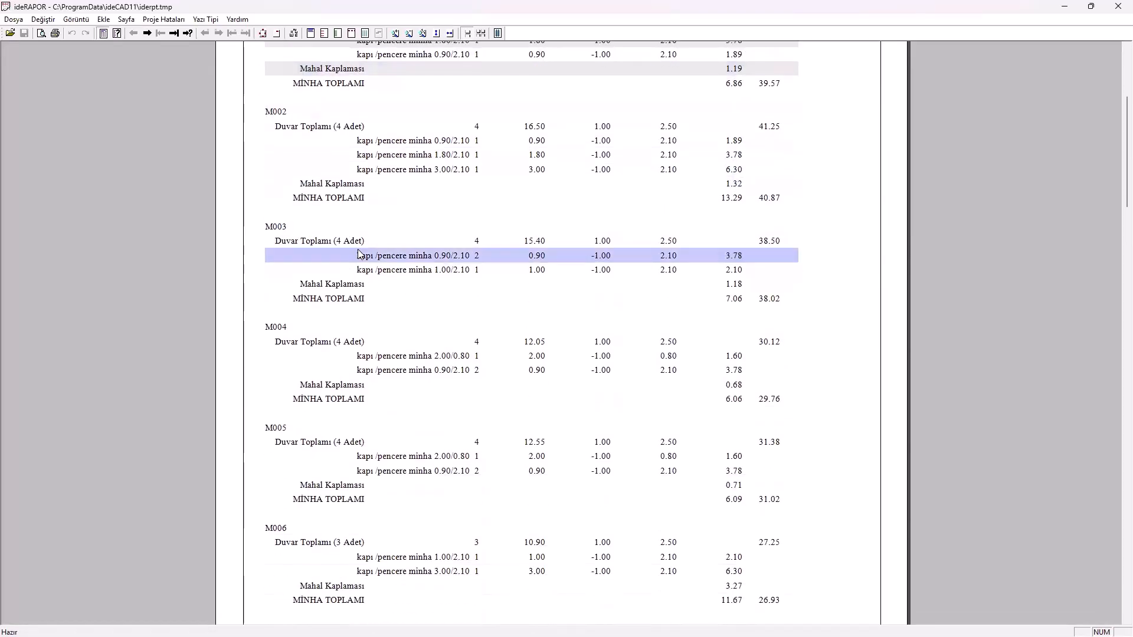
{"action": "scroll", "coordinate": [356, 233], "scroll_direction": "up", "scroll_amount": 4}
{"action": "scroll", "coordinate": [448, 207], "scroll_direction": "down", "scroll_amount": 6}
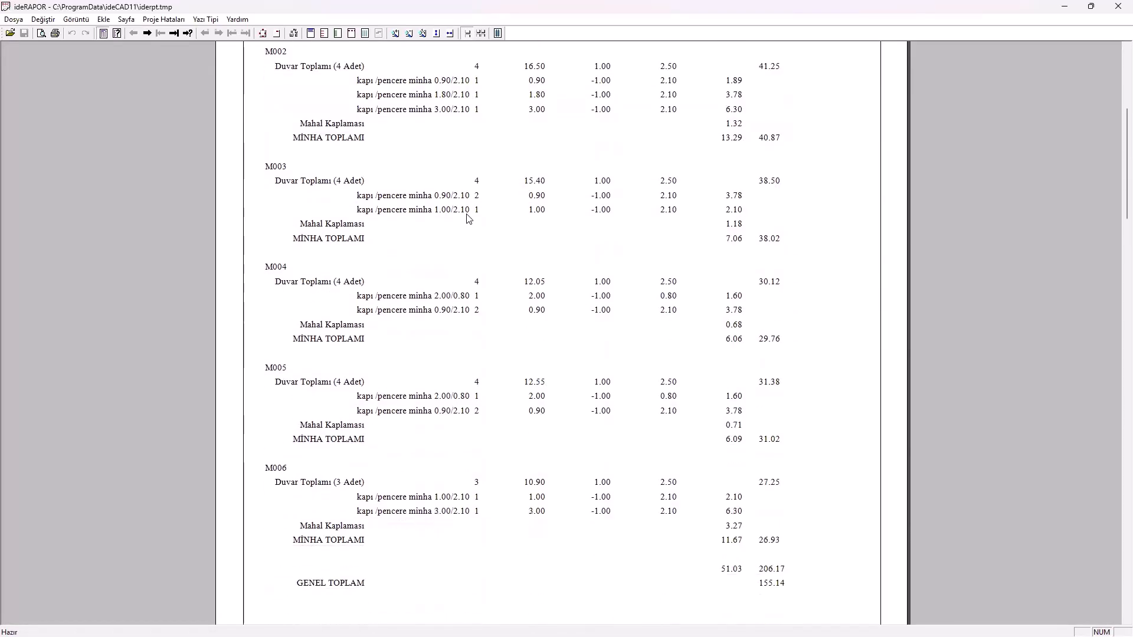
{"action": "scroll", "coordinate": [466, 218], "scroll_direction": "down", "scroll_amount": 15}
{"action": "scroll", "coordinate": [354, 194], "scroll_direction": "down", "scroll_amount": 2}
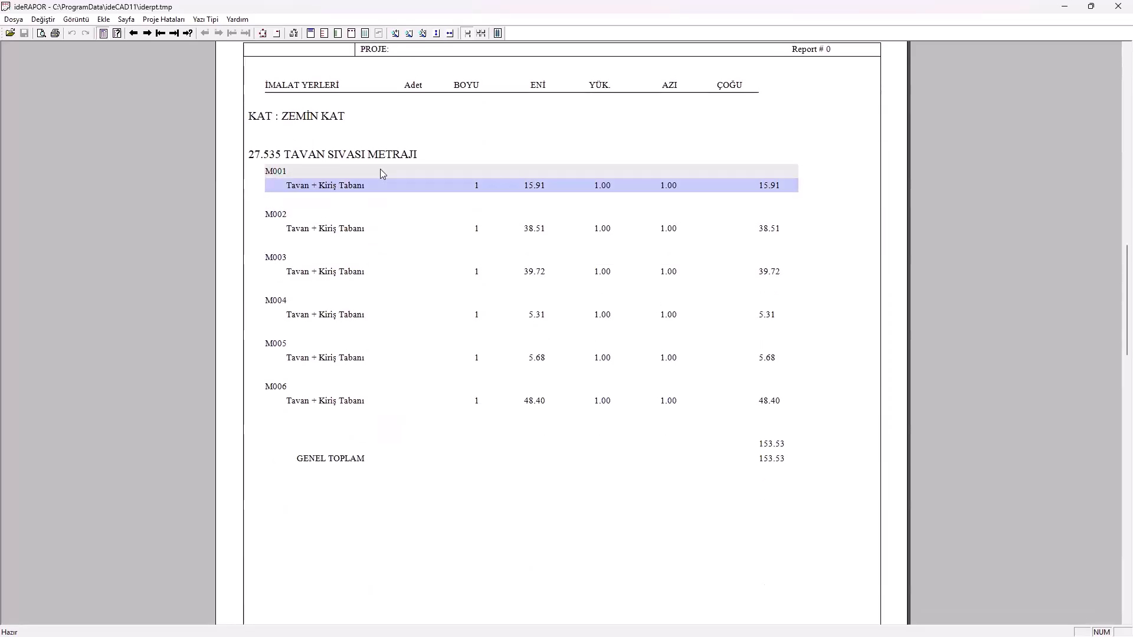
{"action": "scroll", "coordinate": [383, 173], "scroll_direction": "down", "scroll_amount": 20}
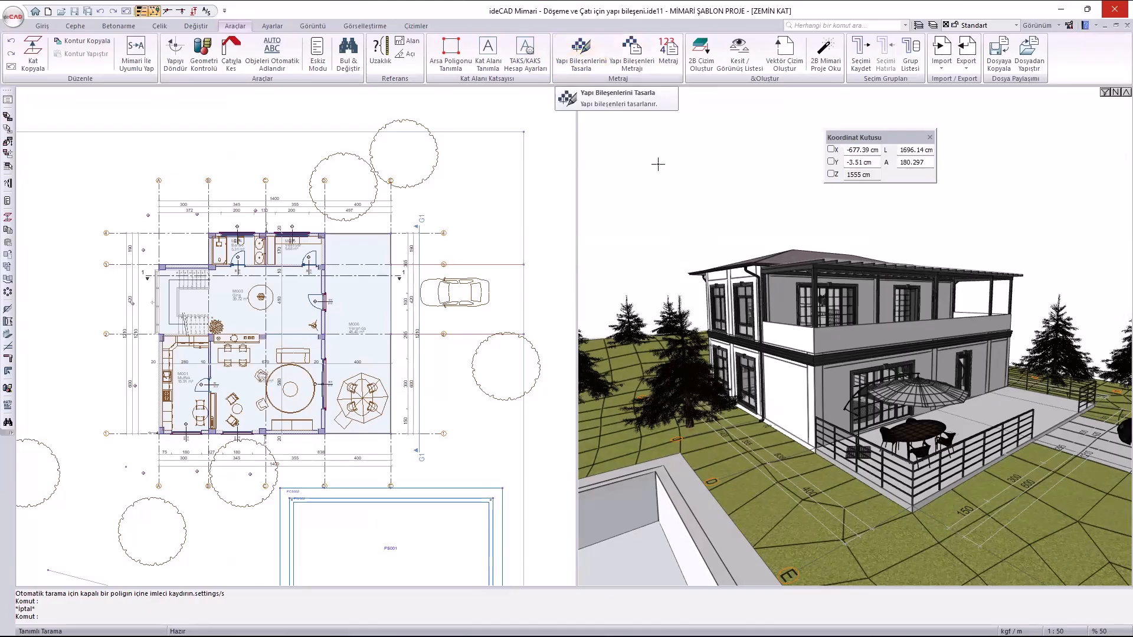
Open the building component designer and look through the existing units and materials in its tree.
{"action": "left_click", "coordinate": [578, 51]}
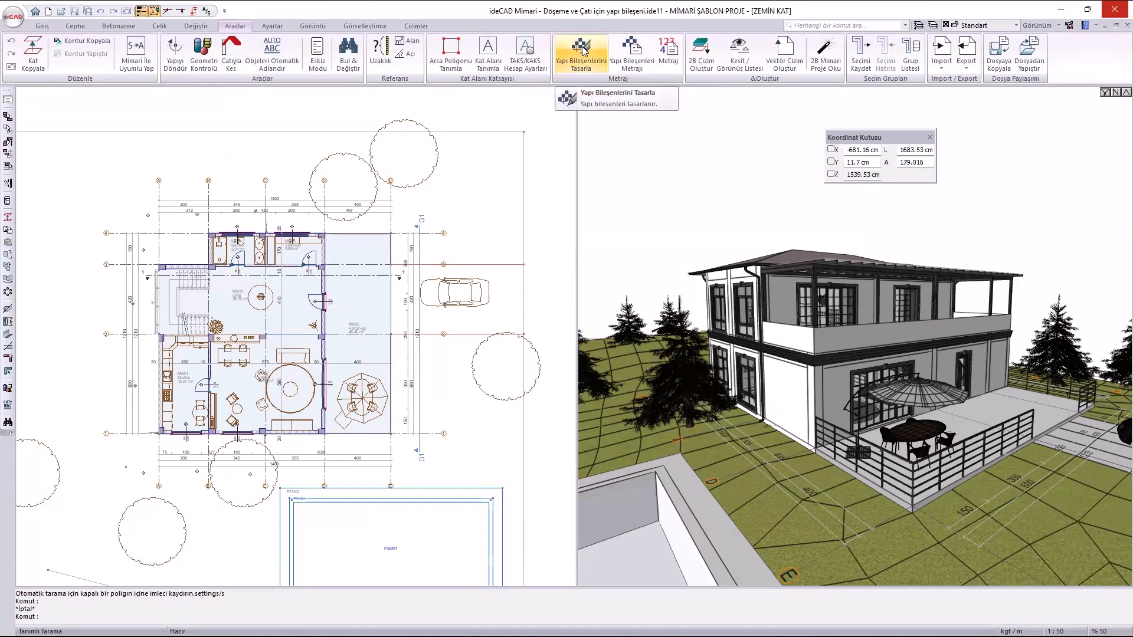
{"action": "left_click", "coordinate": [581, 51]}
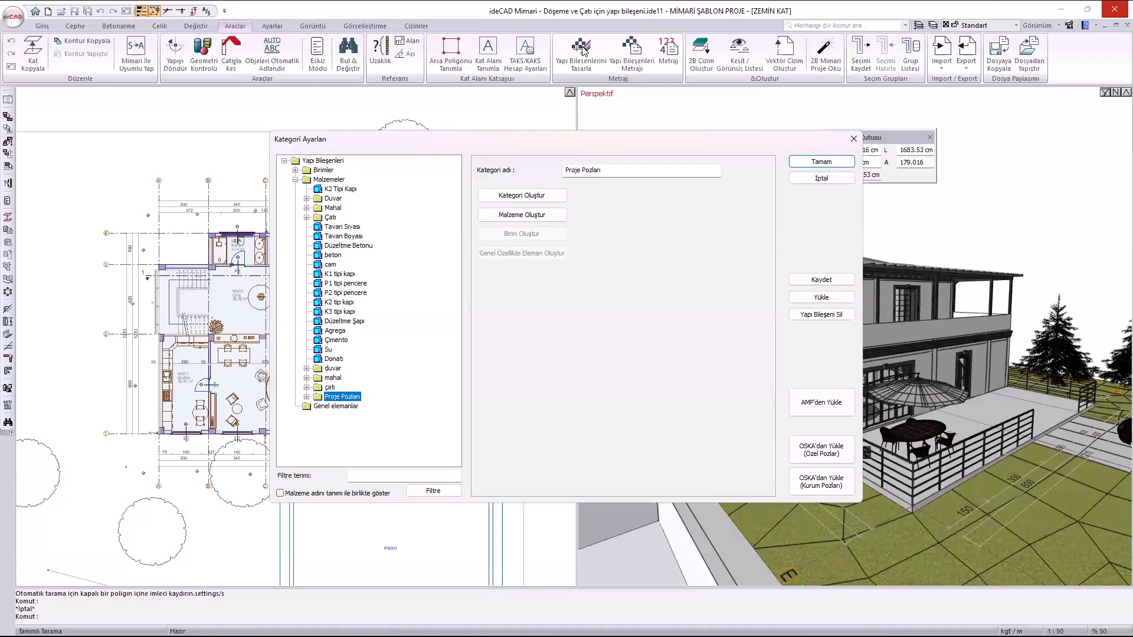
{"action": "left_click", "coordinate": [295, 170]}
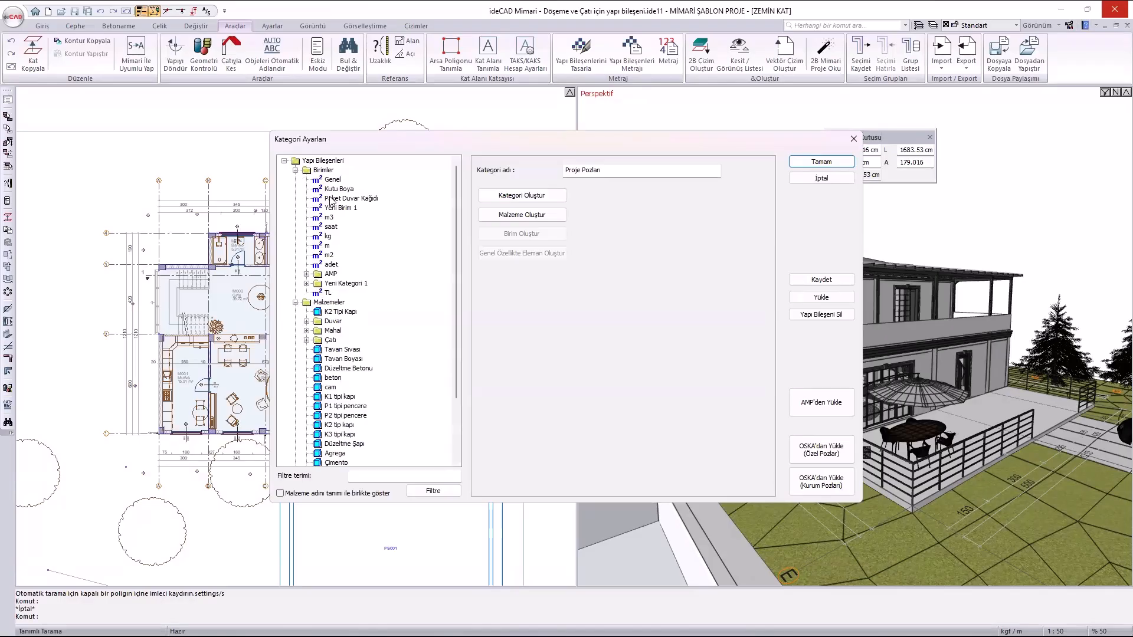
{"action": "scroll", "coordinate": [381, 313], "scroll_direction": "down", "scroll_amount": 3}
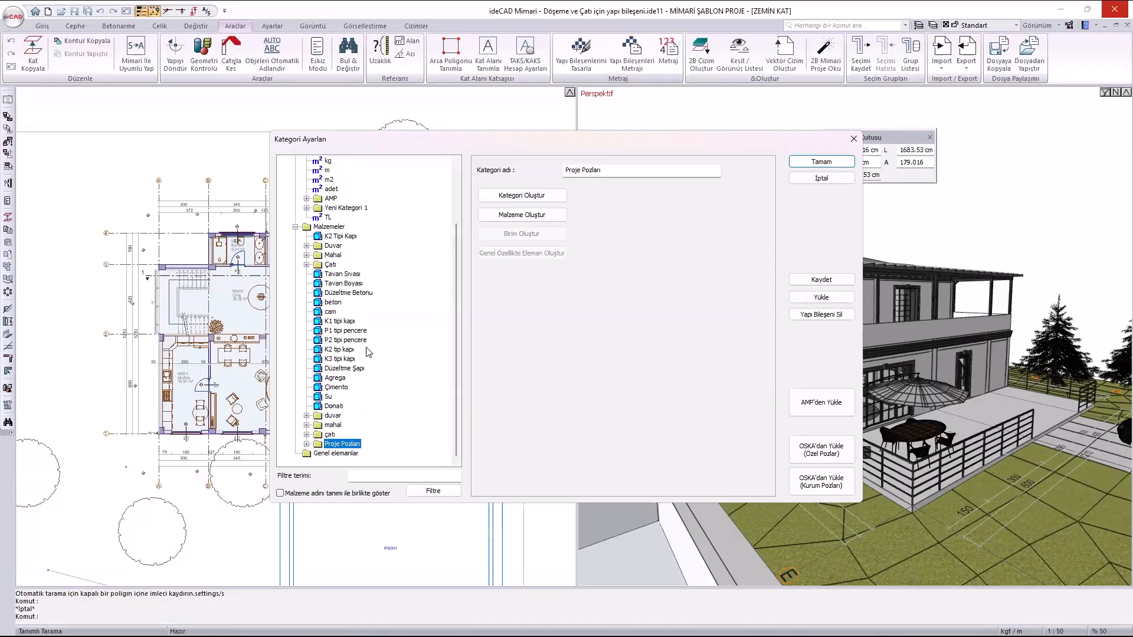
{"action": "scroll", "coordinate": [368, 354], "scroll_direction": "up", "scroll_amount": 3}
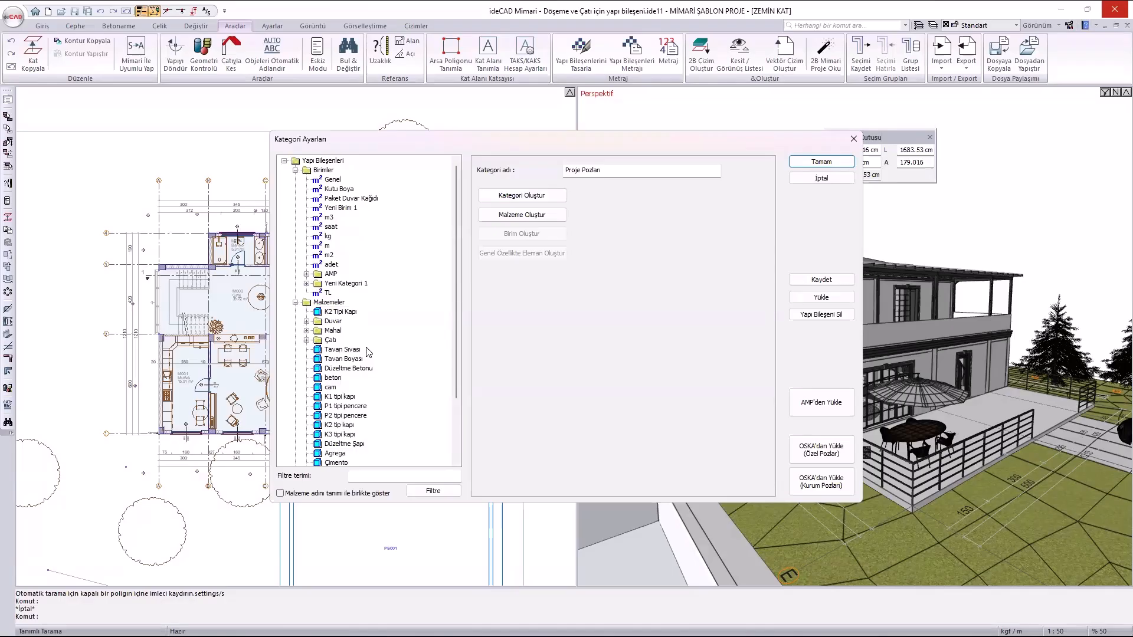
Create a new category named "Webinar birimleri" under Birimler.
{"action": "left_click", "coordinate": [322, 170]}
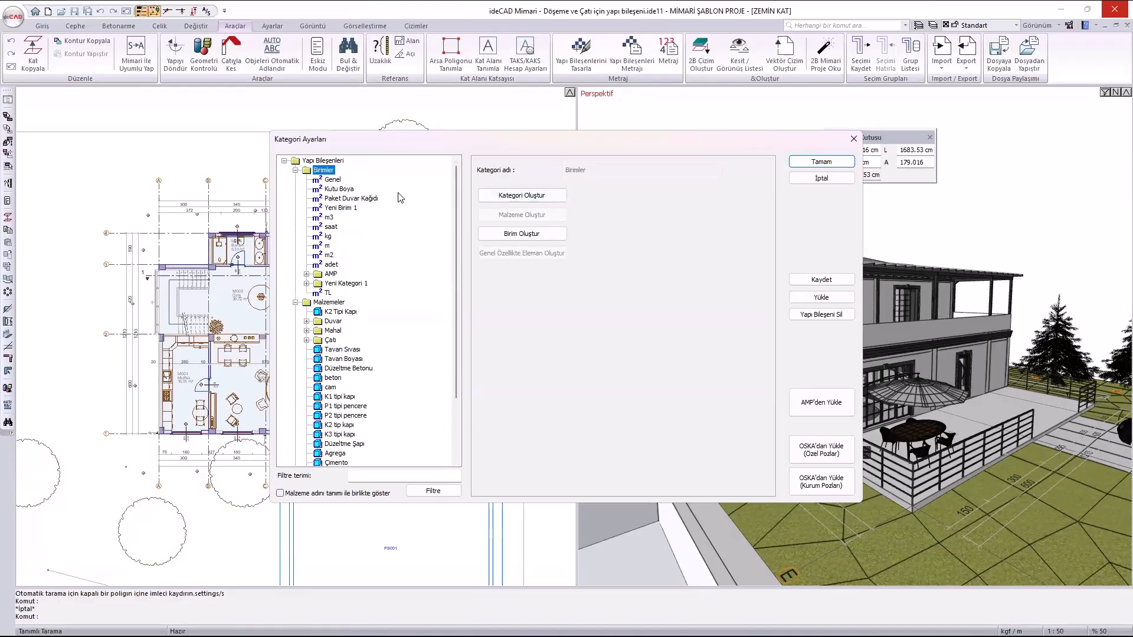
{"action": "left_click", "coordinate": [504, 198]}
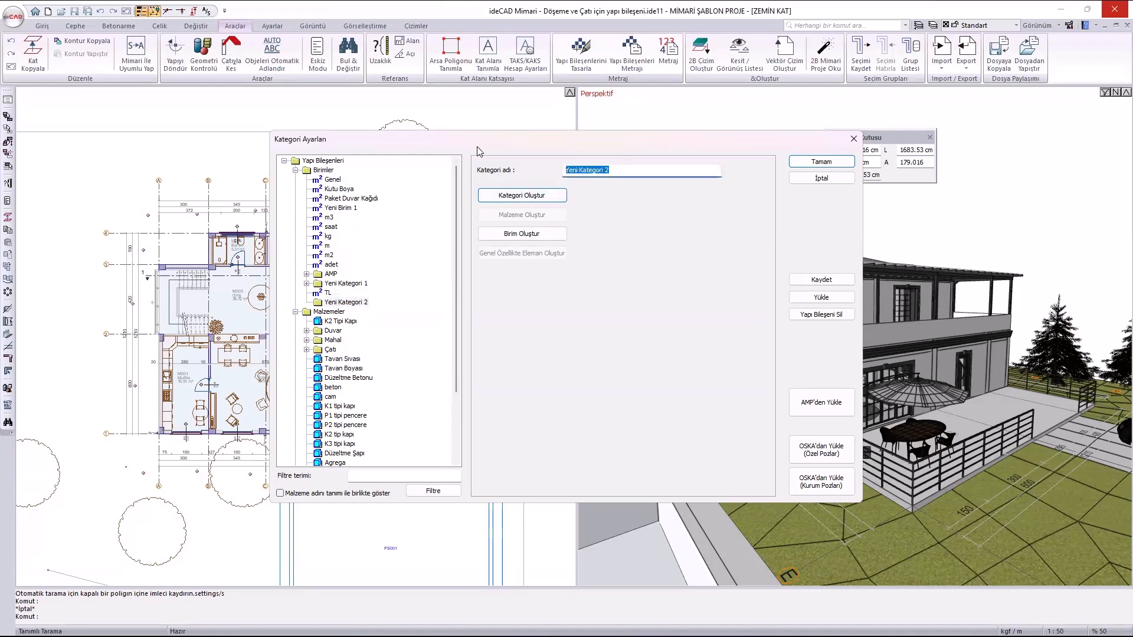
{"action": "type", "text": "W"}
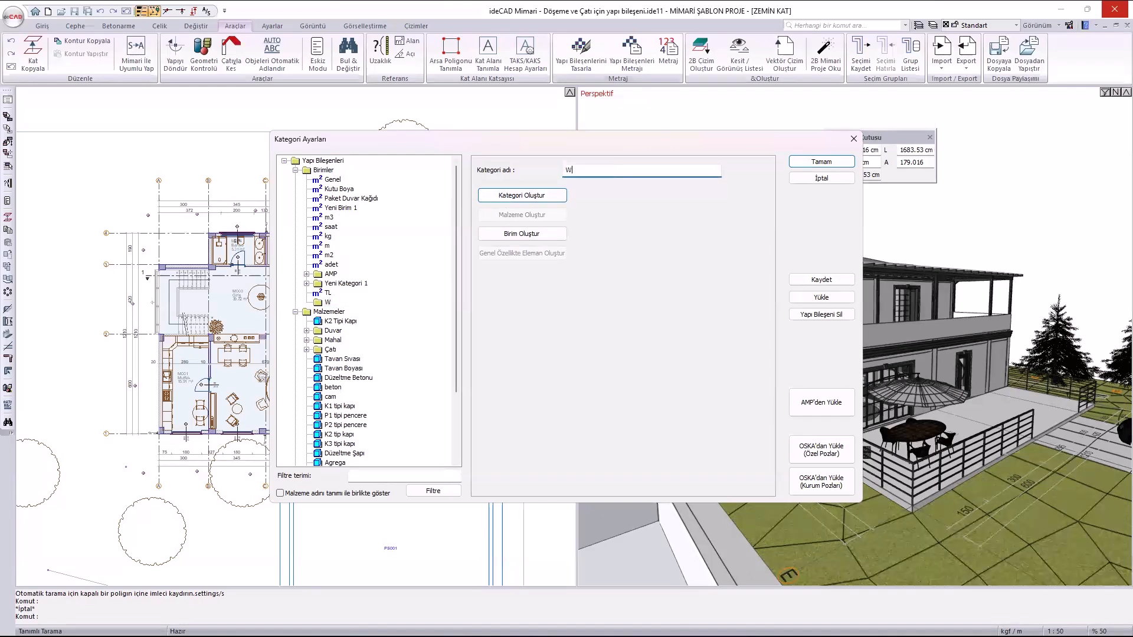
{"action": "type", "text": "ebinar birimleri"}
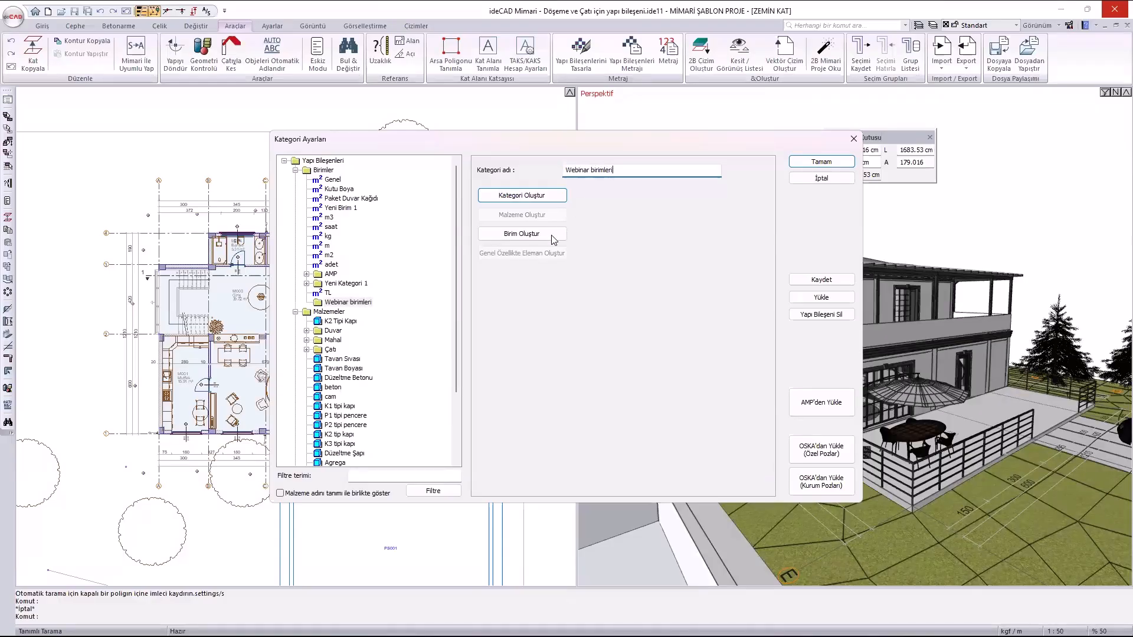
Add a new unit to the Webinar birimleri category and set its type to Hacim.
{"action": "left_click", "coordinate": [521, 233]}
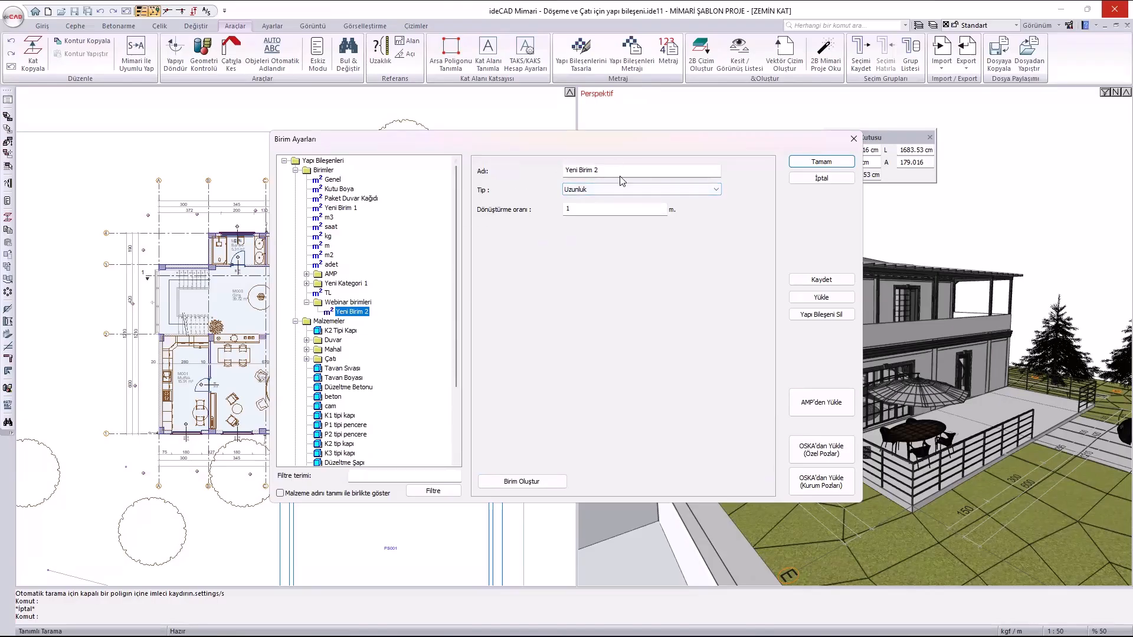
{"action": "left_click", "coordinate": [626, 189]}
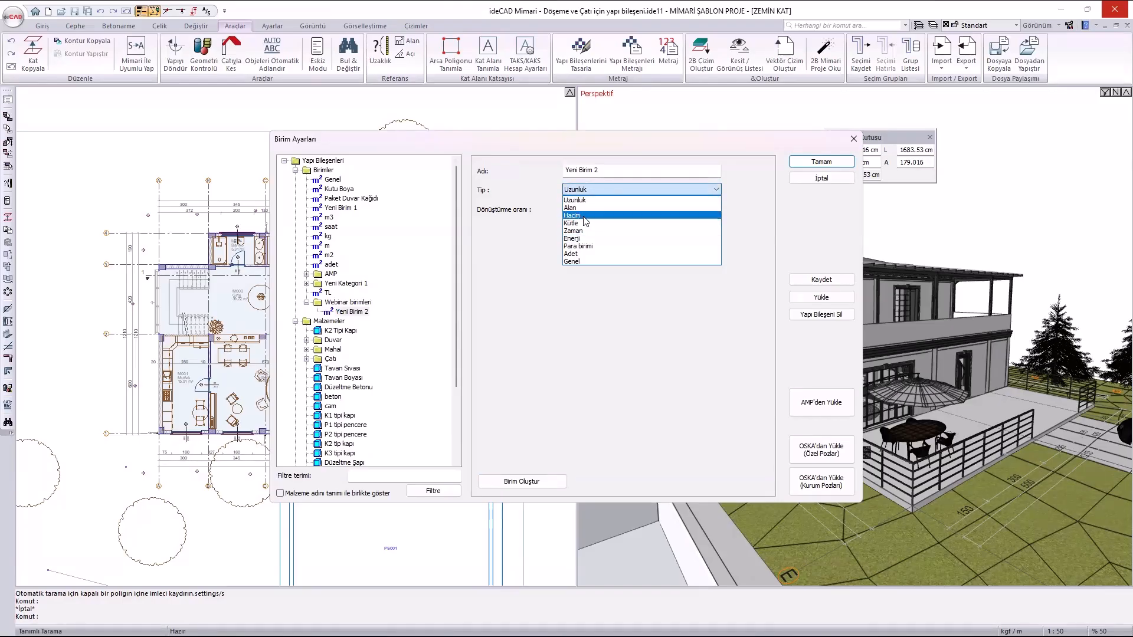
{"action": "left_click", "coordinate": [608, 216]}
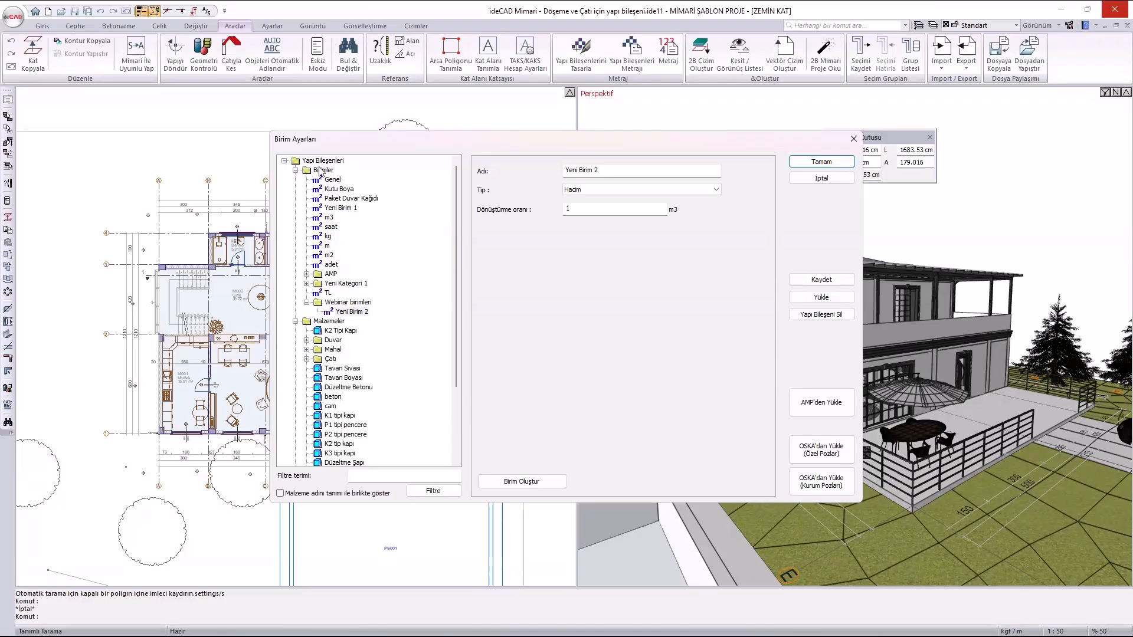
Create a new category named "!8 haziran" under Malzemeler.
{"action": "scroll", "coordinate": [363, 215], "scroll_direction": "down", "scroll_amount": 1}
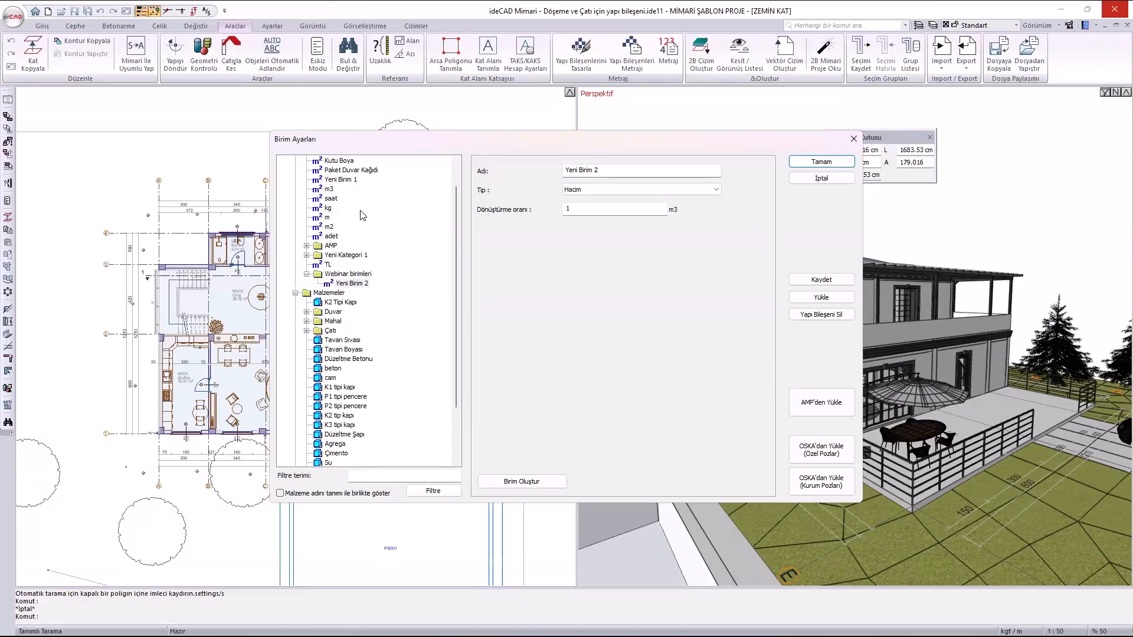
{"action": "left_click", "coordinate": [333, 294]}
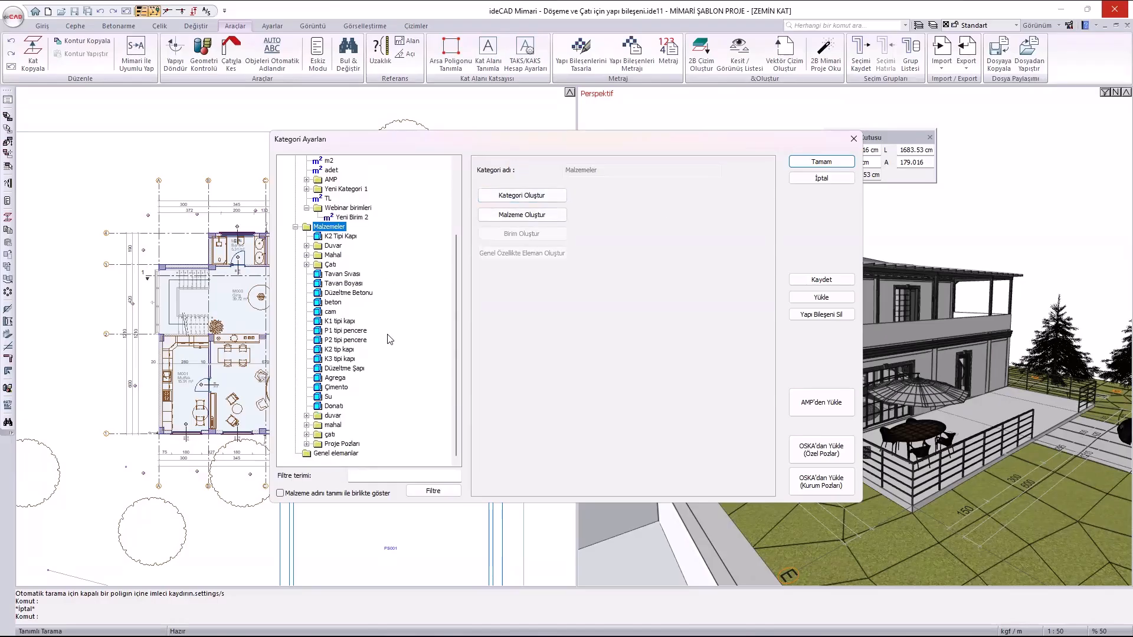
{"action": "scroll", "coordinate": [456, 184], "scroll_direction": "down", "scroll_amount": 3}
{"action": "left_click", "coordinate": [518, 197]}
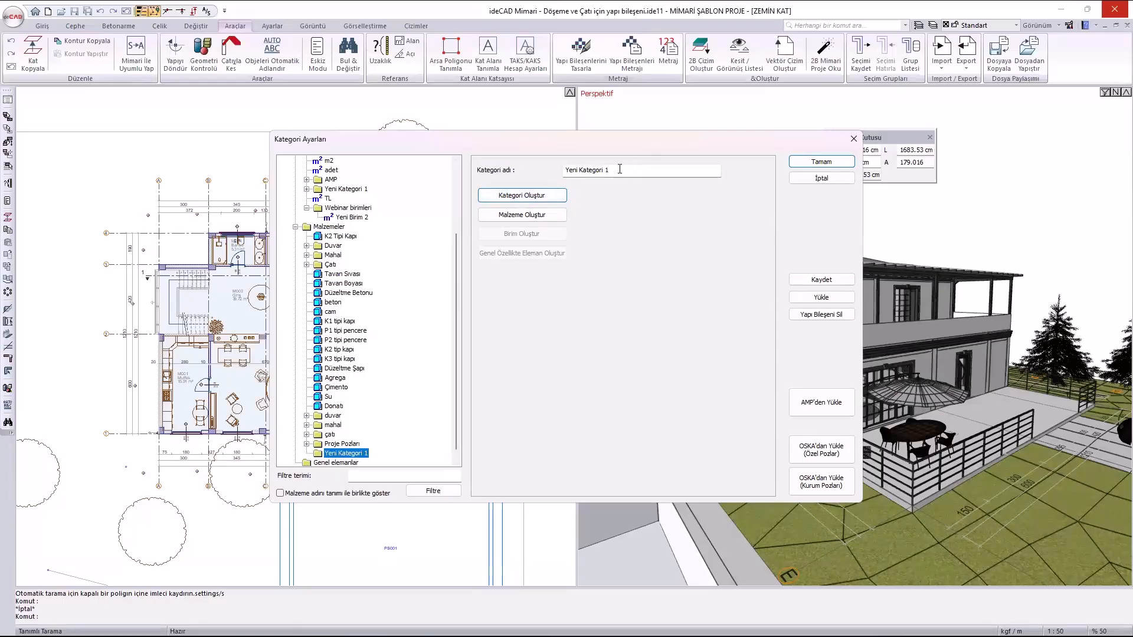
{"action": "left_click_drag", "start_coordinate": [619, 170], "coordinate": [541, 147]}
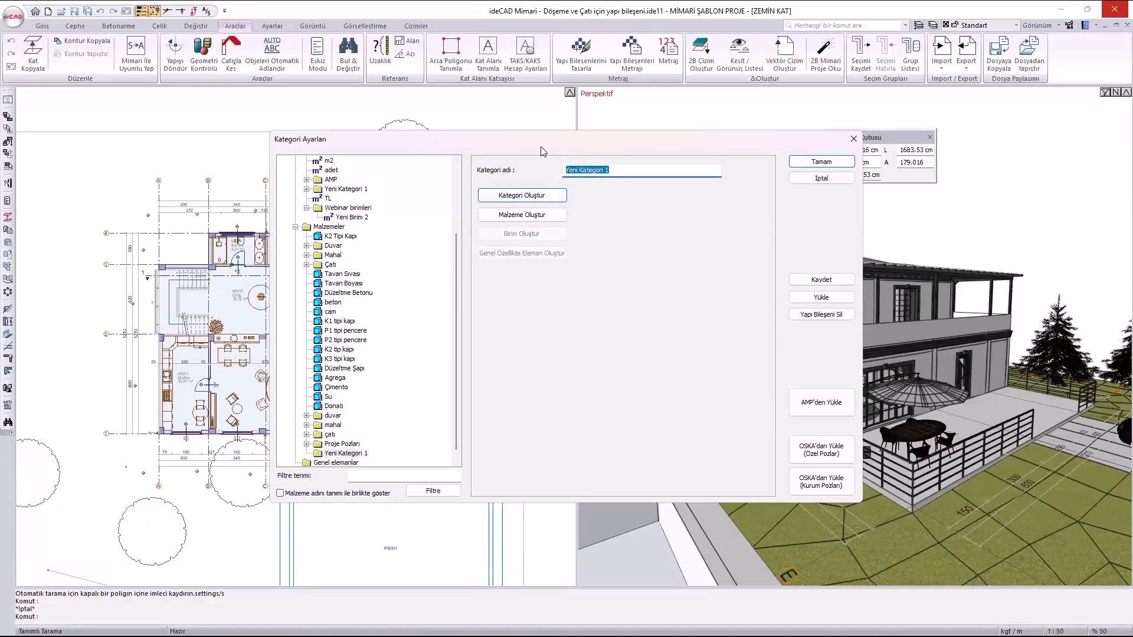
{"action": "key", "text": "BackSpace"}
{"action": "type", "text": "!8 haziran"}
Create a material named "Düzeltme betonu" in the !8 haziran category with the short definition "Db".
{"action": "left_click", "coordinate": [556, 216]}
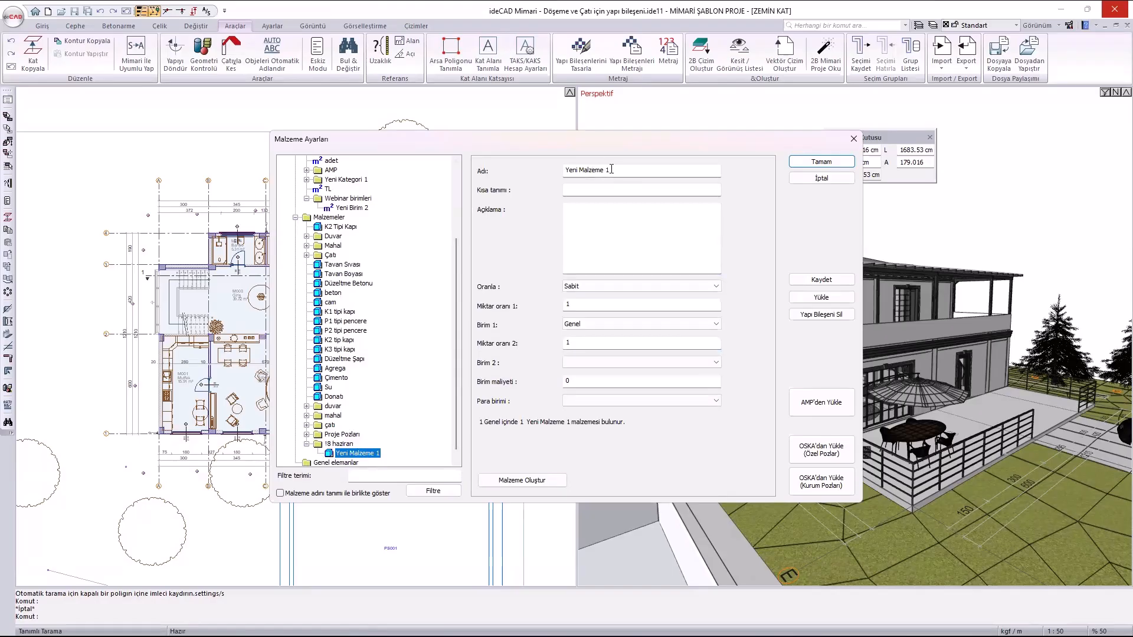
{"action": "left_click", "coordinate": [632, 173]}
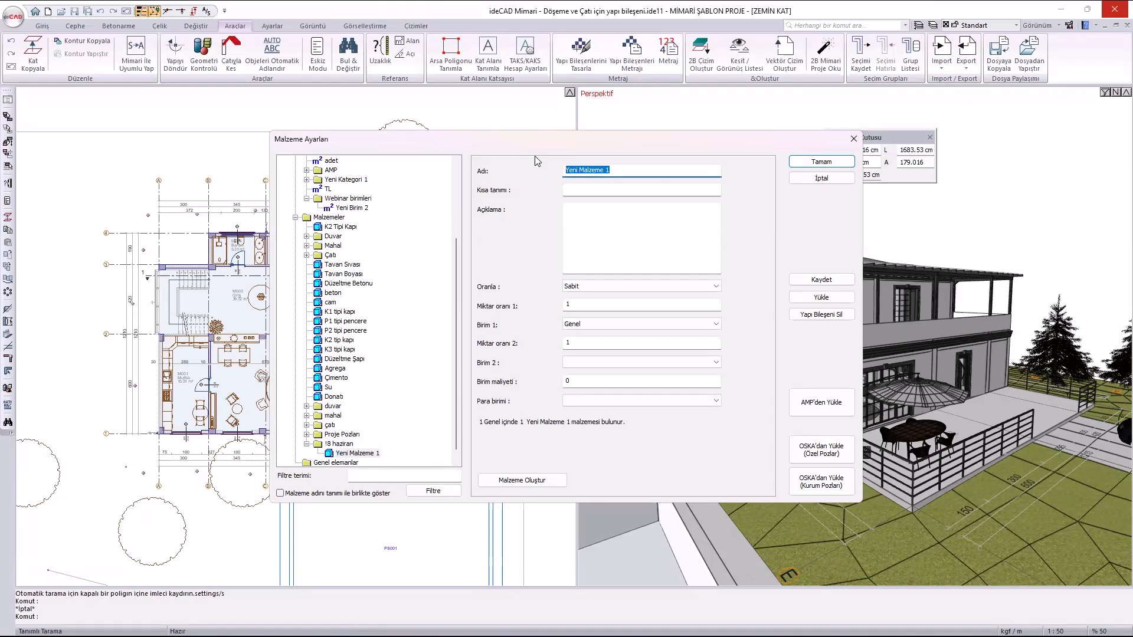
{"action": "type", "text": "Düz"}
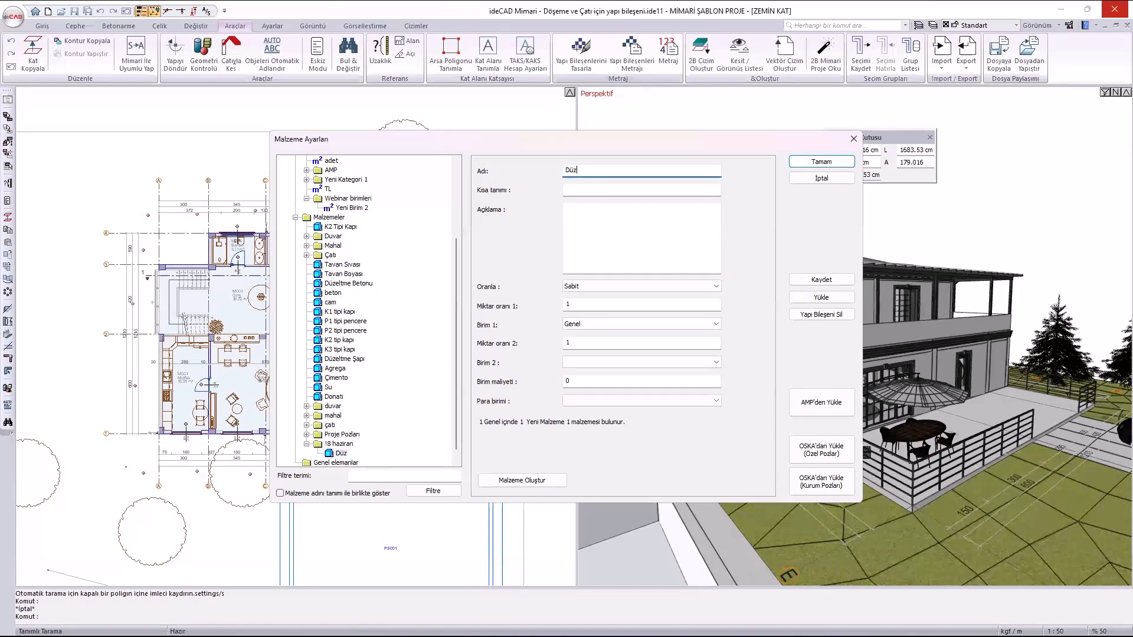
{"action": "type", "text": "eltme betonu"}
{"action": "left_click", "coordinate": [585, 189]}
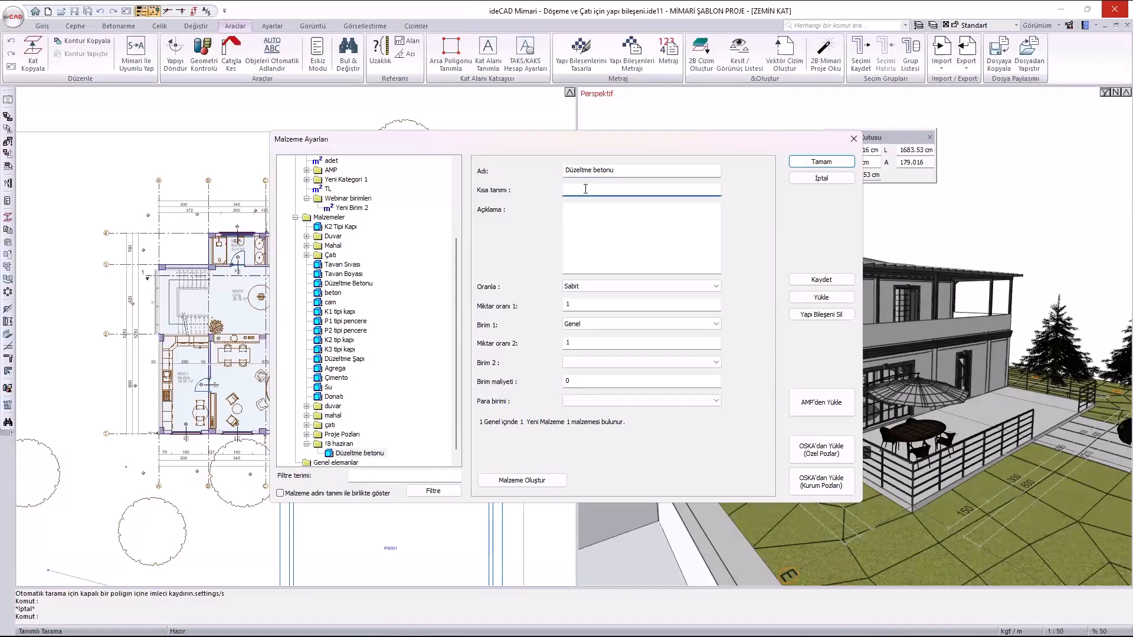
{"action": "type", "text": "Db"}
Enter the description "Yerin temizlenmesi, düzeltme betonunun atılması" for the Düzeltme betonu material.
{"action": "left_click", "coordinate": [626, 223]}
{"action": "type", "text": "Yerin temizlenmesi, deüzeltme"}
{"action": "key", "text": "BackSpace"}
{"action": "key", "text": "BackSpace"}
{"action": "key", "text": "BackSpace"}
{"action": "key", "text": "BackSpace"}
{"action": "key", "text": "BackSpace"}
{"action": "key", "text": "BackSpace"}
{"action": "key", "text": "BackSpace"}
{"action": "key", "text": "BackSpace"}
{"action": "type", "text": "üzeltme betonunun"}
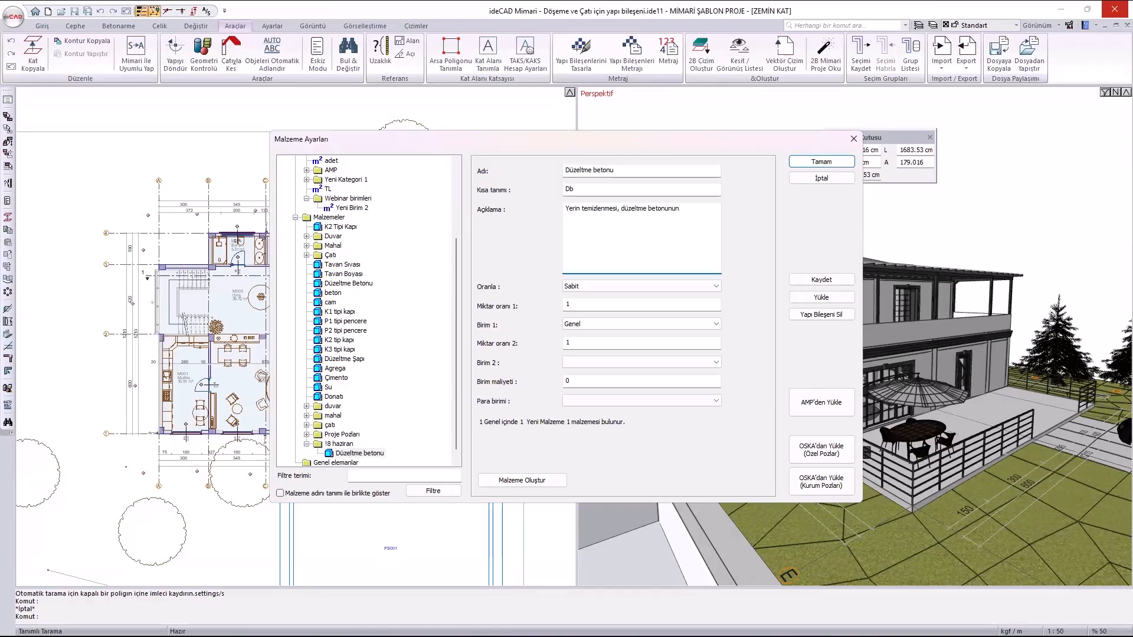
{"action": "type", "text": " atılması"}
Make the Düzeltme betonu material proportional to area (Alana orantılı) and set both Birim 1 and Birim 2 to m2.
{"action": "left_click", "coordinate": [606, 285]}
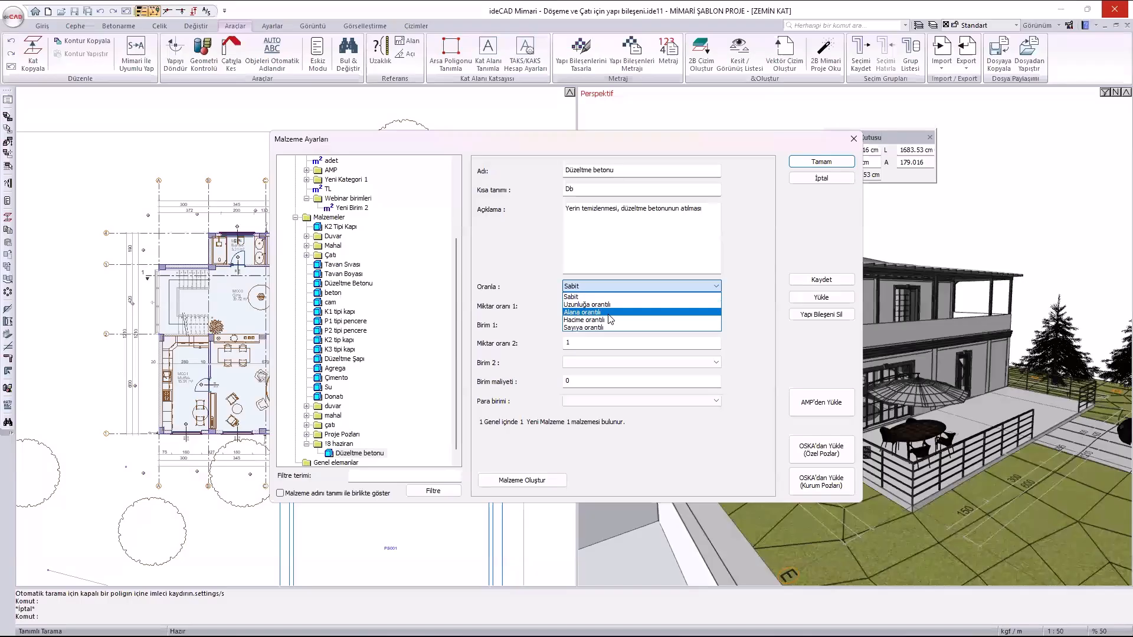
{"action": "left_click", "coordinate": [608, 312]}
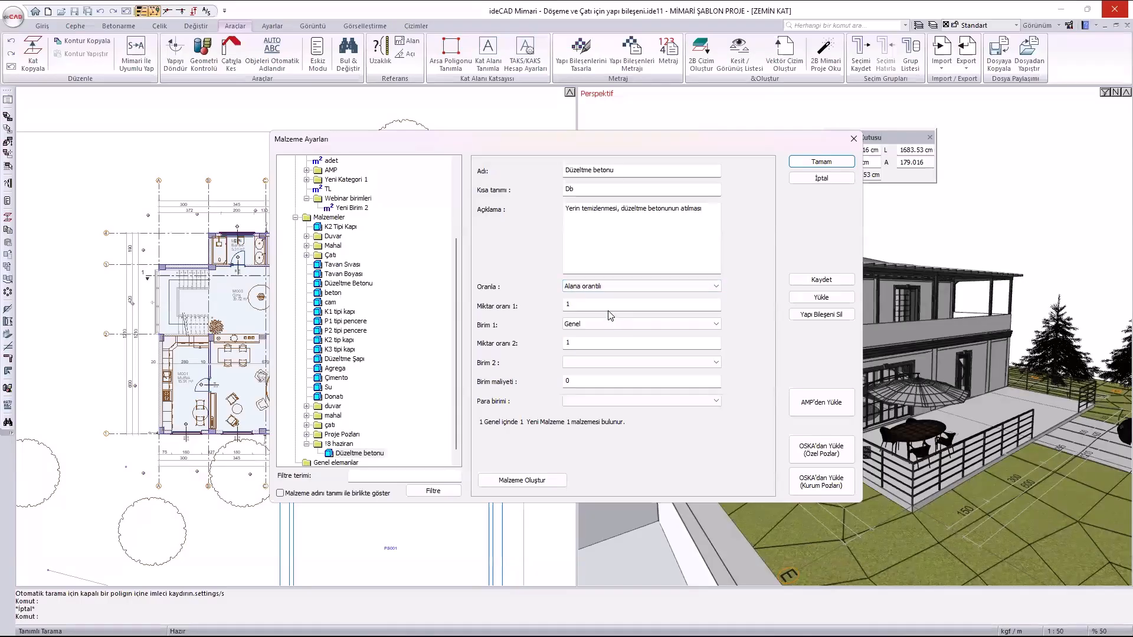
{"action": "left_click", "coordinate": [608, 324]}
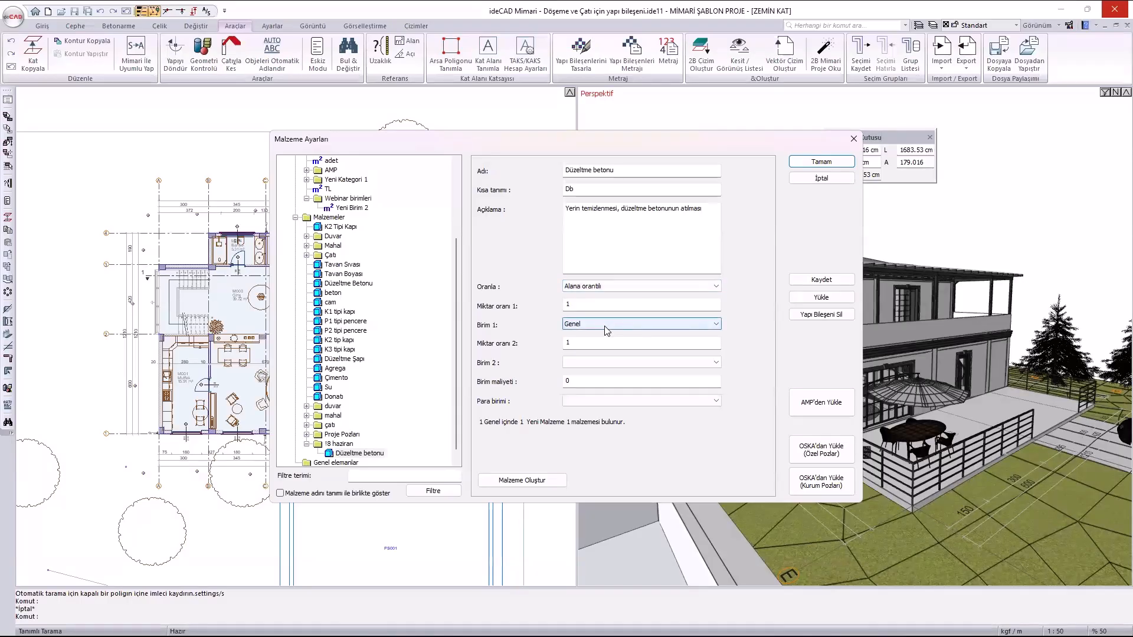
{"action": "left_click", "coordinate": [583, 344]}
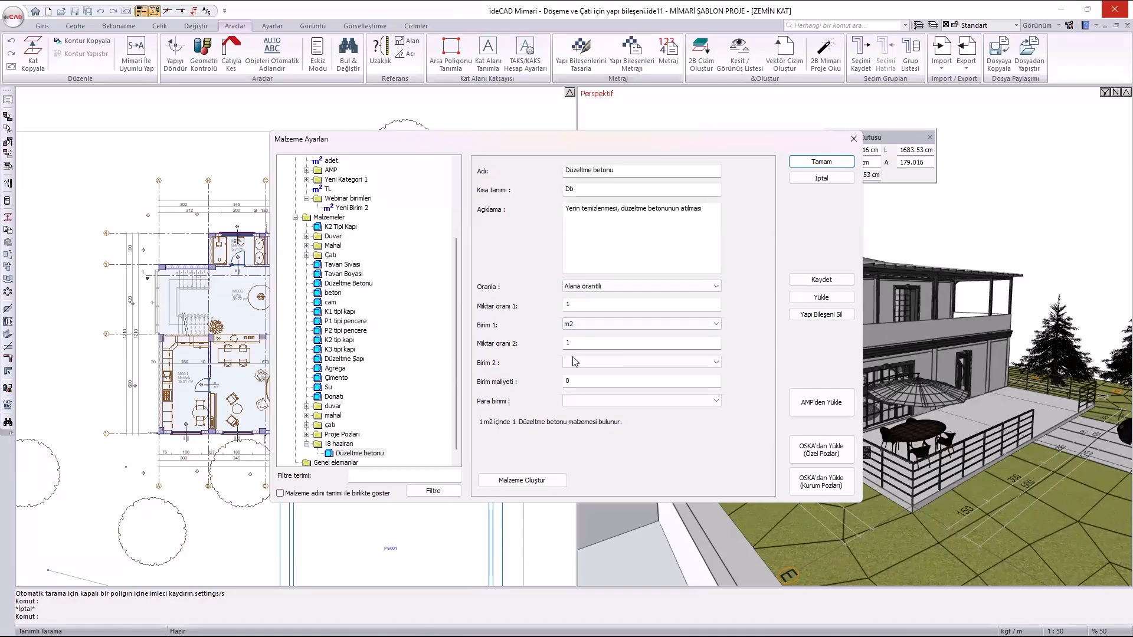
{"action": "left_click", "coordinate": [594, 364]}
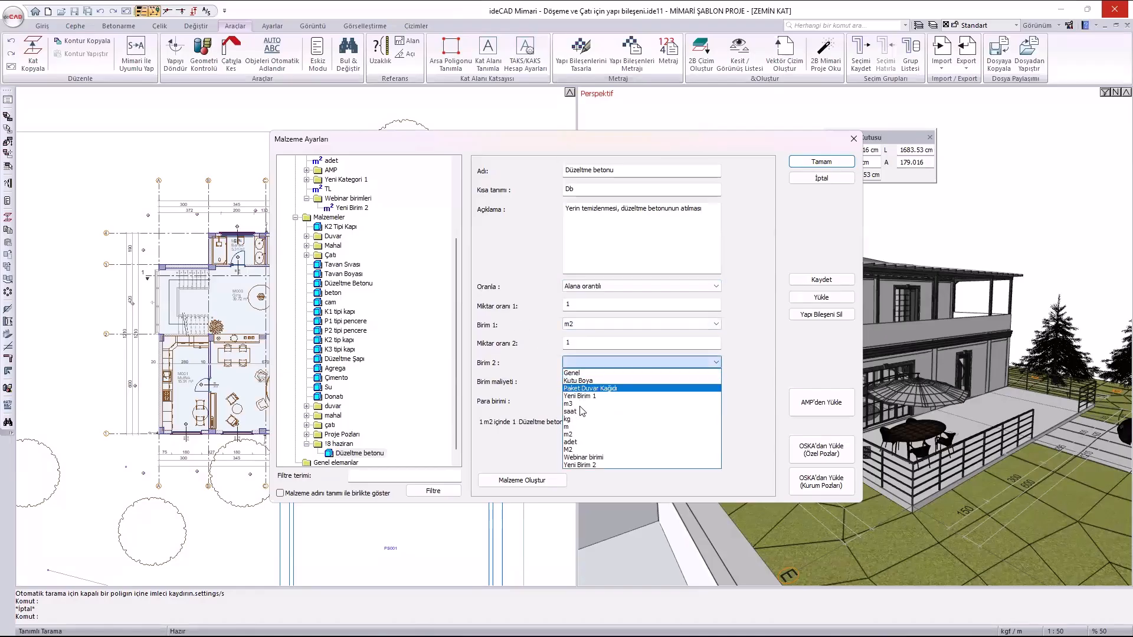
{"action": "left_click", "coordinate": [578, 434]}
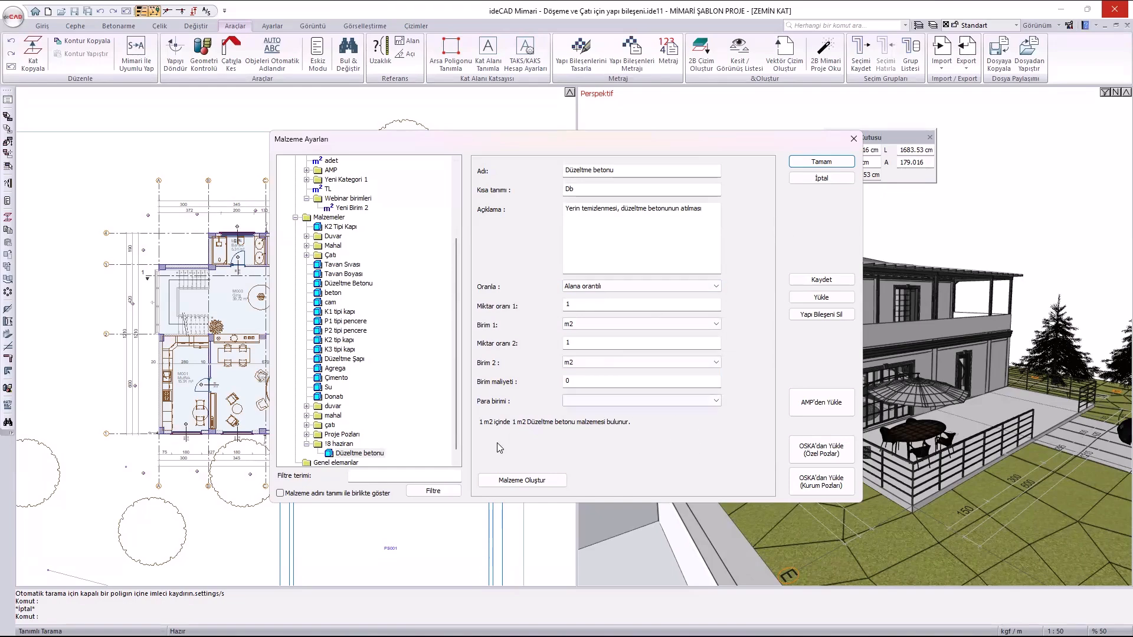
Create an extra blank material in the !8 haziran category and delete it again.
{"action": "left_click", "coordinate": [555, 480]}
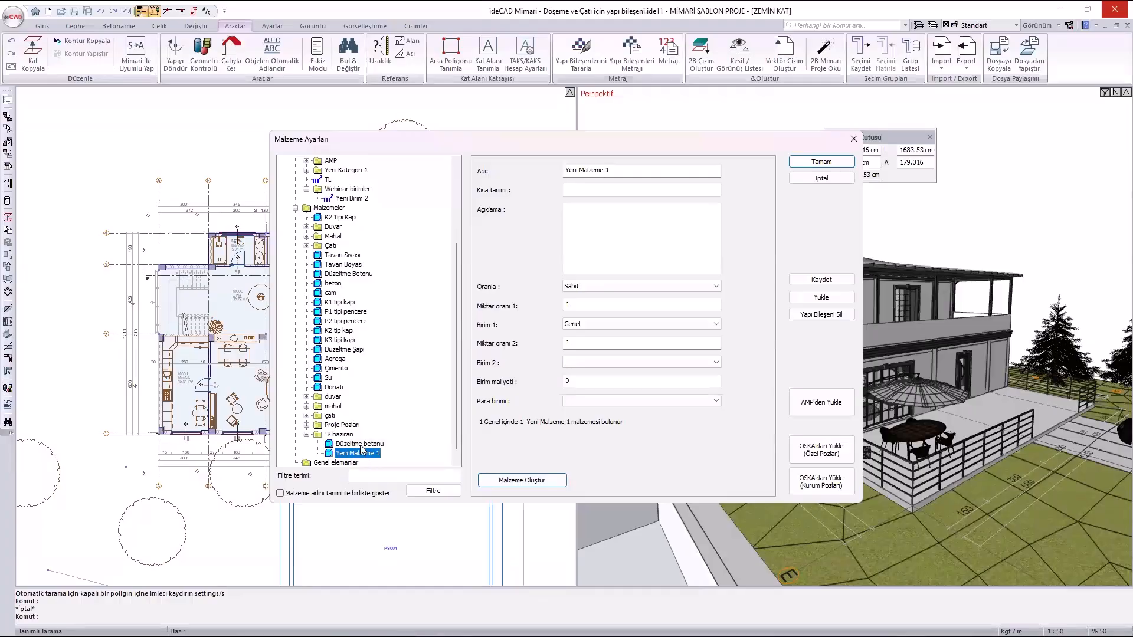
{"action": "left_click", "coordinate": [354, 446]}
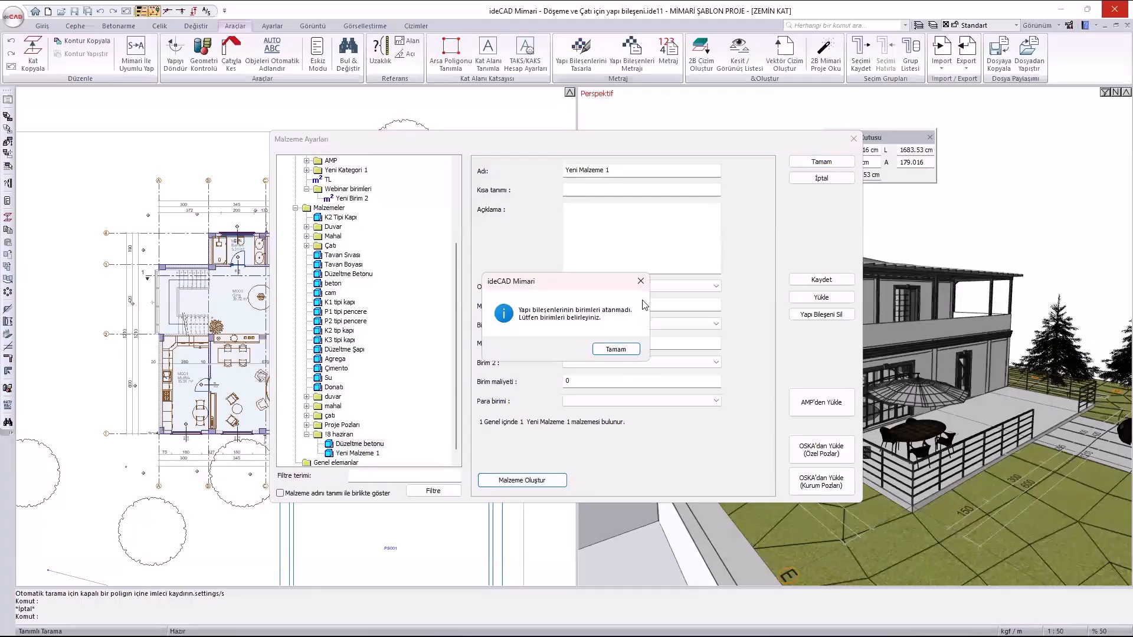
{"action": "left_click", "coordinate": [641, 283]}
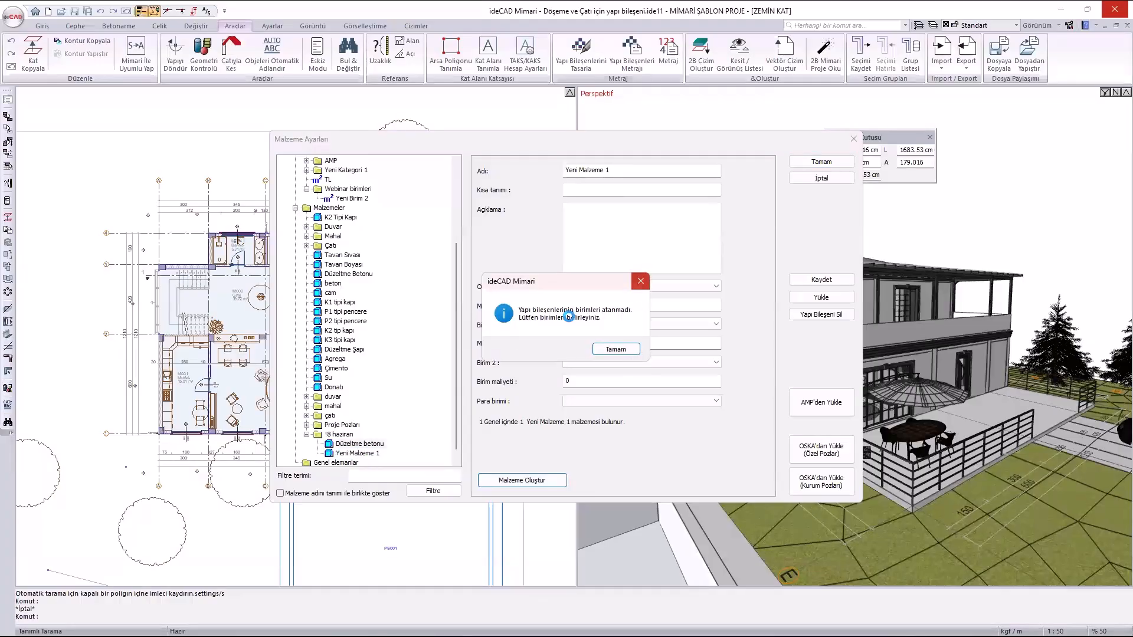
{"action": "left_click", "coordinate": [611, 346]}
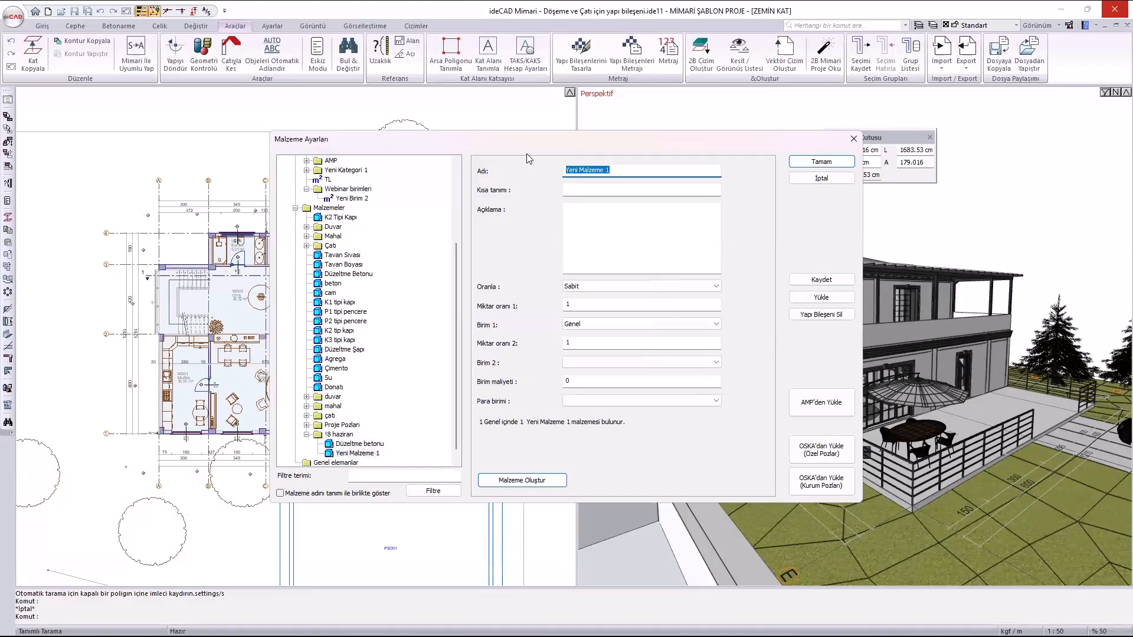
{"action": "left_click", "coordinate": [818, 316]}
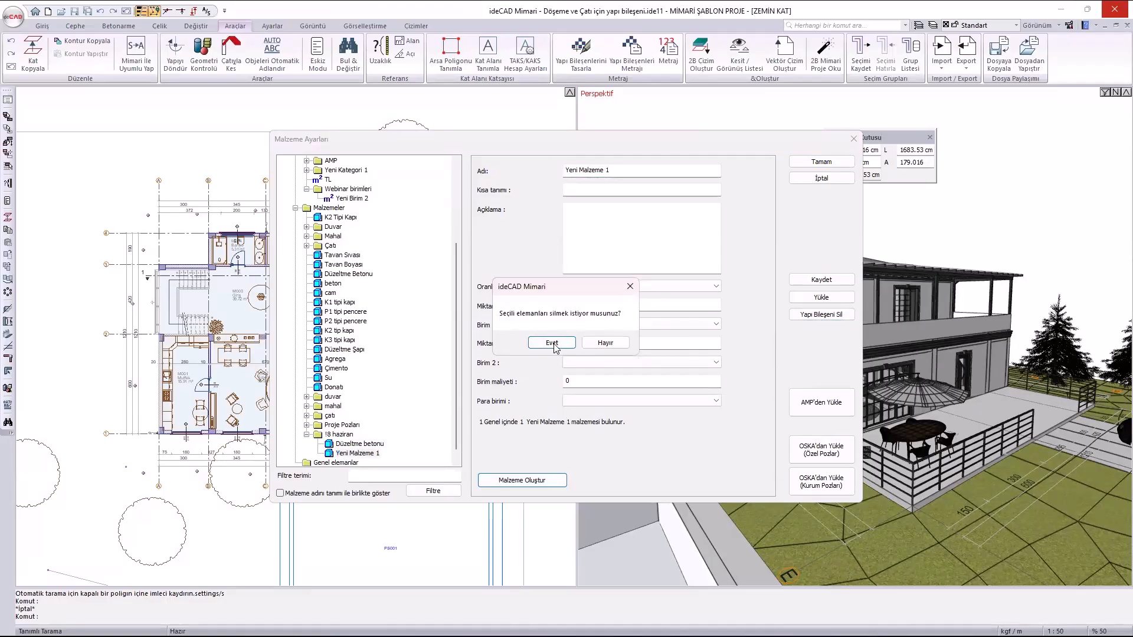
{"action": "left_click", "coordinate": [553, 343]}
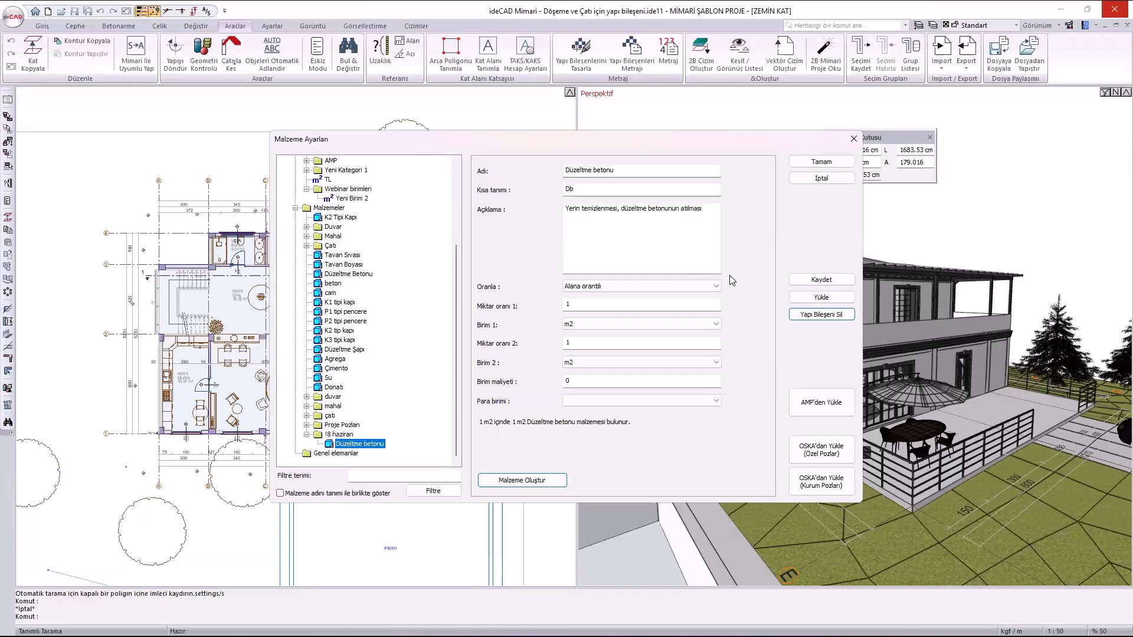
Save the building components to the database and check the loadable components for Düzeltme betonu under !8 haziran.
{"action": "left_click", "coordinate": [823, 279]}
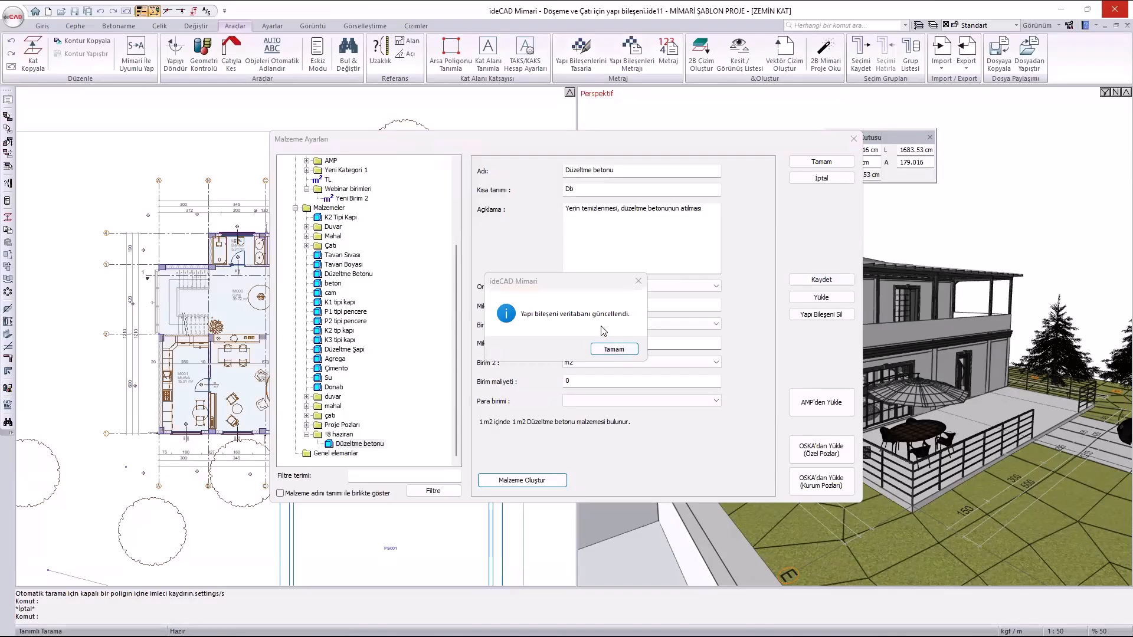
{"action": "left_click", "coordinate": [613, 349]}
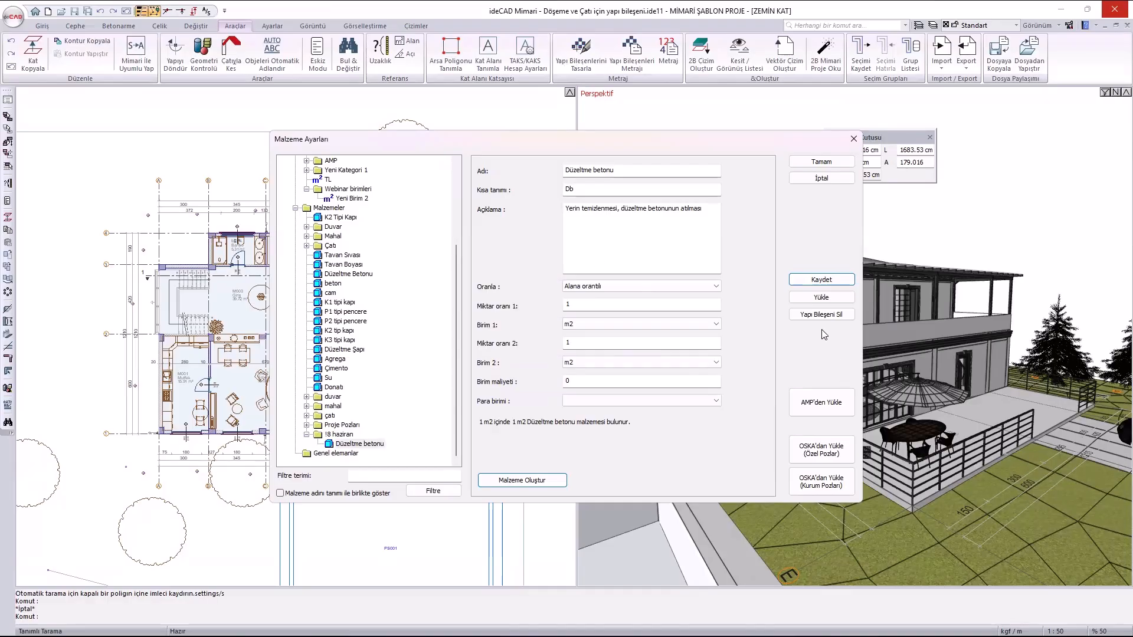
{"action": "left_click", "coordinate": [803, 296]}
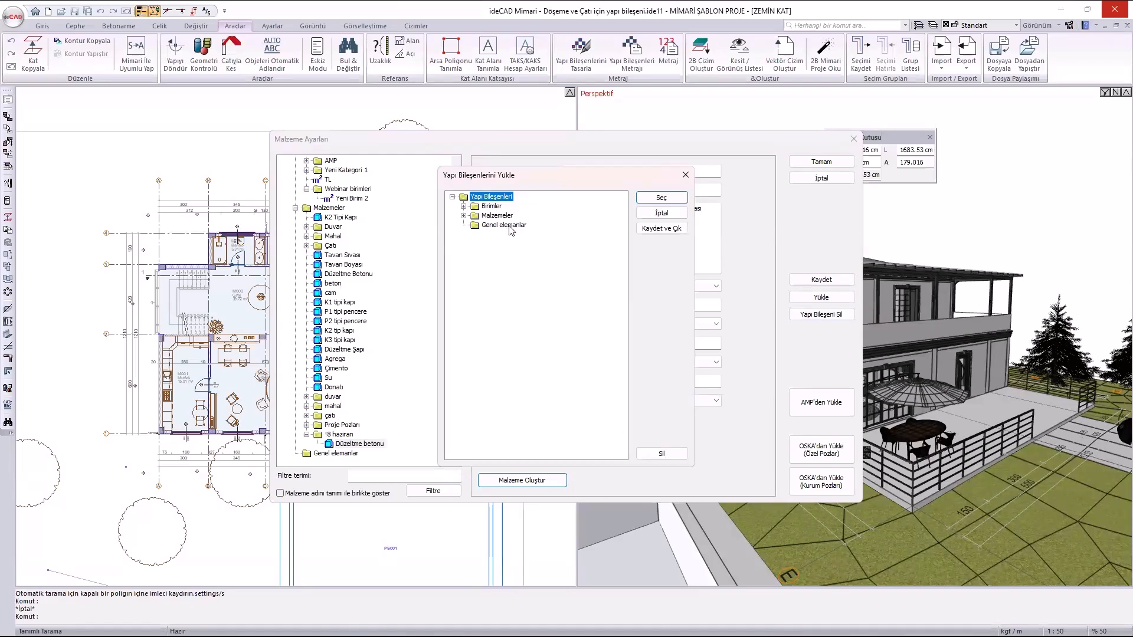
{"action": "left_click", "coordinate": [464, 206]}
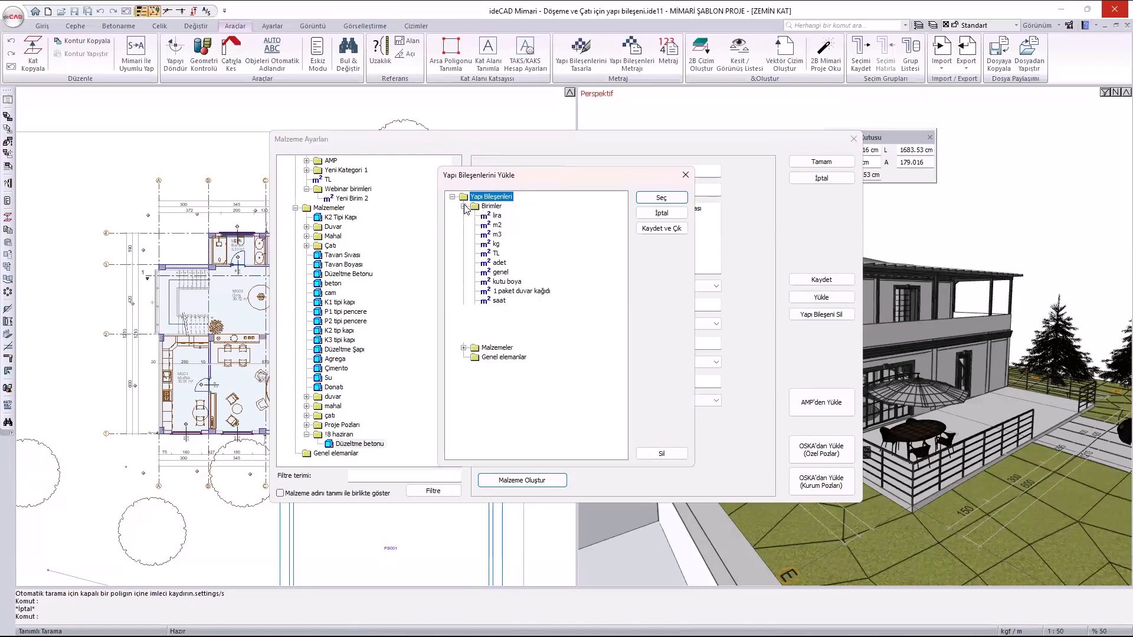
{"action": "left_click", "coordinate": [464, 348]}
{"action": "scroll", "coordinate": [519, 378], "scroll_direction": "down", "scroll_amount": 2}
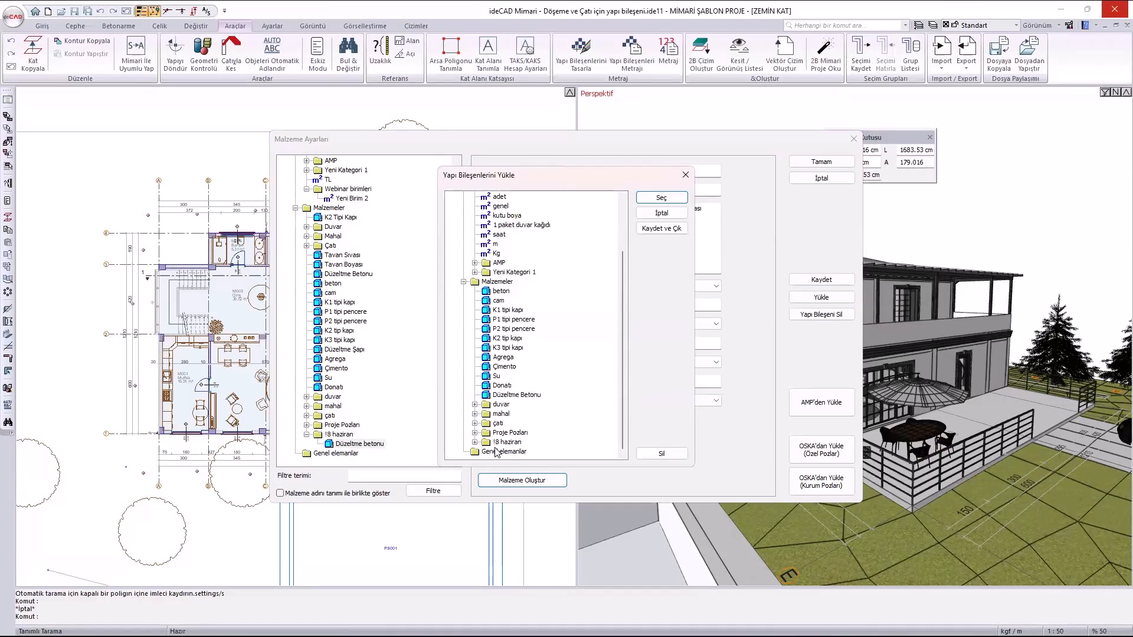
{"action": "left_click", "coordinate": [476, 443]}
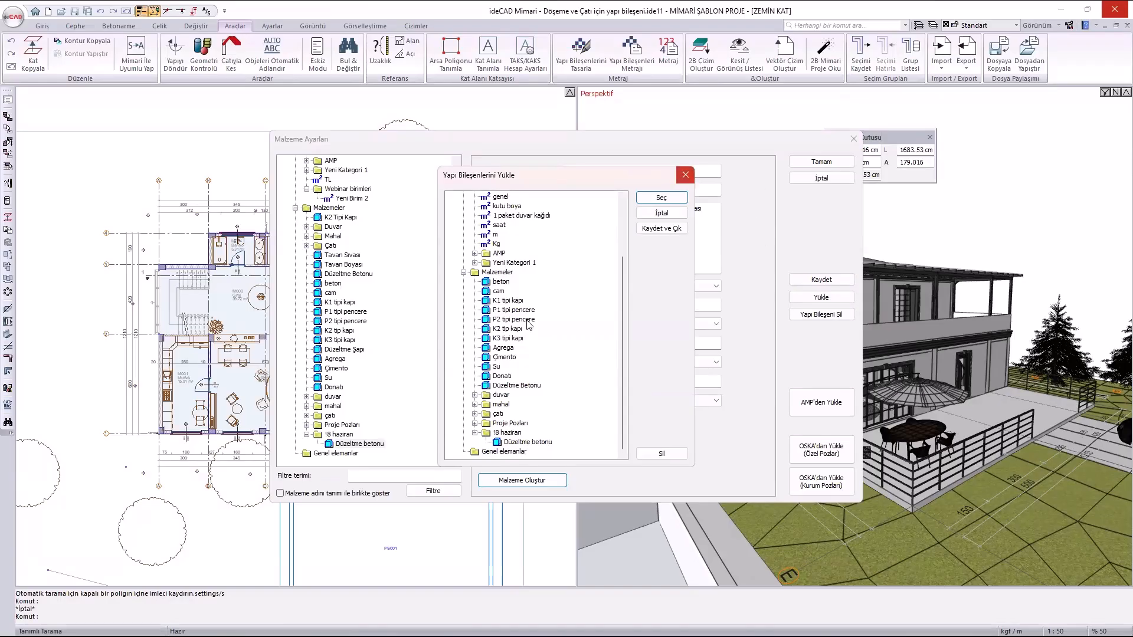
{"action": "left_click", "coordinate": [685, 175]}
Delete the !8 haziran category with its material from the project's building components.
{"action": "left_click", "coordinate": [365, 444]}
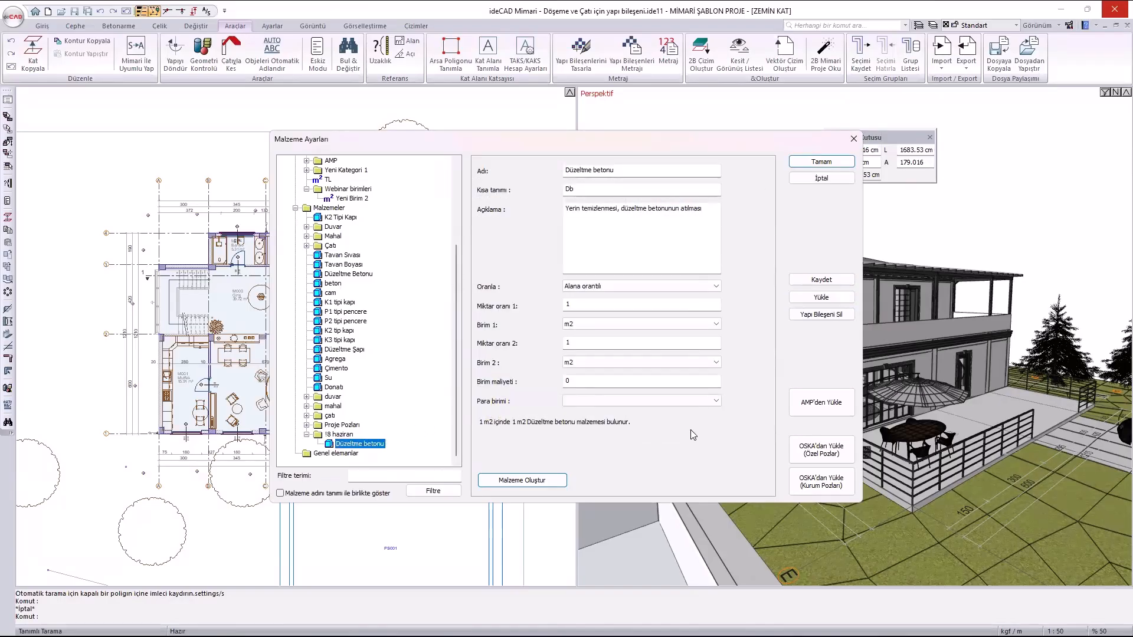
{"action": "left_click", "coordinate": [349, 438]}
{"action": "left_click", "coordinate": [822, 314]}
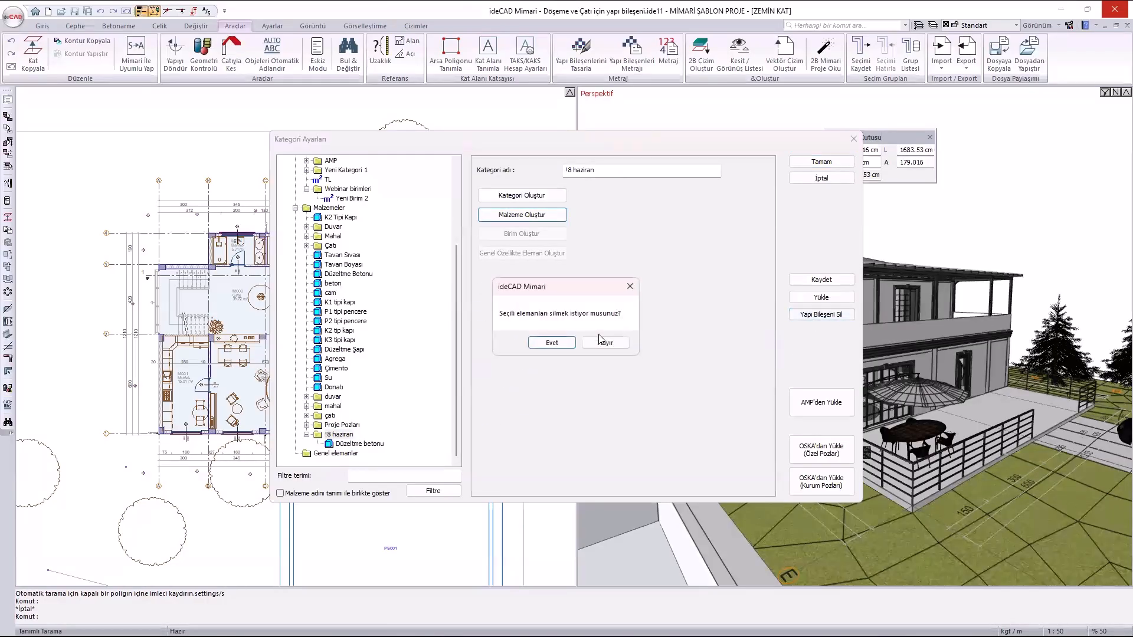
{"action": "left_click", "coordinate": [552, 343]}
Load the Düzeltme betonu material of the !8 haziran category from the database and accept the building component settings.
{"action": "left_click", "coordinate": [822, 299]}
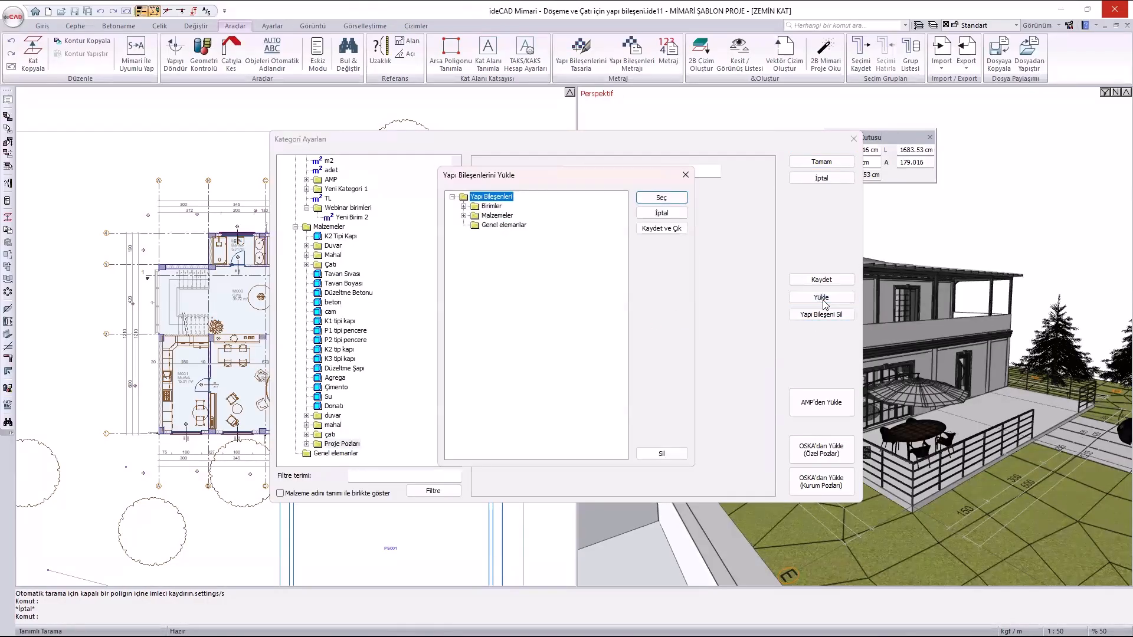
{"action": "left_click", "coordinate": [464, 216]}
{"action": "left_click", "coordinate": [474, 376]}
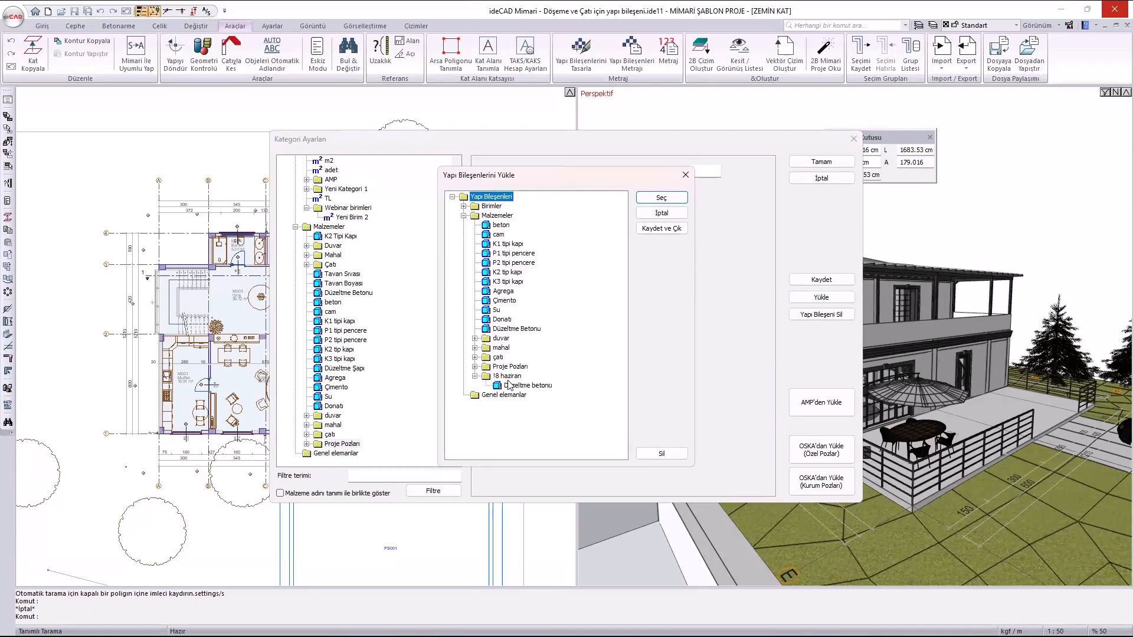
{"action": "left_click", "coordinate": [516, 387]}
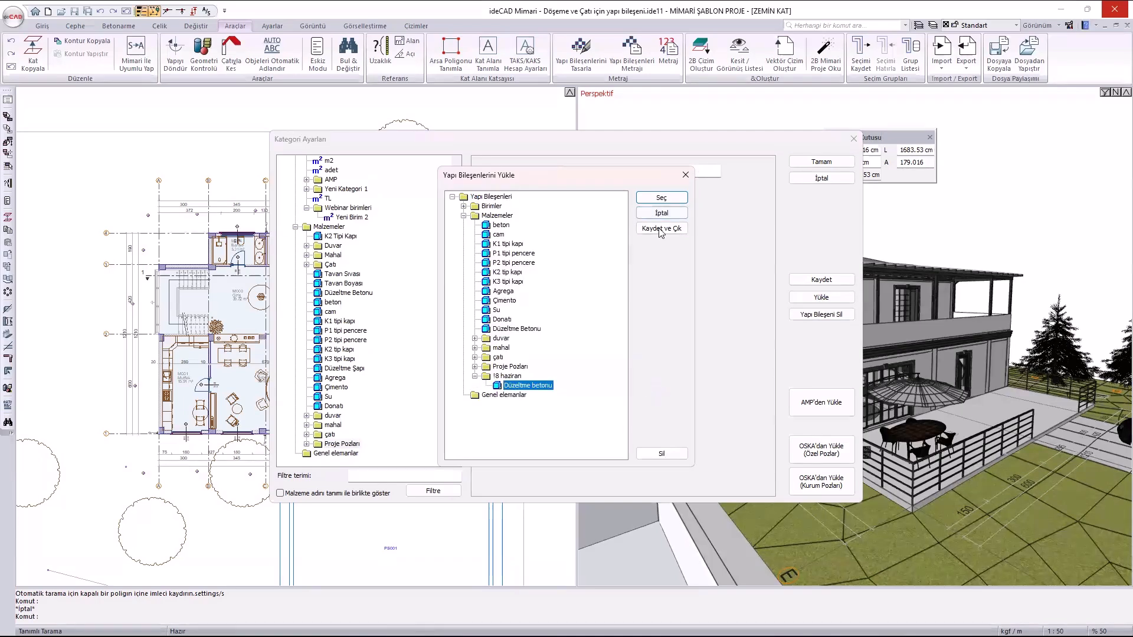
{"action": "left_click", "coordinate": [662, 198]}
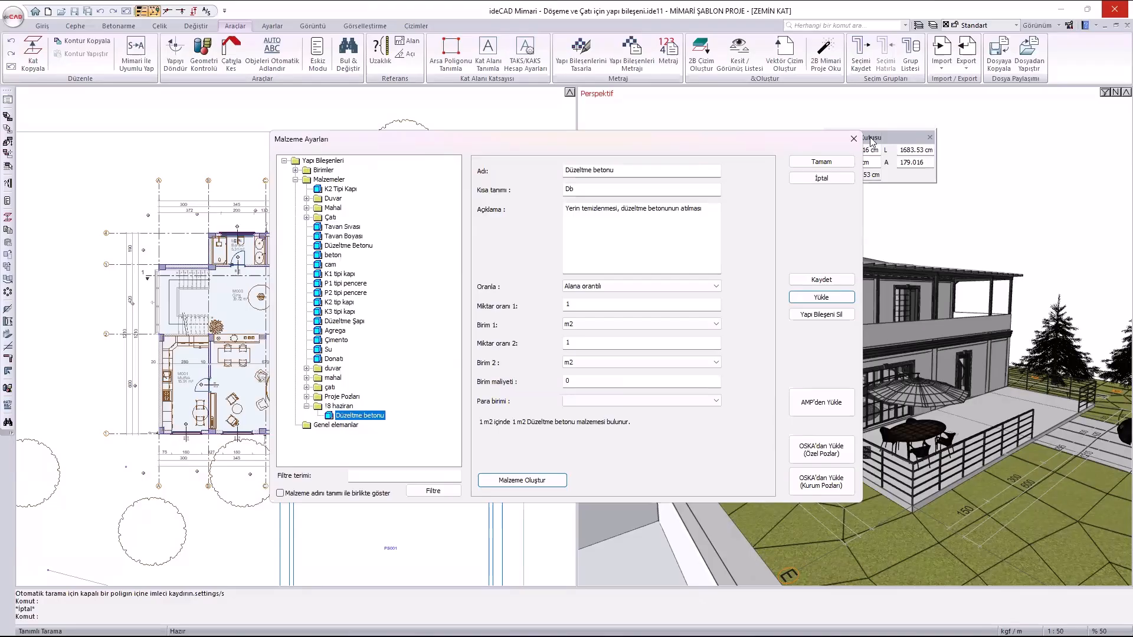
{"action": "left_click", "coordinate": [837, 165]}
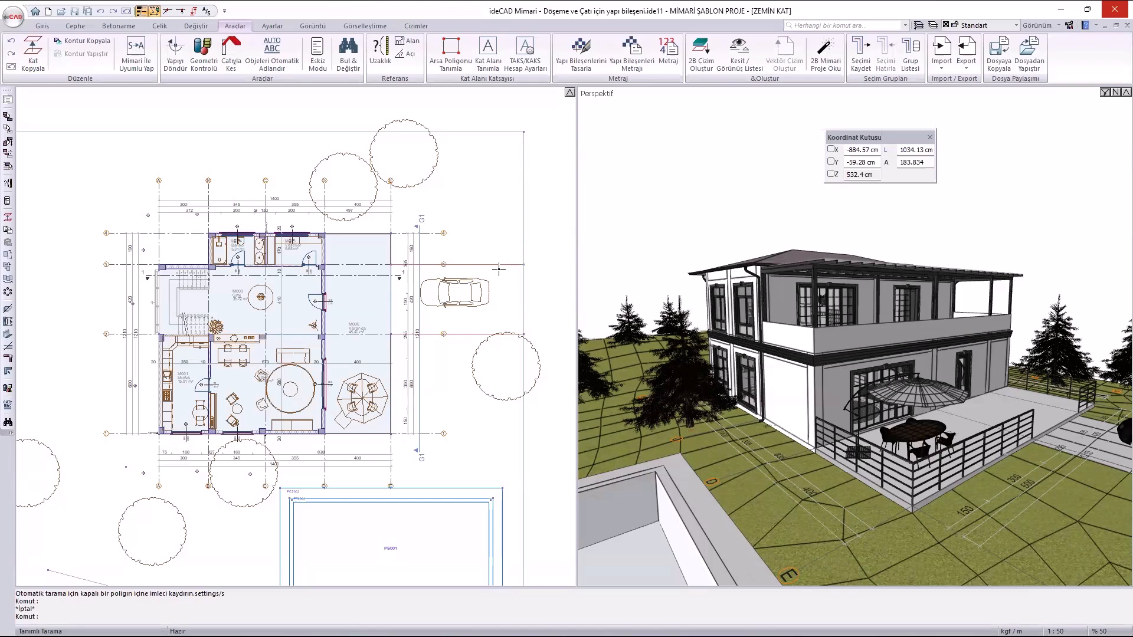
Open the component selection for adding a building component to the M006 Veranda room on the ground floor plan.
{"action": "scroll", "coordinate": [434, 374], "scroll_direction": "up", "scroll_amount": 2}
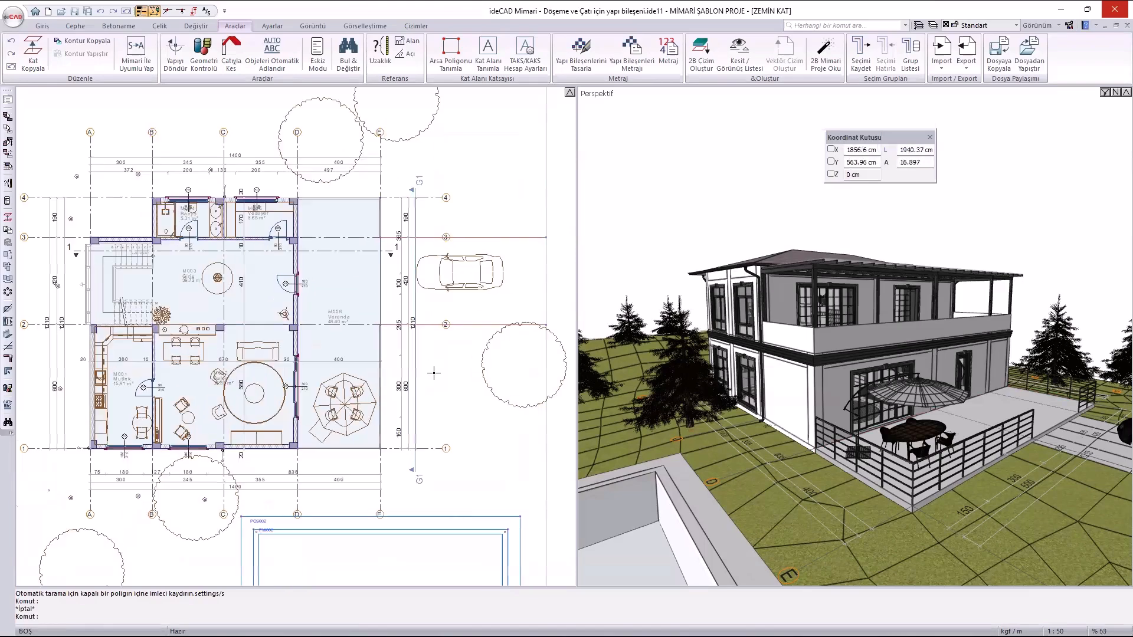
{"action": "middle_click_drag", "start_coordinate": [281, 283], "coordinate": [355, 310]}
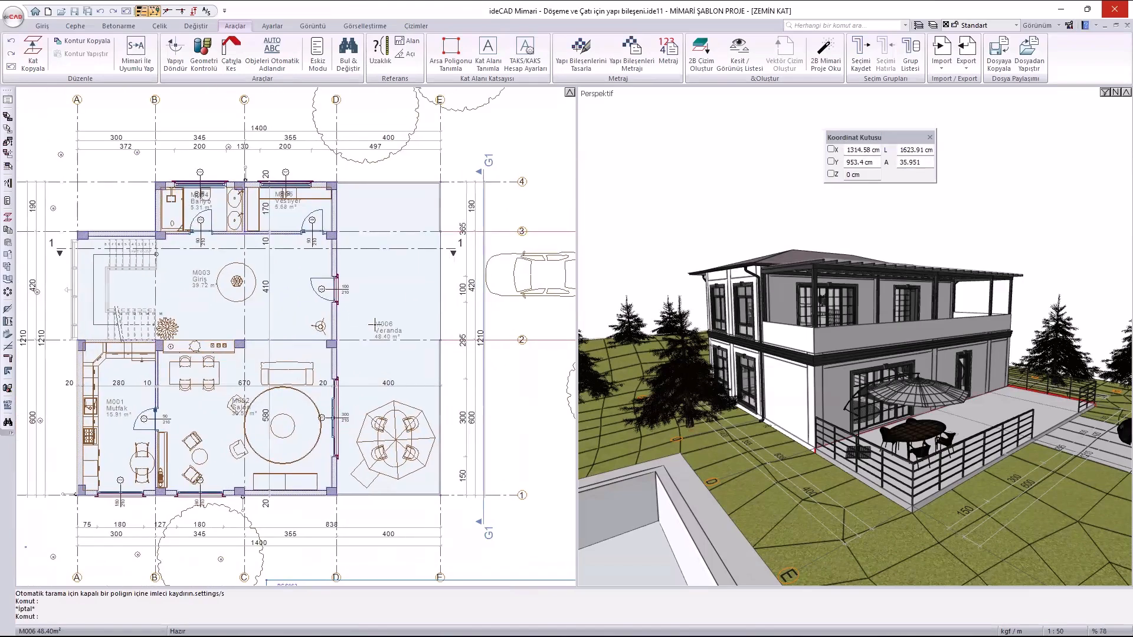
{"action": "left_click", "coordinate": [371, 299]}
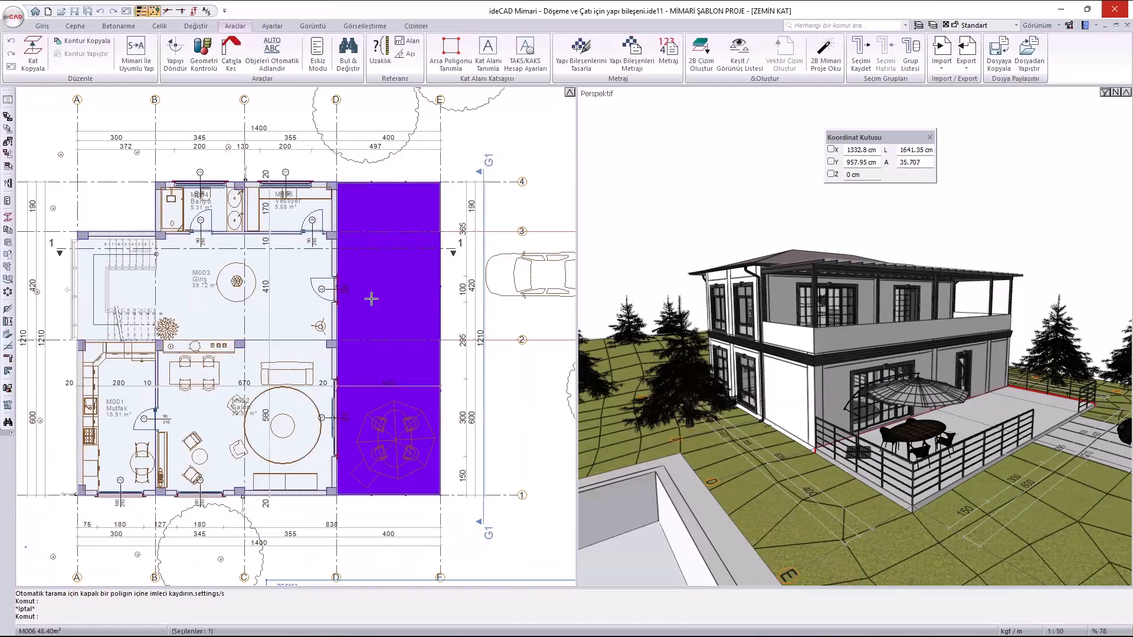
{"action": "double_click", "coordinate": [371, 299]}
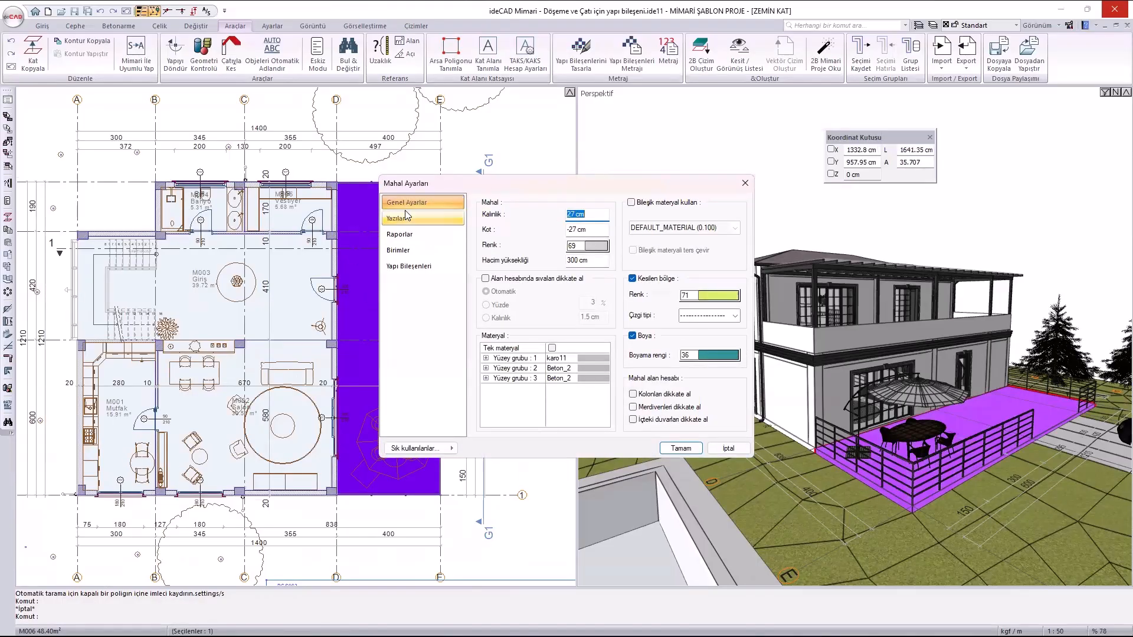
{"action": "left_click", "coordinate": [402, 270]}
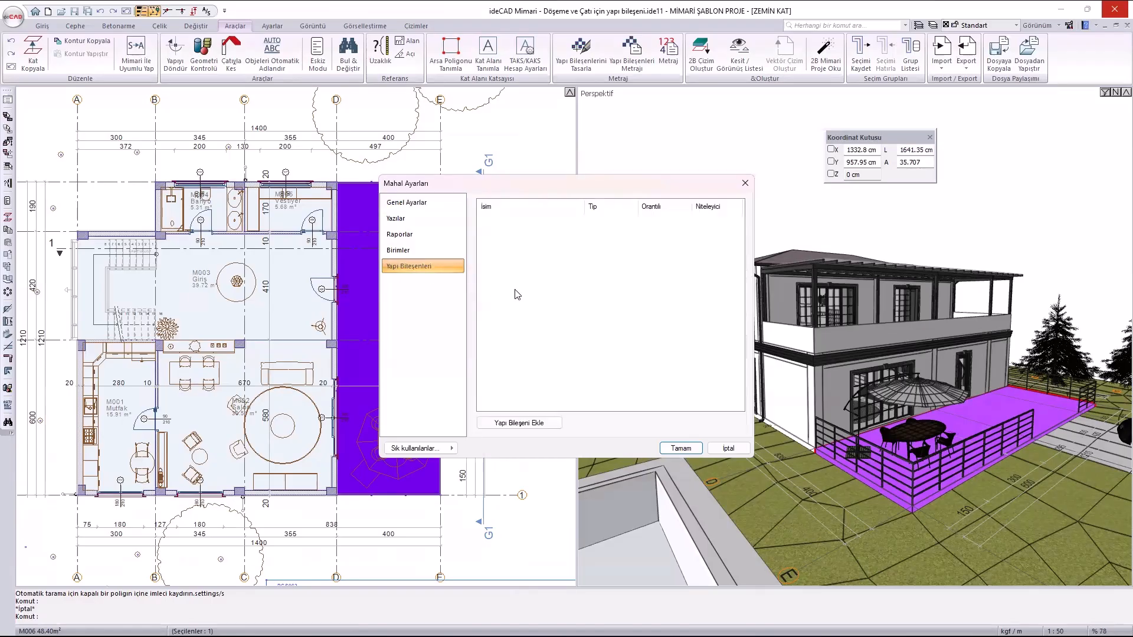
{"action": "left_click", "coordinate": [546, 422]}
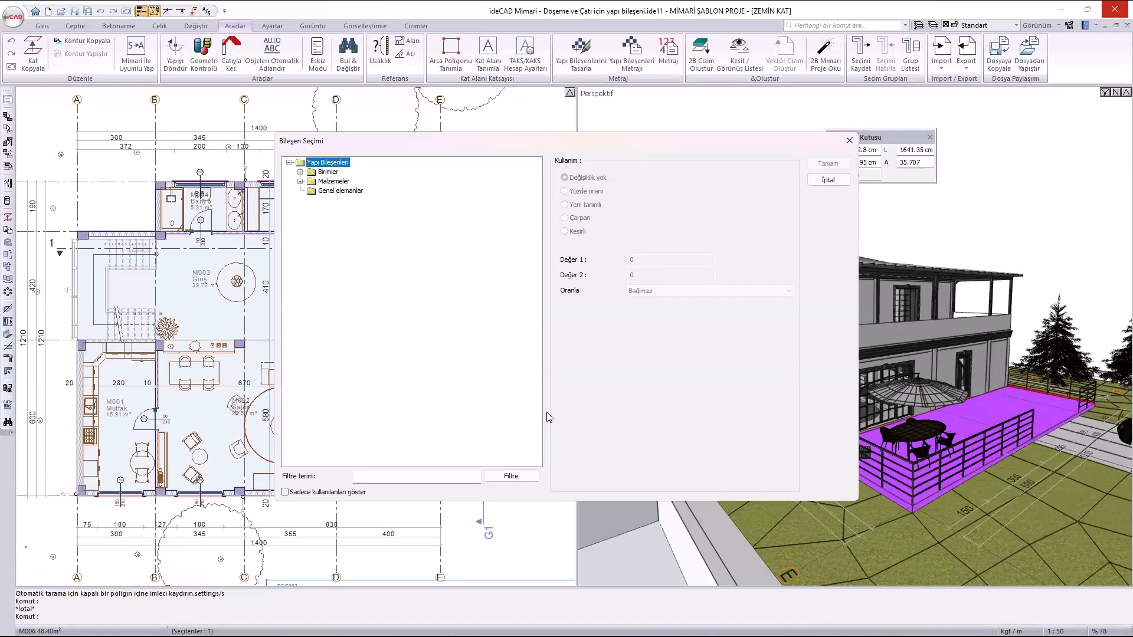
Add the Düzeltme betonu material from !8 haziran to the Veranda with Değişiklik yok usage, proportioned to Üst alan, and accept the room settings.
{"action": "left_click", "coordinate": [301, 181]}
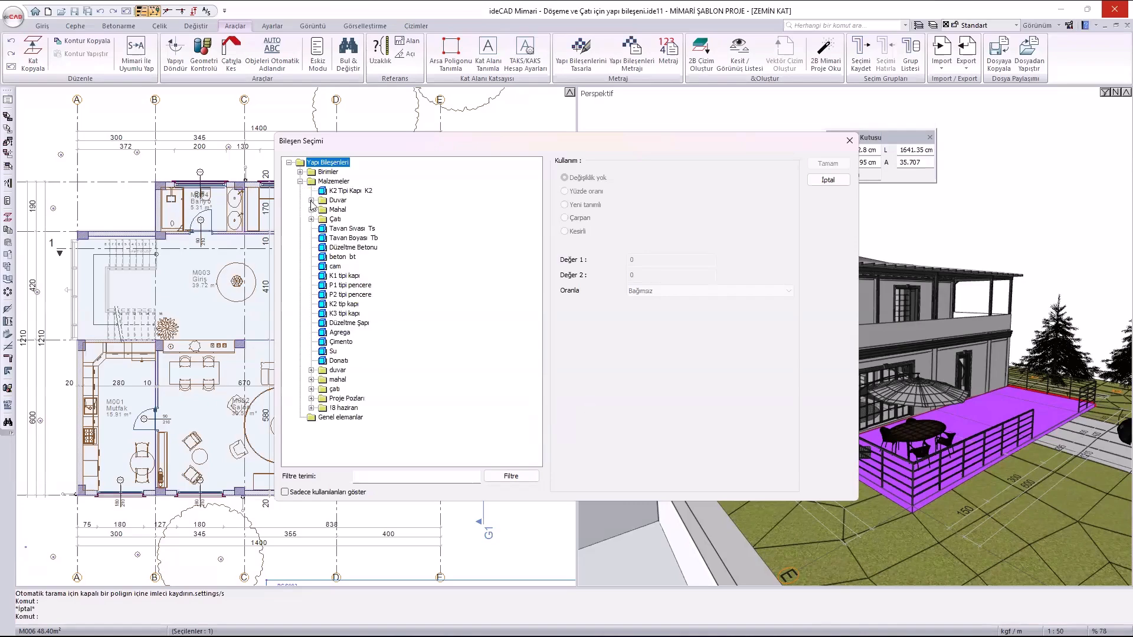
{"action": "left_click", "coordinate": [311, 408]}
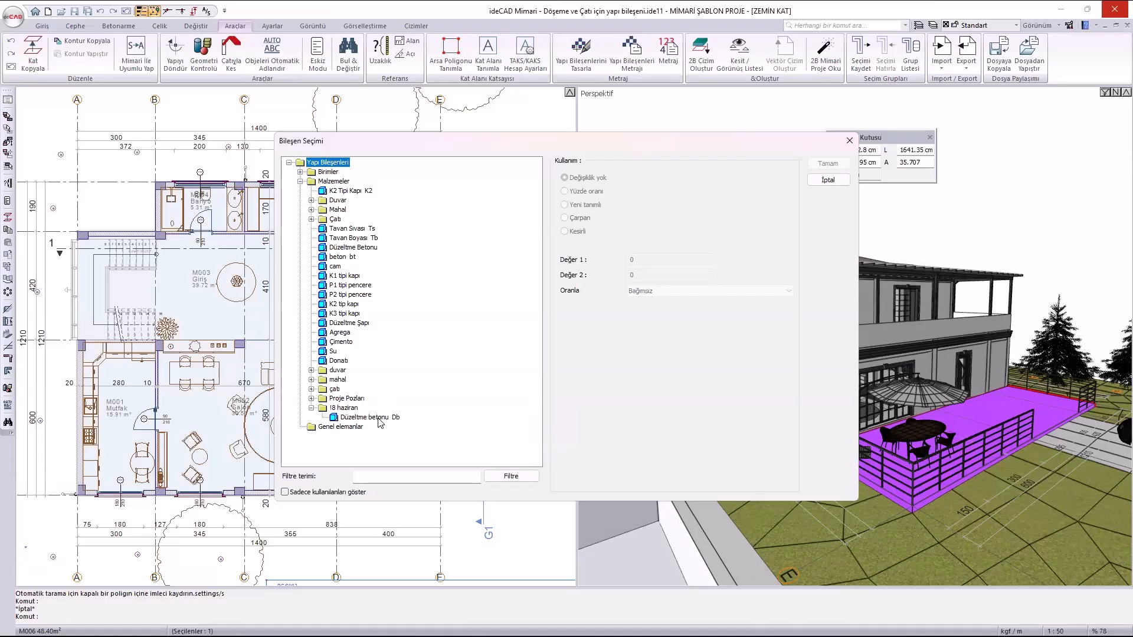
{"action": "left_click", "coordinate": [379, 418]}
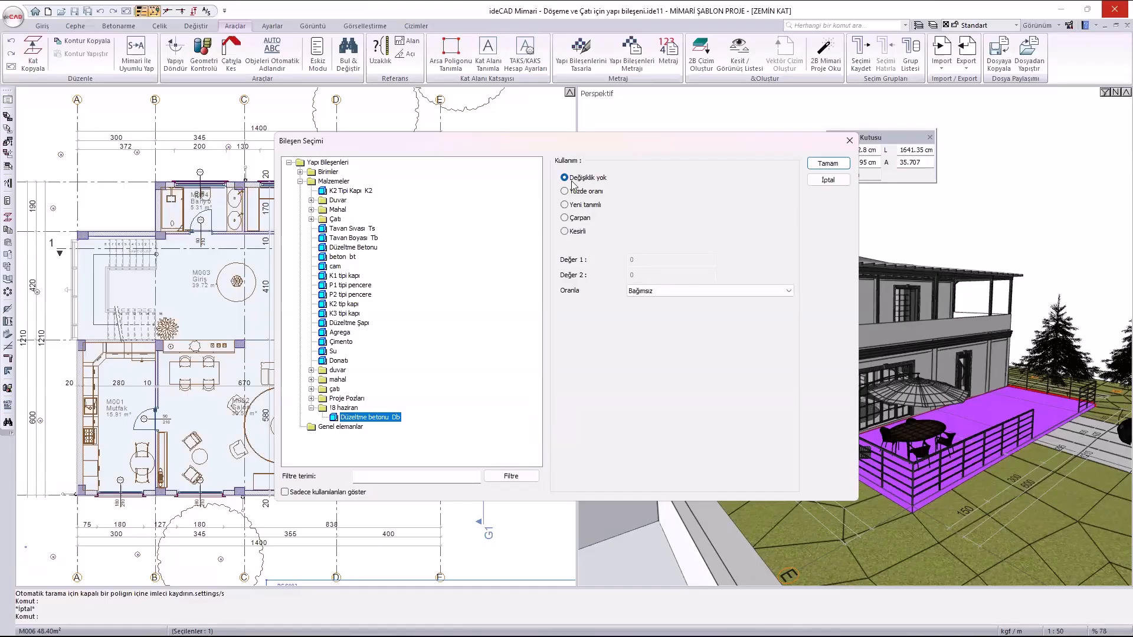
{"action": "left_click", "coordinate": [662, 292]}
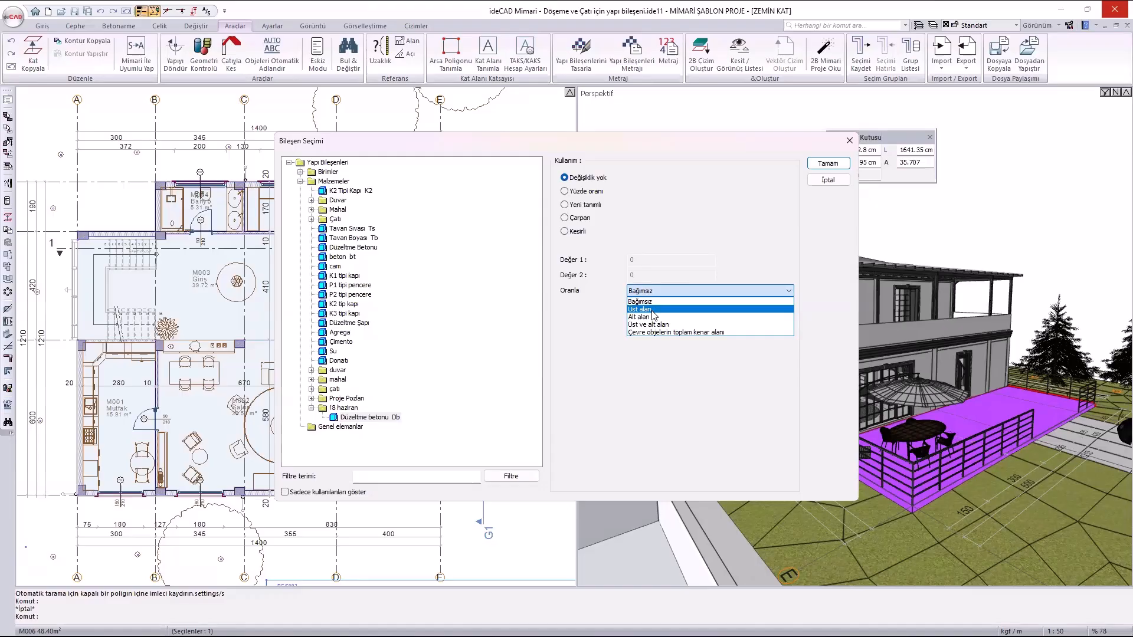
{"action": "left_click", "coordinate": [687, 309]}
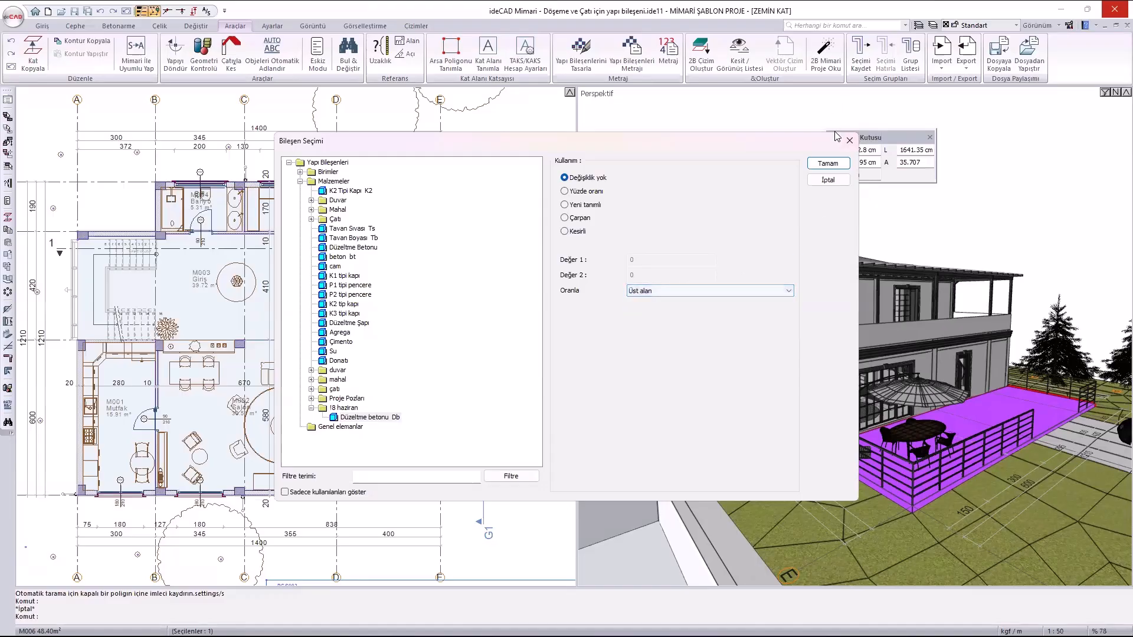
{"action": "left_click", "coordinate": [832, 163]}
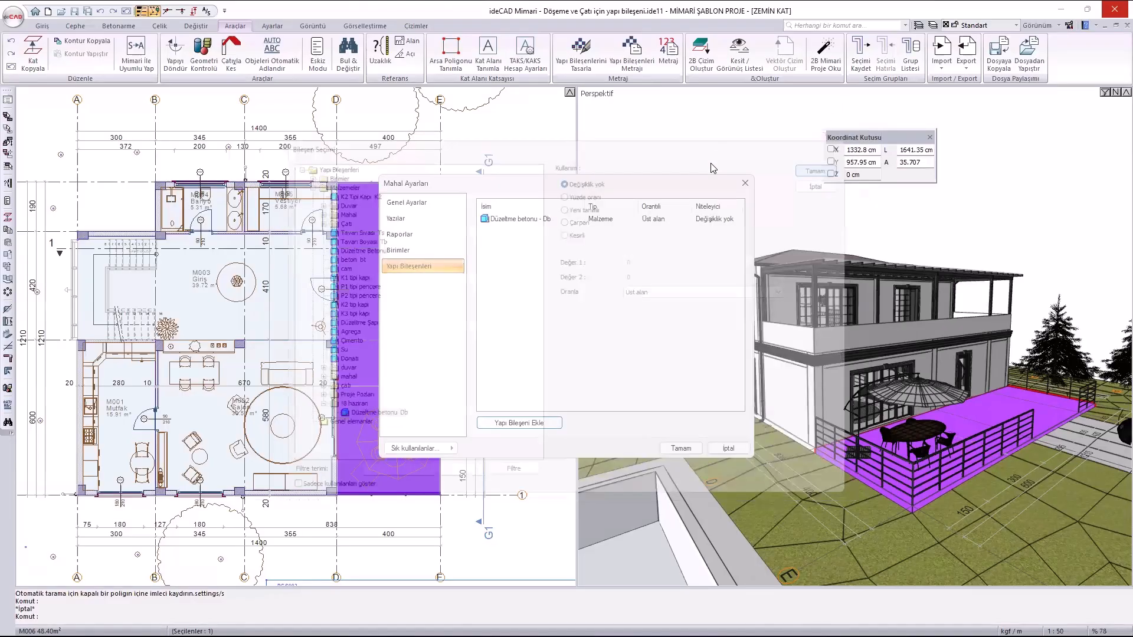
{"action": "left_click", "coordinate": [689, 450]}
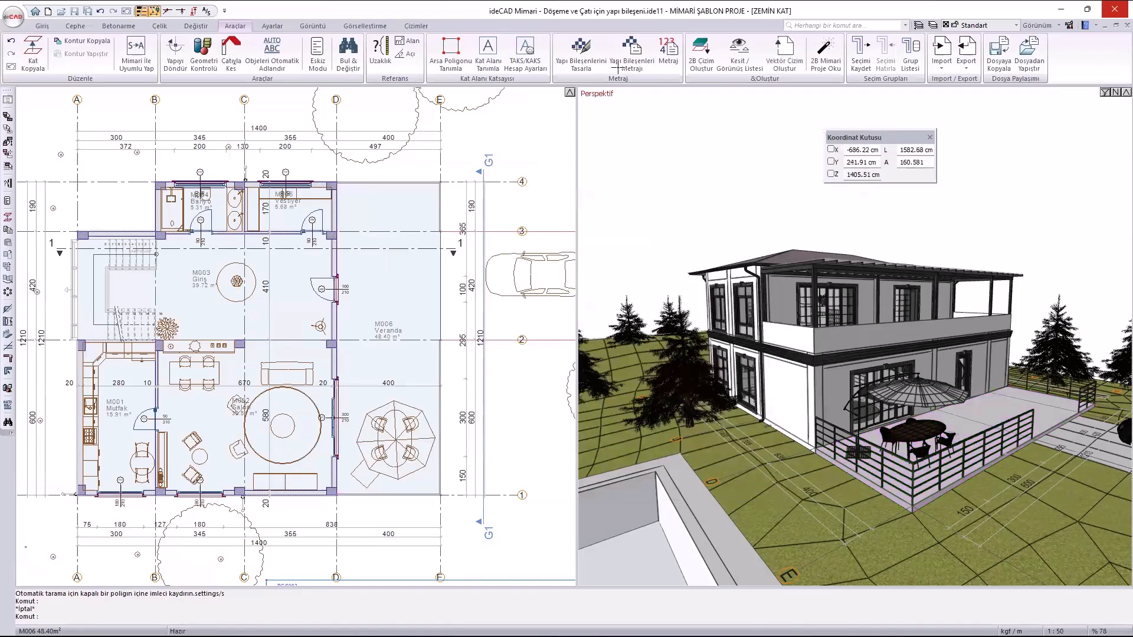
Generate the building components report grouped by component, check the Veranda's Düzeltme betonu quantity, and close the report.
{"action": "left_click", "coordinate": [645, 75]}
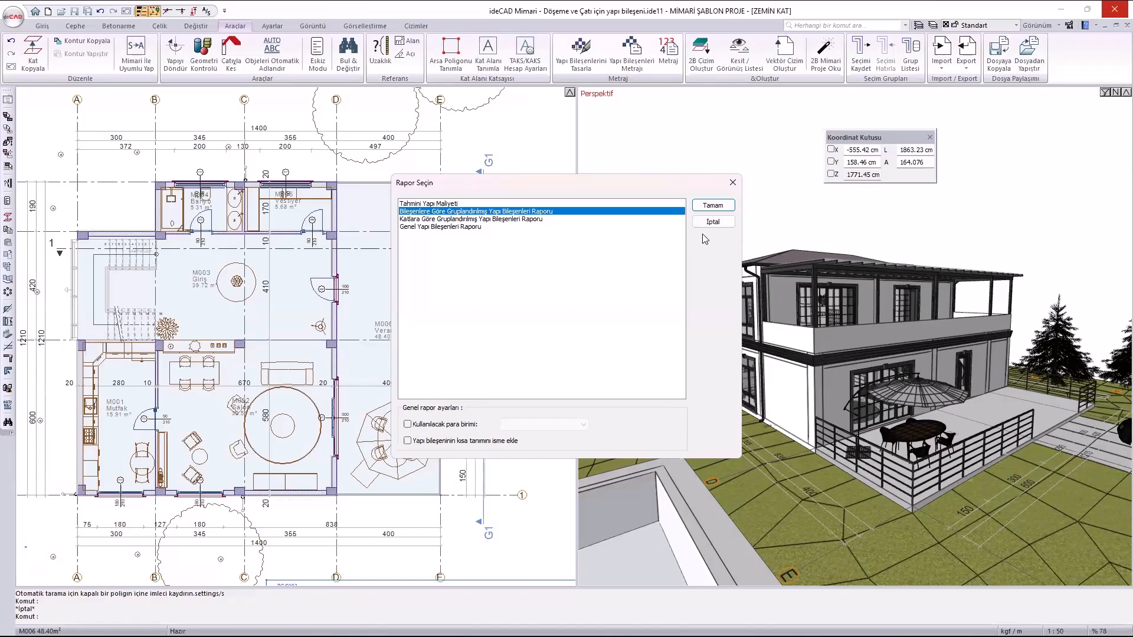
{"action": "left_click", "coordinate": [714, 205]}
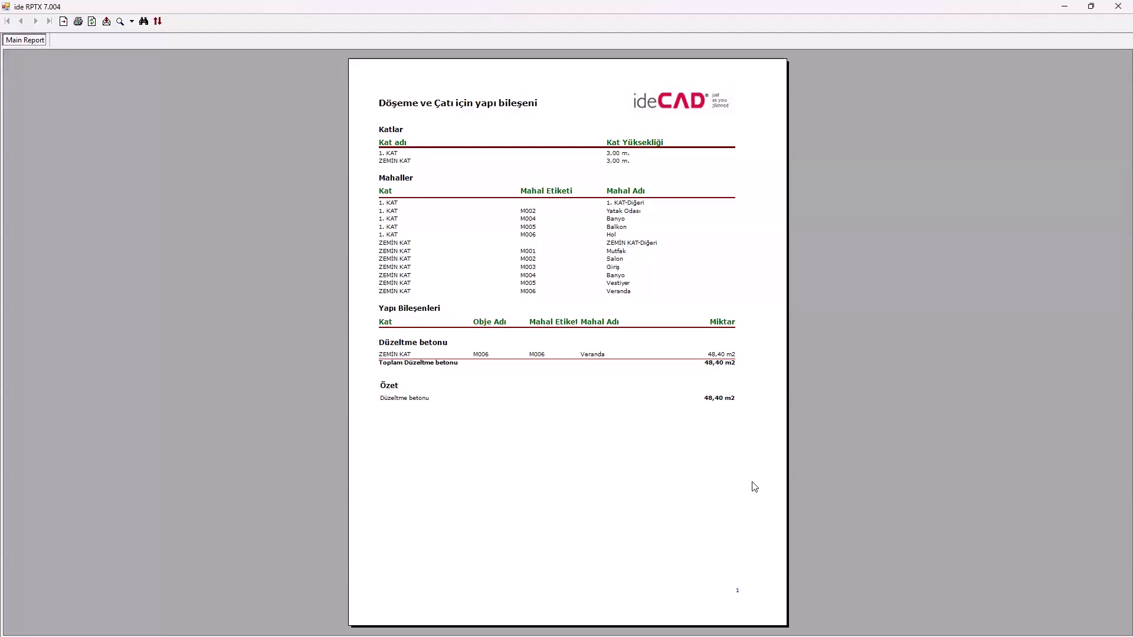
{"action": "left_click", "coordinate": [1110, 5]}
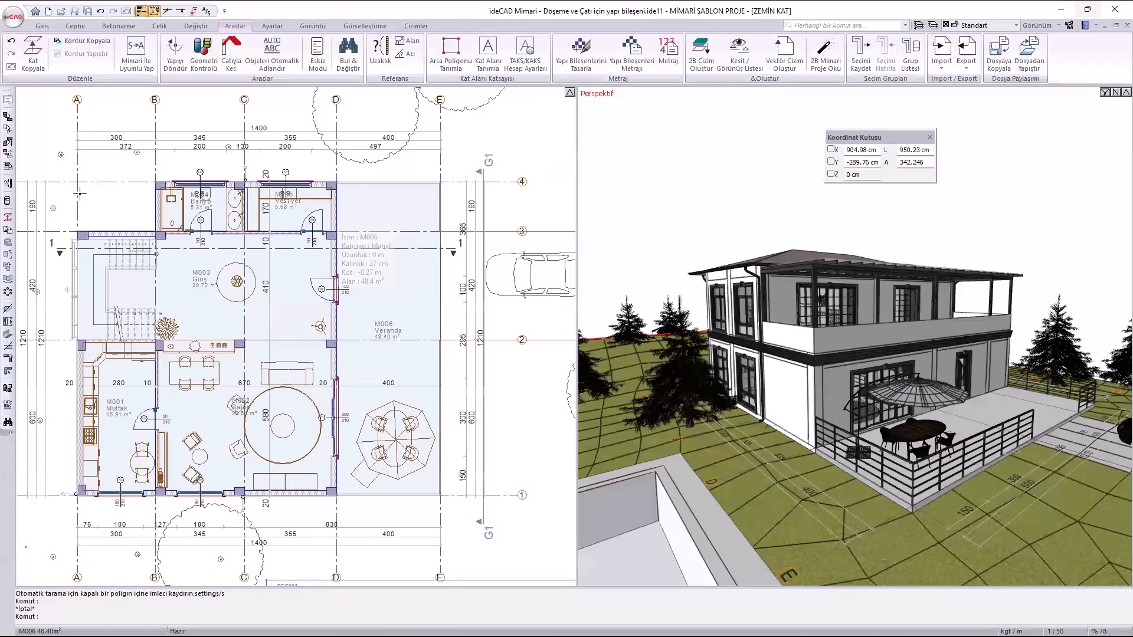
Examine the proportion options for the duvar category's boya material on the axis 3 wall beside the stairs, and leave without adding it.
{"action": "scroll", "coordinate": [112, 225], "scroll_direction": "up", "scroll_amount": 3}
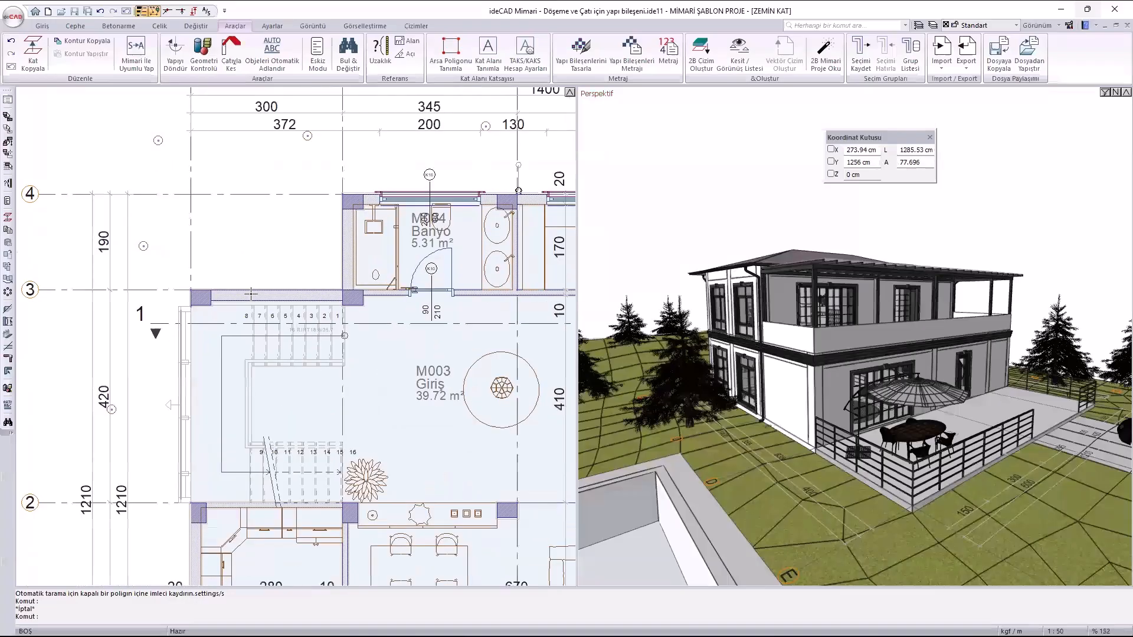
{"action": "left_click", "coordinate": [250, 293]}
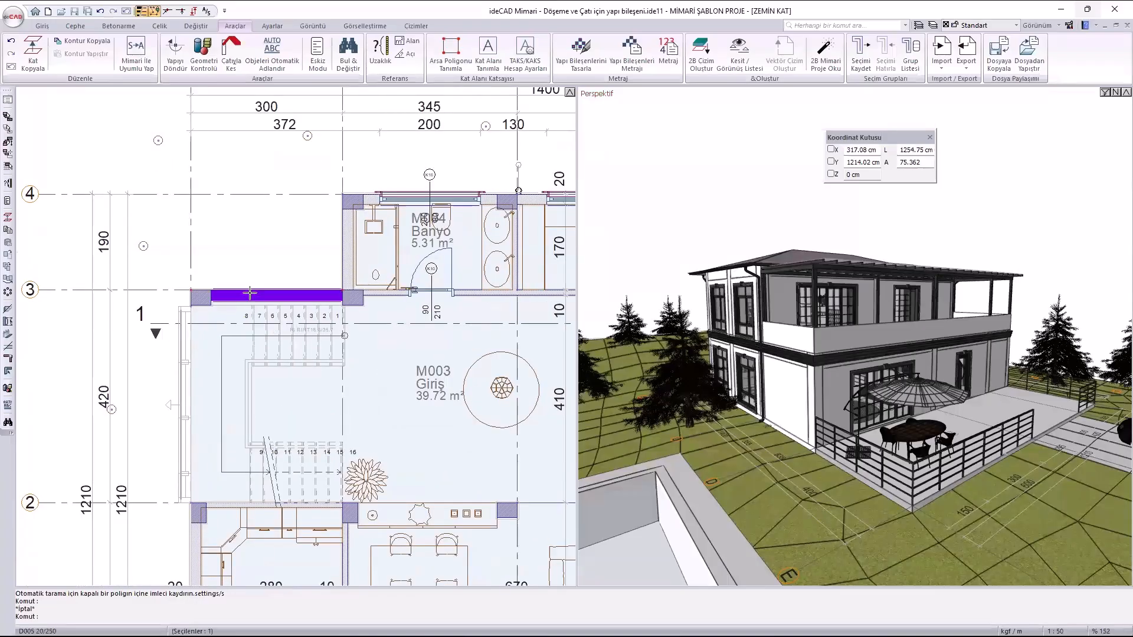
{"action": "double_click", "coordinate": [250, 293]}
{"action": "left_click", "coordinate": [394, 223]}
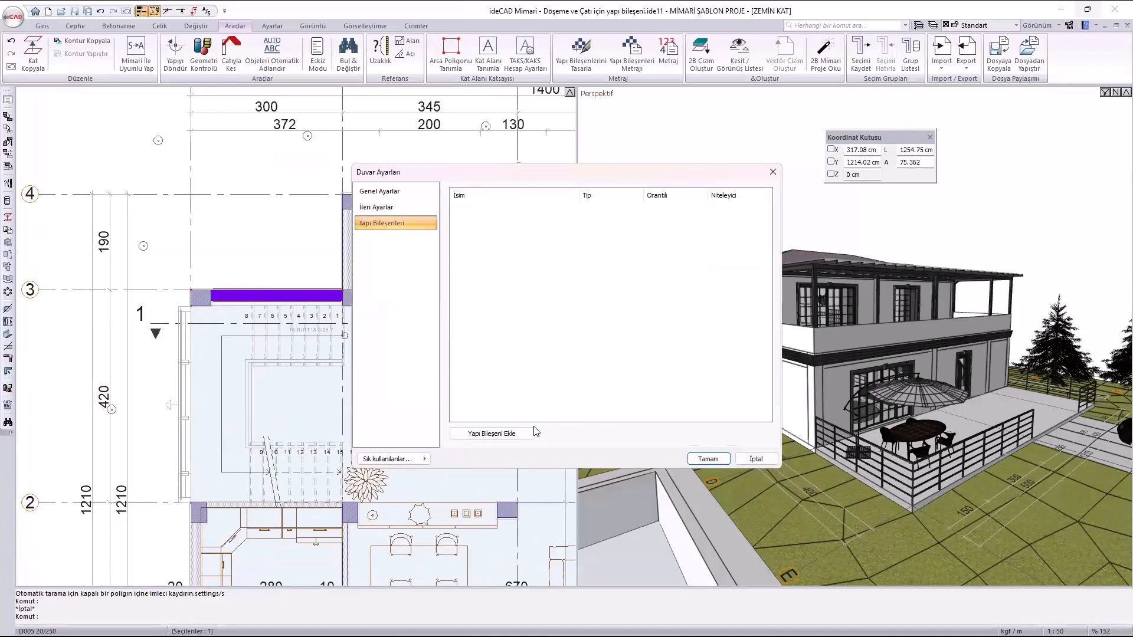
{"action": "left_click", "coordinate": [528, 435]}
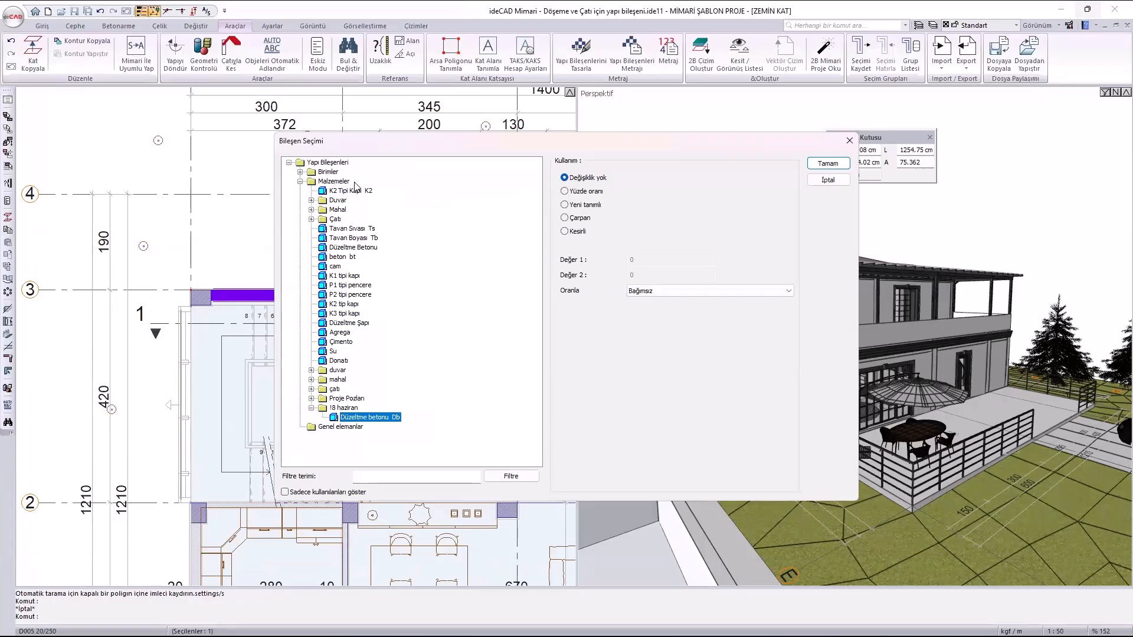
{"action": "left_click", "coordinate": [311, 370]}
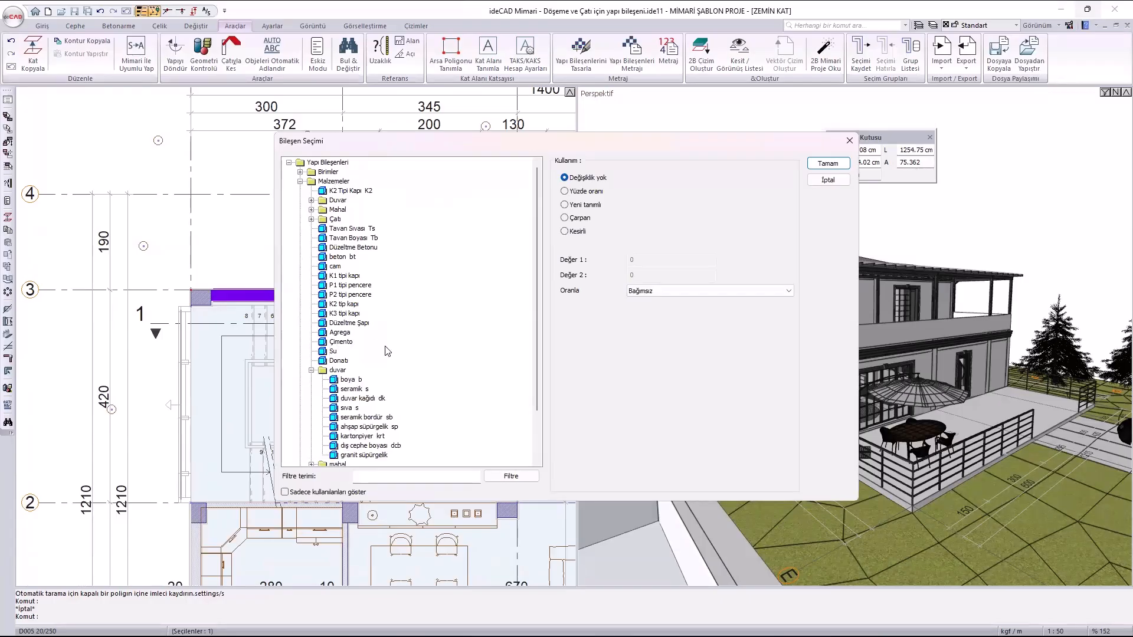
{"action": "left_click", "coordinate": [351, 380]}
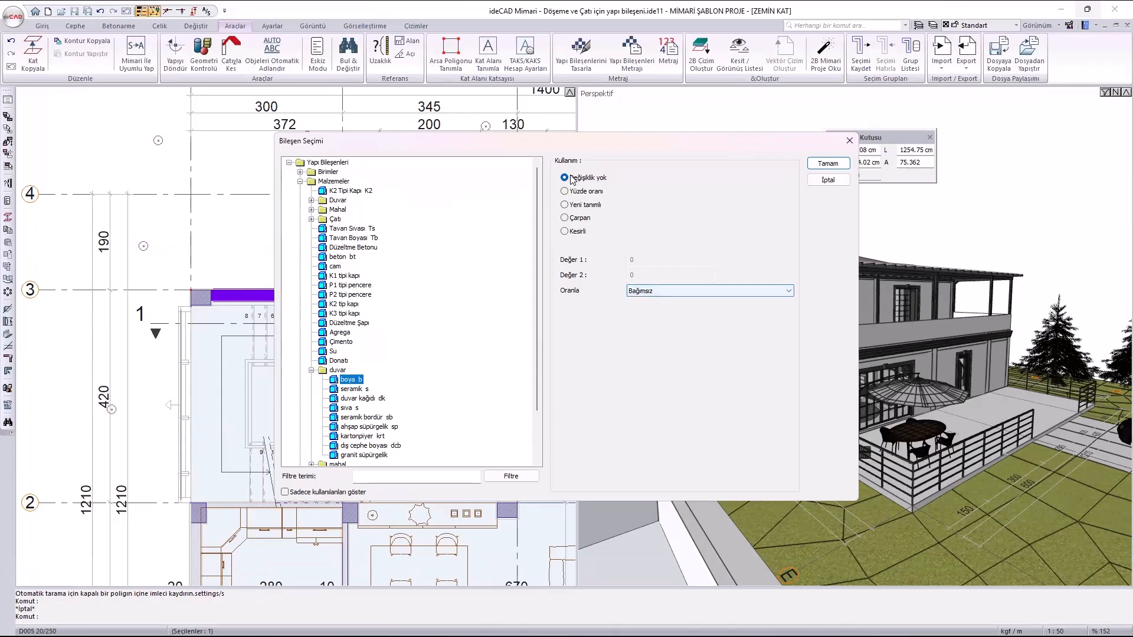
{"action": "left_click", "coordinate": [665, 293]}
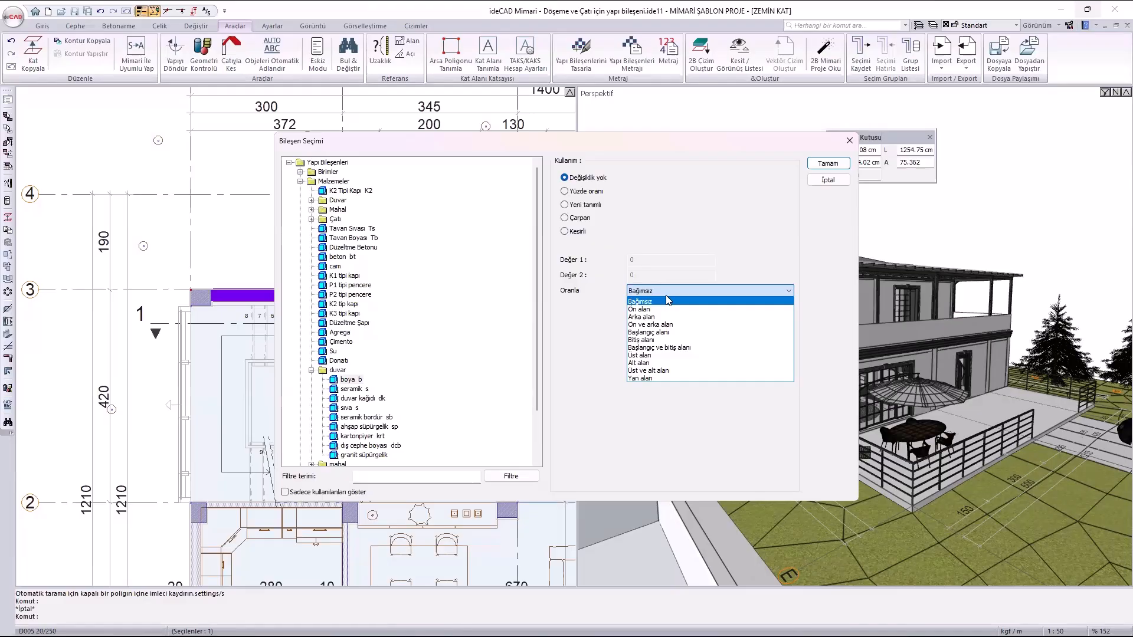
{"action": "left_click", "coordinate": [851, 143]}
{"action": "left_click", "coordinate": [850, 142]}
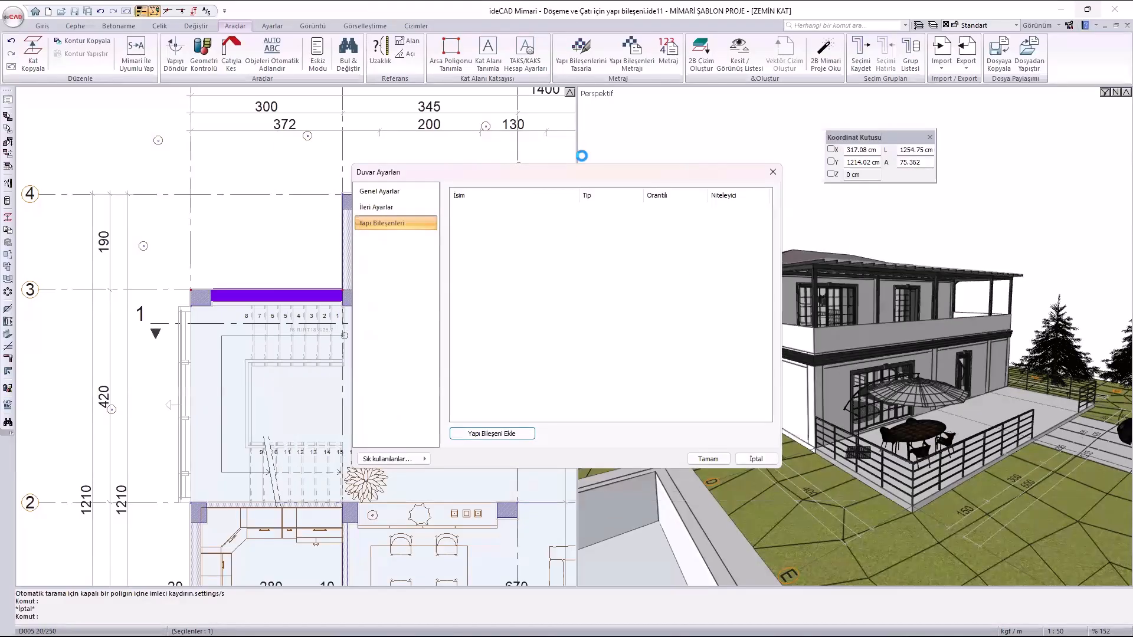
{"action": "key", "text": "Escape"}
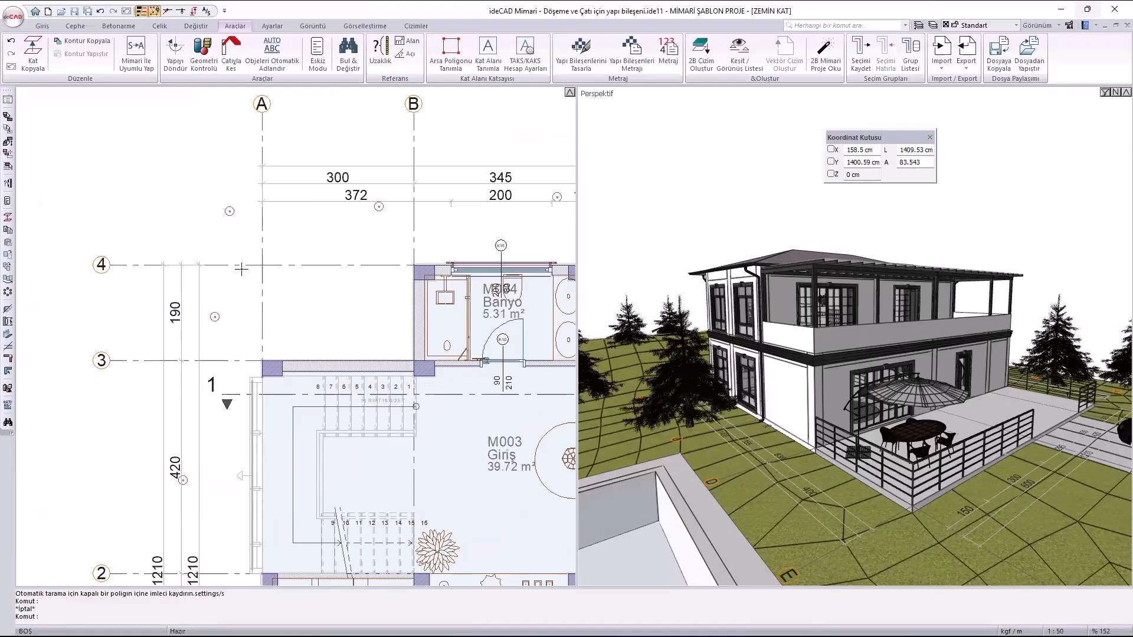
Examine the ground floor walls around the stairs, Mutfak and Salon, including their inner and outer faces, and return to the whole plan.
{"action": "middle_click_drag", "start_coordinate": [413, 299], "coordinate": [255, 278]}
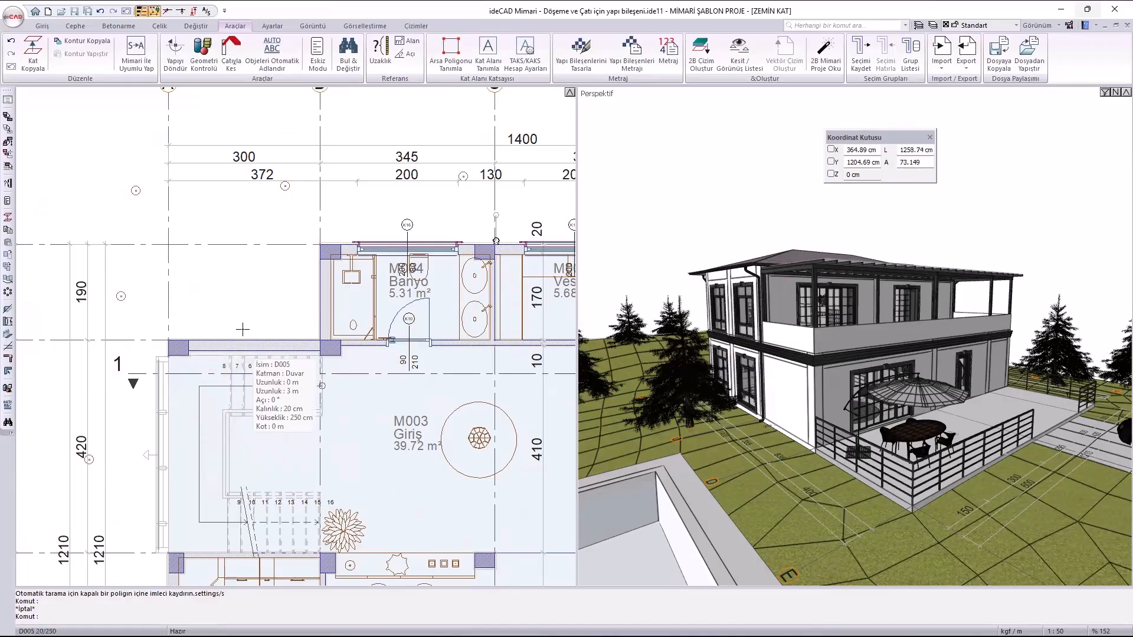
{"action": "scroll", "coordinate": [221, 302], "scroll_direction": "down", "scroll_amount": 1}
{"action": "middle_click_drag", "start_coordinate": [170, 529], "coordinate": [198, 273]}
{"action": "scroll", "coordinate": [197, 272], "scroll_direction": "up", "scroll_amount": 1}
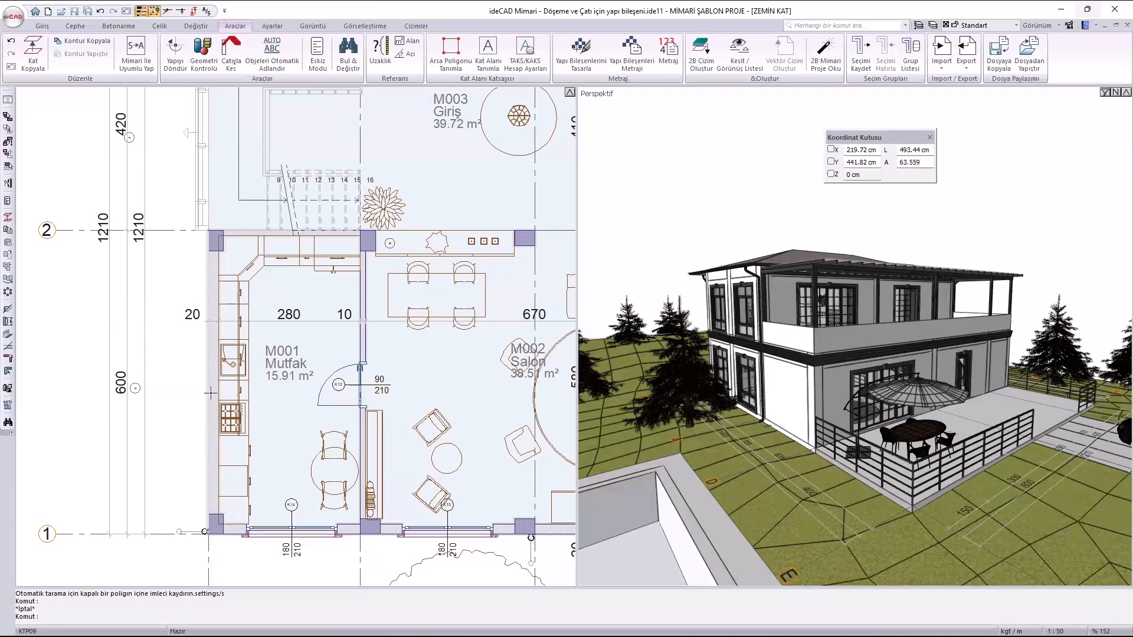
{"action": "scroll", "coordinate": [217, 407], "scroll_direction": "down", "scroll_amount": 2}
{"action": "scroll", "coordinate": [465, 342], "scroll_direction": "up", "scroll_amount": 2}
{"action": "scroll", "coordinate": [466, 342], "scroll_direction": "up", "scroll_amount": 2}
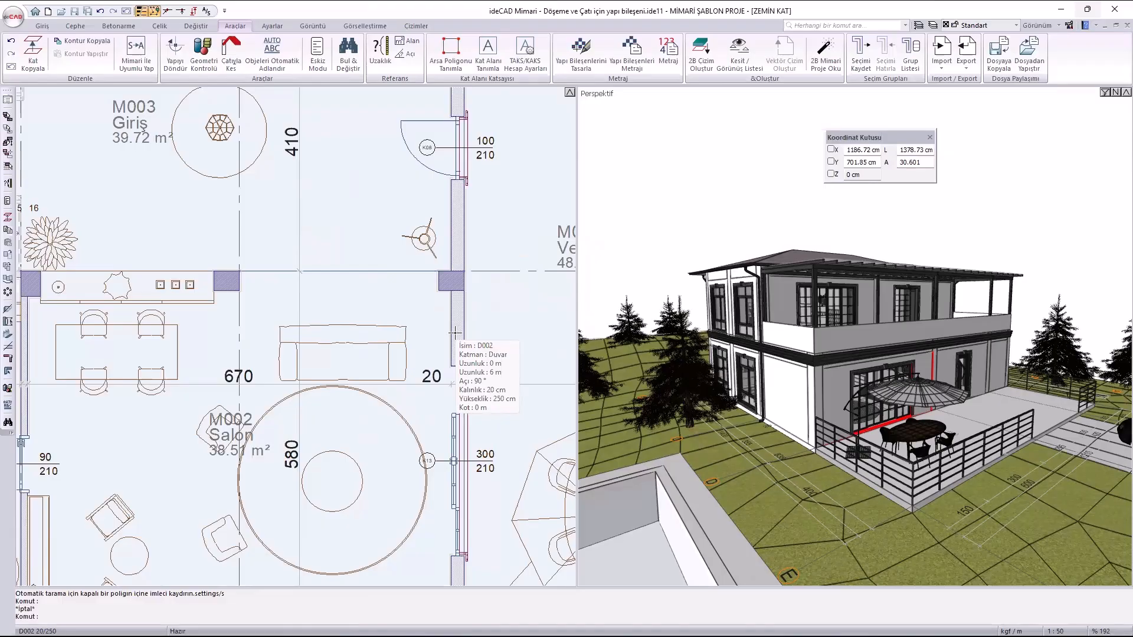
{"action": "middle_click_drag", "start_coordinate": [455, 333], "coordinate": [416, 173]}
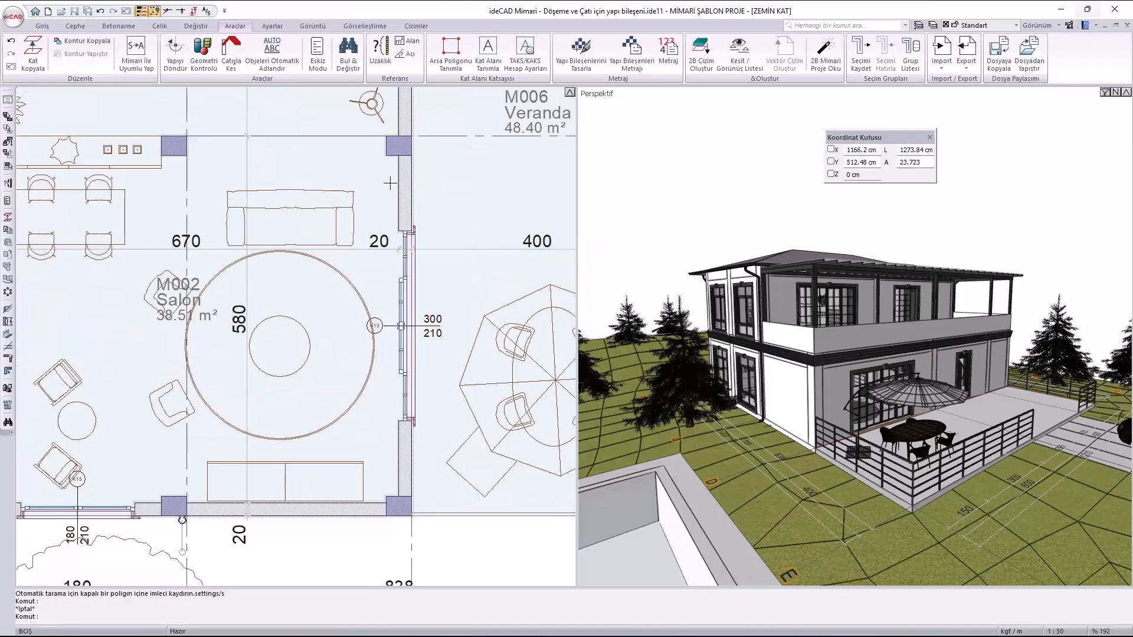
{"action": "mouse_move", "coordinate": [395, 174]}
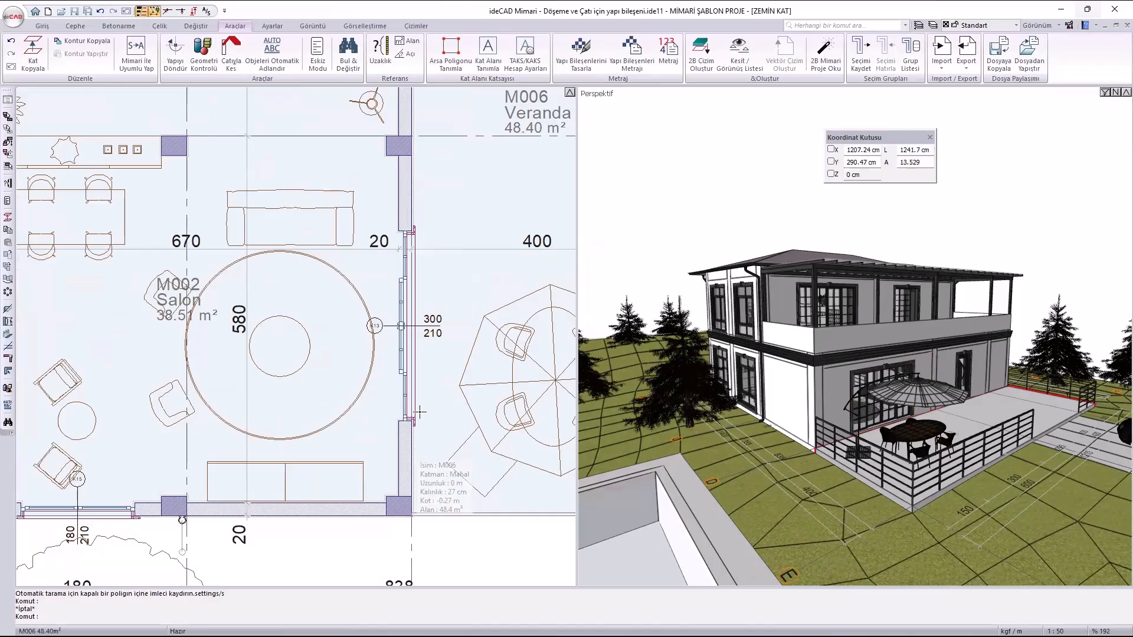
{"action": "scroll", "coordinate": [419, 411], "scroll_direction": "down", "scroll_amount": 2}
{"action": "scroll", "coordinate": [405, 459], "scroll_direction": "up", "scroll_amount": 4}
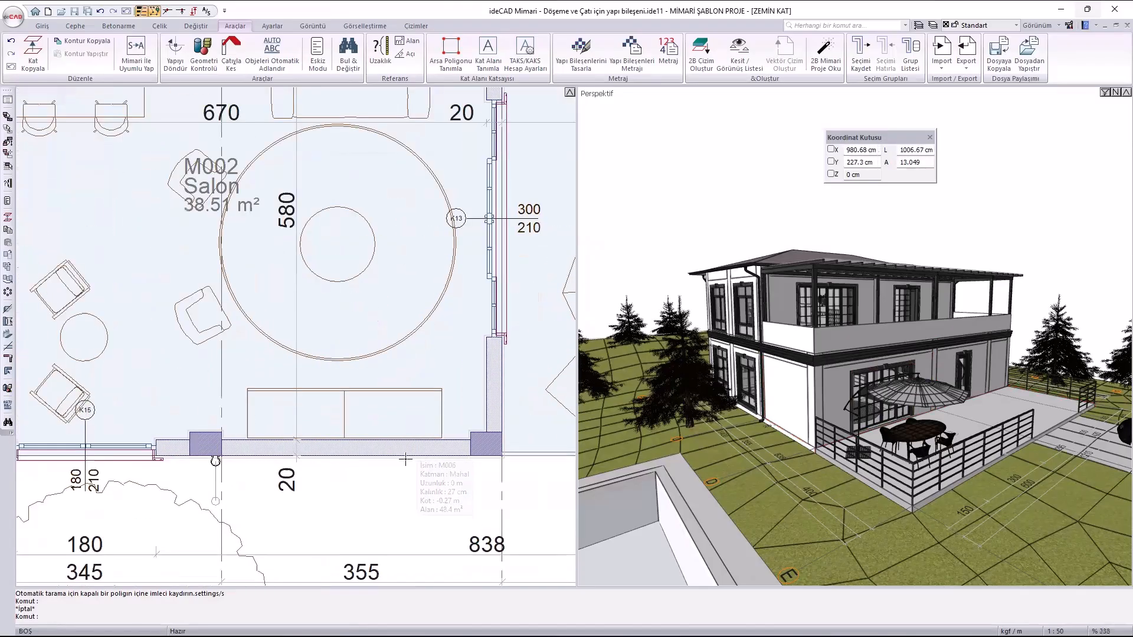
{"action": "middle_click_drag", "start_coordinate": [405, 459], "coordinate": [373, 356]}
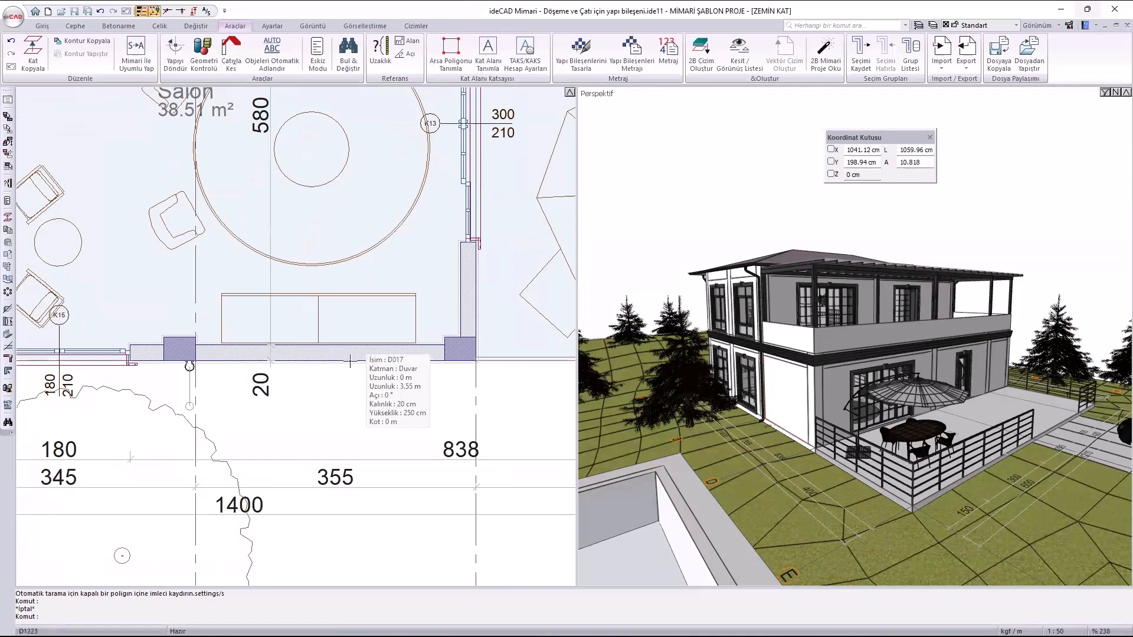
{"action": "scroll", "coordinate": [350, 362], "scroll_direction": "down", "scroll_amount": 3}
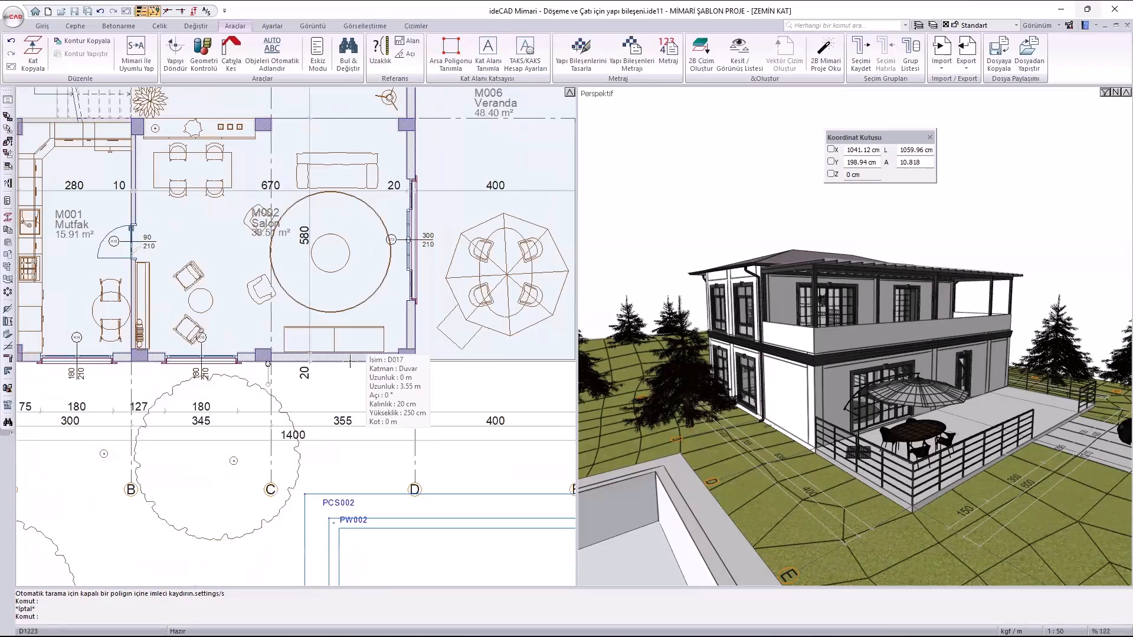
{"action": "scroll", "coordinate": [350, 361], "scroll_direction": "down", "scroll_amount": 3}
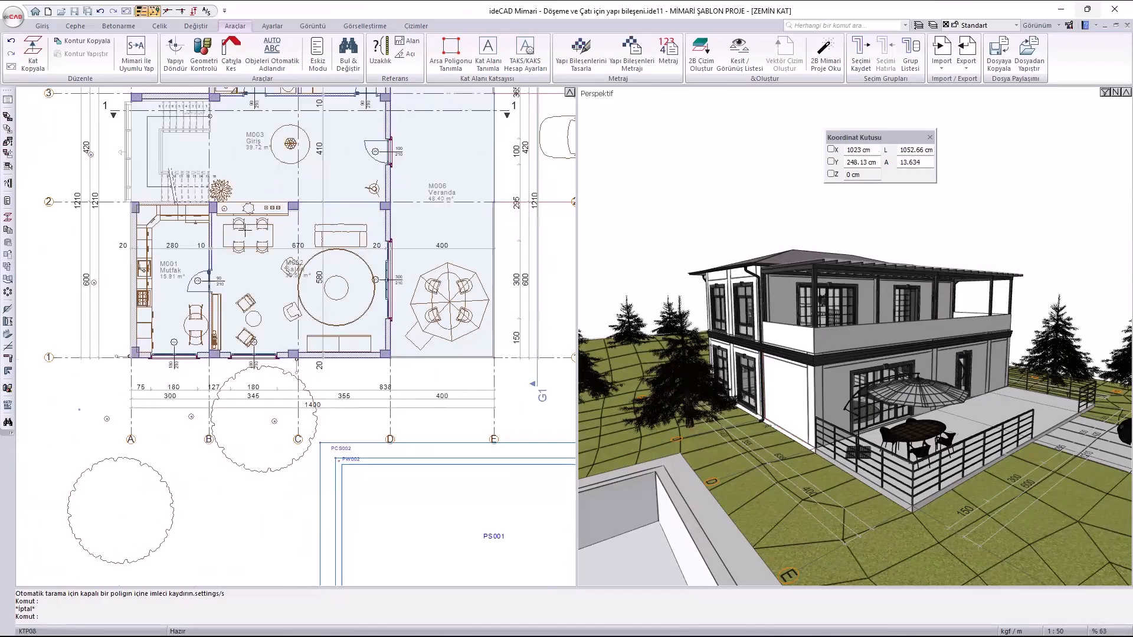
{"action": "scroll", "coordinate": [245, 230], "scroll_direction": "down", "scroll_amount": 1}
{"action": "middle_click_drag", "start_coordinate": [245, 230], "coordinate": [313, 373]}
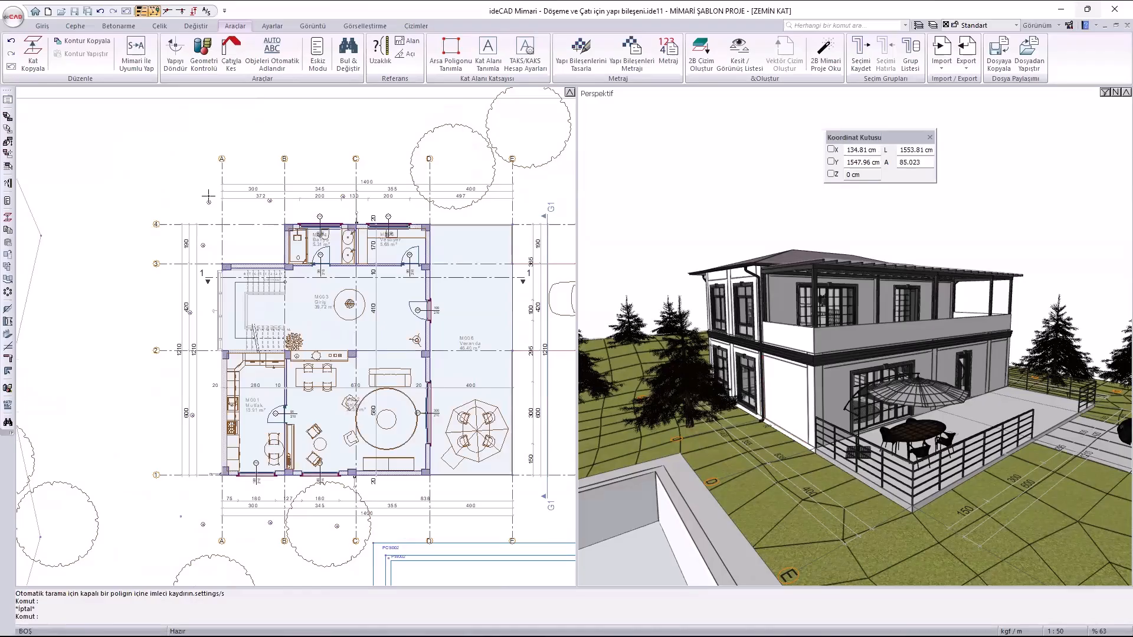
Add the duvar category's boya material to the axis 3 wall beside the stairs, with Değişiklik yok usage proportioned to Ön alan.
{"action": "scroll", "coordinate": [256, 274], "scroll_direction": "up", "scroll_amount": 4}
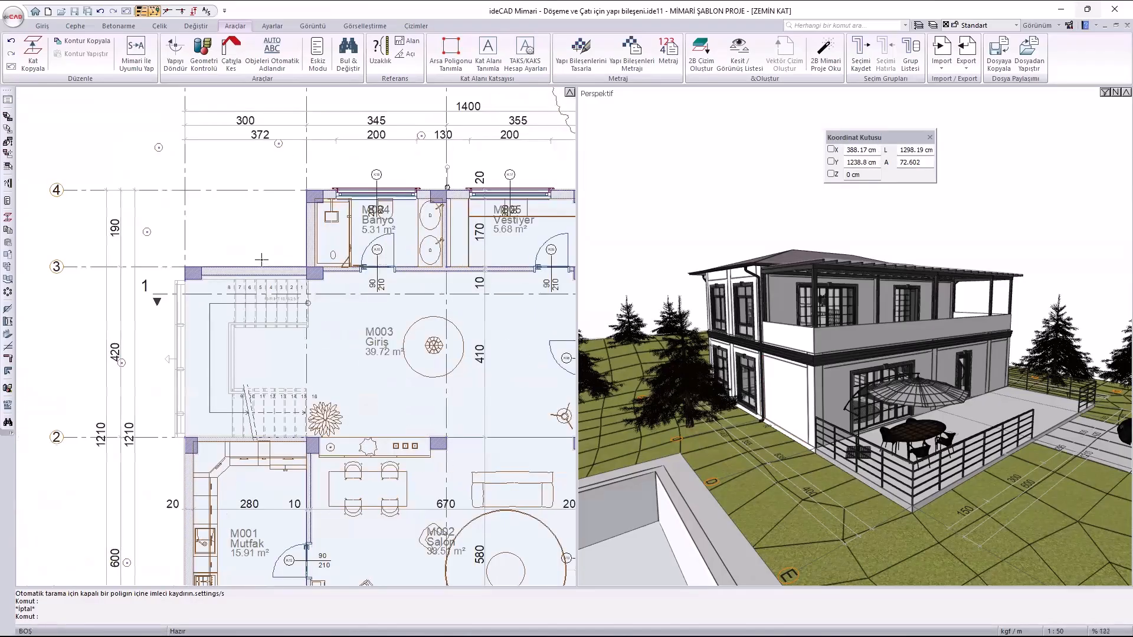
{"action": "left_click", "coordinate": [282, 270]}
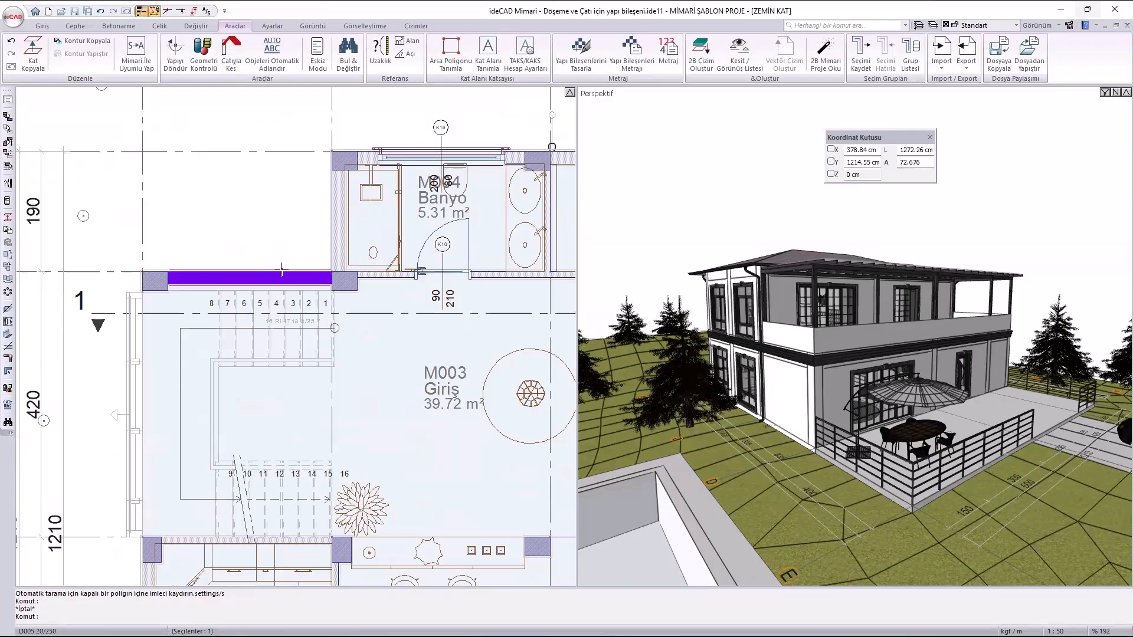
{"action": "double_click", "coordinate": [282, 270]}
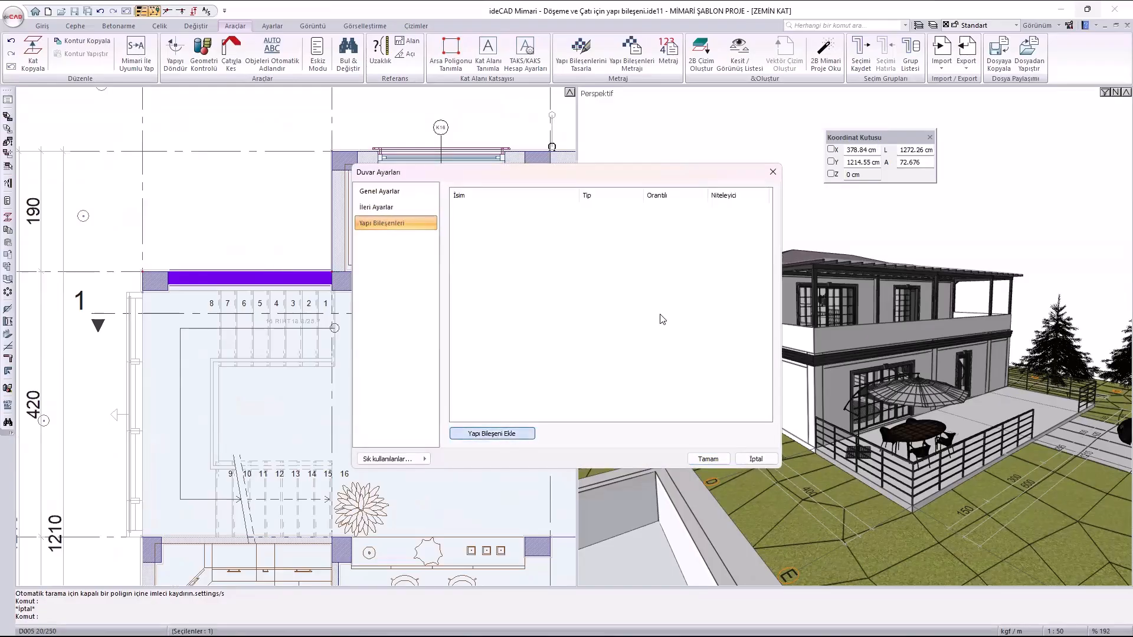
{"action": "left_click", "coordinate": [492, 433]}
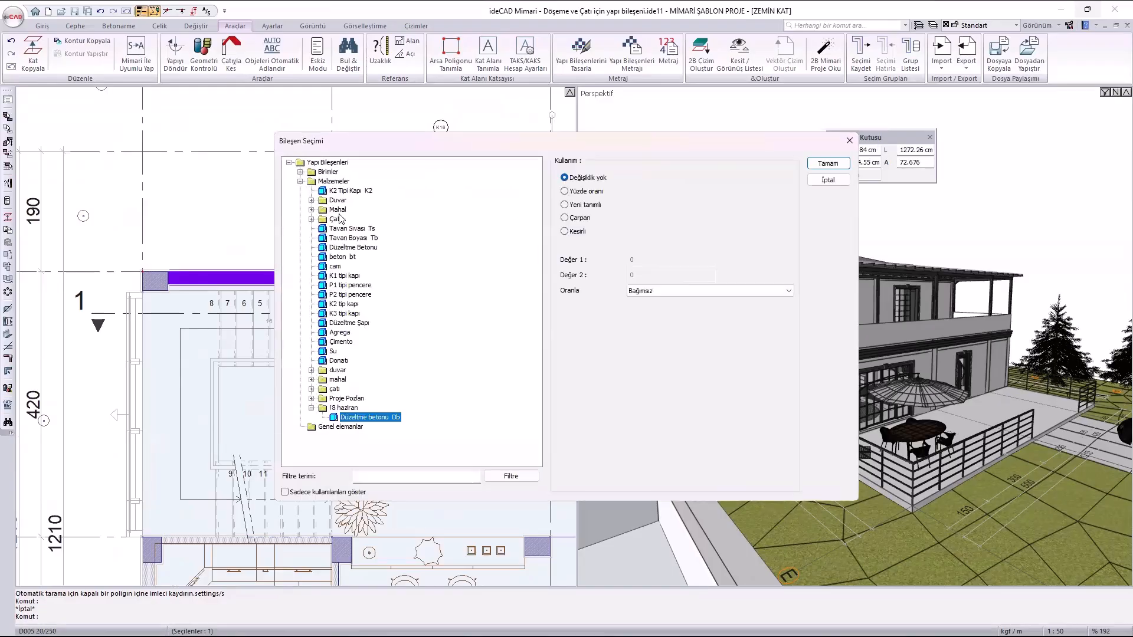
{"action": "left_click", "coordinate": [311, 370]}
{"action": "left_click", "coordinate": [656, 293]}
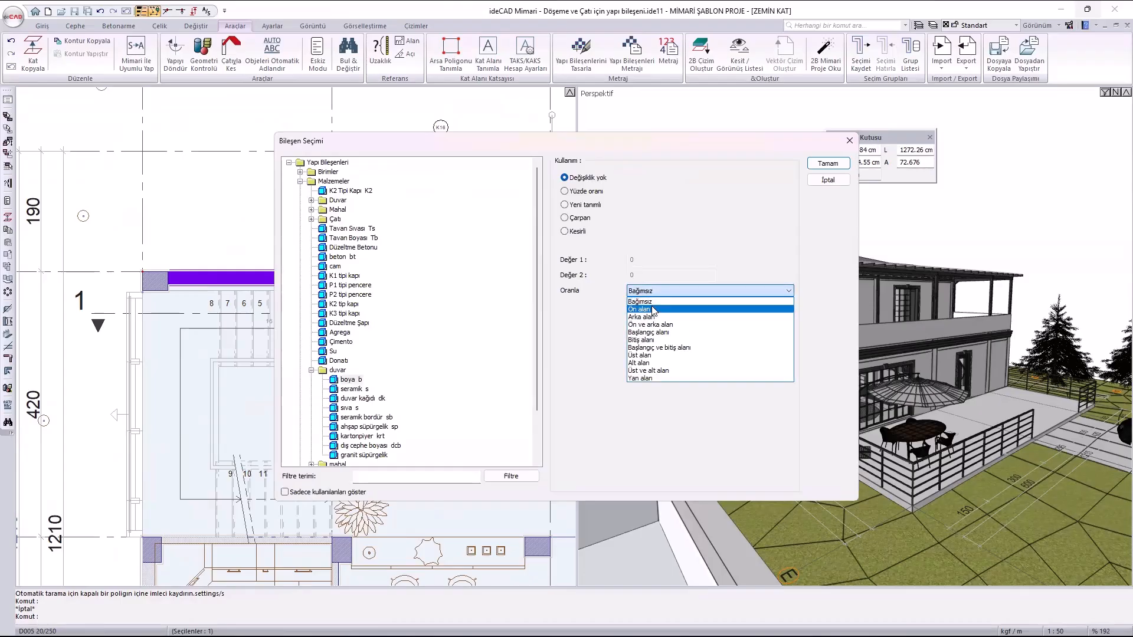
{"action": "left_click", "coordinate": [653, 310]}
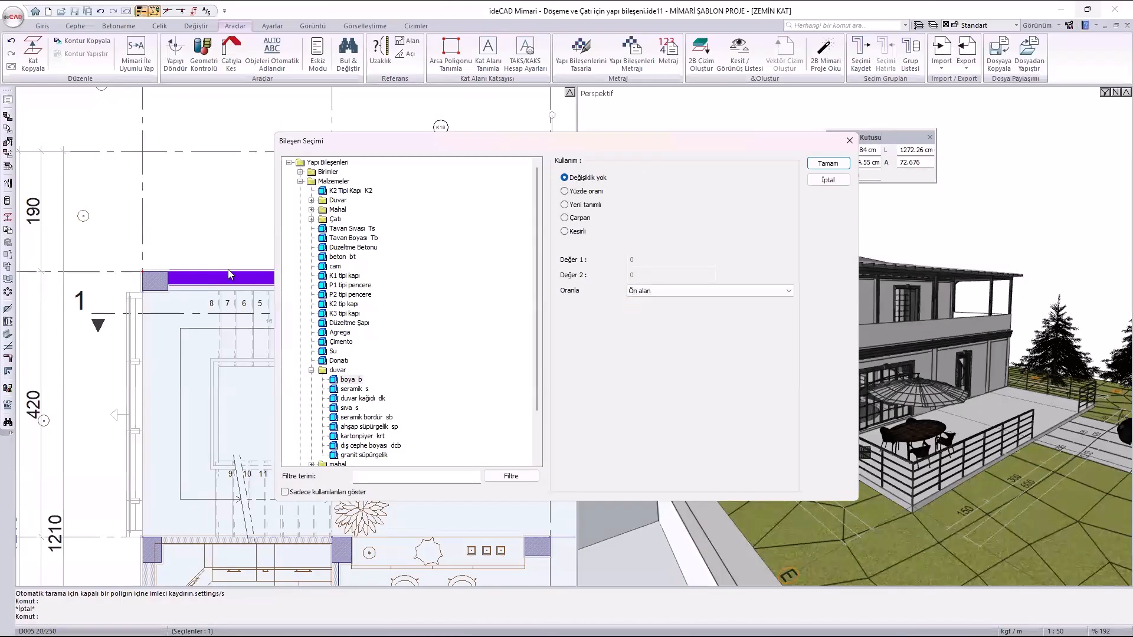
{"action": "left_click", "coordinate": [828, 163]}
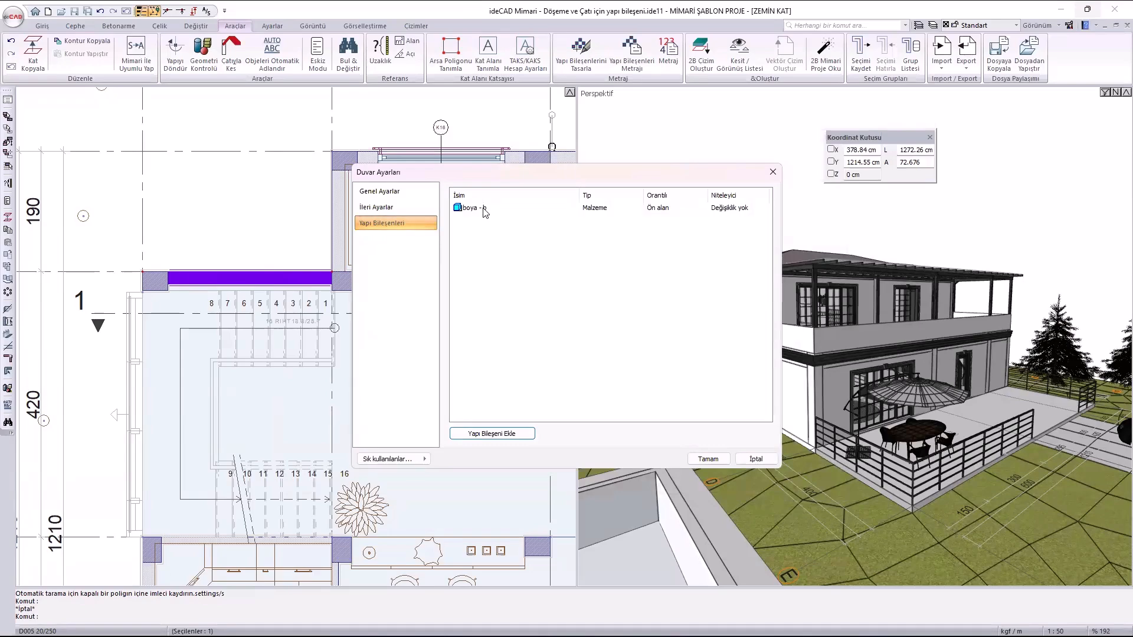
Add the duvar category's seramik material to the same wall as Kesirli 1/2, proportioned to Ön alan, and accept the wall settings.
{"action": "left_click", "coordinate": [501, 435]}
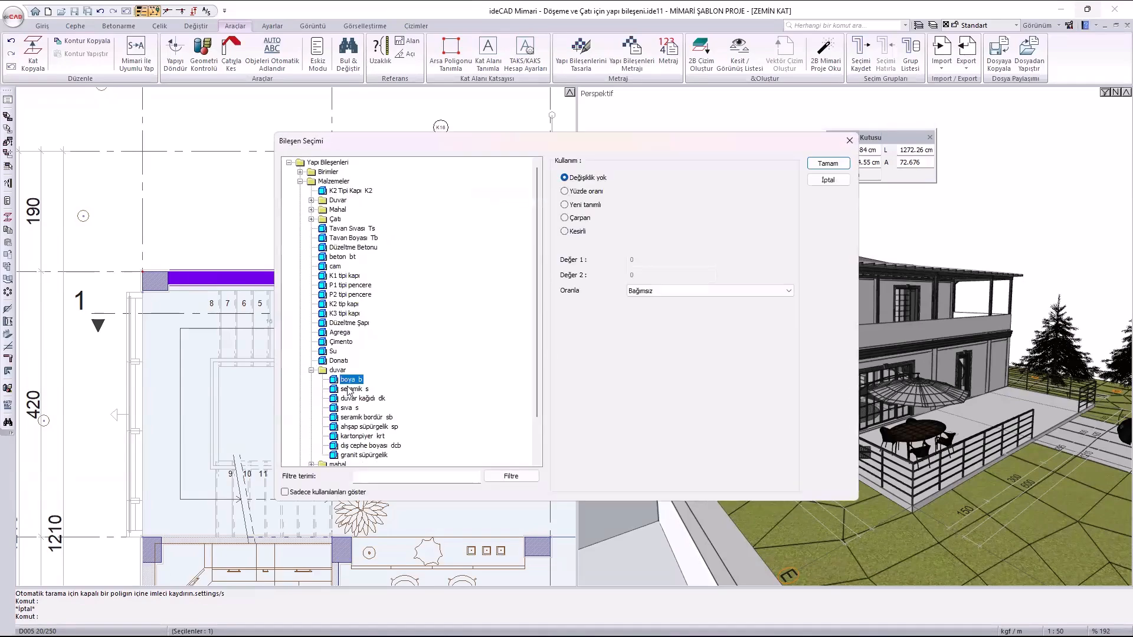
{"action": "left_click", "coordinate": [352, 389]}
{"action": "left_click", "coordinate": [661, 289]}
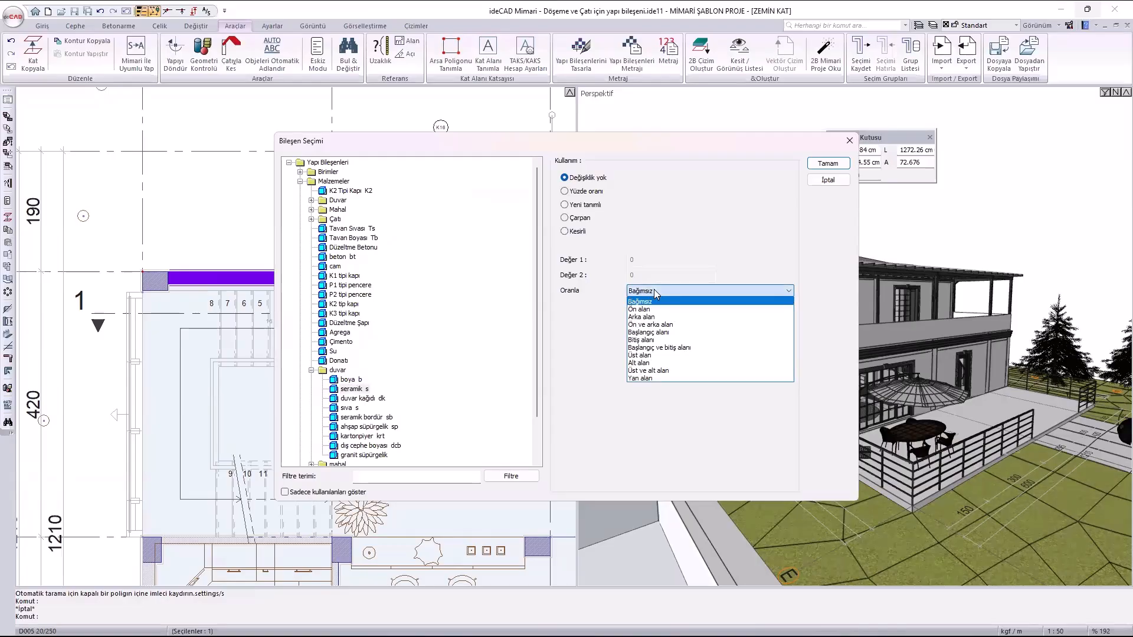
{"action": "left_click", "coordinate": [643, 309]}
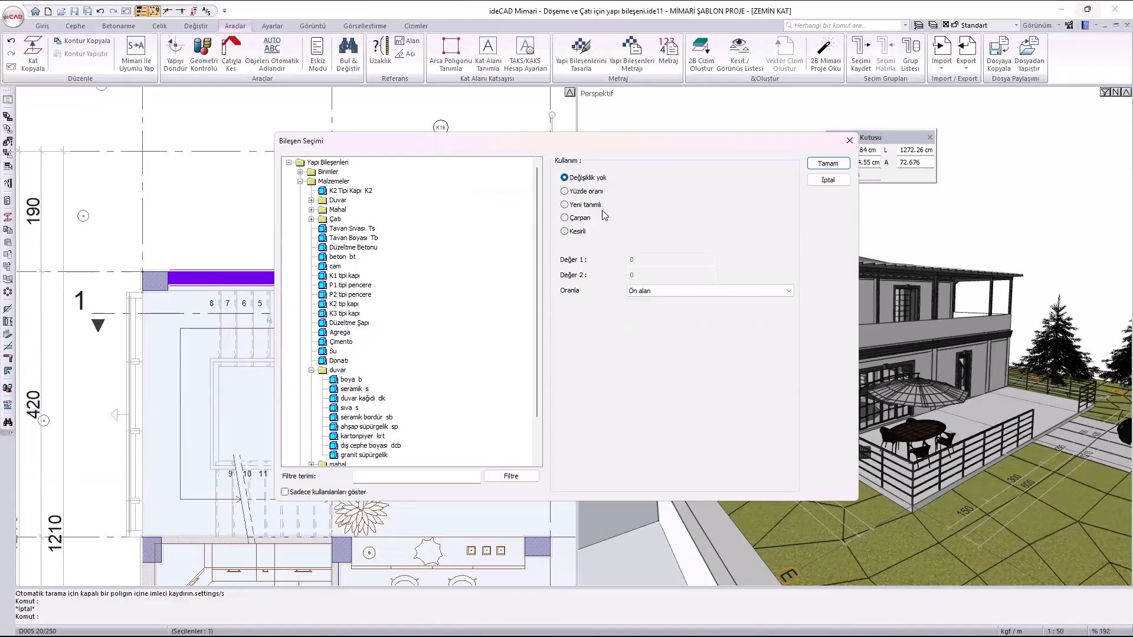
{"action": "left_click", "coordinate": [565, 232]}
{"action": "left_click", "coordinate": [639, 259]}
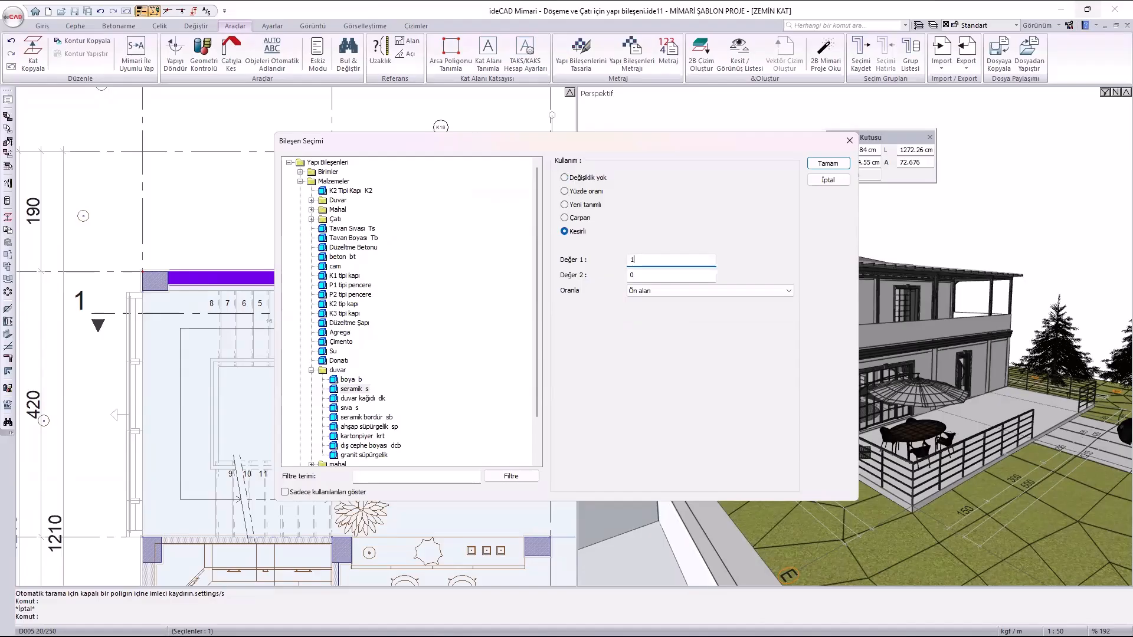
{"action": "left_click_drag", "start_coordinate": [640, 274], "coordinate": [605, 273]}
{"action": "type", "text": "2"}
{"action": "left_click", "coordinate": [821, 167]}
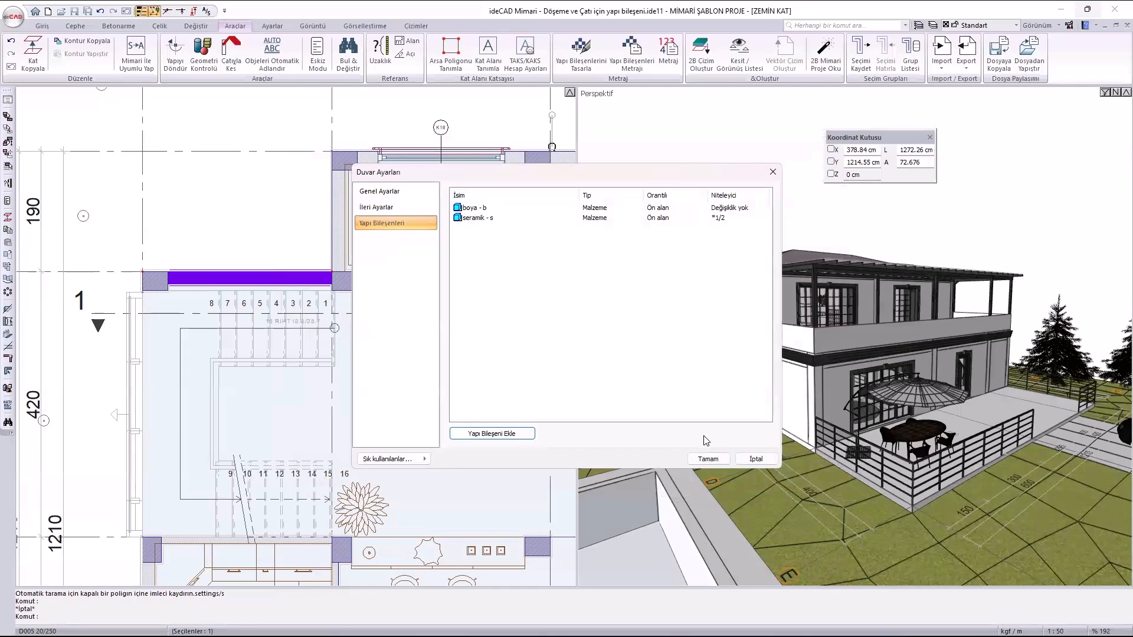
{"action": "left_click", "coordinate": [708, 458]}
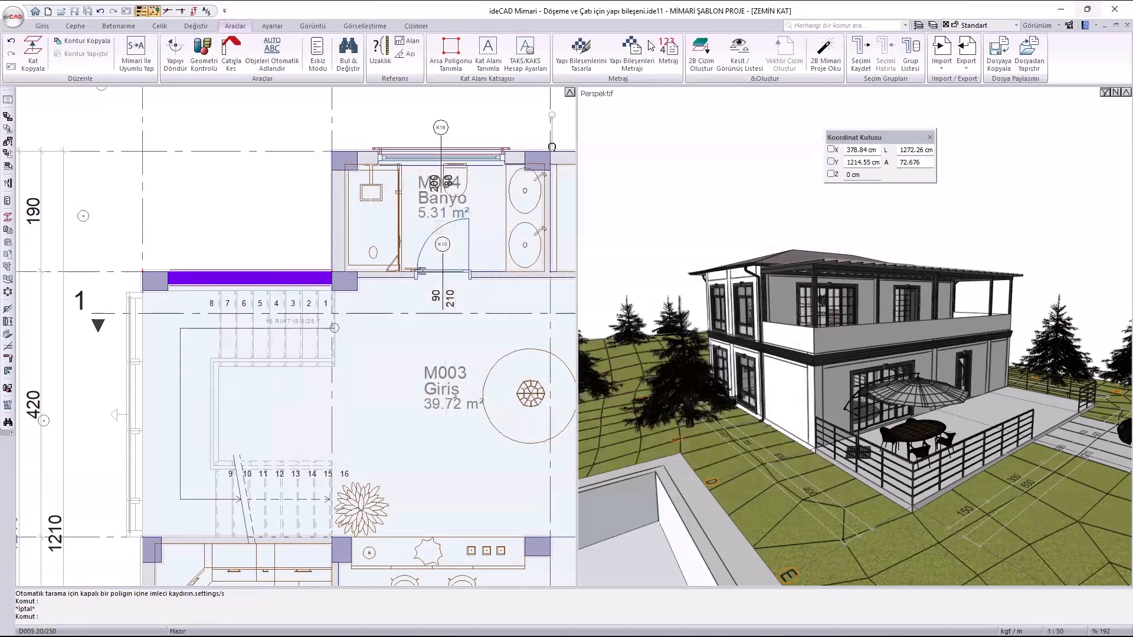
Generate the building components report grouped by component and check the wall's boya and seramik quantities.
{"action": "left_click", "coordinate": [631, 52]}
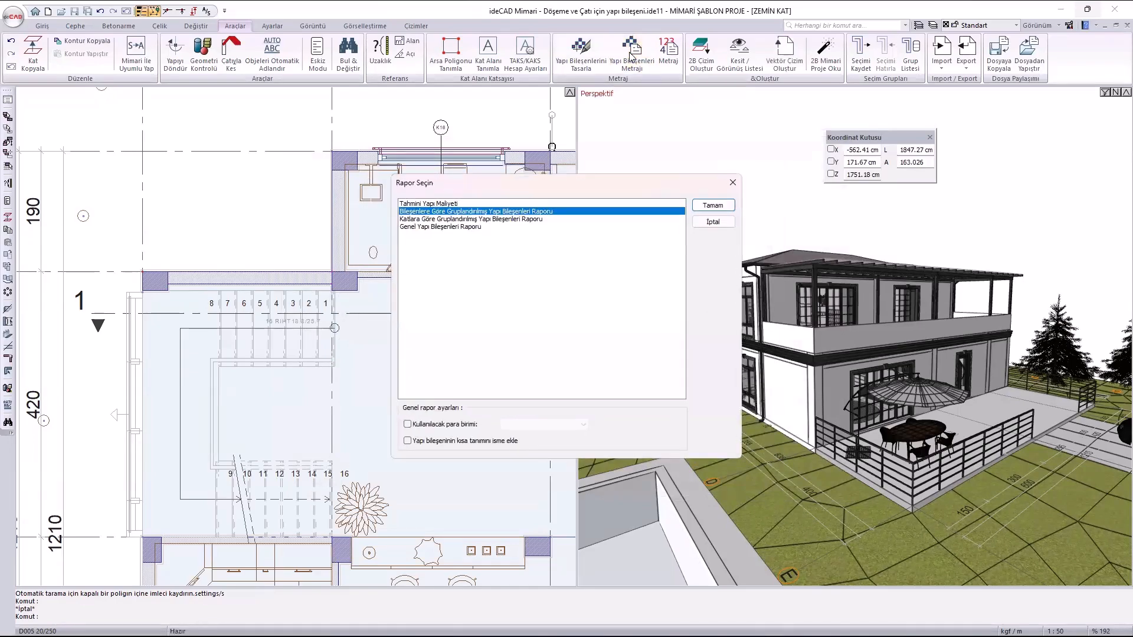
{"action": "left_click", "coordinate": [726, 204]}
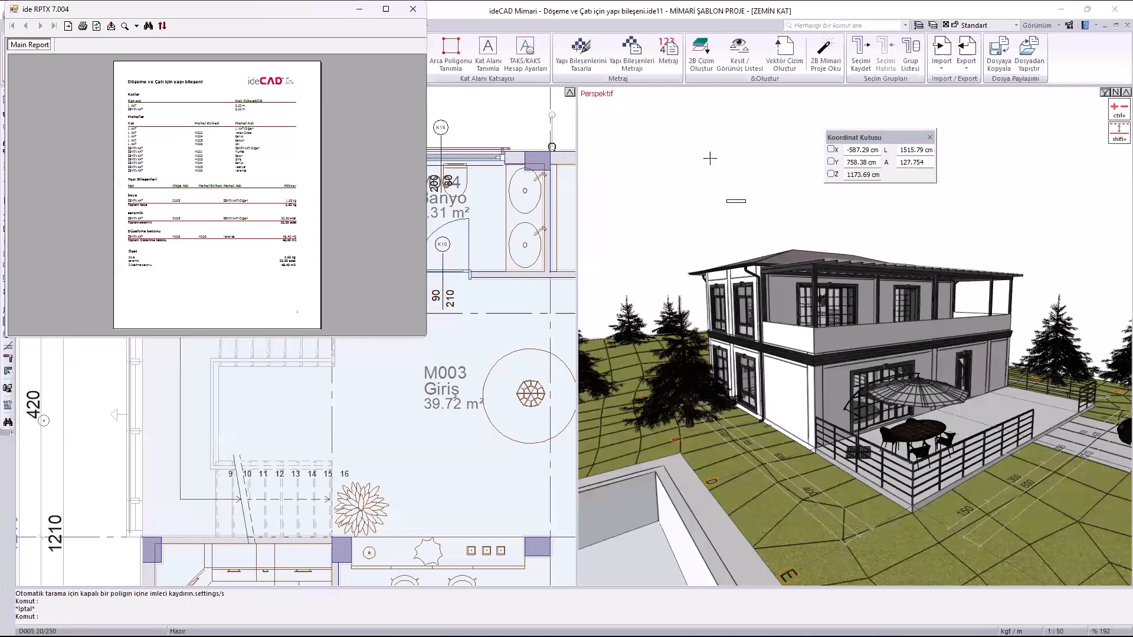
{"action": "left_click", "coordinate": [647, 103]}
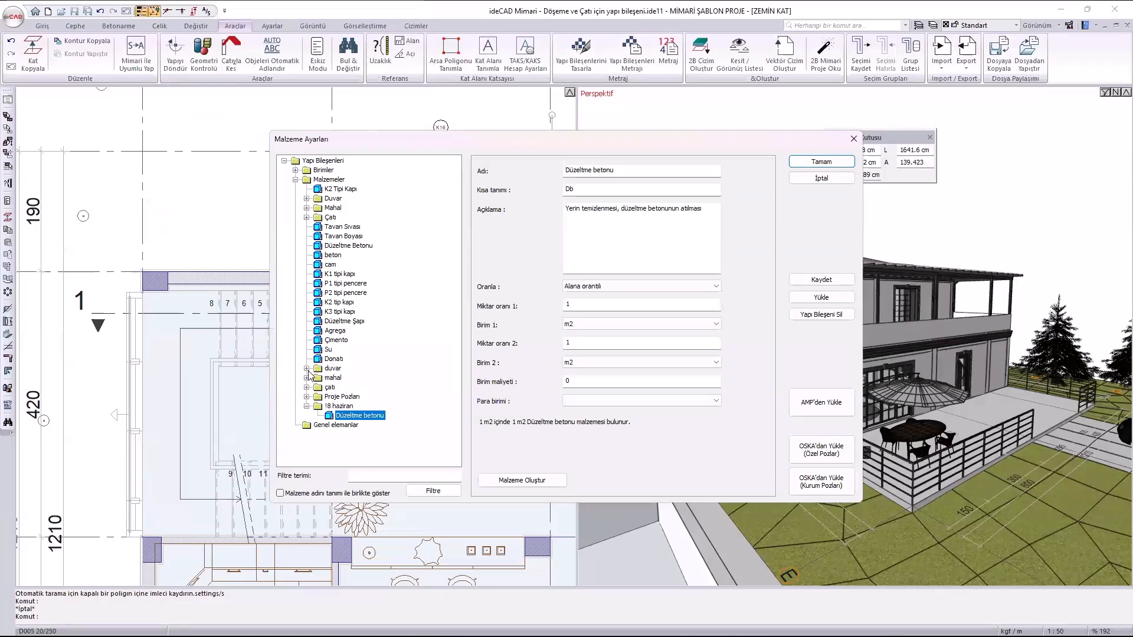
Examine the unit and quantity ratios defined for the duvar category's boya and seramik materials, and close the material settings.
{"action": "left_click", "coordinate": [307, 369]}
{"action": "left_click", "coordinate": [343, 379]}
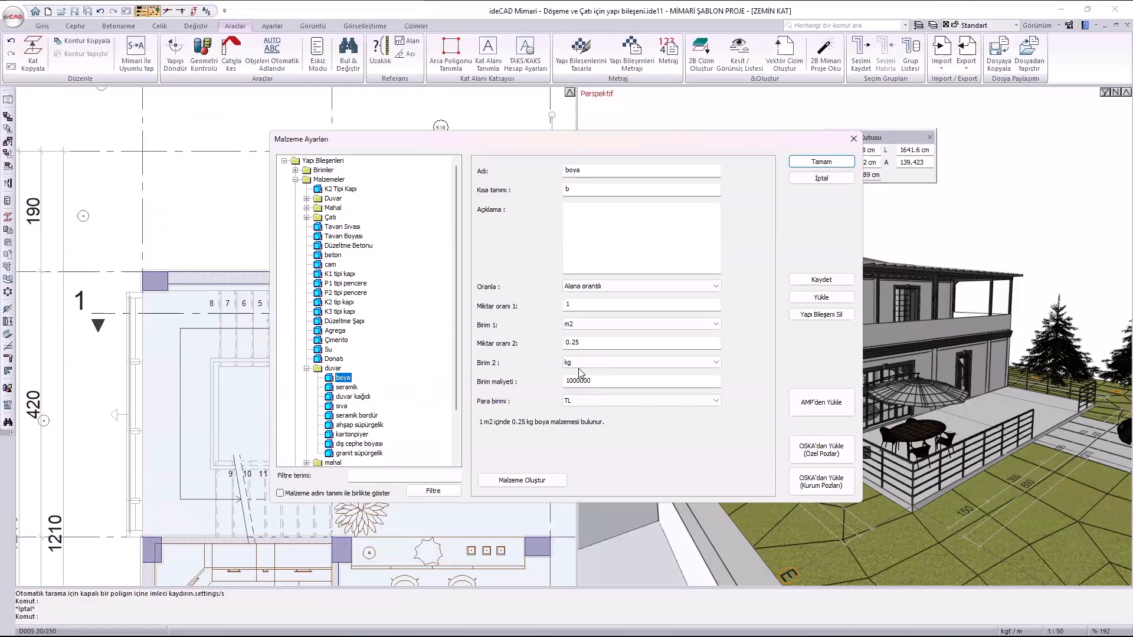
{"action": "left_click", "coordinate": [346, 389]}
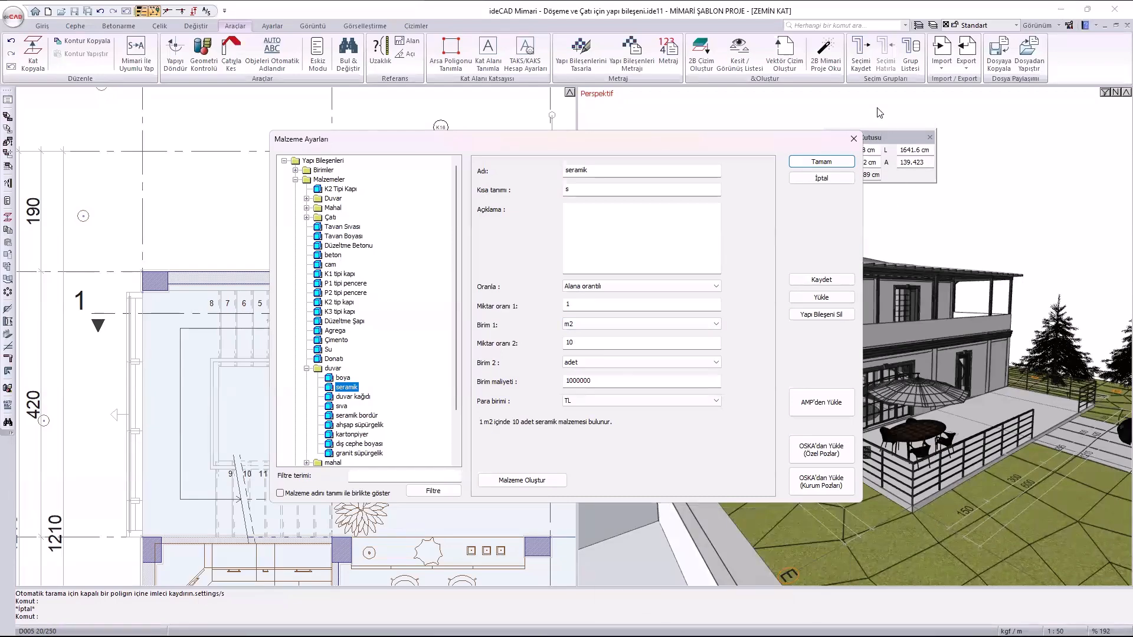
{"action": "left_click", "coordinate": [853, 138]}
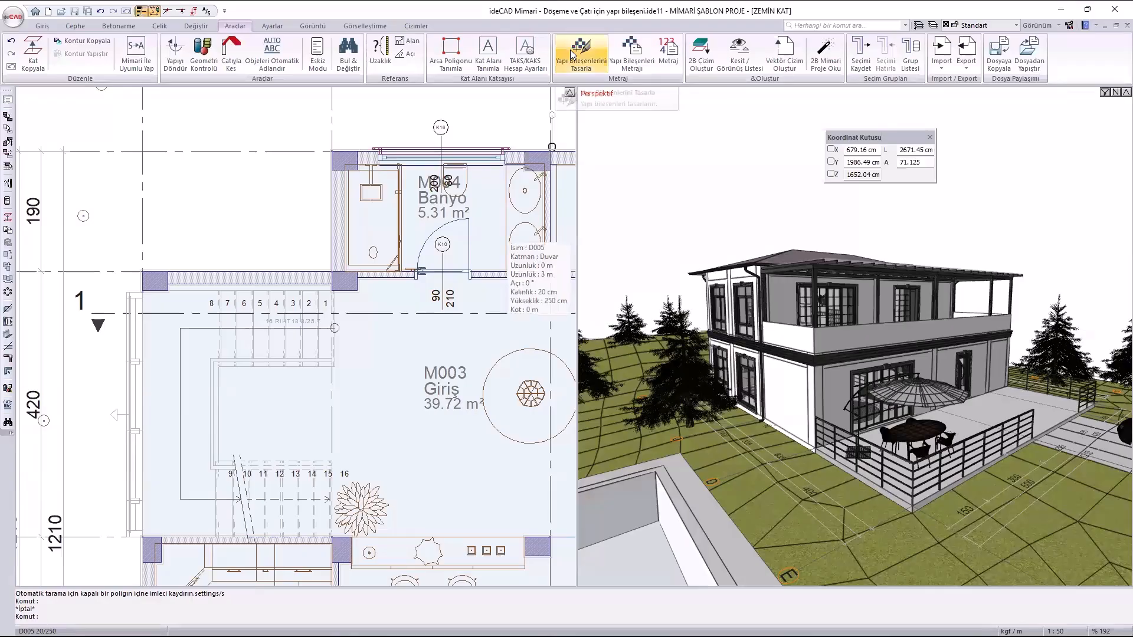
Try Uzunluğa orantılı as the proportion of the !8 haziran Düzeltme betonu material and check its Birim 1 options.
{"action": "left_click", "coordinate": [572, 54]}
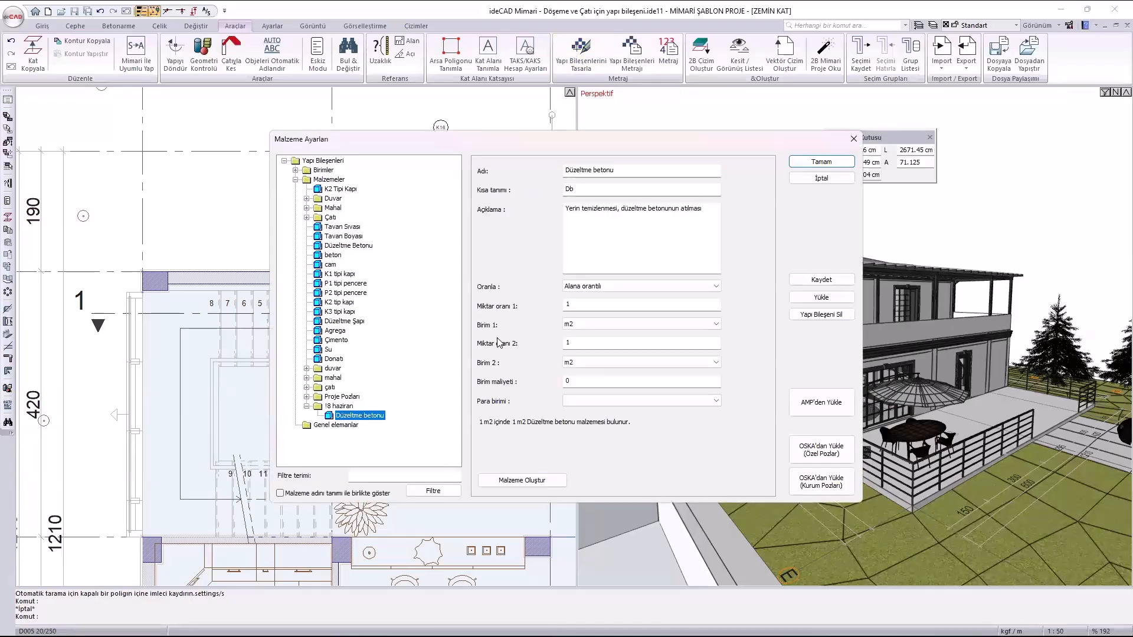
{"action": "left_click", "coordinate": [599, 324]}
{"action": "left_click", "coordinate": [608, 286]}
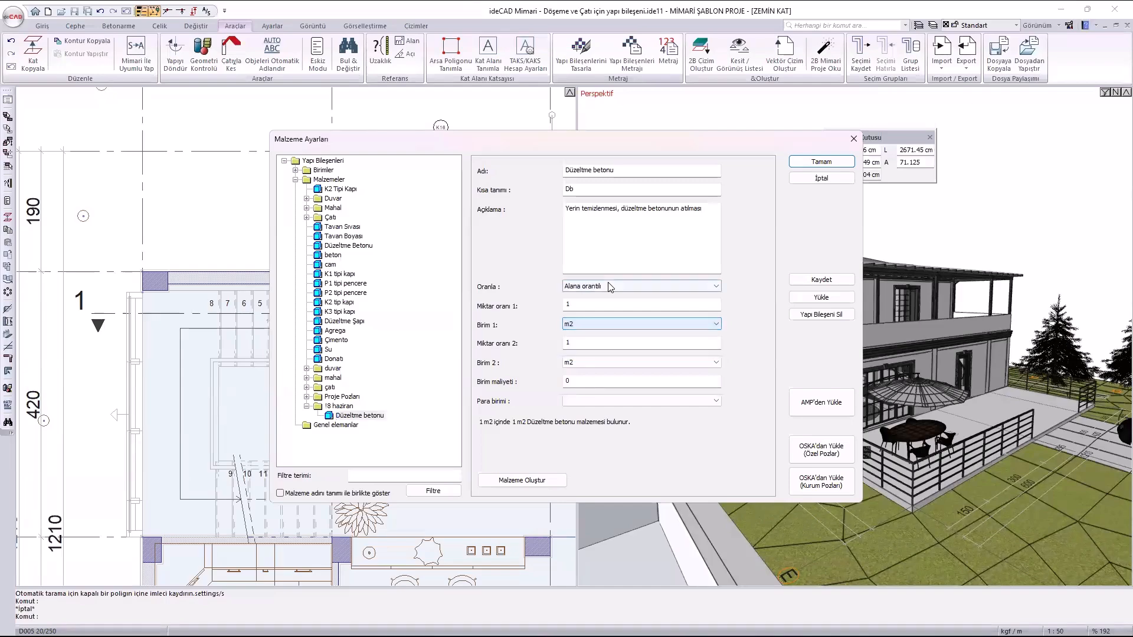
{"action": "left_click", "coordinate": [607, 287]}
{"action": "left_click", "coordinate": [596, 305]}
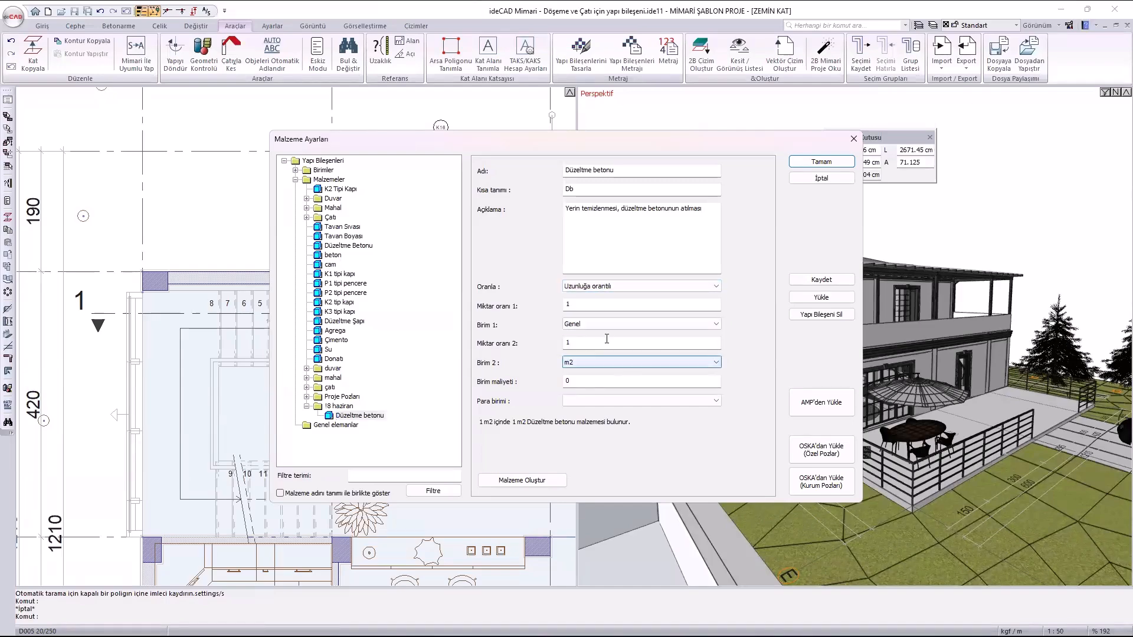
{"action": "left_click", "coordinate": [590, 324]}
{"action": "left_click", "coordinate": [590, 335]}
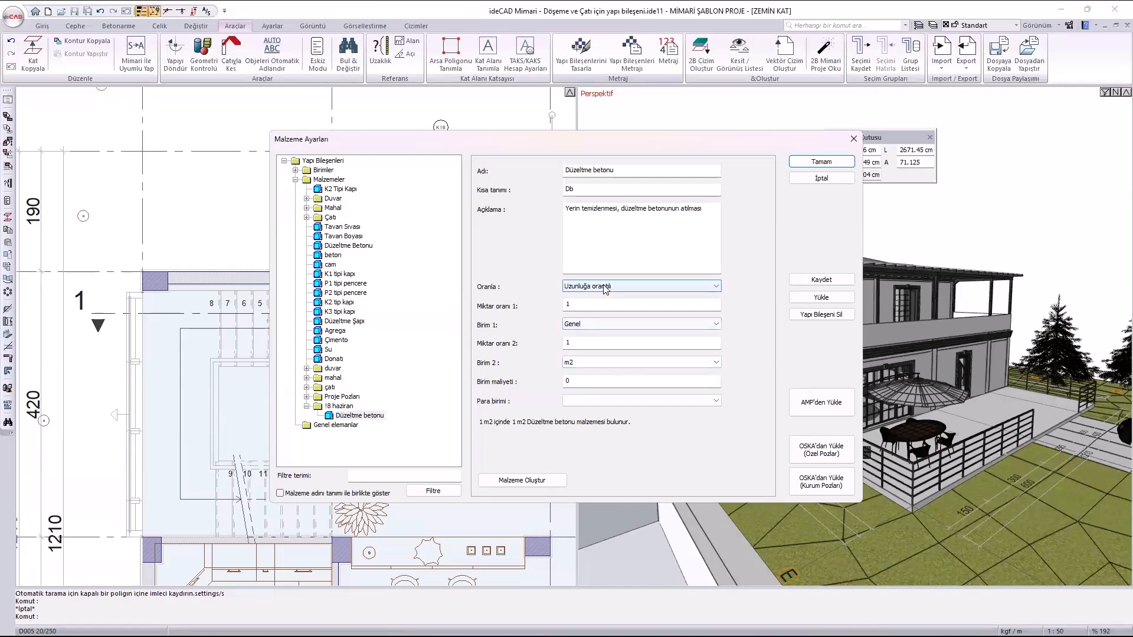
Try Hacime orantılı and Sayıya orantılı as the Düzeltme betonu proportion, checking the Birim 1 options offered for each.
{"action": "left_click", "coordinate": [596, 286]}
{"action": "left_click", "coordinate": [593, 321]}
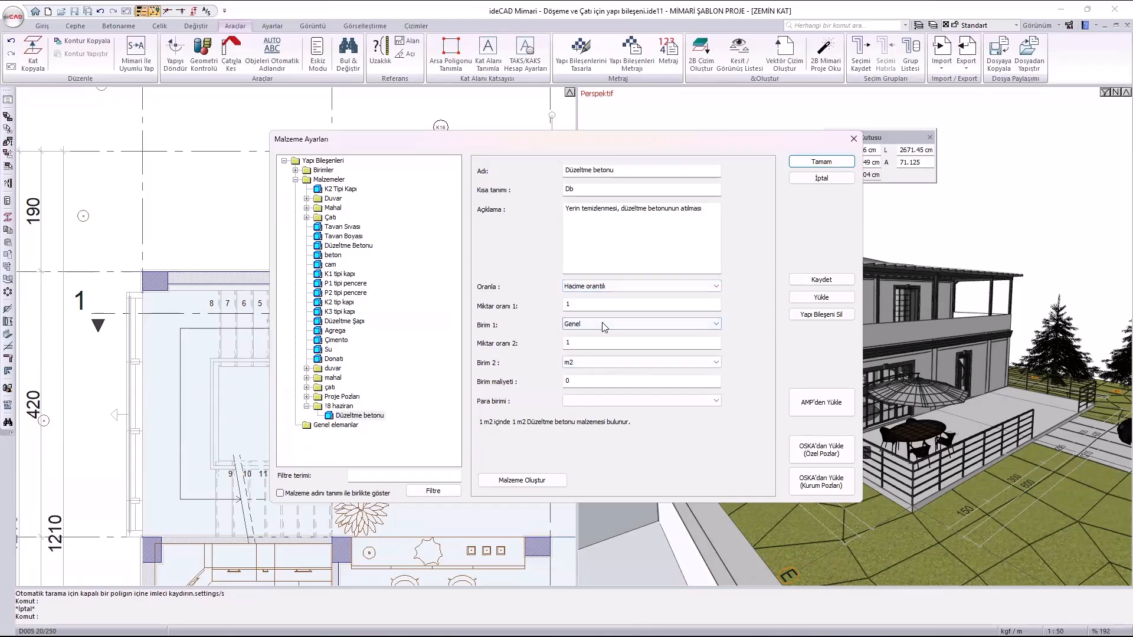
{"action": "left_click", "coordinate": [602, 324]}
{"action": "left_click", "coordinate": [608, 289]}
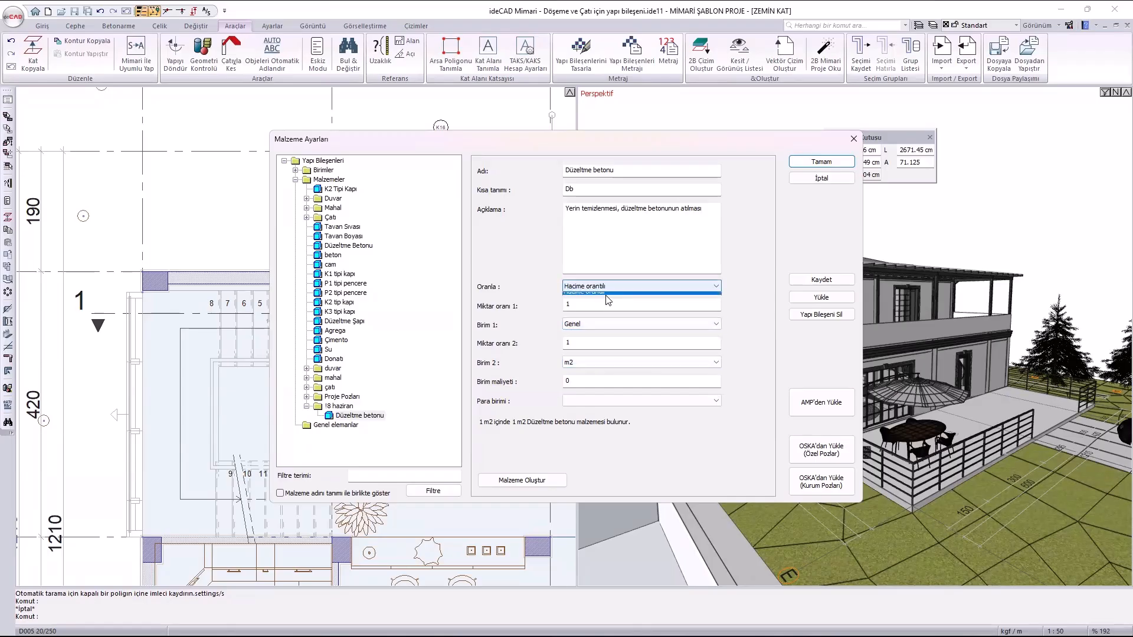
{"action": "left_click", "coordinate": [608, 288]}
{"action": "left_click", "coordinate": [607, 328]}
{"action": "left_click", "coordinate": [602, 326]}
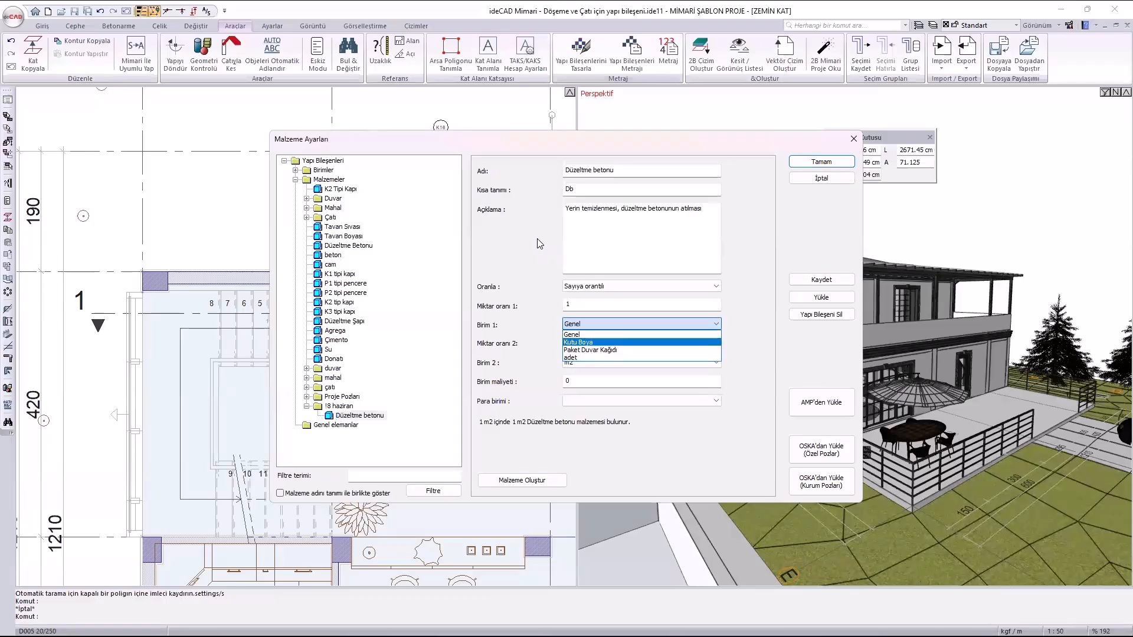
{"action": "left_click", "coordinate": [521, 239]}
Return the Düzeltme betonu proportion to Alana orantılı, examine its Birim 2 options, and leave the material settings without accepting.
{"action": "left_click", "coordinate": [603, 362]}
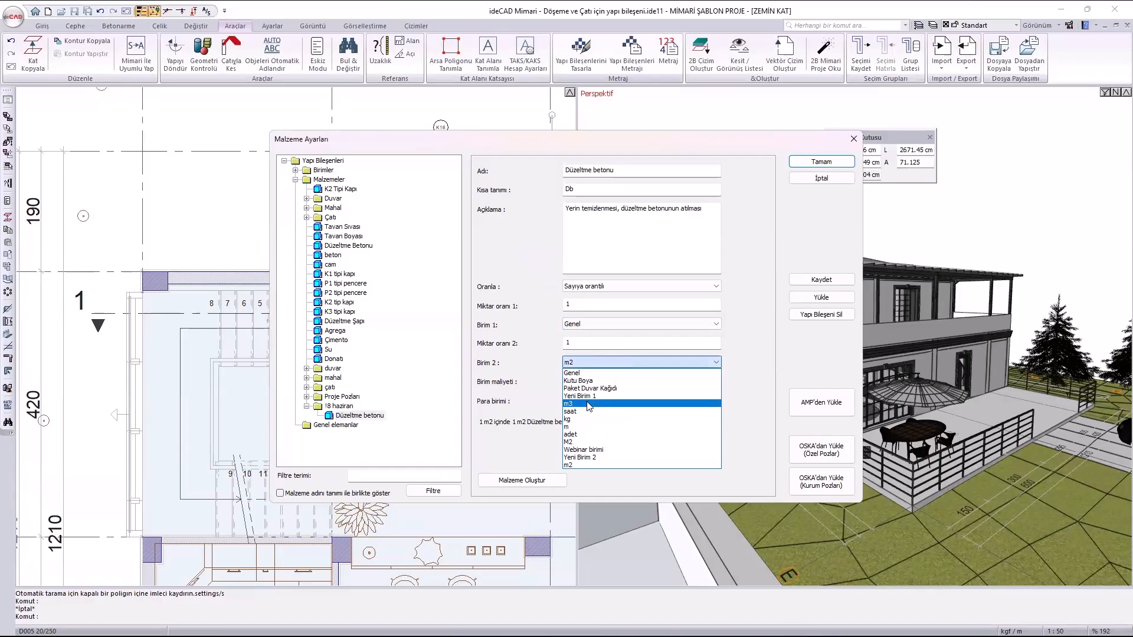
{"action": "left_click", "coordinate": [608, 287]}
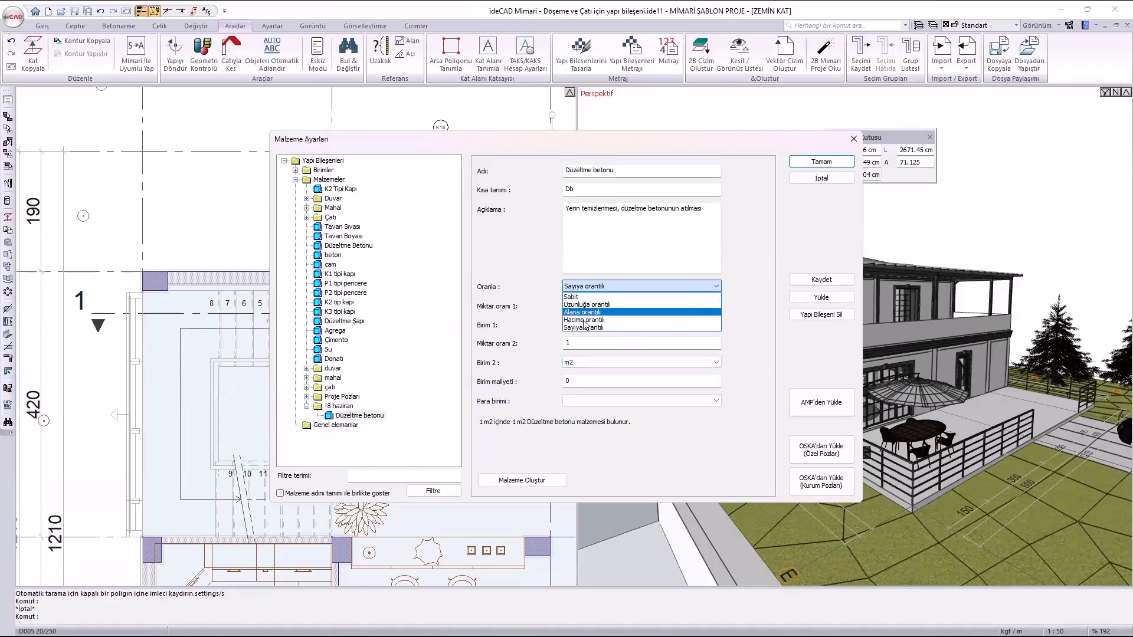
{"action": "left_click", "coordinate": [584, 312]}
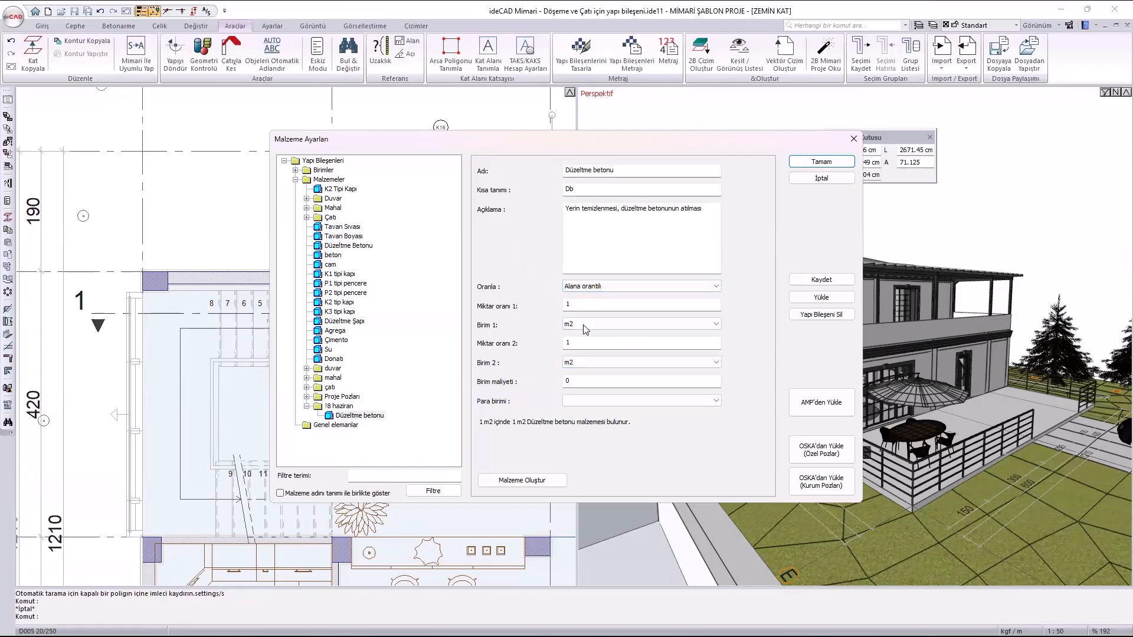
{"action": "left_click", "coordinate": [593, 364]}
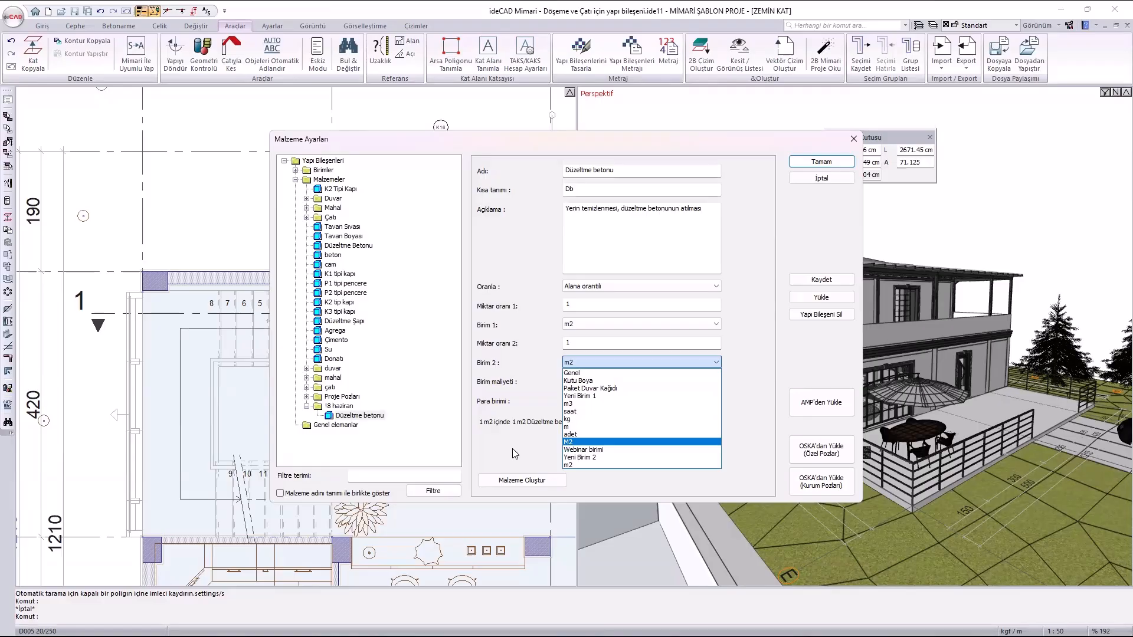
{"action": "left_click", "coordinate": [523, 438]}
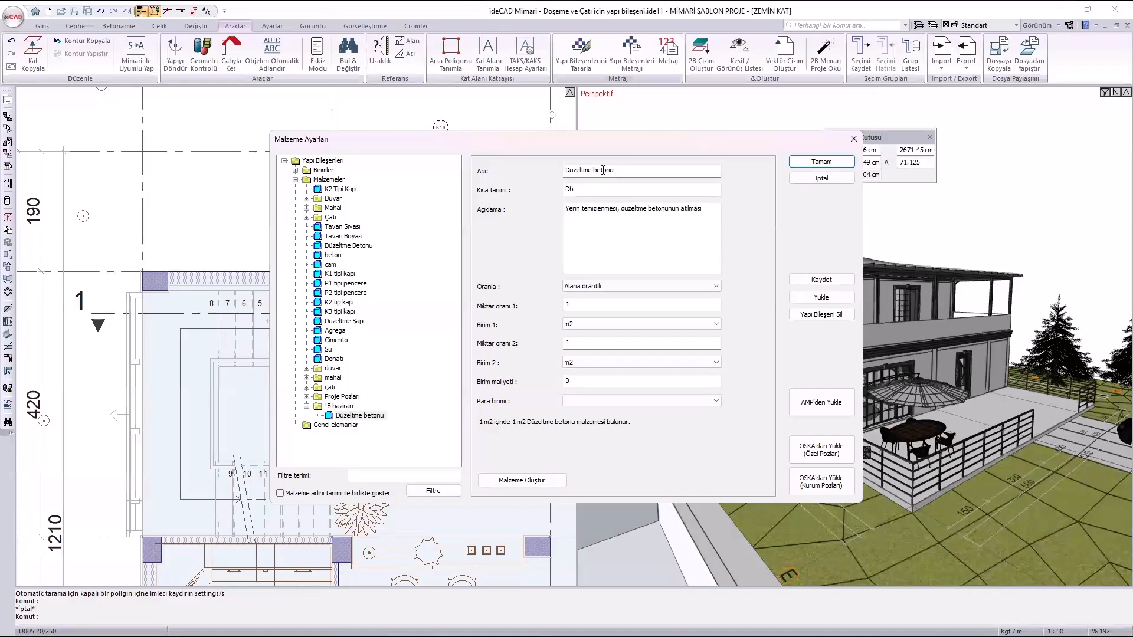
{"action": "left_click", "coordinate": [853, 140]}
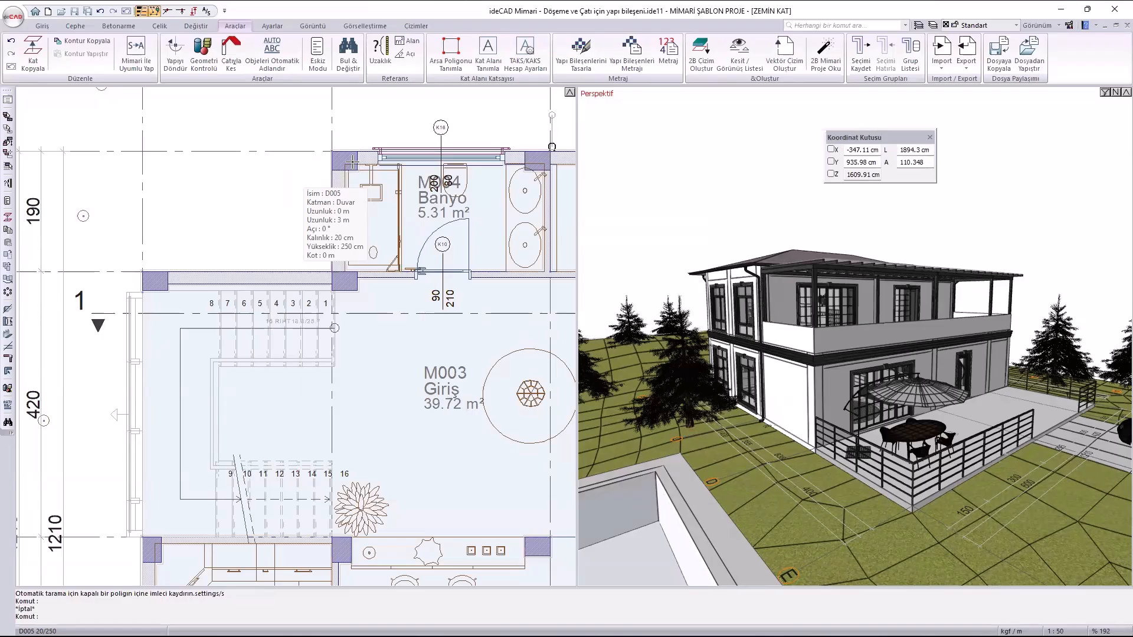
Create a material named Şilte with the short description Ş in the !8 haziran category of the material settings.
{"action": "left_click", "coordinate": [582, 51]}
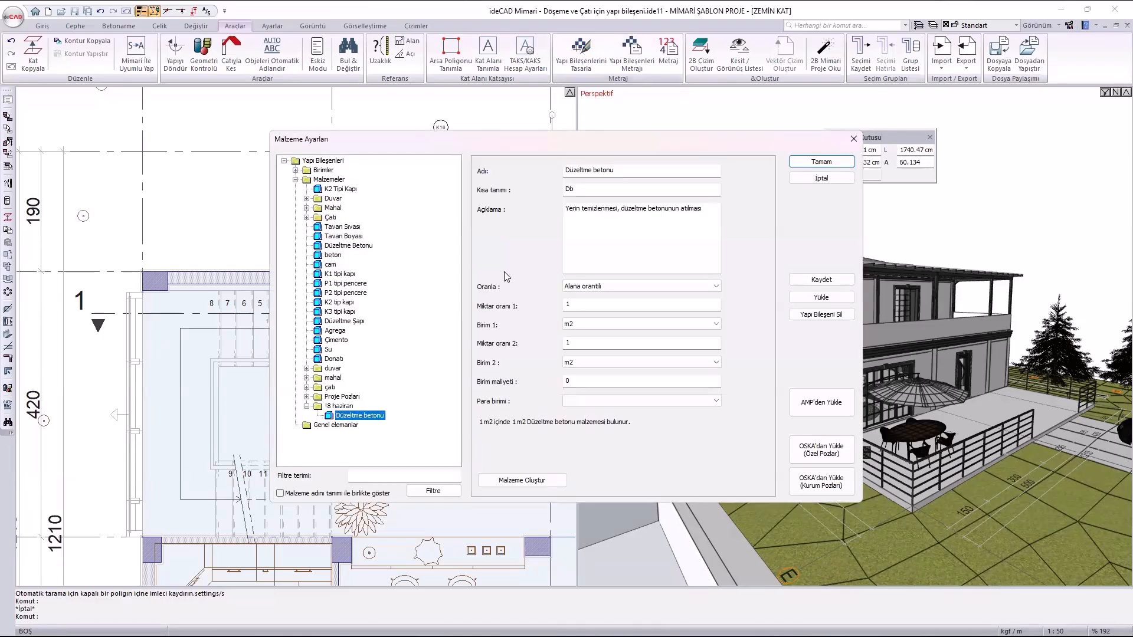
{"action": "left_click", "coordinate": [528, 483]}
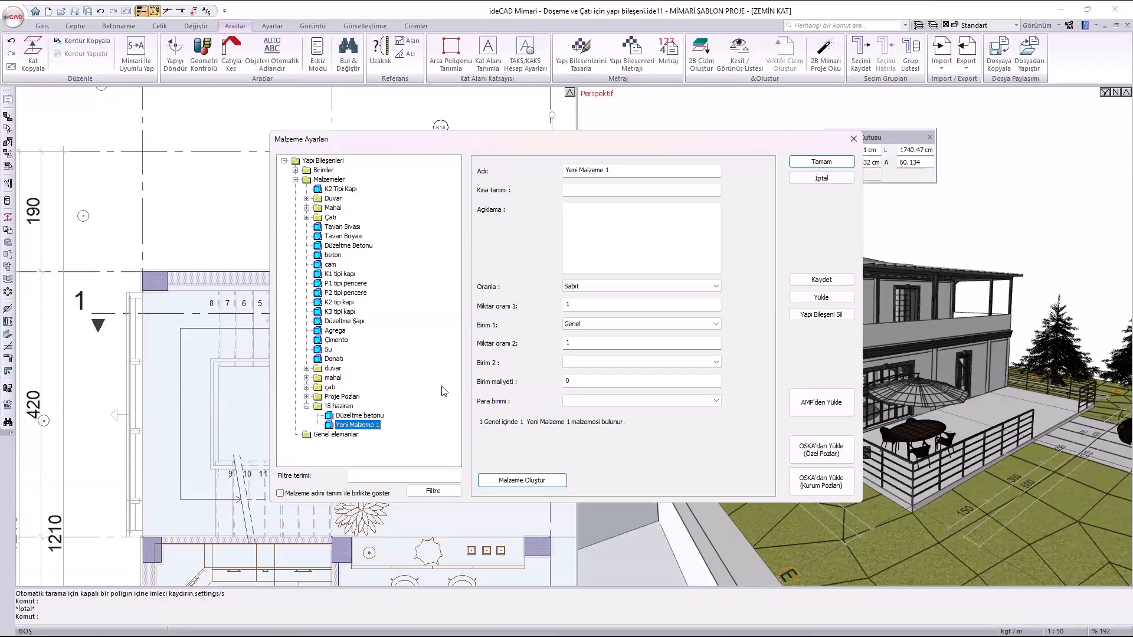
{"action": "left_click_drag", "start_coordinate": [636, 170], "coordinate": [565, 170]}
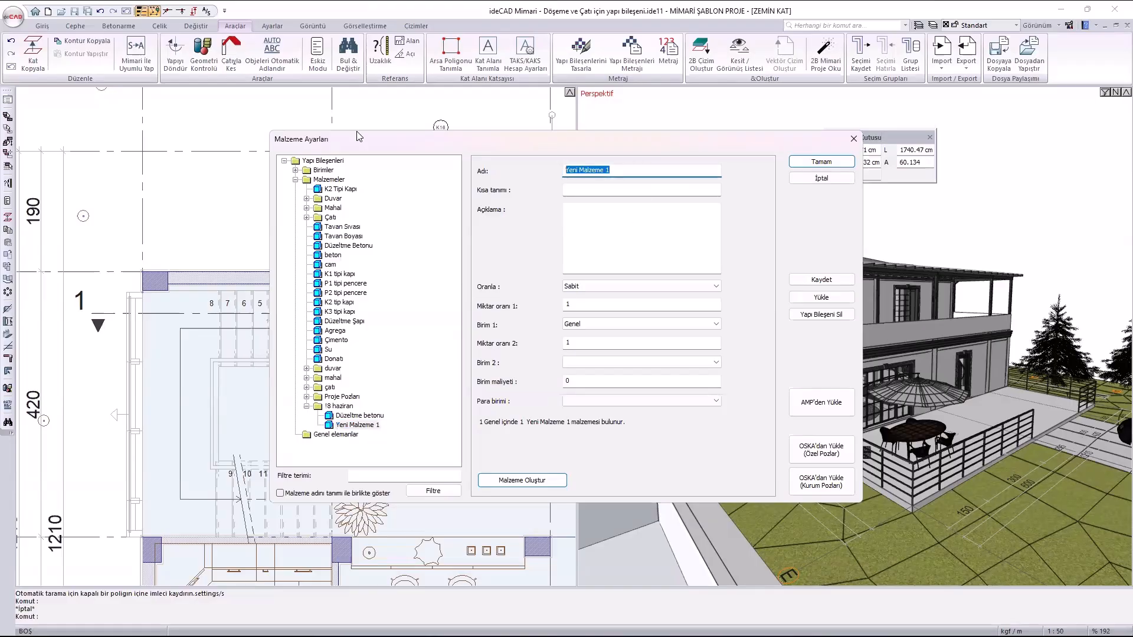
{"action": "type", "text": "Ş"}
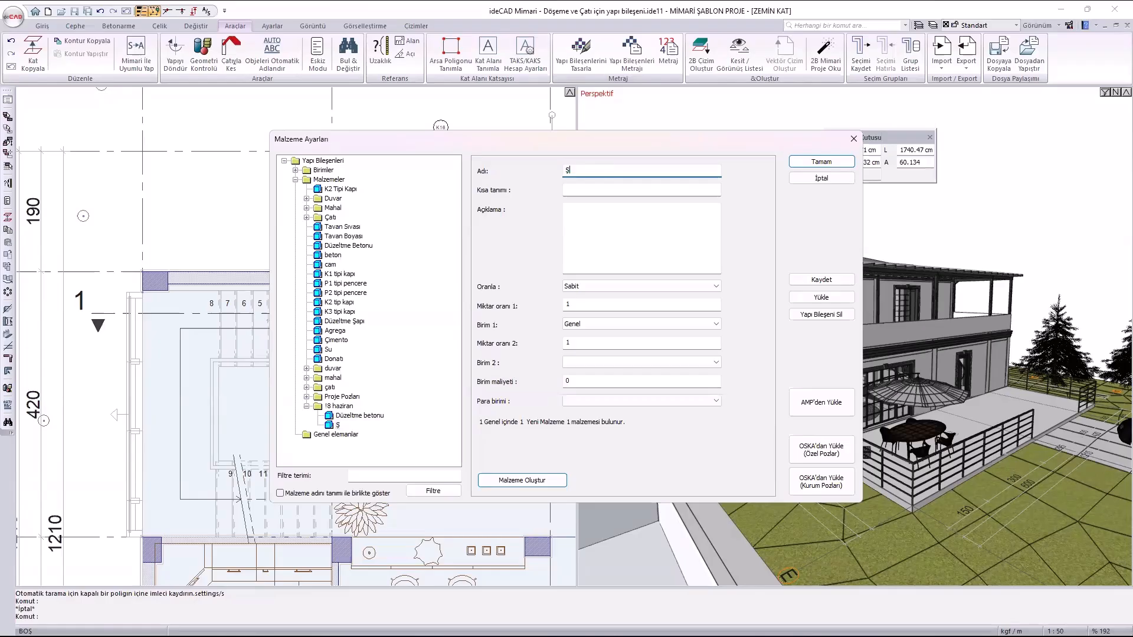
{"action": "type", "text": "ilte"}
{"action": "left_click", "coordinate": [587, 189]}
{"action": "type", "text": "Ş"}
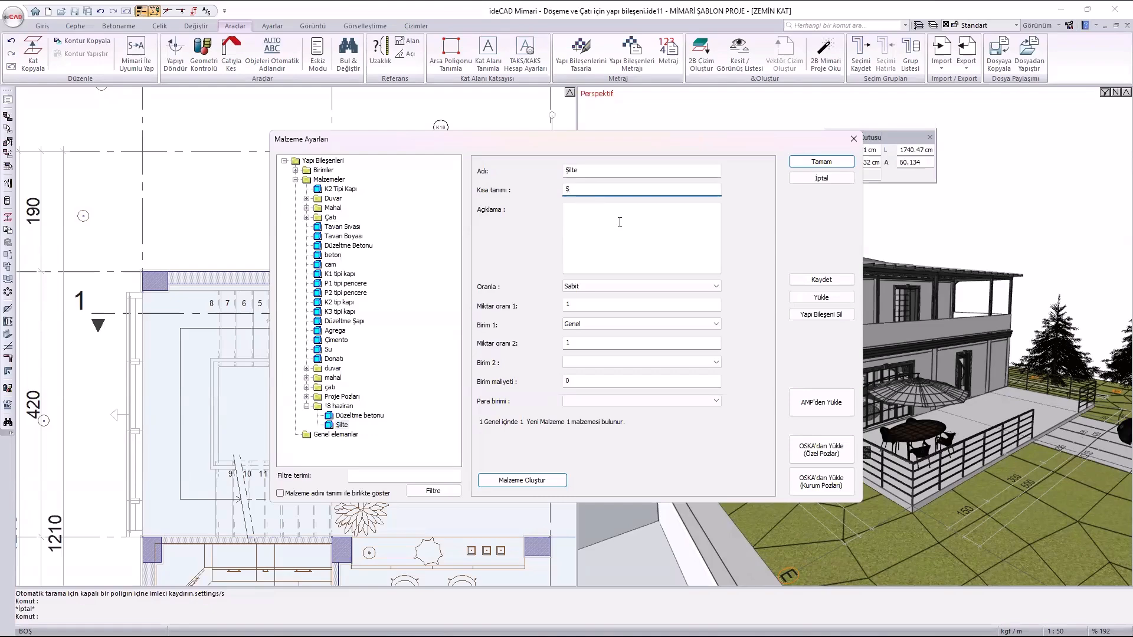
Set the Şilte material's proportion to Alana orantılı, with m2 as both Birim 1 and Birim 2.
{"action": "left_click", "coordinate": [601, 291]}
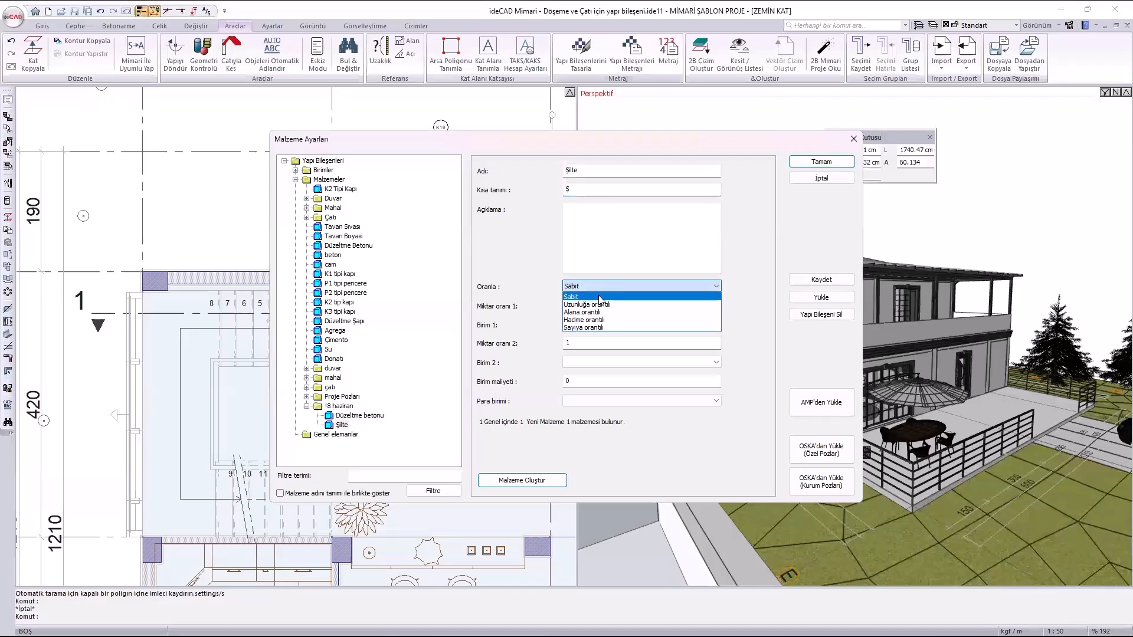
{"action": "left_click", "coordinate": [599, 313]}
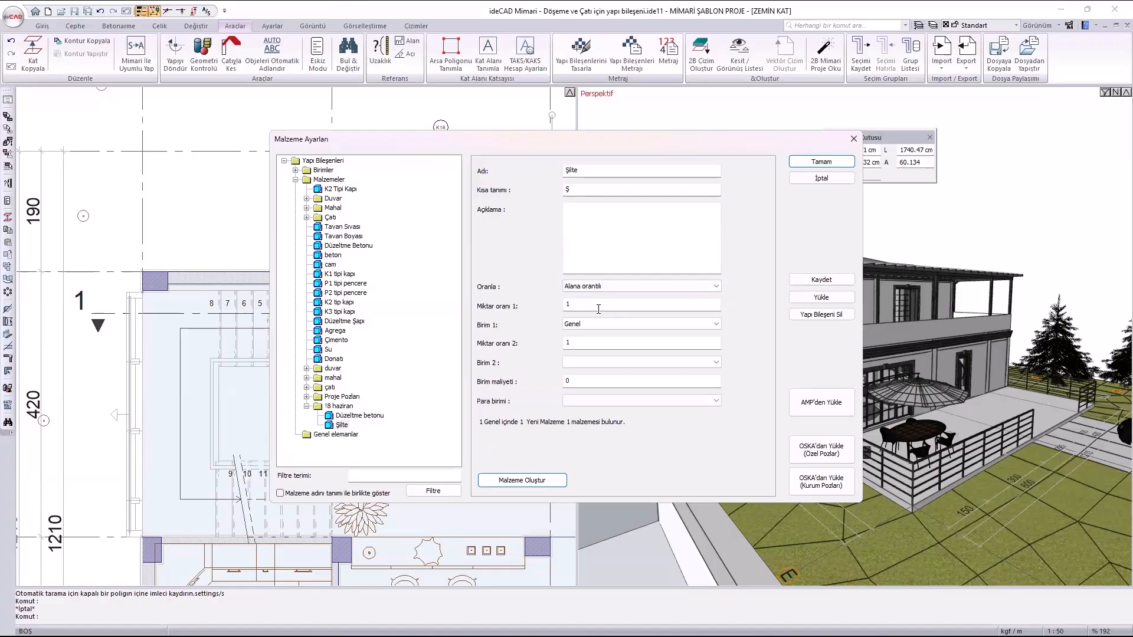
{"action": "left_click", "coordinate": [602, 325]}
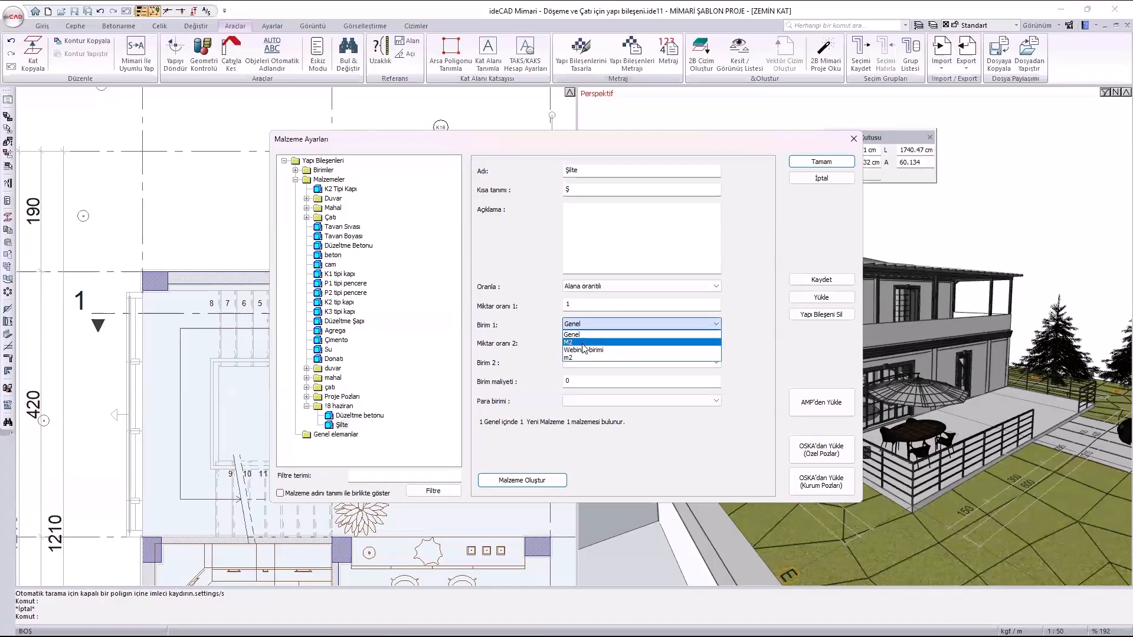
{"action": "left_click", "coordinate": [583, 364]}
{"action": "left_click", "coordinate": [583, 364]}
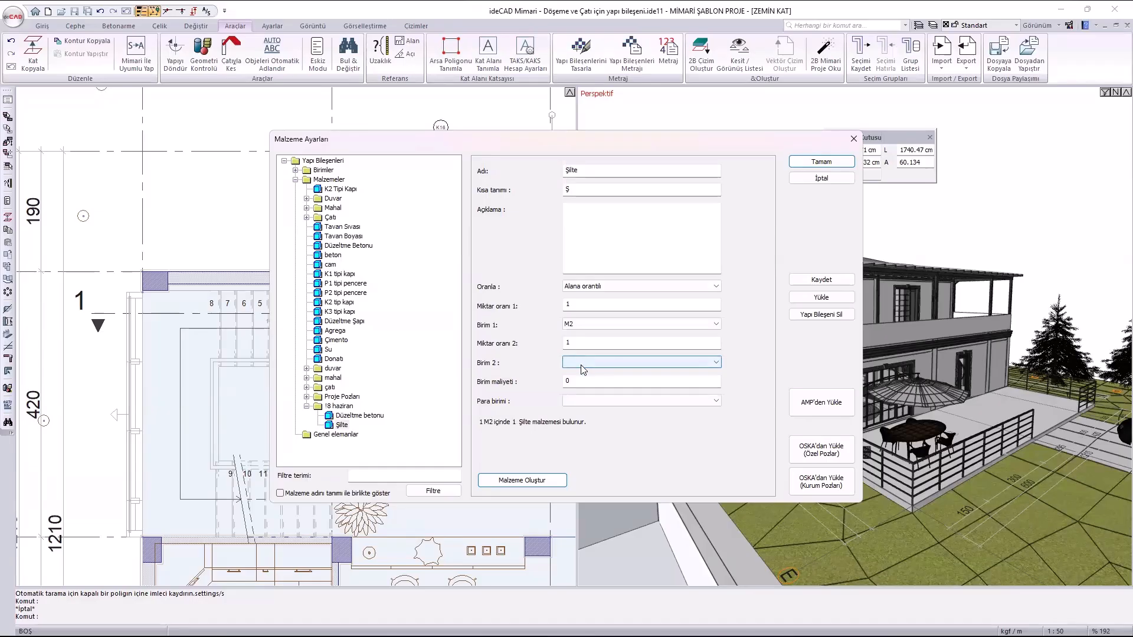
{"action": "left_click", "coordinate": [580, 367]}
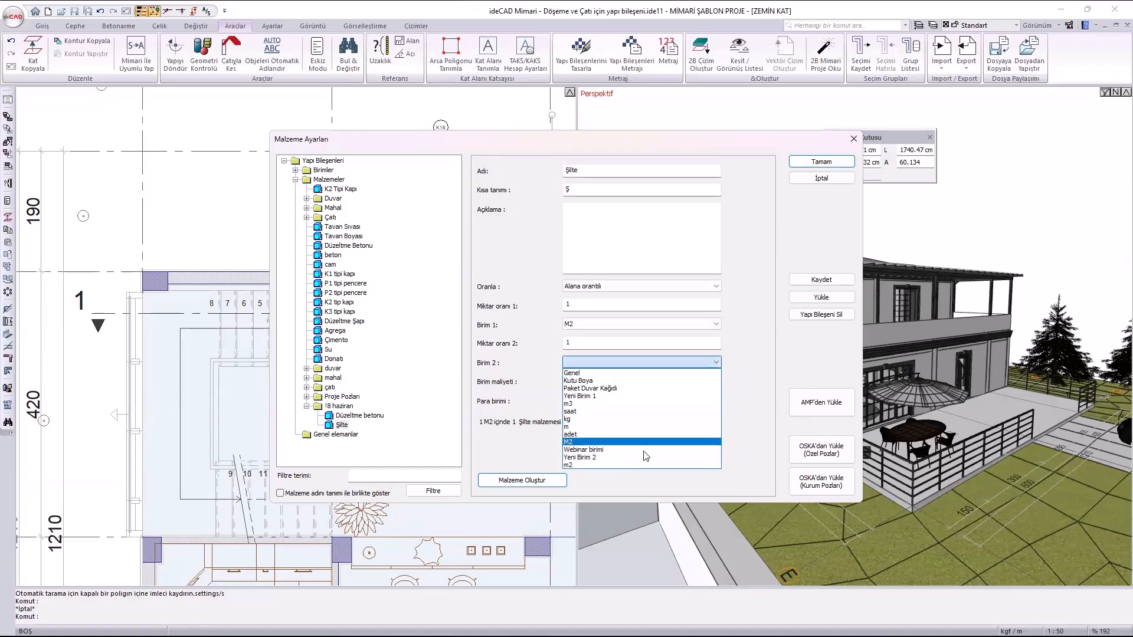
{"action": "left_click", "coordinate": [614, 442]}
{"action": "left_click", "coordinate": [582, 361]}
{"action": "left_click", "coordinate": [587, 324]}
{"action": "left_click", "coordinate": [587, 325]}
{"action": "left_click", "coordinate": [579, 358]}
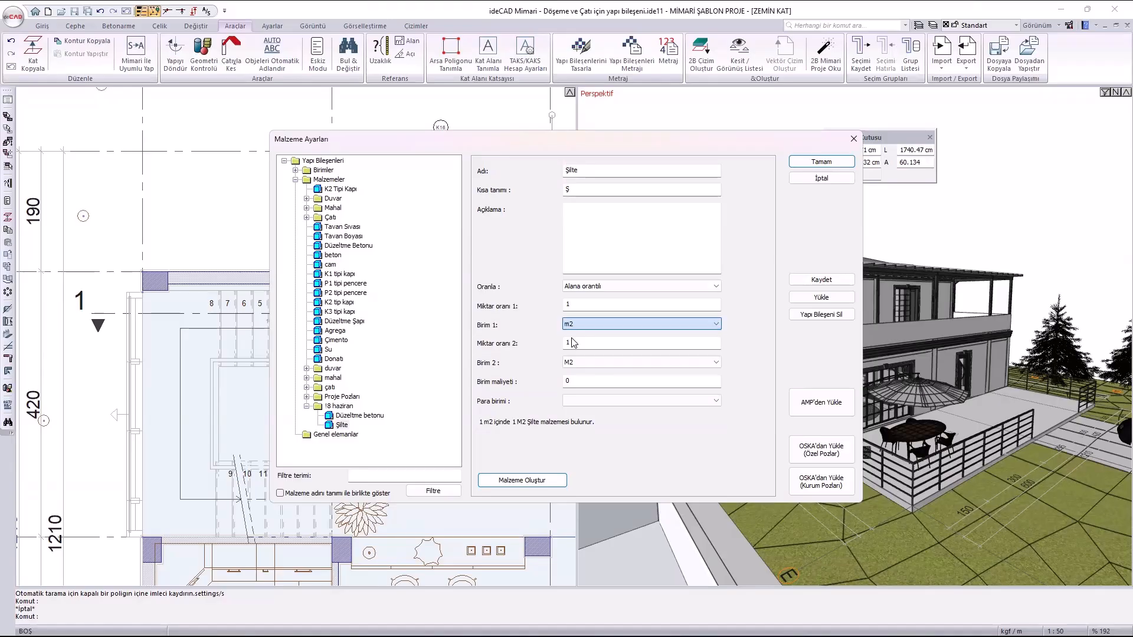
{"action": "left_click", "coordinate": [580, 360]}
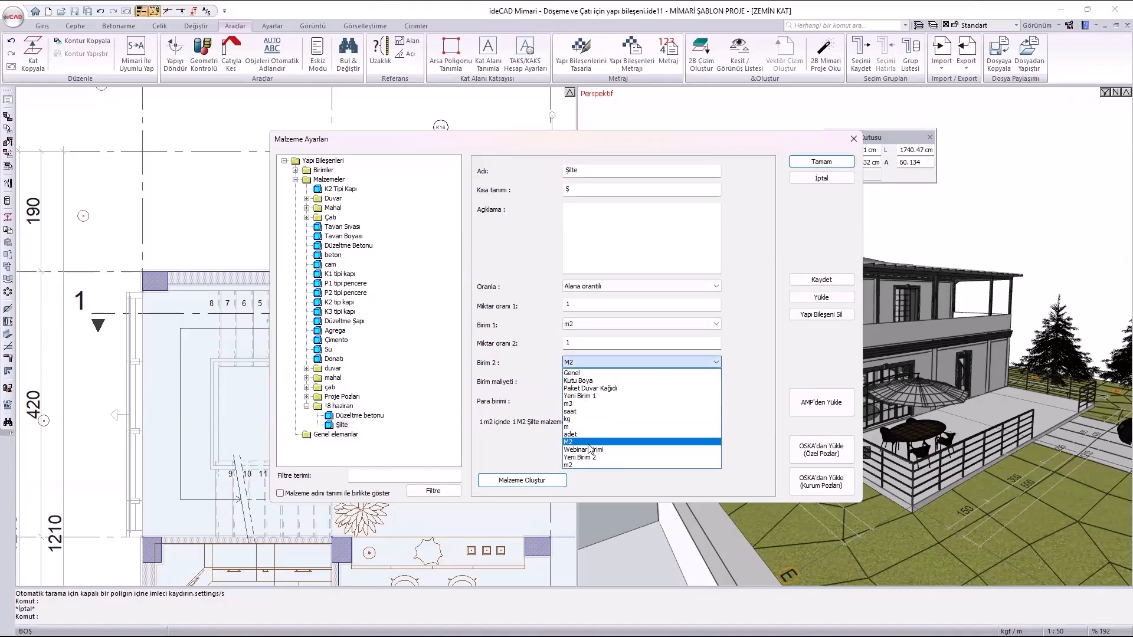
{"action": "left_click", "coordinate": [582, 465]}
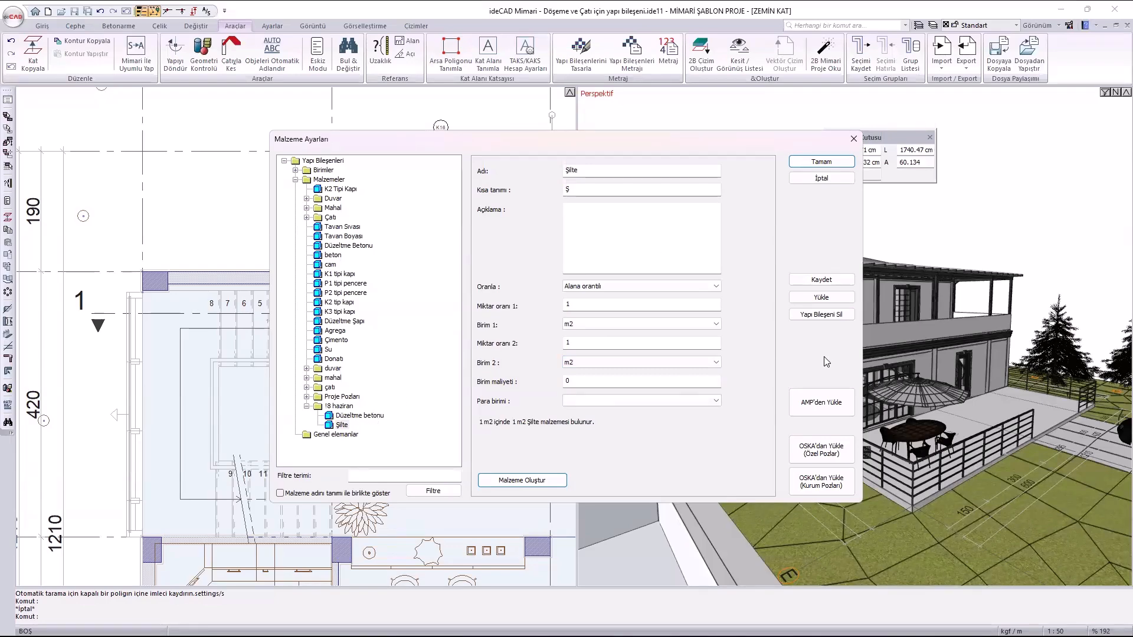
Load the saved Agrega, Çimento, Su, Donatı and Düzeltme Betonu materials into the project's material list.
{"action": "left_click", "coordinate": [817, 298]}
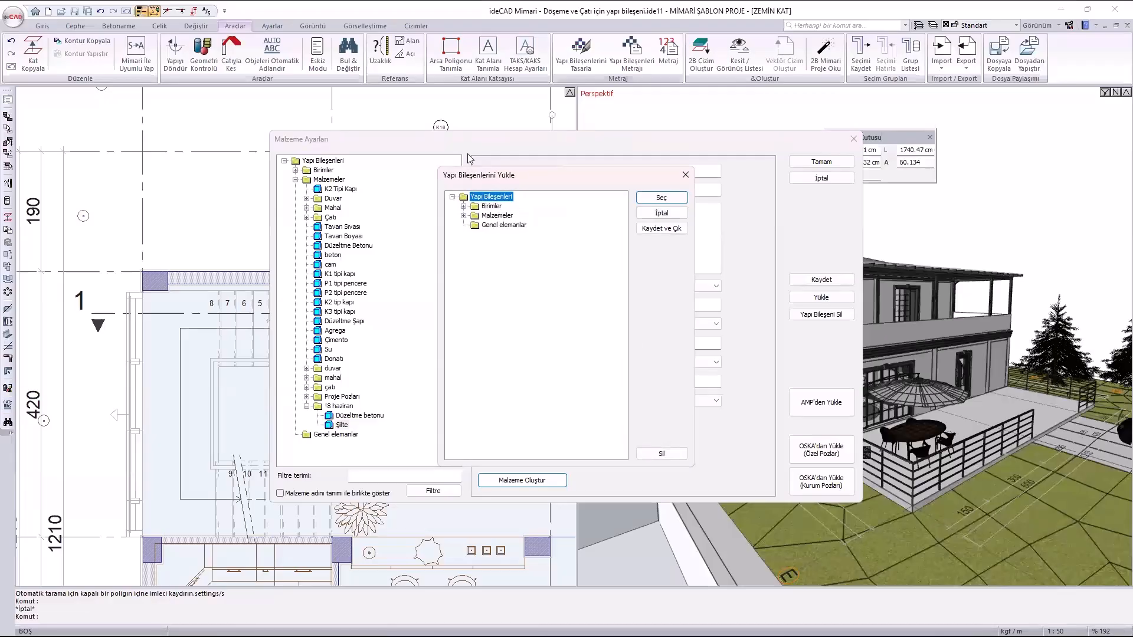
{"action": "left_click", "coordinate": [464, 215]}
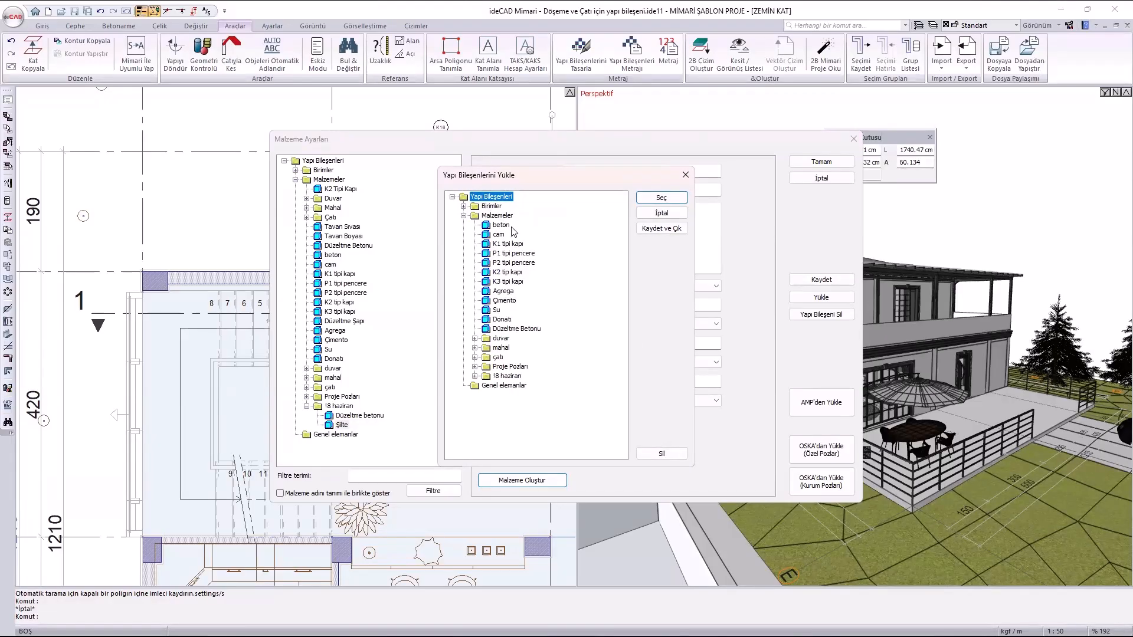
{"action": "left_click", "coordinate": [503, 292]}
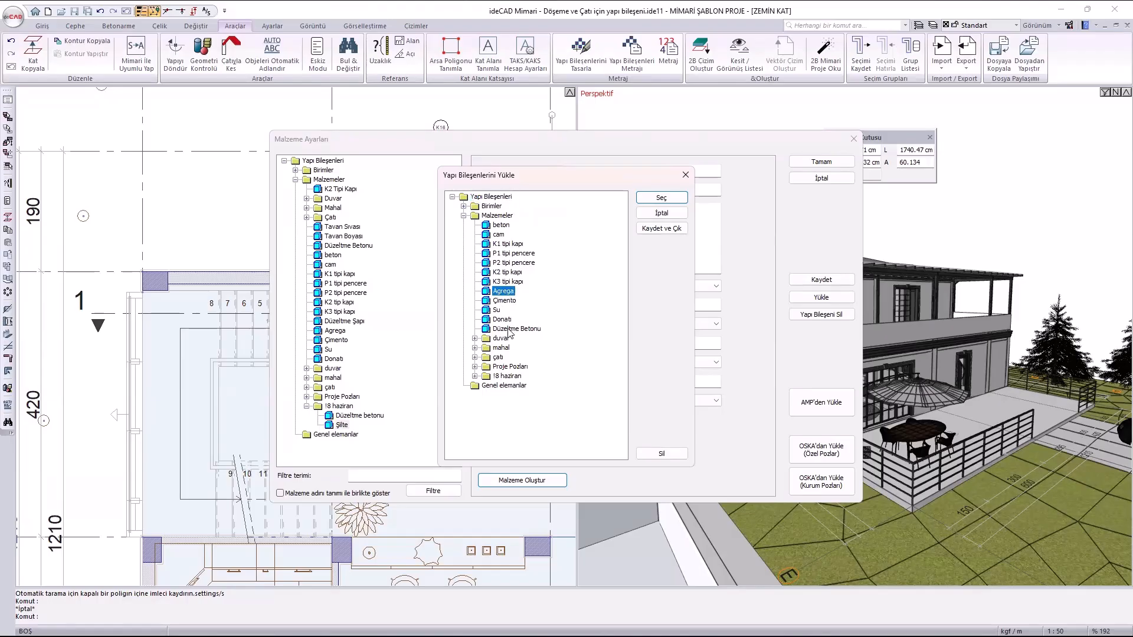
{"action": "left_click", "coordinate": [503, 301], "text": "ctrl"}
{"action": "left_click", "coordinate": [499, 310], "text": "ctrl"}
{"action": "left_click", "coordinate": [503, 320], "text": "ctrl"}
{"action": "left_click", "coordinate": [519, 330], "text": "ctrl"}
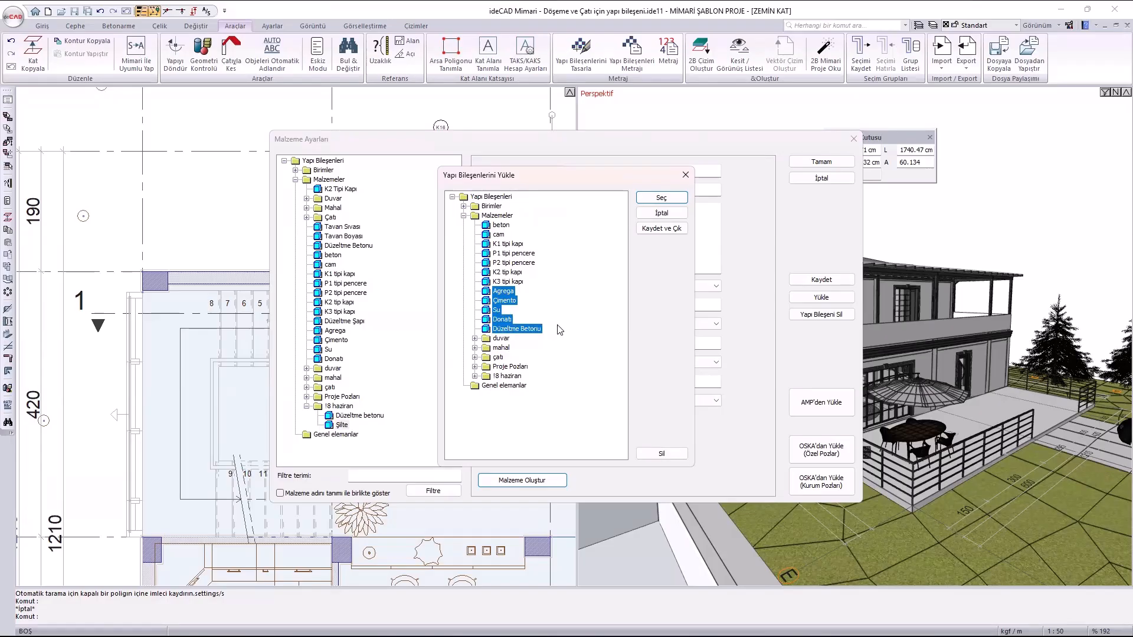
{"action": "left_click", "coordinate": [660, 198]}
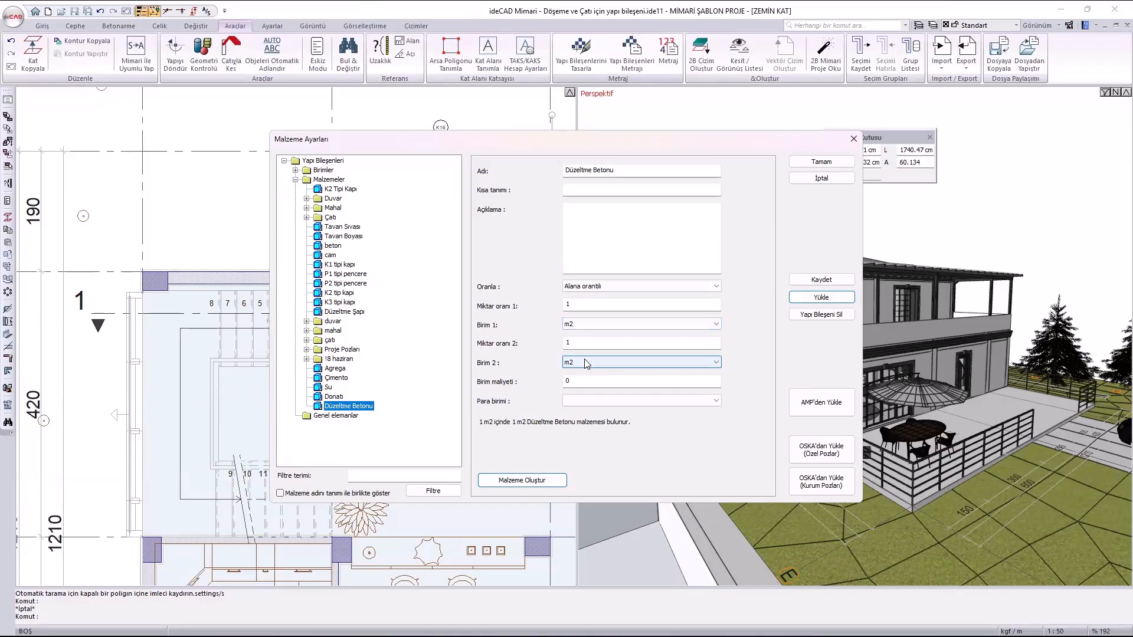
Review the unit ratios of Donatı, Su, Çimento, Agrega and the mahal category's laminant parke, and accept the material settings.
{"action": "left_click", "coordinate": [332, 396]}
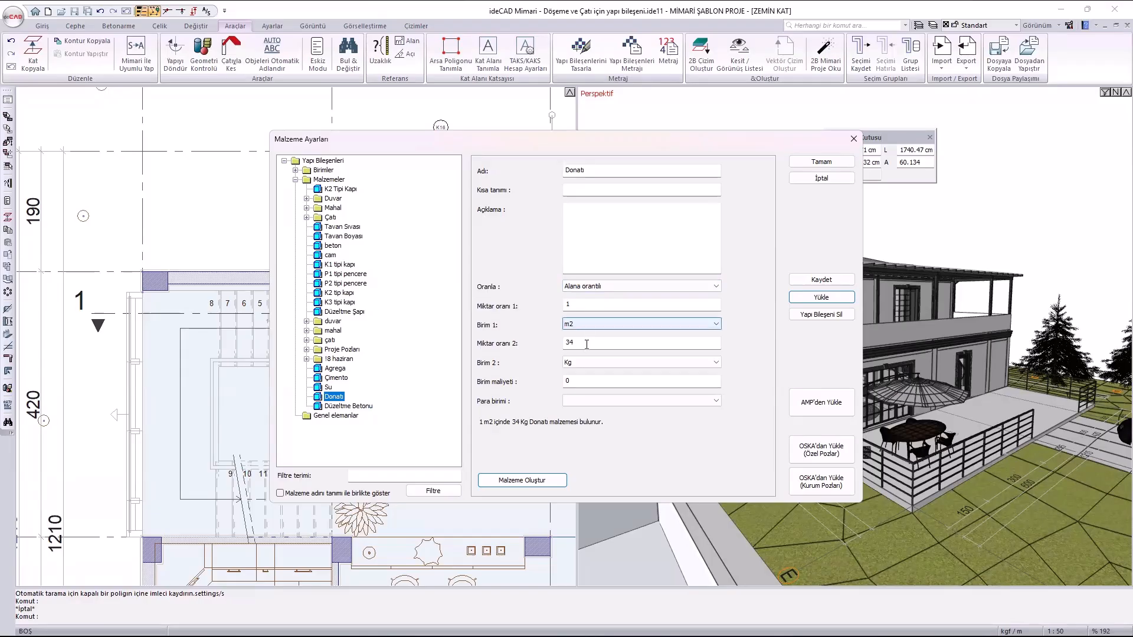
{"action": "left_click", "coordinate": [329, 387]}
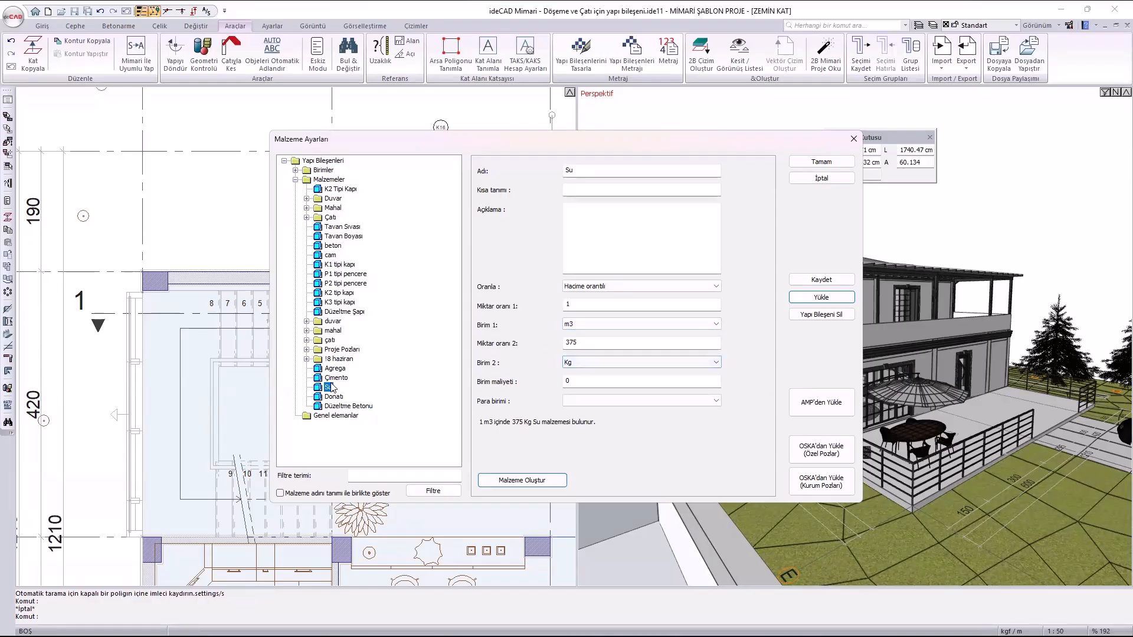
{"action": "left_click_drag", "start_coordinate": [336, 378], "coordinate": [338, 381]}
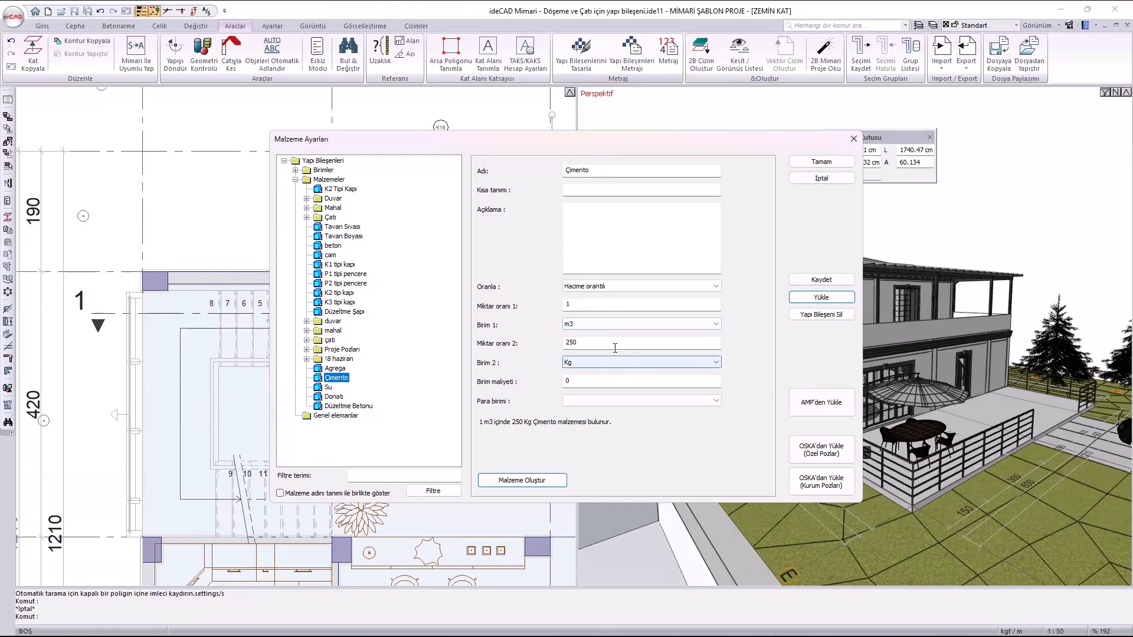
{"action": "left_click", "coordinate": [327, 370]}
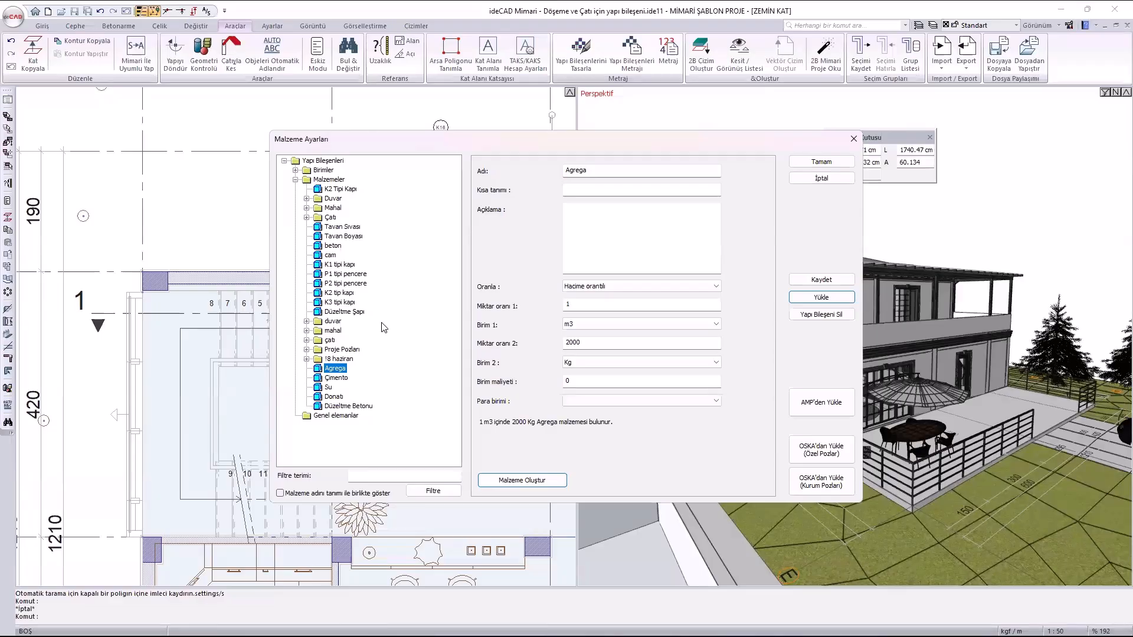
{"action": "left_click", "coordinate": [307, 331]}
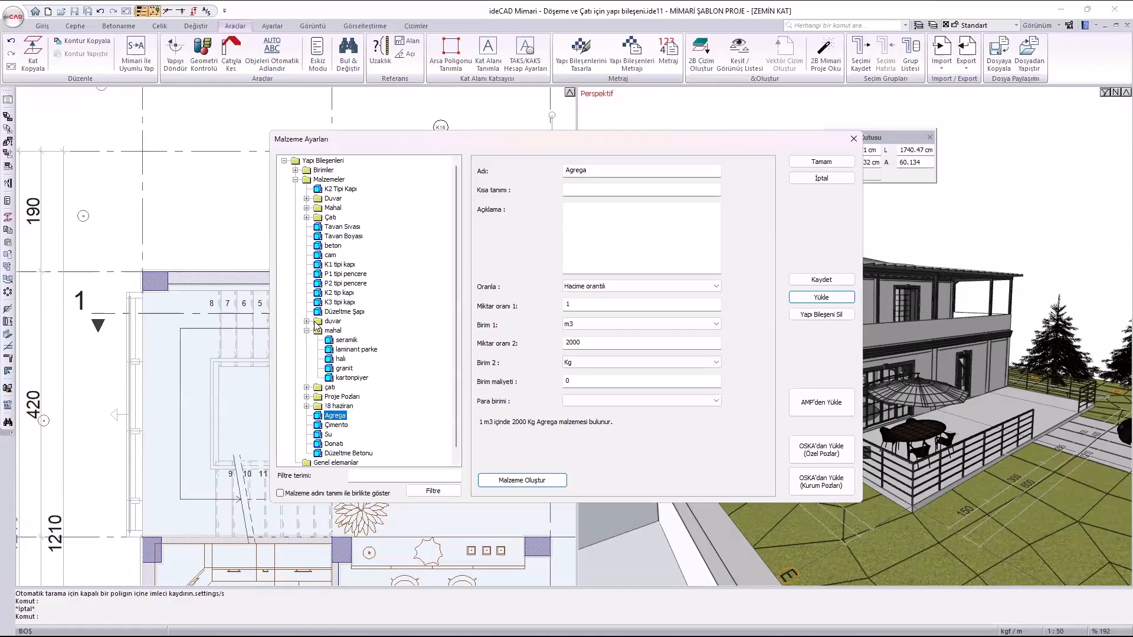
{"action": "left_click", "coordinate": [371, 351]}
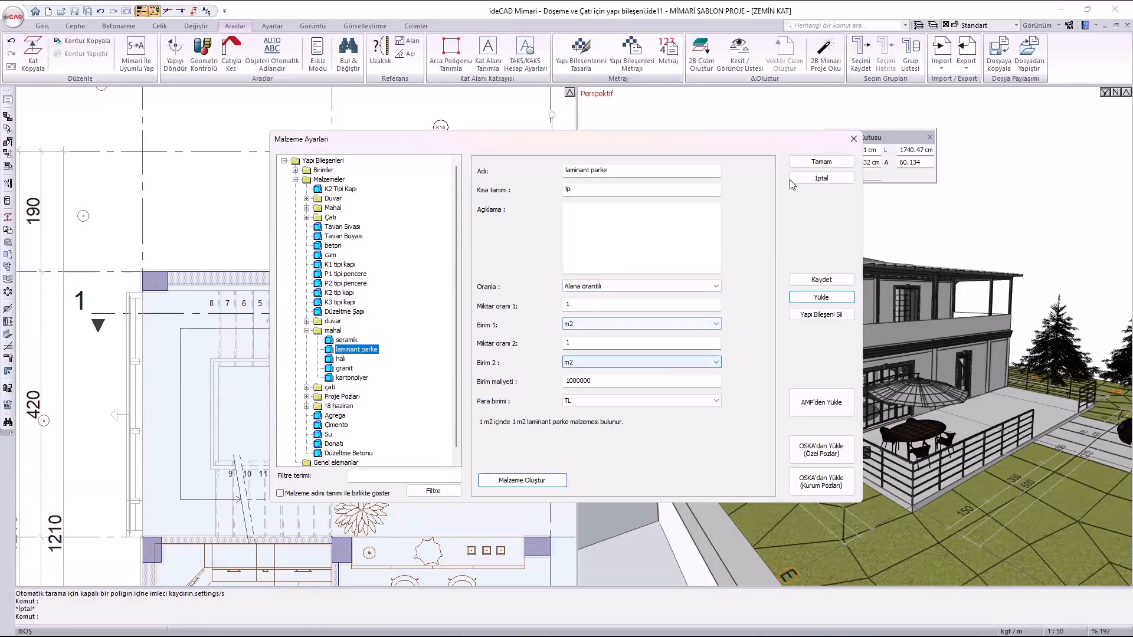
{"action": "left_click", "coordinate": [820, 162]}
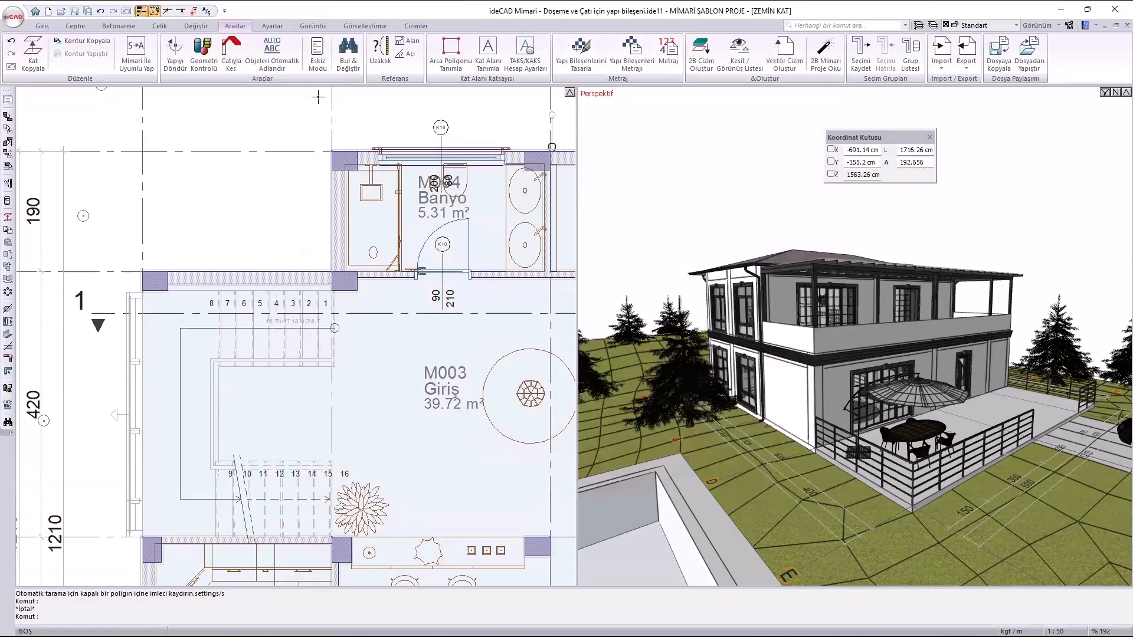
Switch the plan to the ZEMIN KAT TAVANI level and open the settings of the large slab between axes 1 and 2.
{"action": "left_click", "coordinate": [194, 11]}
{"action": "scroll", "coordinate": [309, 291], "scroll_direction": "down", "scroll_amount": 3}
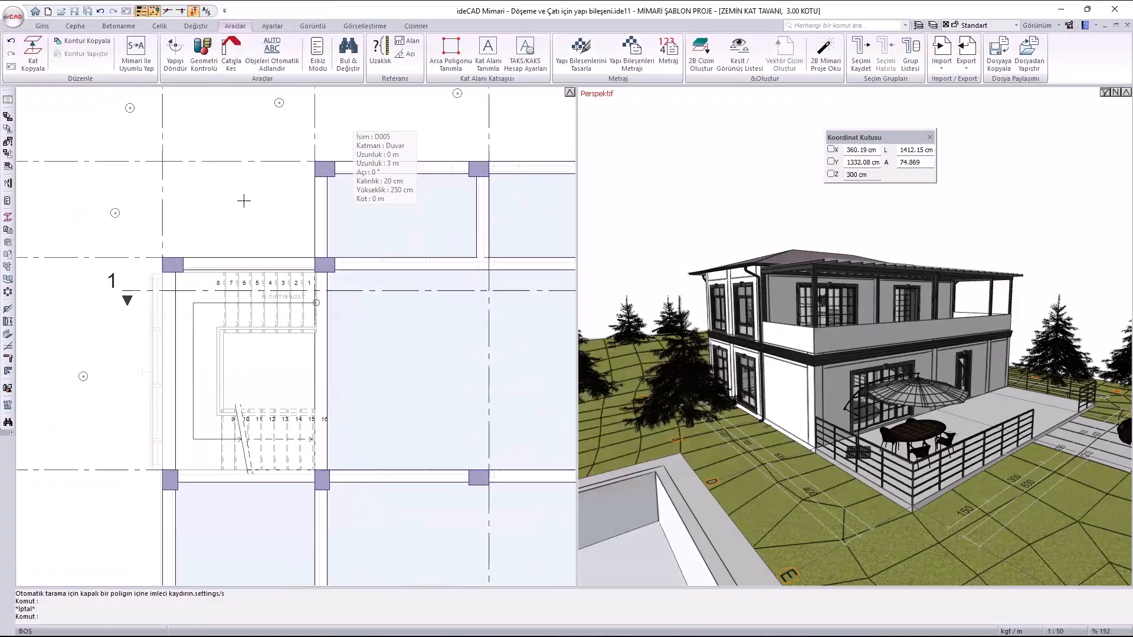
{"action": "scroll", "coordinate": [389, 413], "scroll_direction": "up", "scroll_amount": 2}
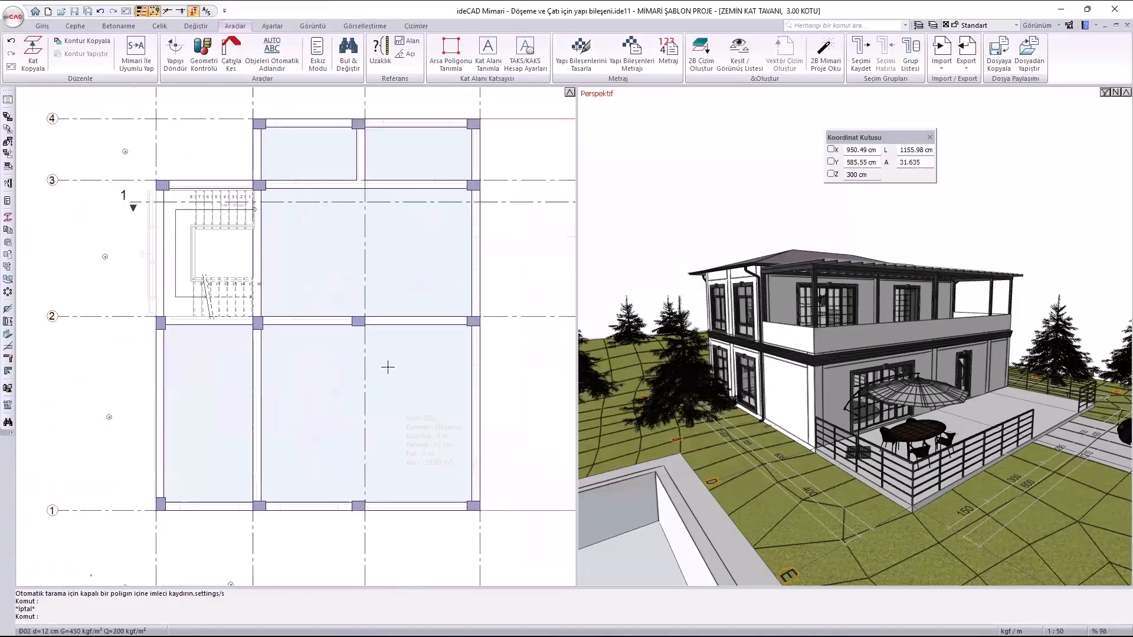
{"action": "left_click", "coordinate": [408, 390]}
{"action": "double_click", "coordinate": [408, 389]}
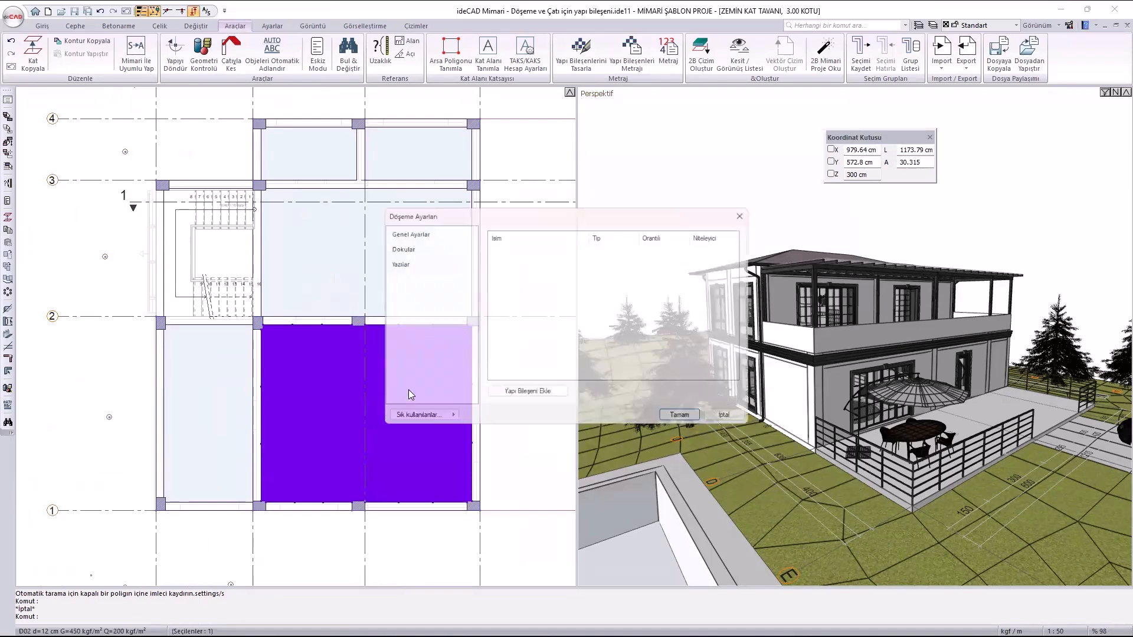
Add the mahal category's laminant parke to the slab's building components, proportioned to Üst alan.
{"action": "left_click", "coordinate": [525, 396]}
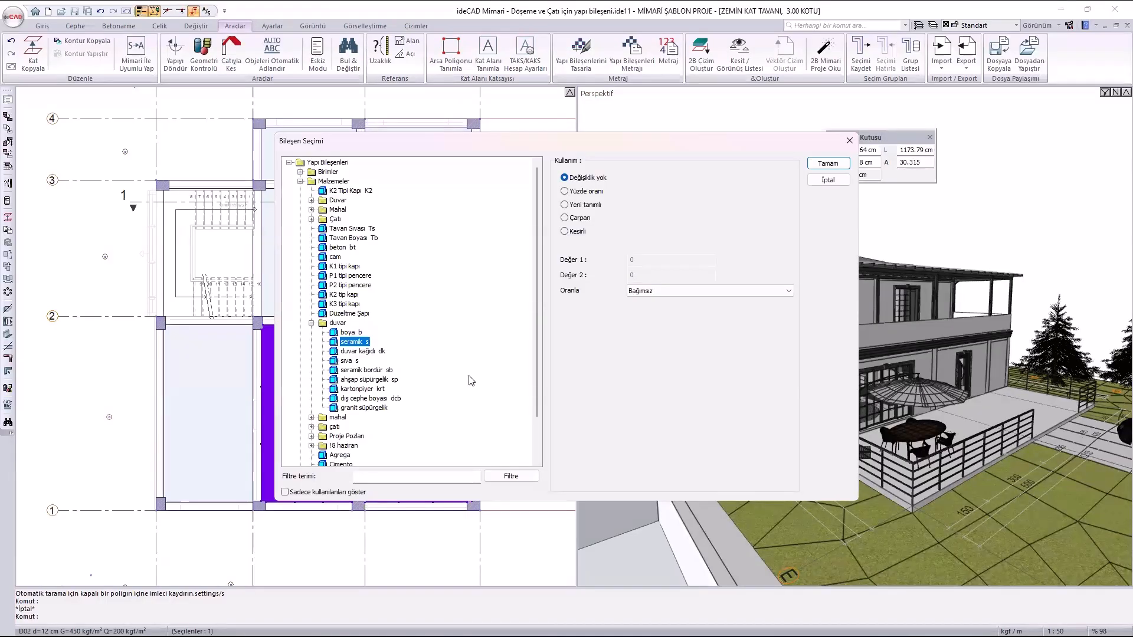
{"action": "scroll", "coordinate": [438, 387], "scroll_direction": "down", "scroll_amount": 2}
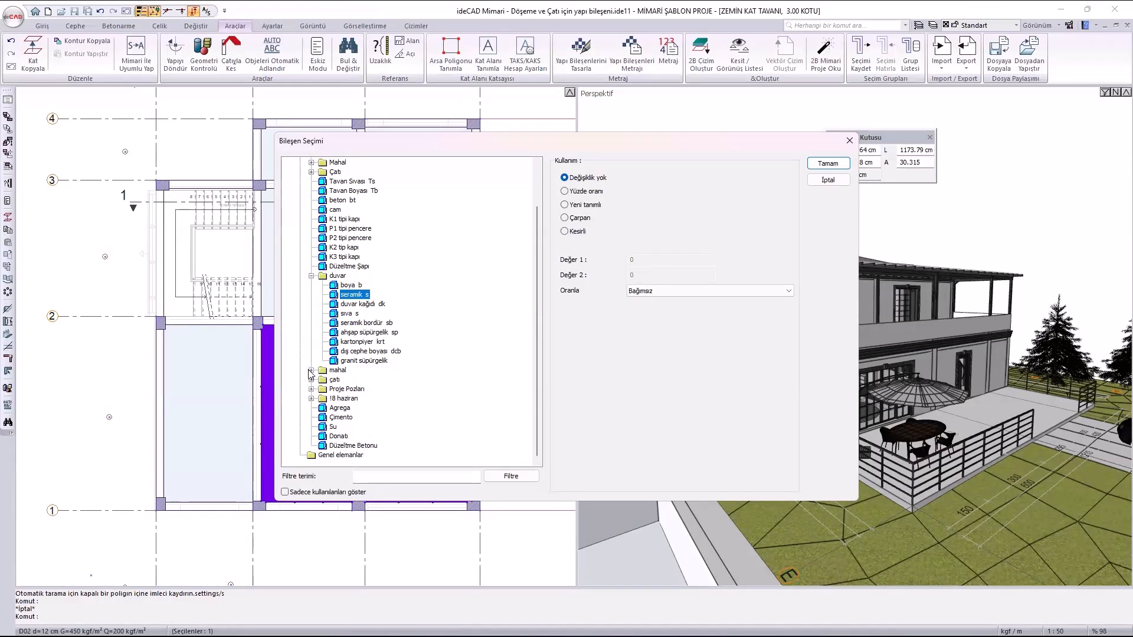
{"action": "left_click", "coordinate": [311, 370]}
{"action": "left_click", "coordinate": [366, 388]}
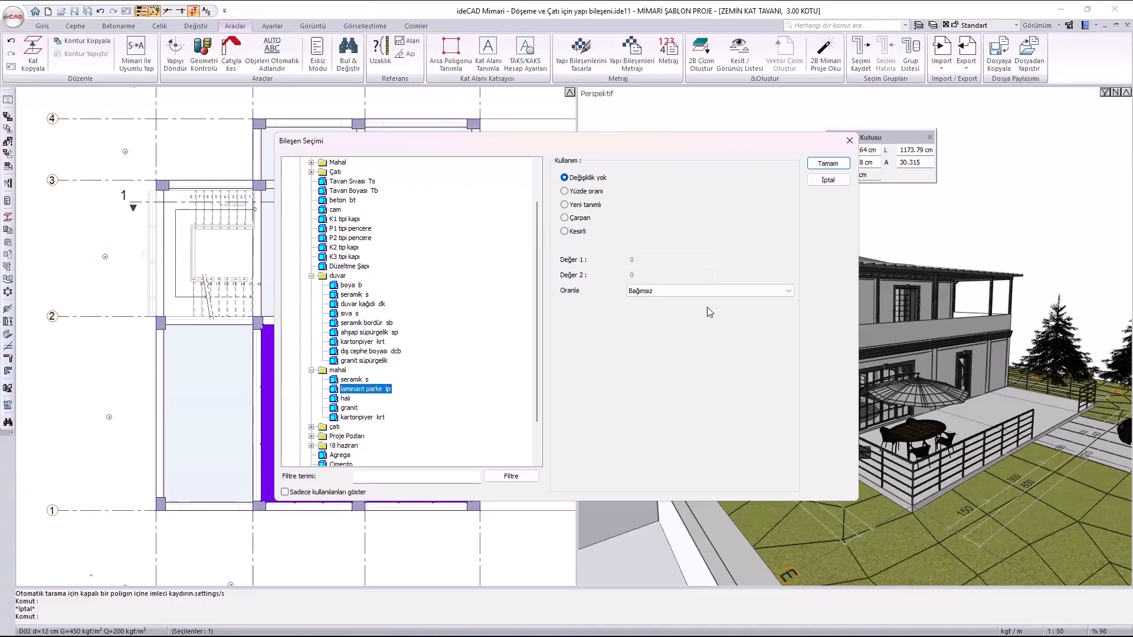
{"action": "left_click", "coordinate": [672, 290]}
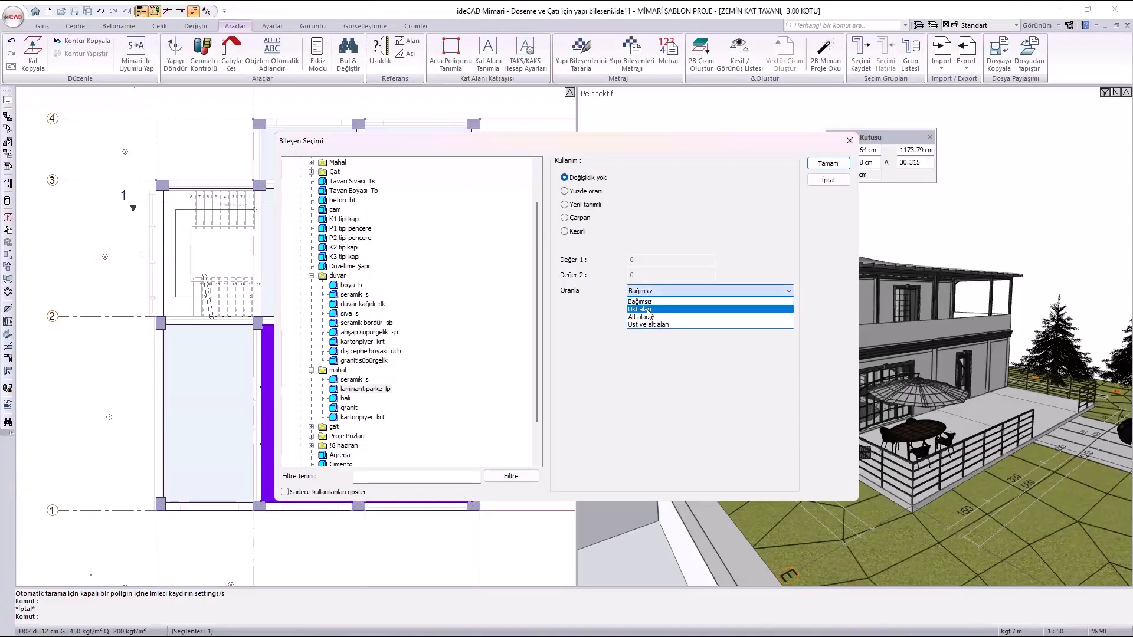
{"action": "left_click", "coordinate": [647, 310]}
{"action": "left_click", "coordinate": [828, 163]}
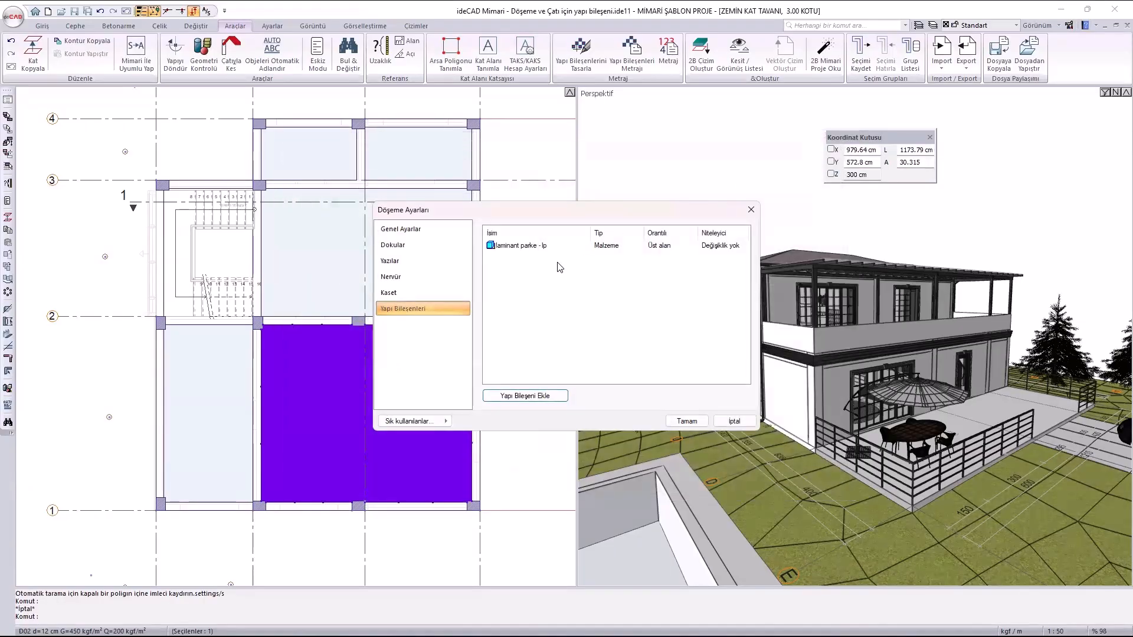
Add the Agrega material to the slab's building components, proportioned to Hacim.
{"action": "left_click", "coordinate": [503, 400]}
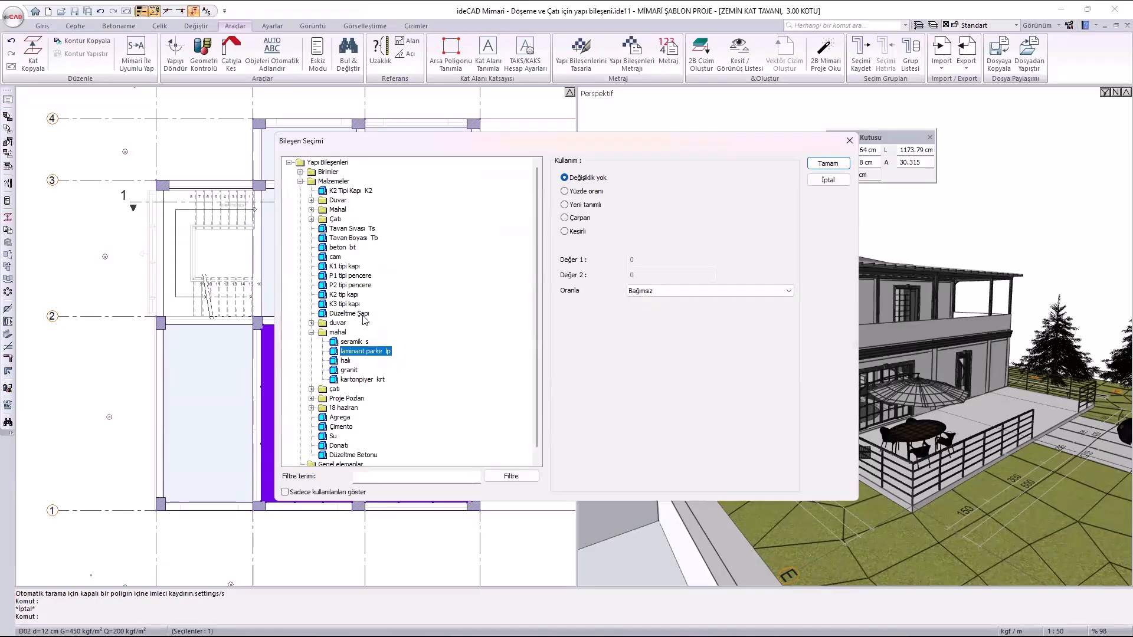
{"action": "scroll", "coordinate": [359, 420], "scroll_direction": "down", "scroll_amount": 1}
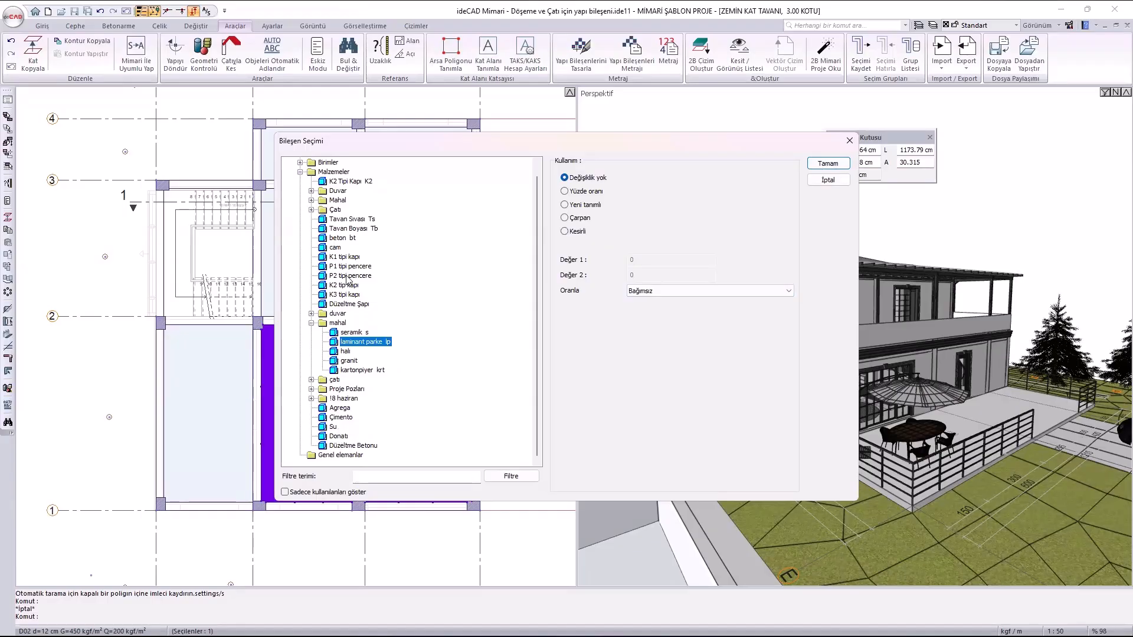
{"action": "left_click", "coordinate": [341, 408]}
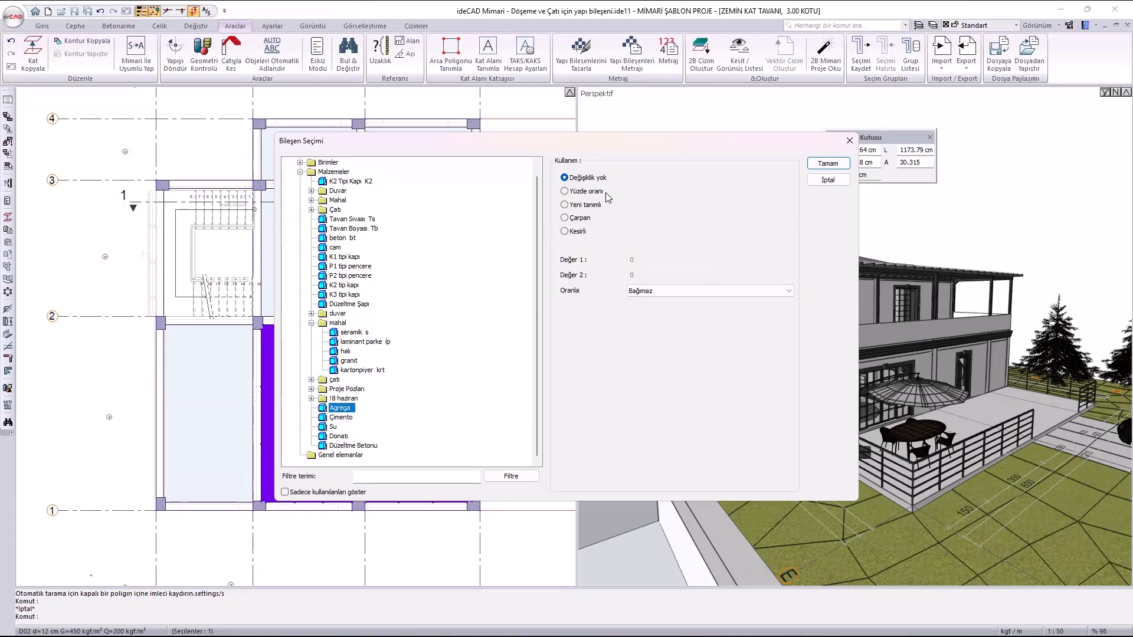
{"action": "left_click", "coordinate": [661, 291]}
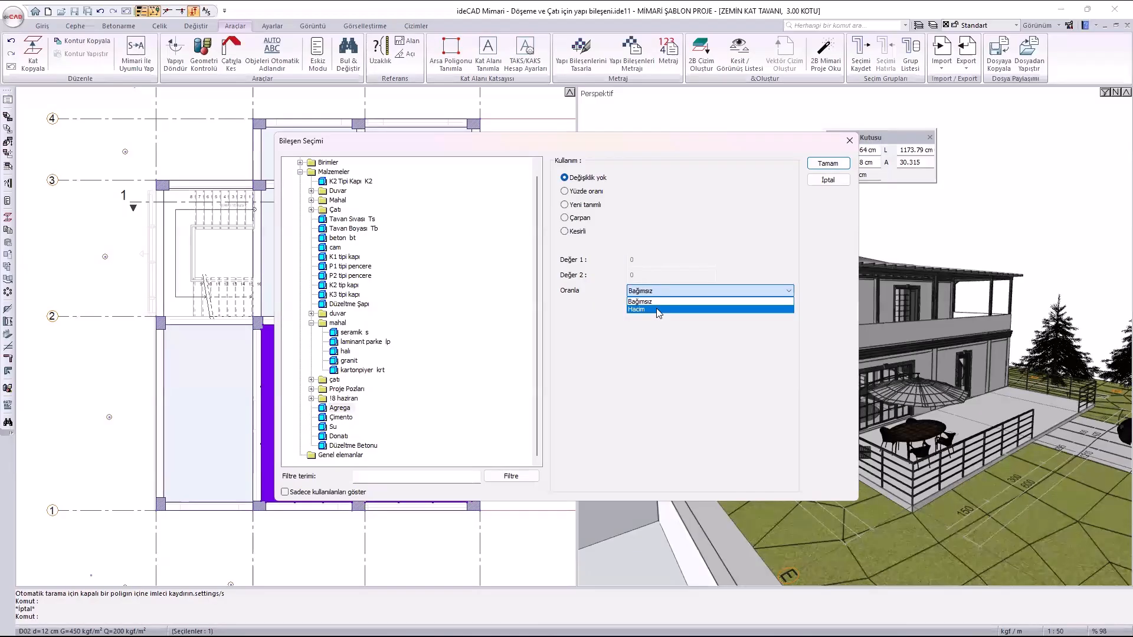
{"action": "left_click", "coordinate": [659, 311]}
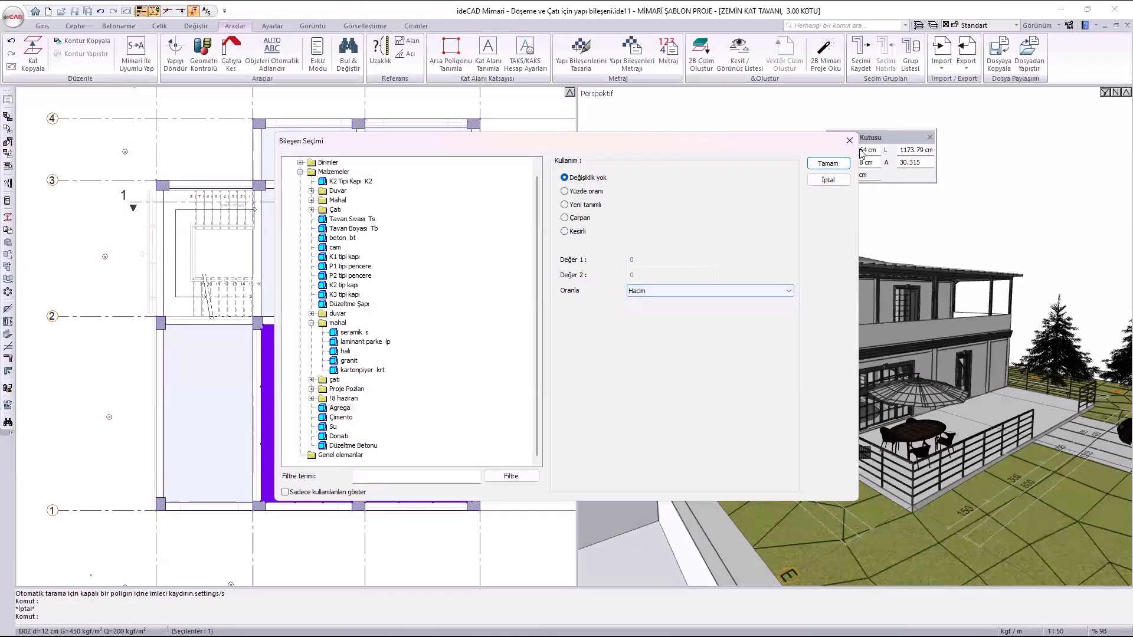
{"action": "left_click", "coordinate": [829, 167]}
Add the Çimento material to the slab's building components, proportioned to Hacim.
{"action": "left_click", "coordinate": [536, 395]}
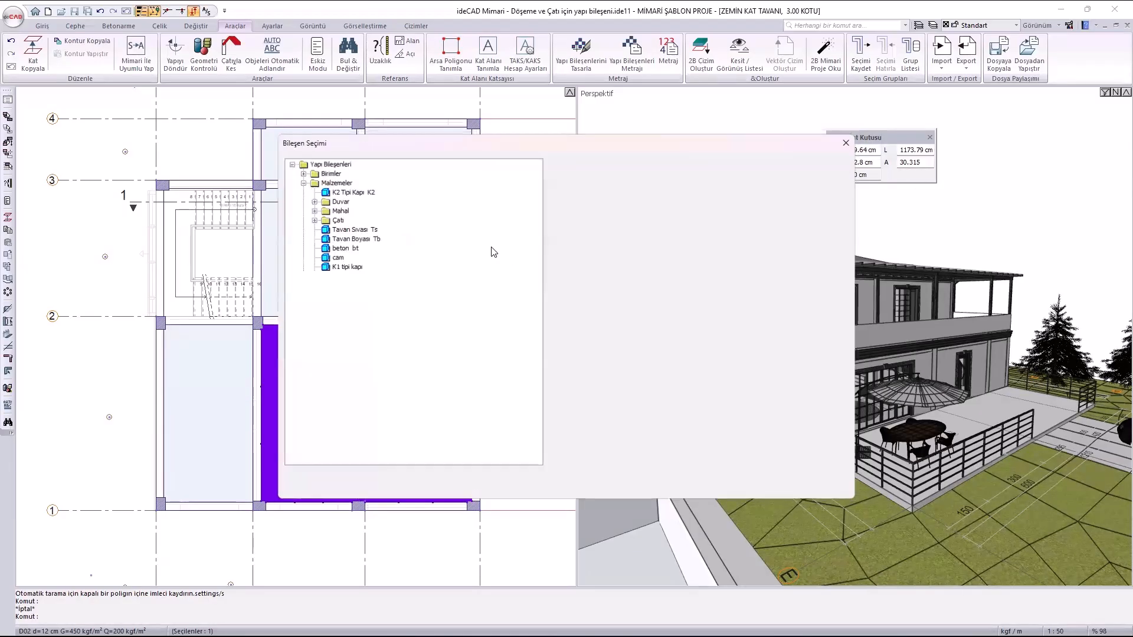
{"action": "left_click", "coordinate": [340, 380]}
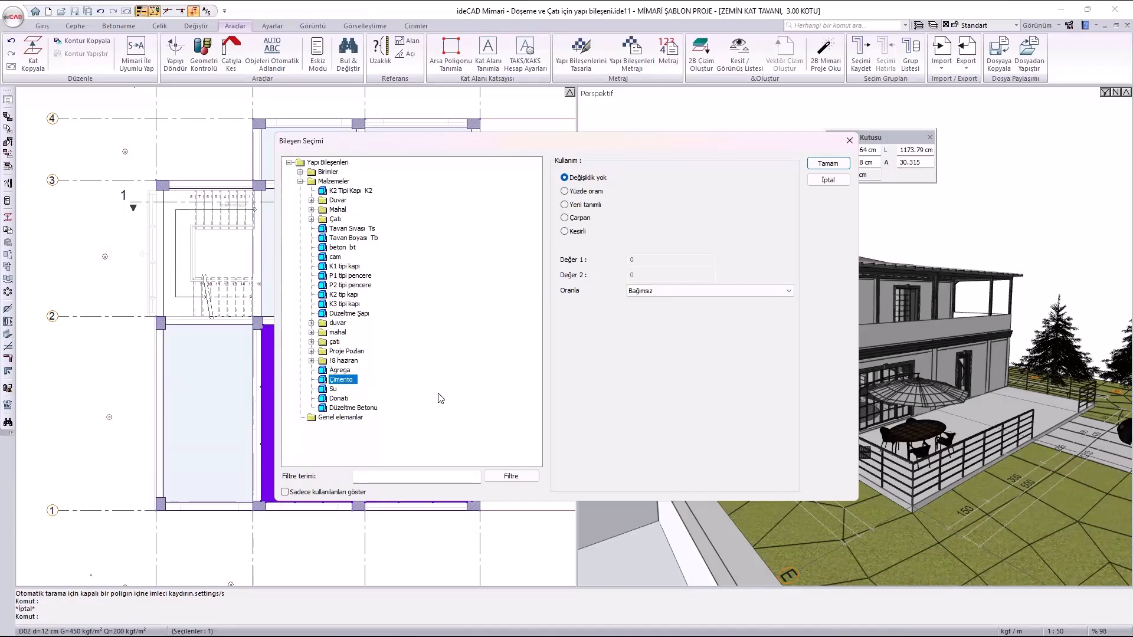
{"action": "left_click", "coordinate": [642, 291]}
{"action": "left_click", "coordinate": [647, 309]}
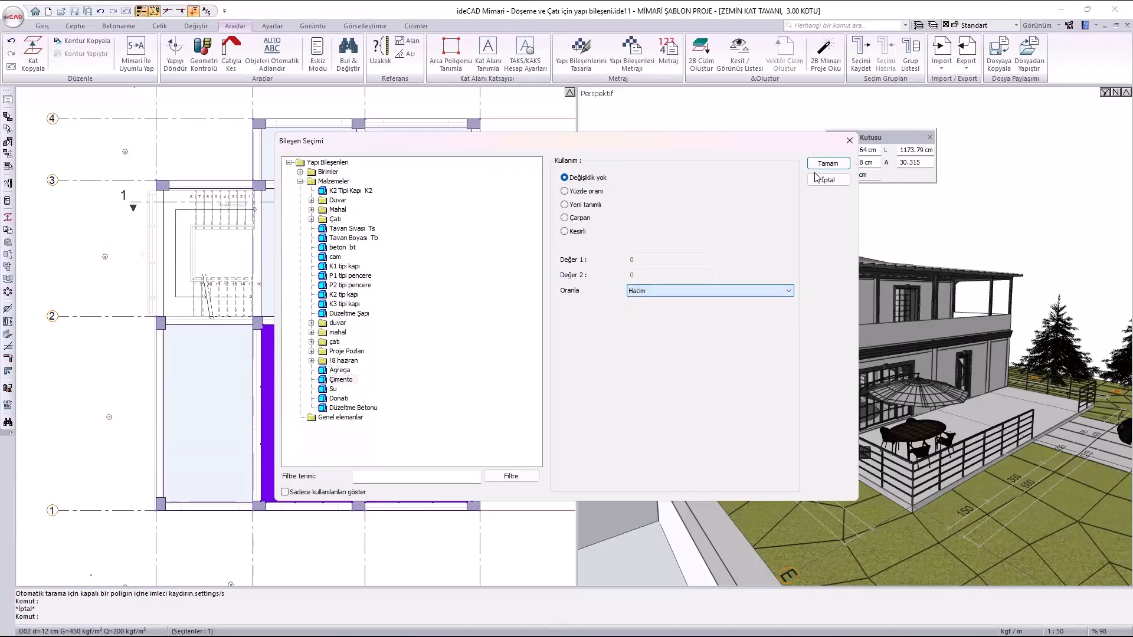
{"action": "left_click", "coordinate": [828, 163]}
Add the Su material to the slab's building components, proportioned to Hacim.
{"action": "left_click", "coordinate": [517, 399]}
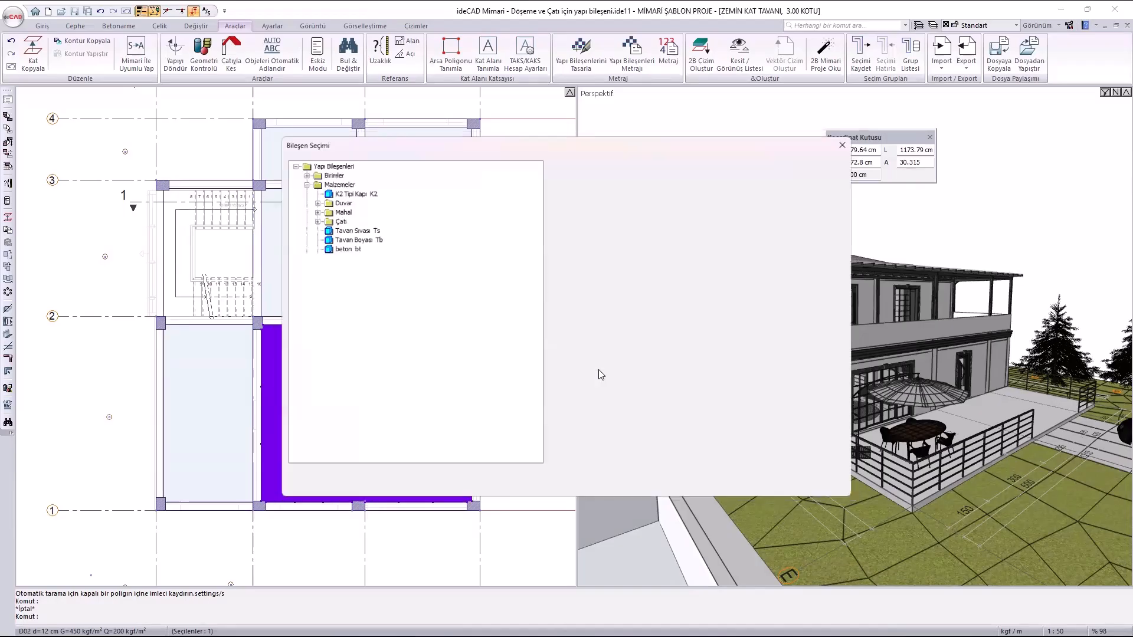
{"action": "left_click", "coordinate": [333, 389]}
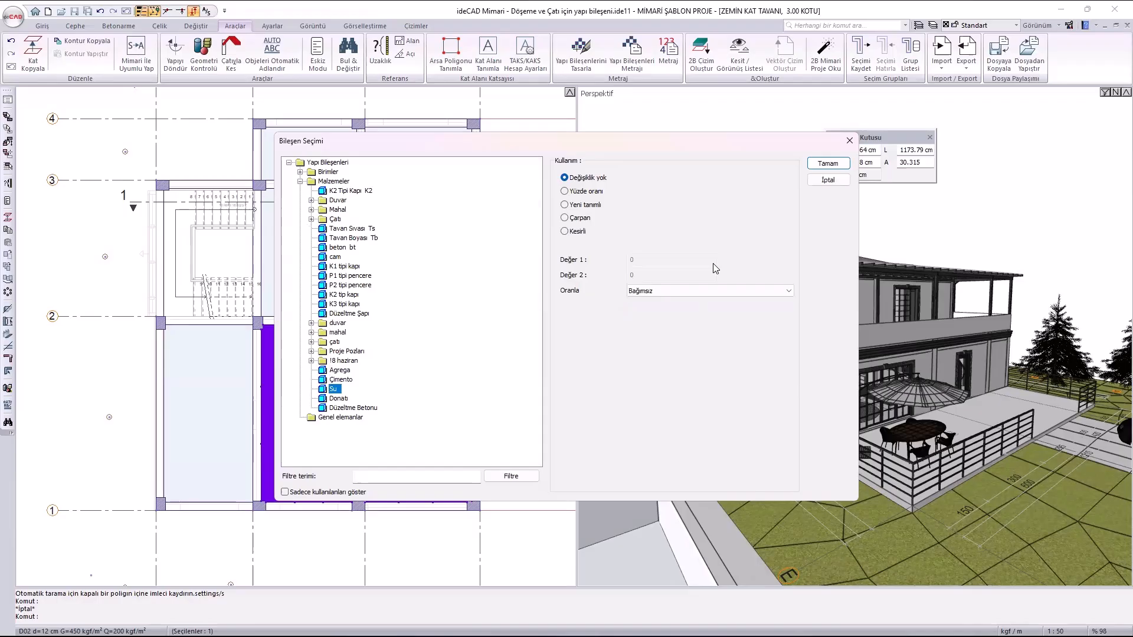
{"action": "left_click", "coordinate": [672, 291]}
{"action": "left_click", "coordinate": [644, 310]}
{"action": "left_click", "coordinate": [827, 164]}
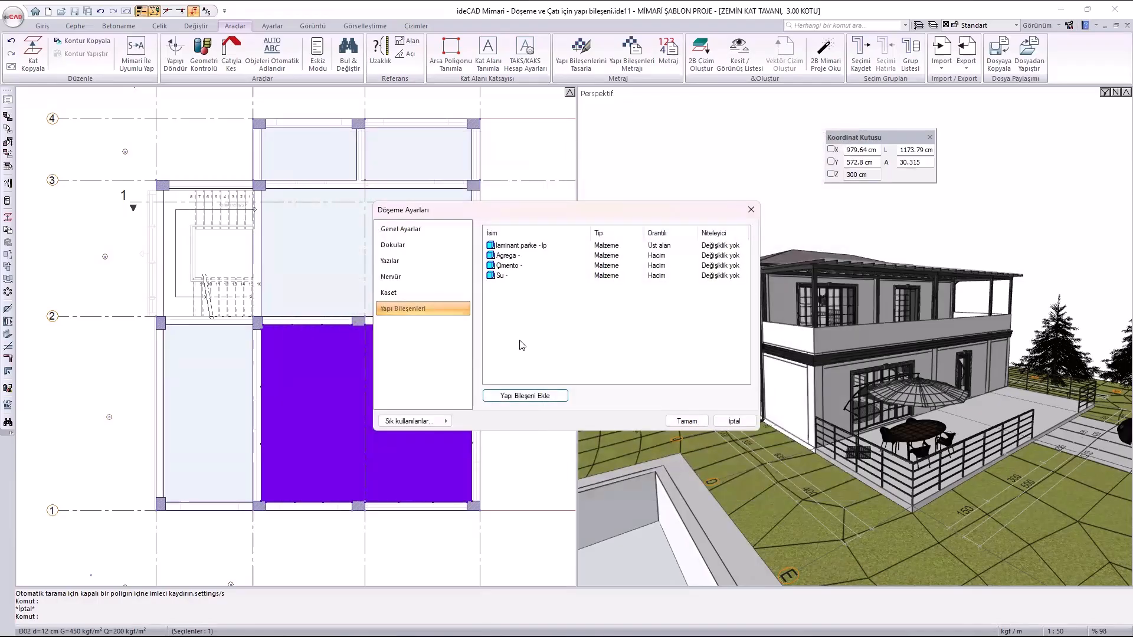
Add the Donatı material to the slab's building components, proportioned to Üst alan.
{"action": "left_click", "coordinate": [538, 399]}
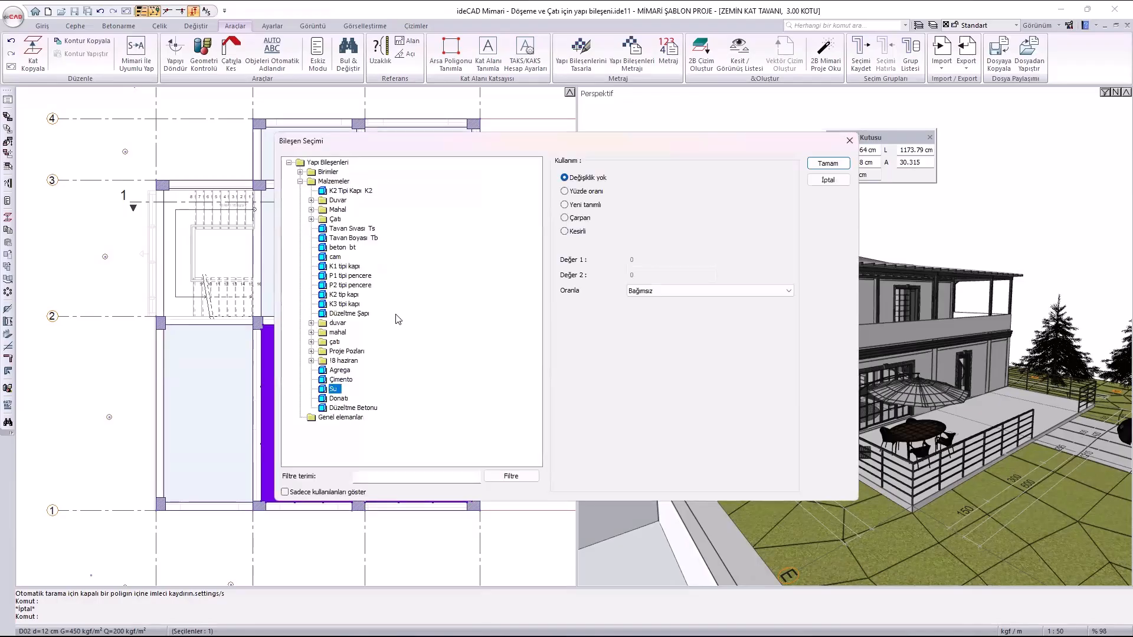
{"action": "left_click", "coordinate": [339, 399]}
{"action": "left_click", "coordinate": [716, 290]}
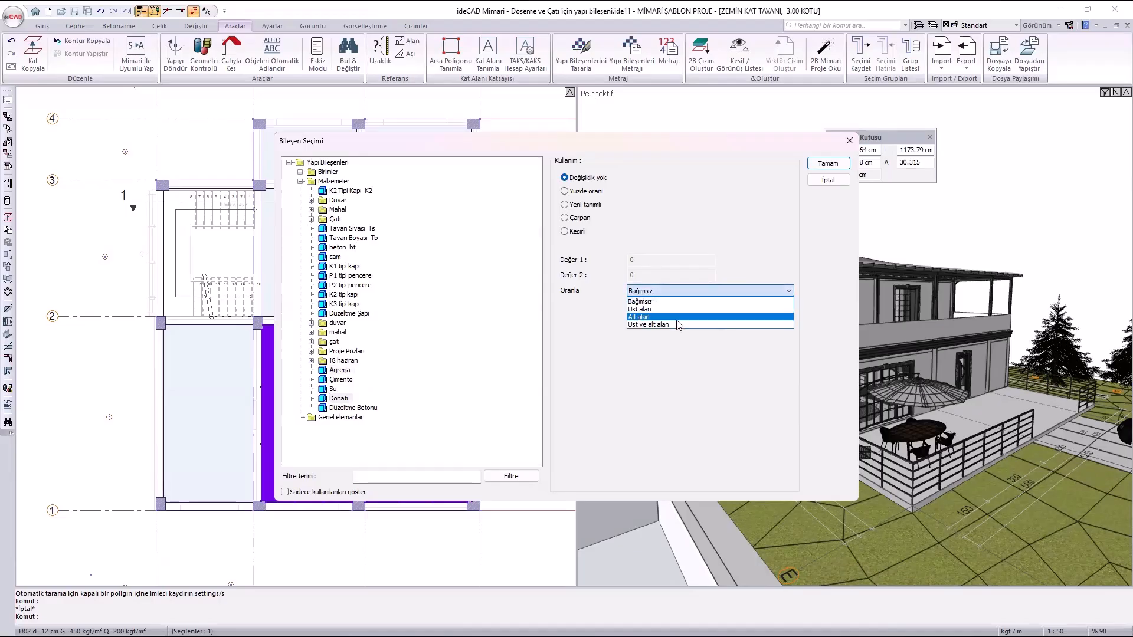
{"action": "left_click", "coordinate": [649, 309]}
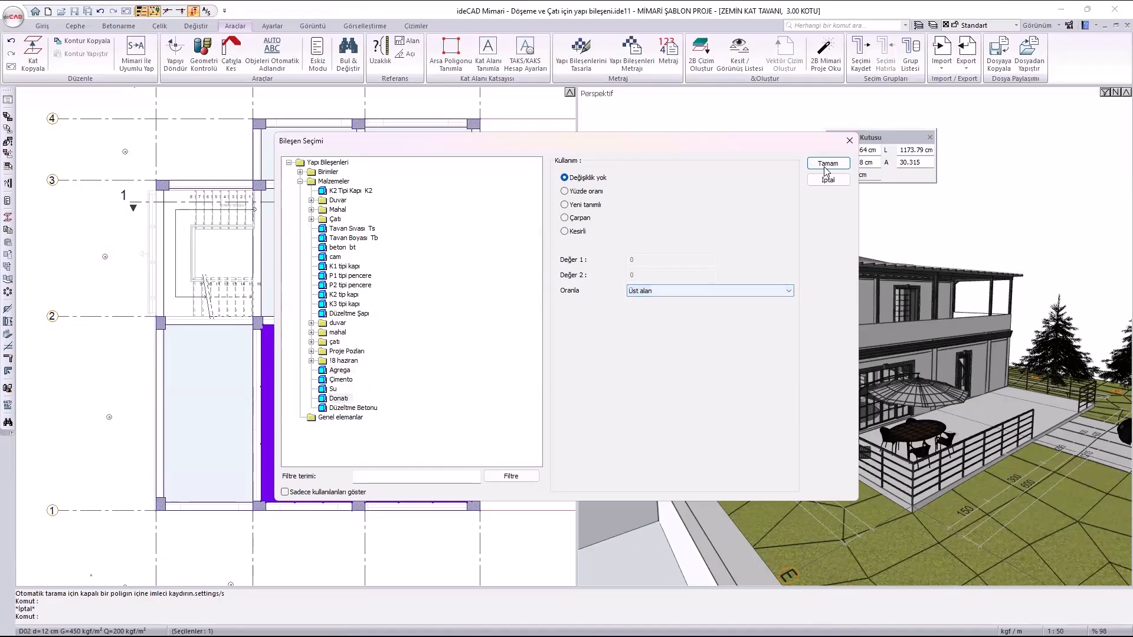
{"action": "left_click", "coordinate": [828, 164]}
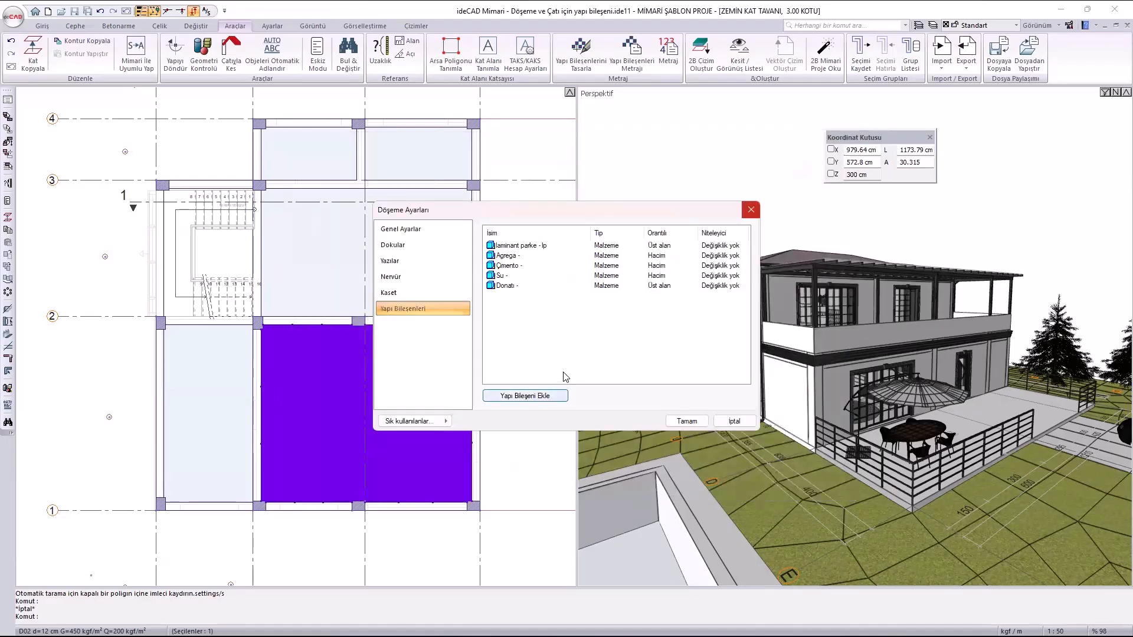
Add the Tavan Sıvası material to the slab's building components, proportioned to Alt alan.
{"action": "left_click", "coordinate": [550, 396]}
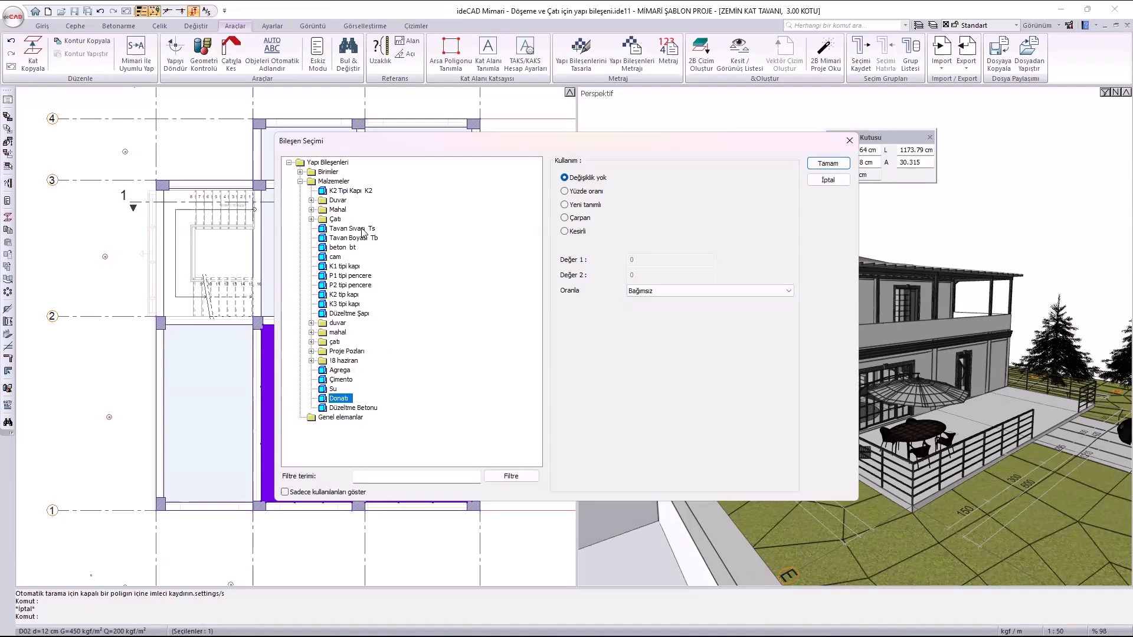
{"action": "left_click", "coordinate": [670, 290]}
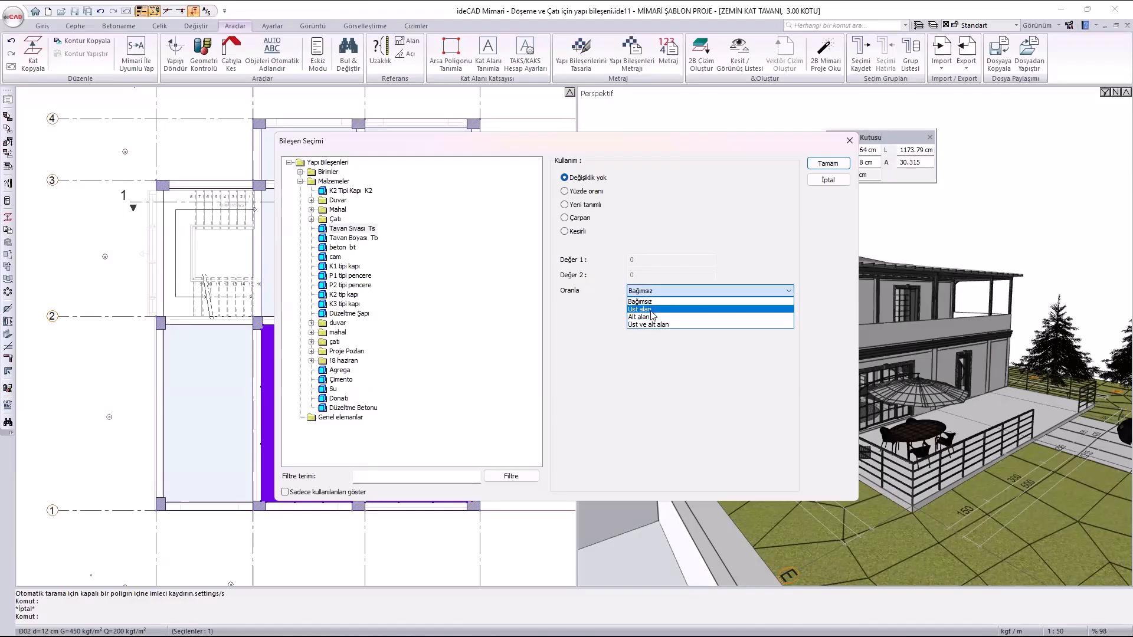
{"action": "left_click", "coordinate": [648, 317]}
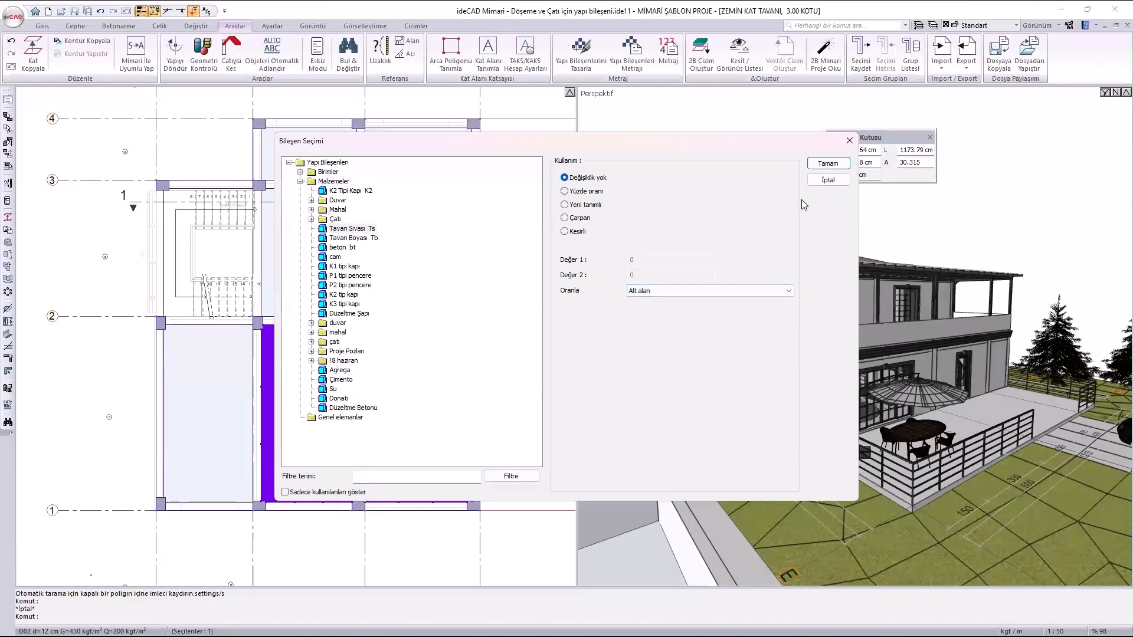
{"action": "left_click", "coordinate": [827, 165]}
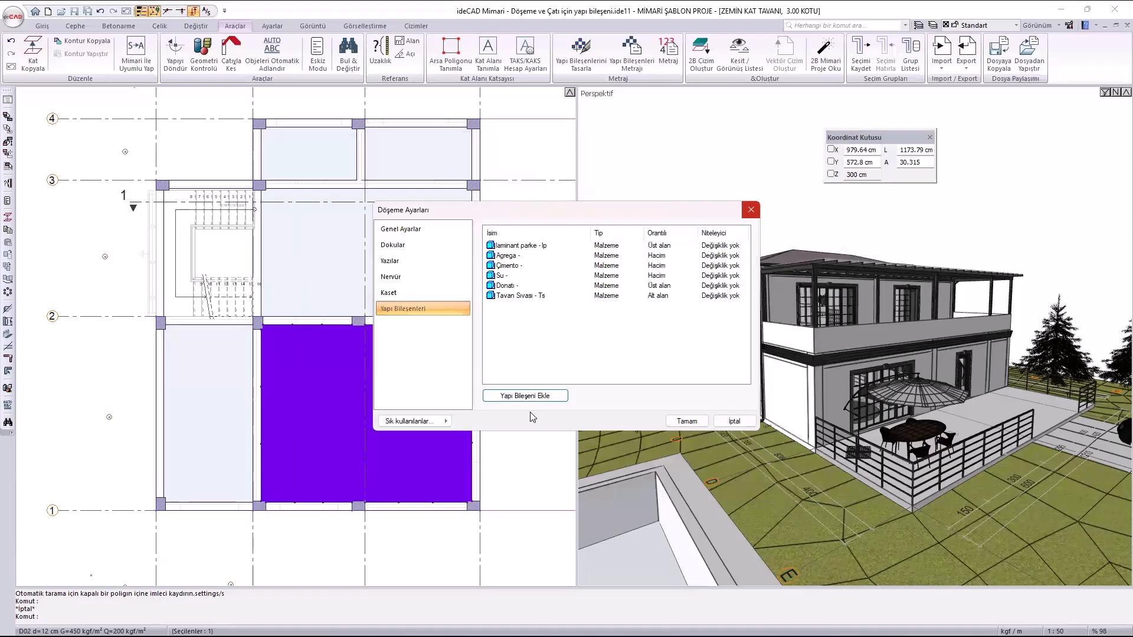
Add the Tavan Boyası material to the slab's building components, proportioned to Alt alan, and accept the slab settings.
{"action": "left_click", "coordinate": [557, 394]}
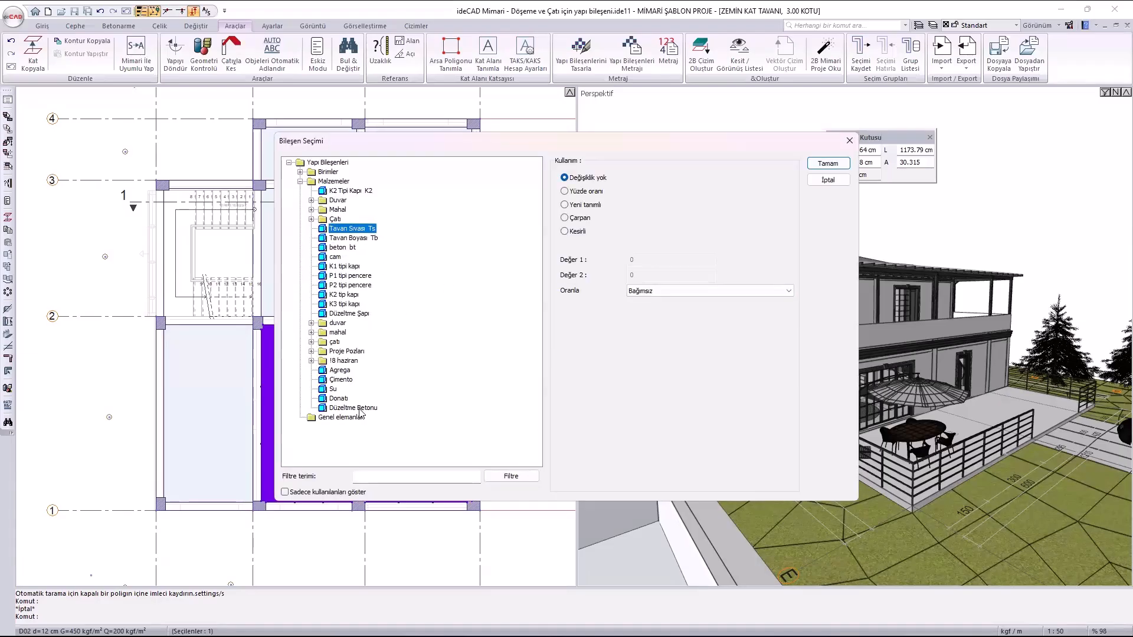
{"action": "left_click", "coordinate": [363, 237]}
{"action": "left_click", "coordinate": [699, 291]}
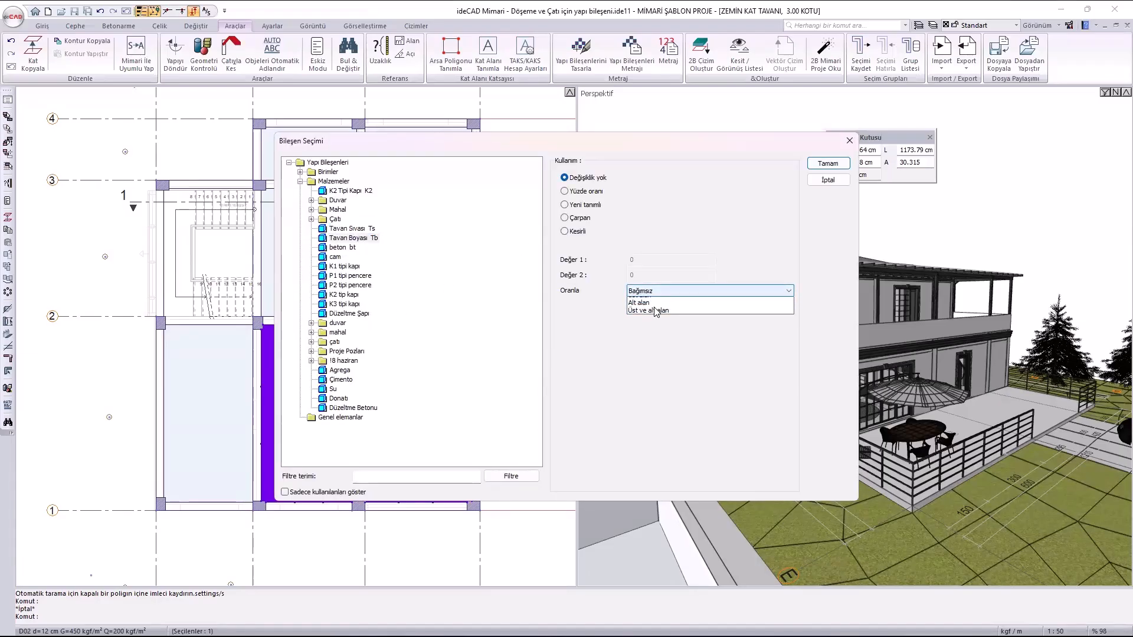
{"action": "left_click", "coordinate": [643, 317]}
{"action": "left_click", "coordinate": [828, 164]}
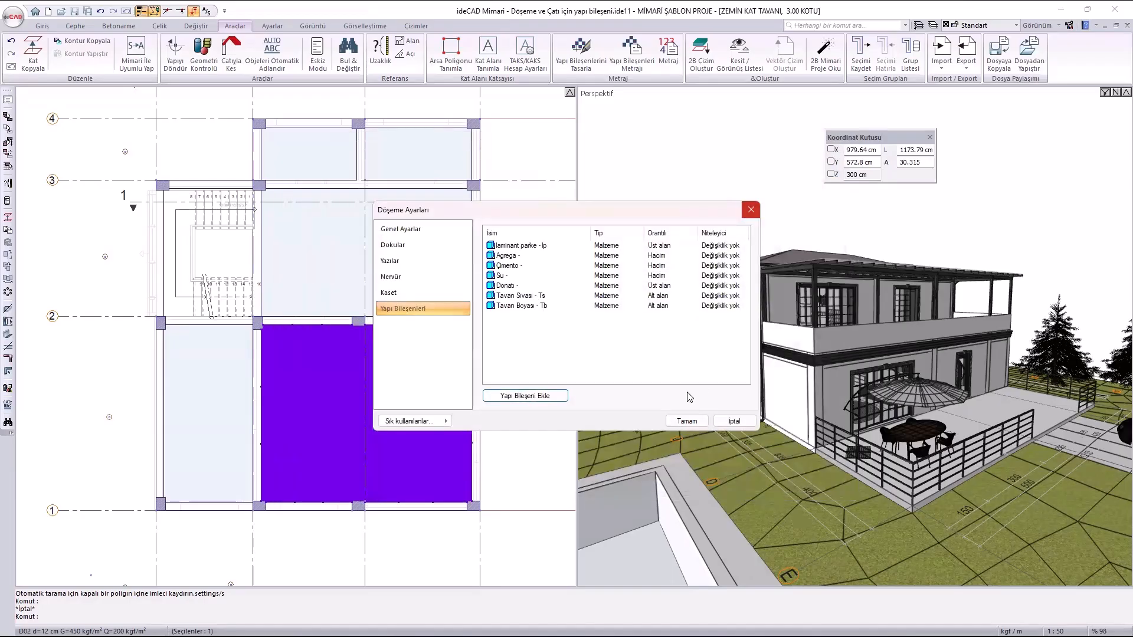
{"action": "left_click", "coordinate": [687, 421]}
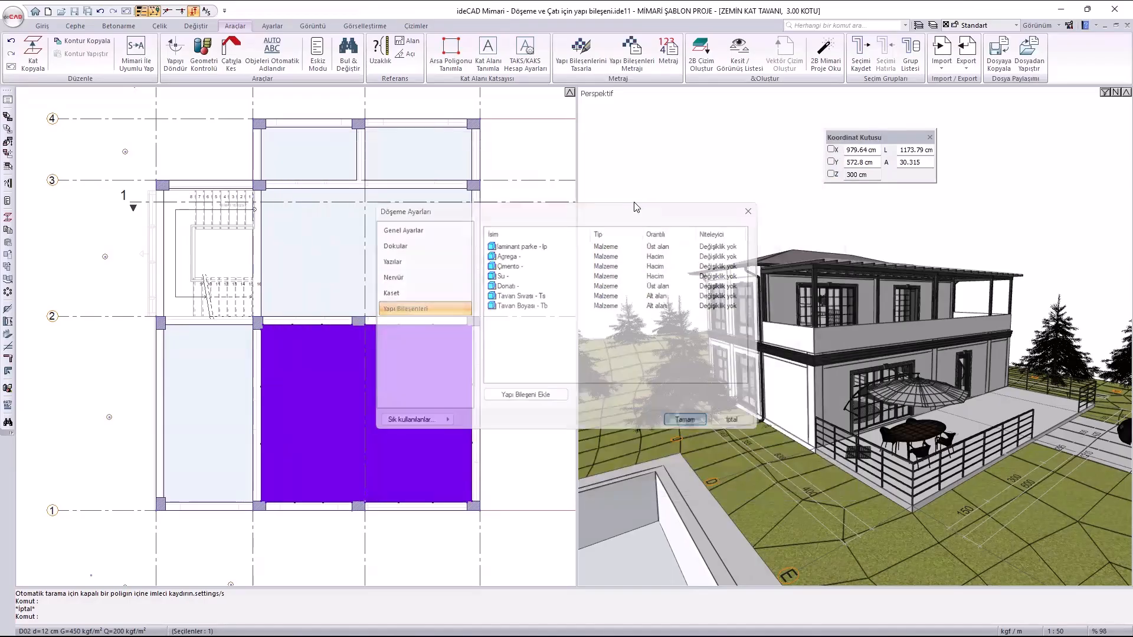
Open the building component definitions and rename the "!8 haziran" material category to "18 haziran".
{"action": "left_click", "coordinate": [574, 55]}
{"action": "scroll", "coordinate": [395, 363], "scroll_direction": "down", "scroll_amount": 1}
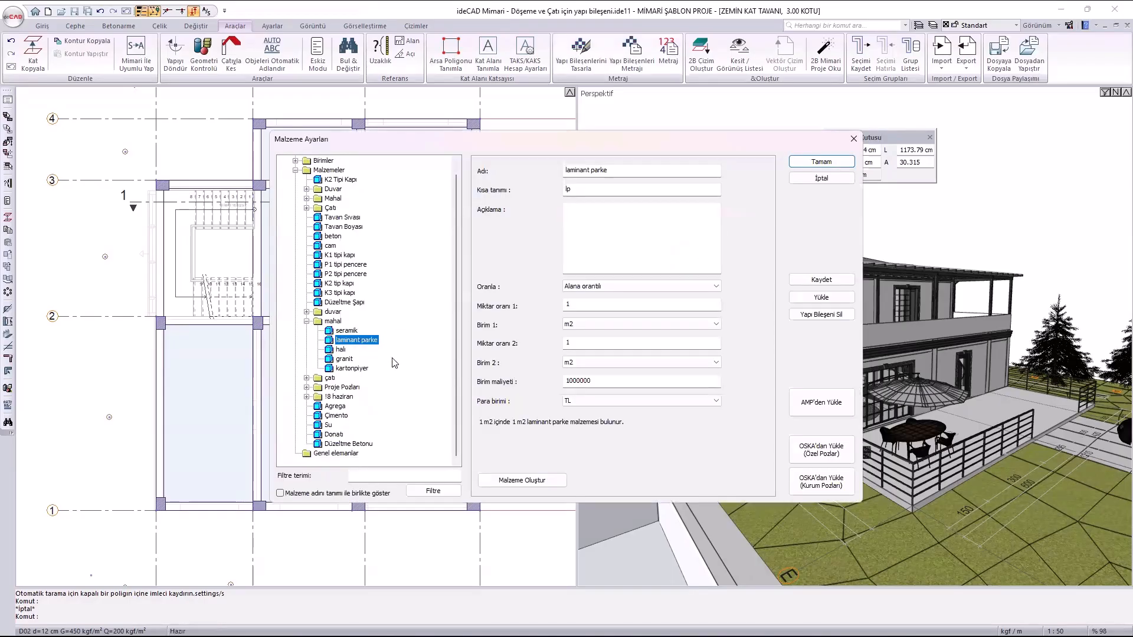
{"action": "left_click", "coordinate": [343, 396]}
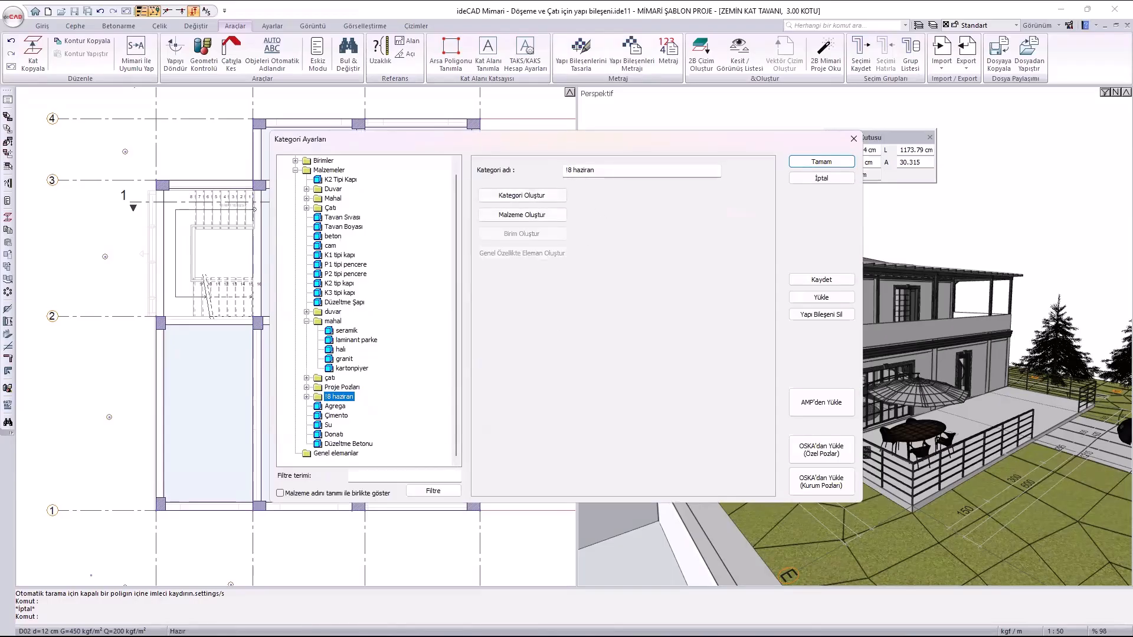
{"action": "left_click", "coordinate": [568, 169]}
{"action": "key", "text": "BackSpace"}
{"action": "type", "text": "1"}
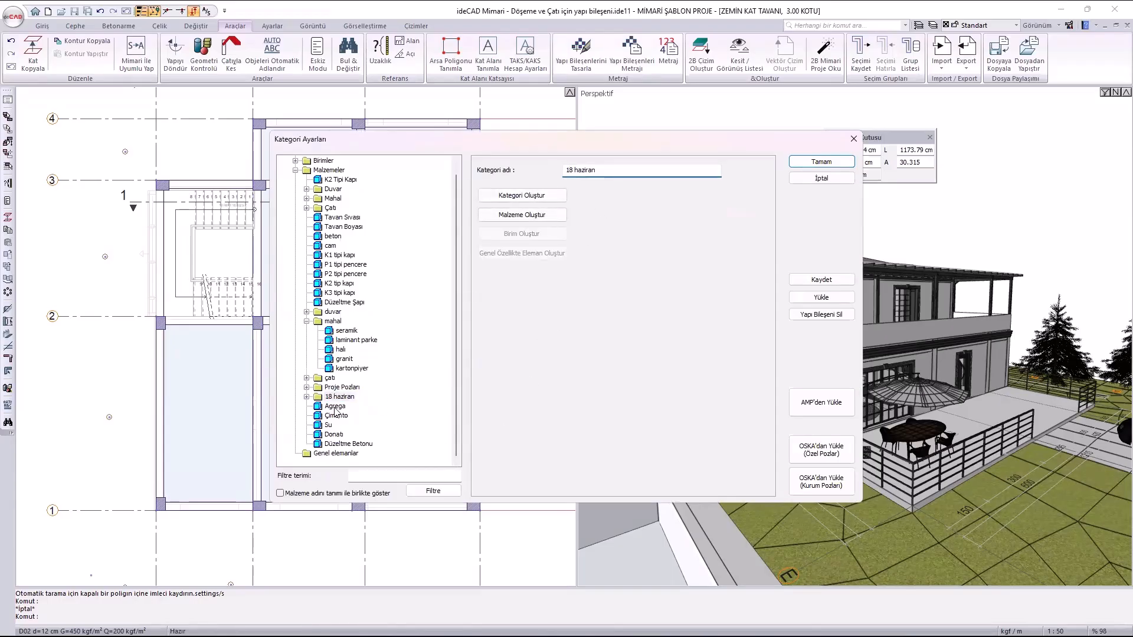
Create a new material after Düzeltme Betonu, named Şilte, with the short definition Ş.
{"action": "left_click", "coordinate": [348, 444]}
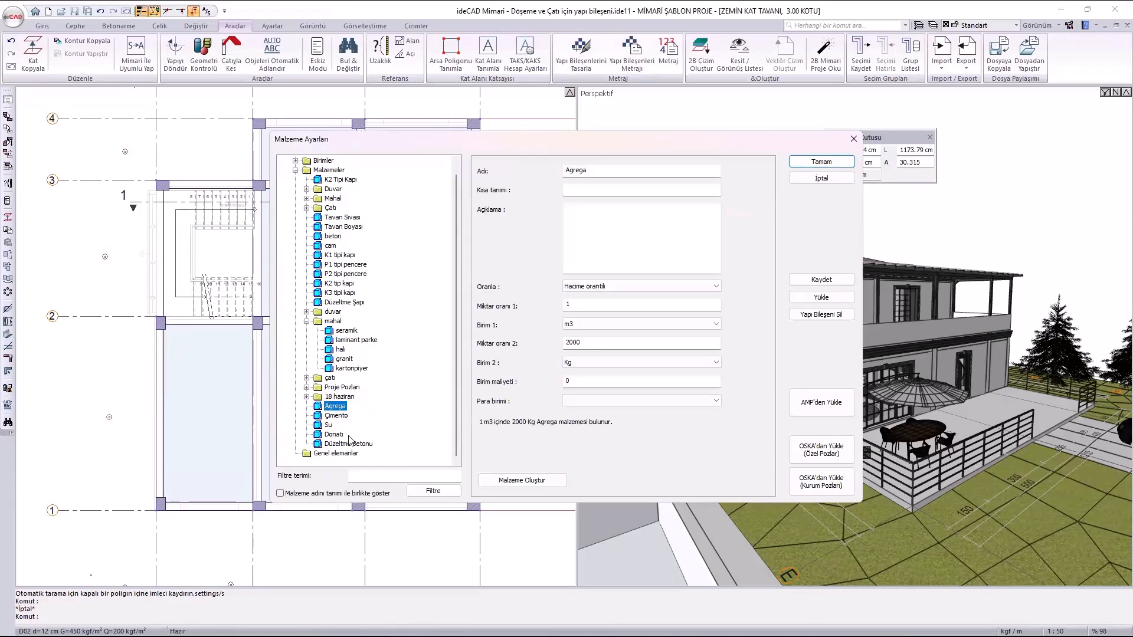
{"action": "left_click", "coordinate": [522, 480]}
{"action": "type", "text": "Şilte"}
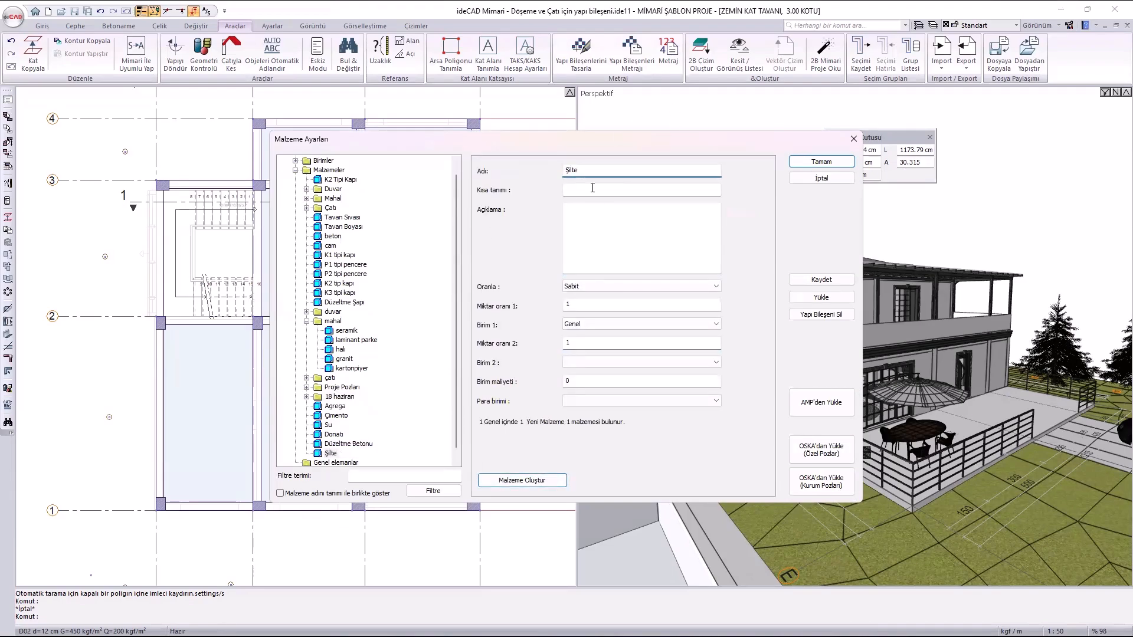
{"action": "left_click", "coordinate": [593, 188]}
{"action": "type", "text": "Ş"}
Make the Şilte material Alana orantılı with m2 for both units, and accept the material settings.
{"action": "left_click", "coordinate": [608, 285]}
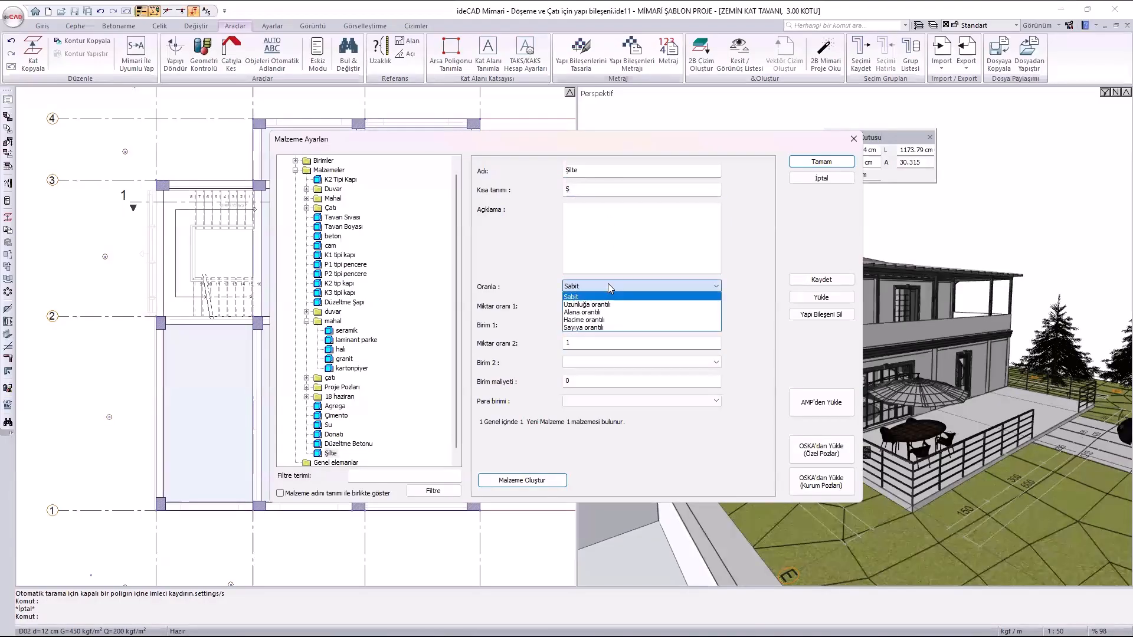
{"action": "left_click", "coordinate": [597, 313]}
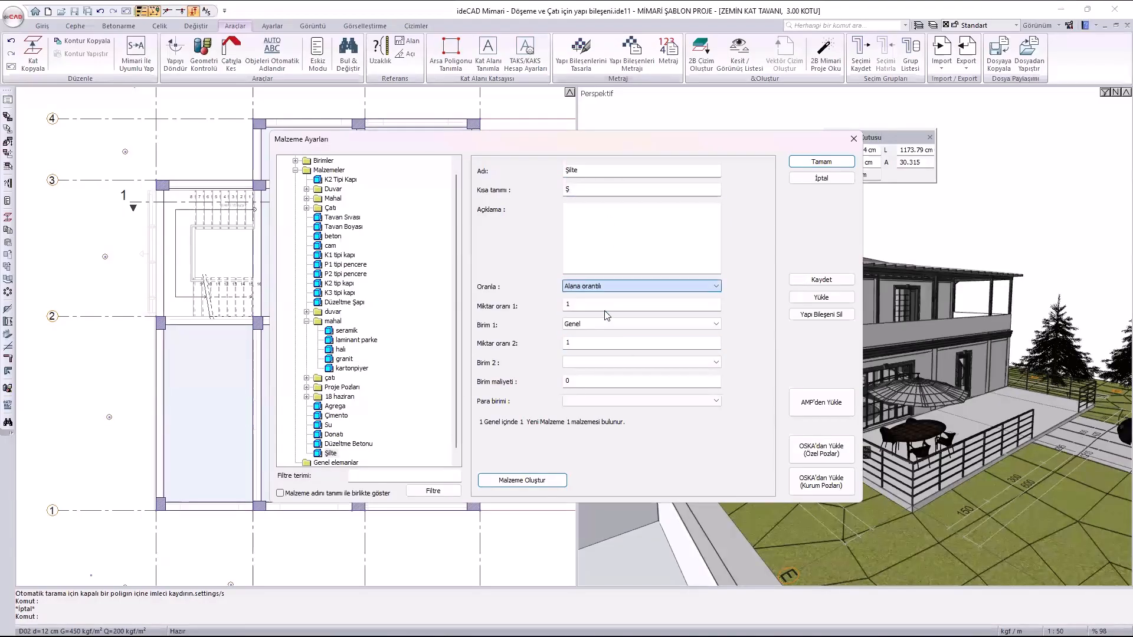
{"action": "left_click", "coordinate": [586, 325]}
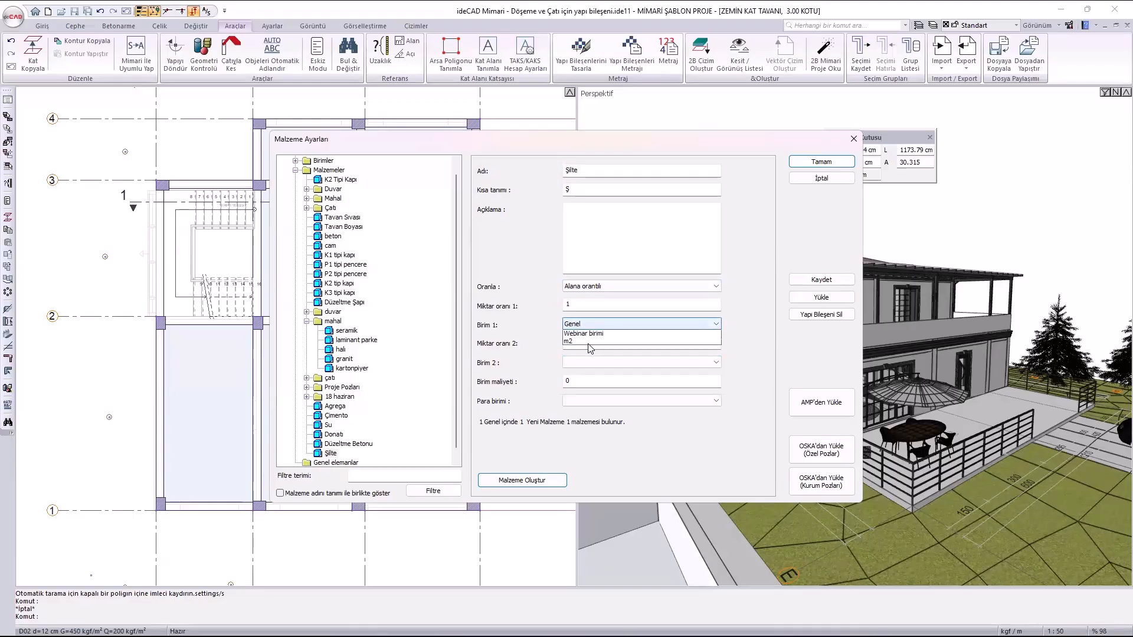
{"action": "left_click", "coordinate": [582, 354]}
{"action": "left_click", "coordinate": [584, 364]}
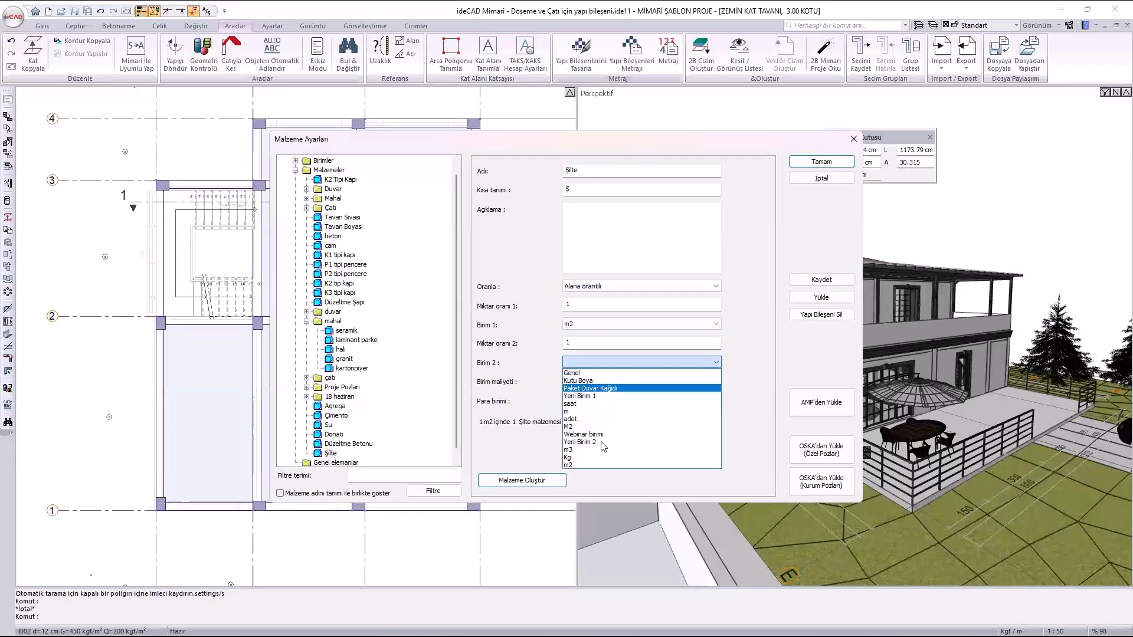
{"action": "left_click", "coordinate": [698, 397]}
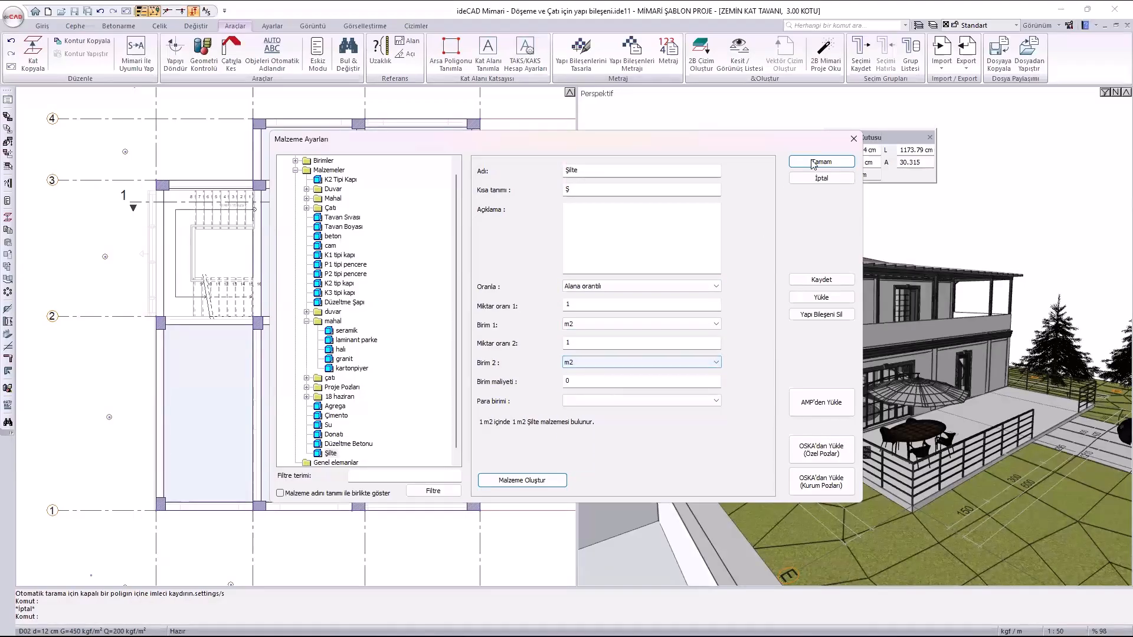
{"action": "left_click", "coordinate": [822, 161]}
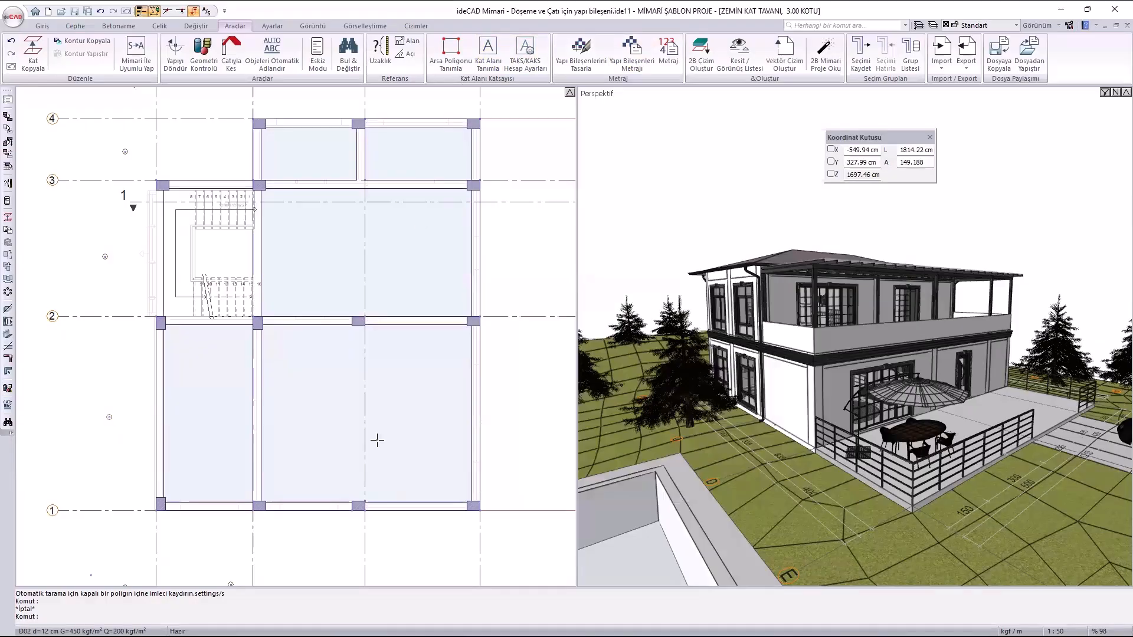
Add the Şilte material to the building components of slab D02, proportioned to Üst alan, and accept the slab settings.
{"action": "left_click", "coordinate": [397, 417]}
{"action": "key", "text": "alt+Return"}
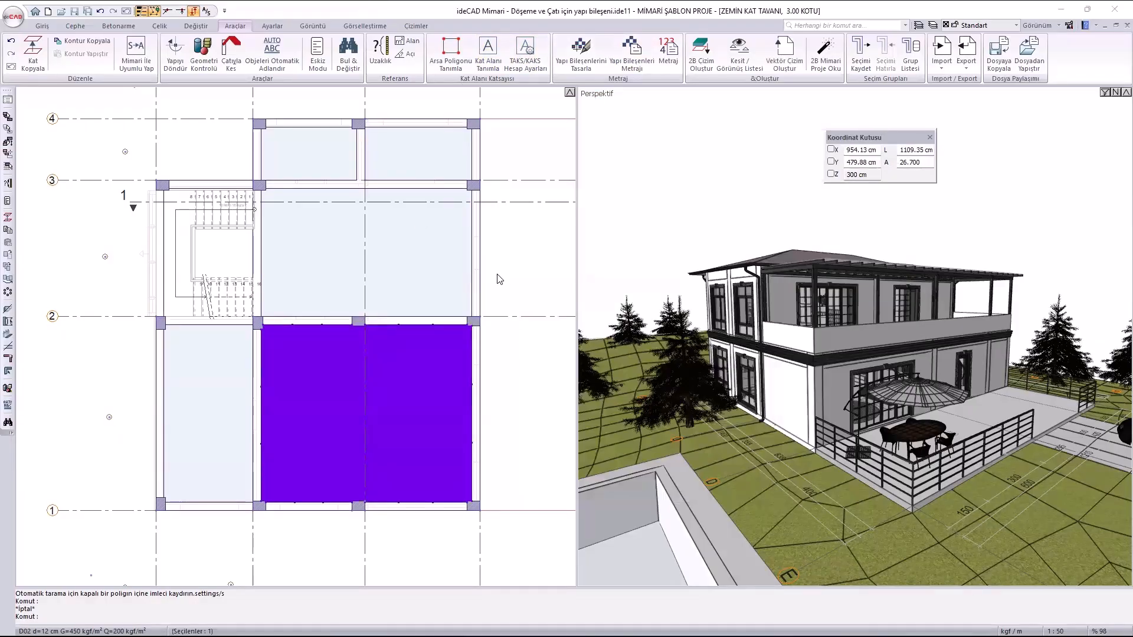
{"action": "left_click", "coordinate": [527, 396]}
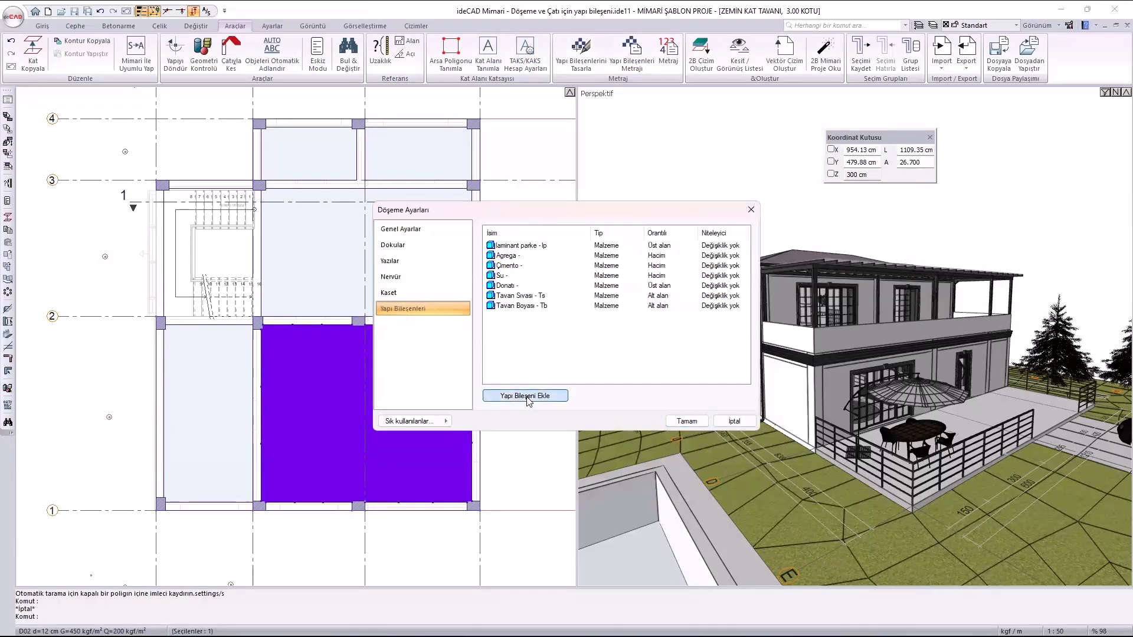
{"action": "left_click", "coordinate": [337, 417]}
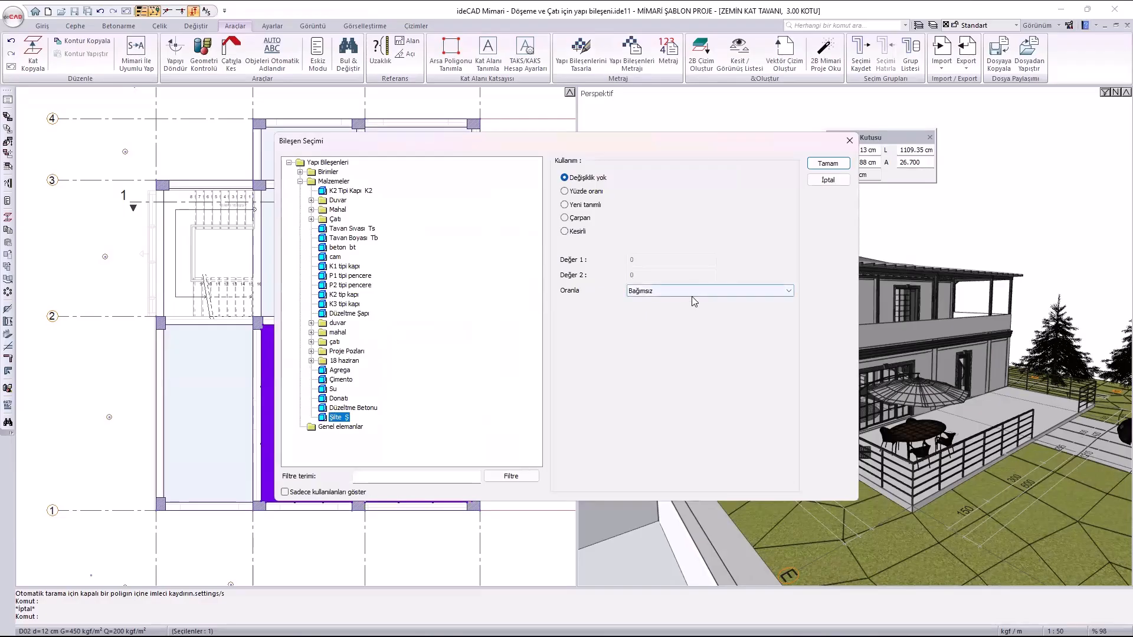
{"action": "left_click", "coordinate": [767, 291]}
{"action": "left_click", "coordinate": [756, 306]}
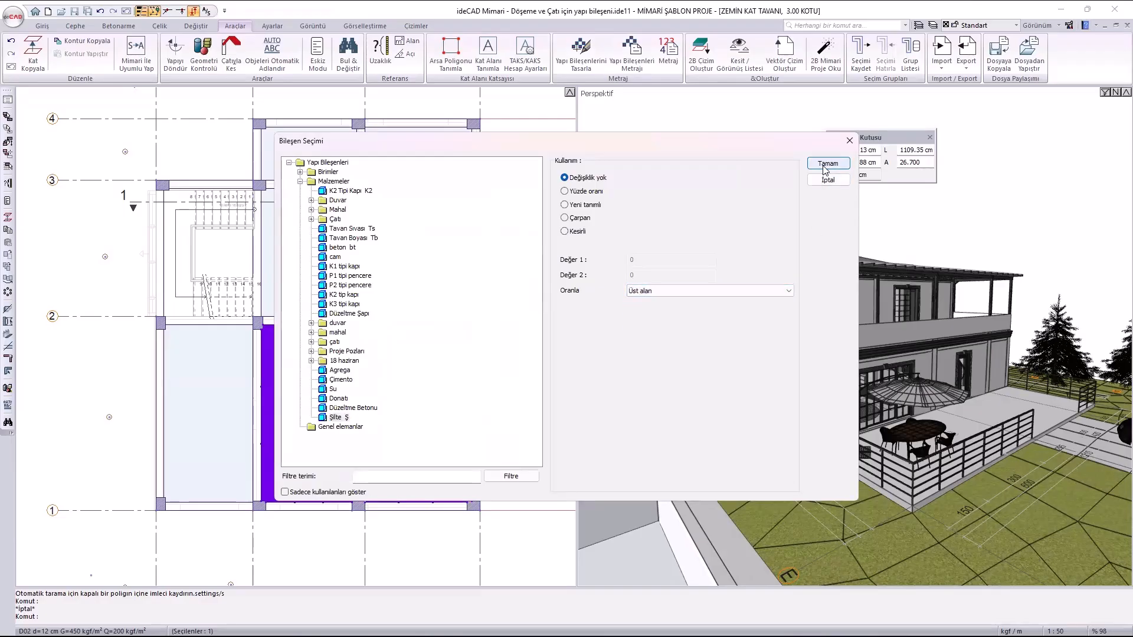
{"action": "left_click", "coordinate": [826, 165]}
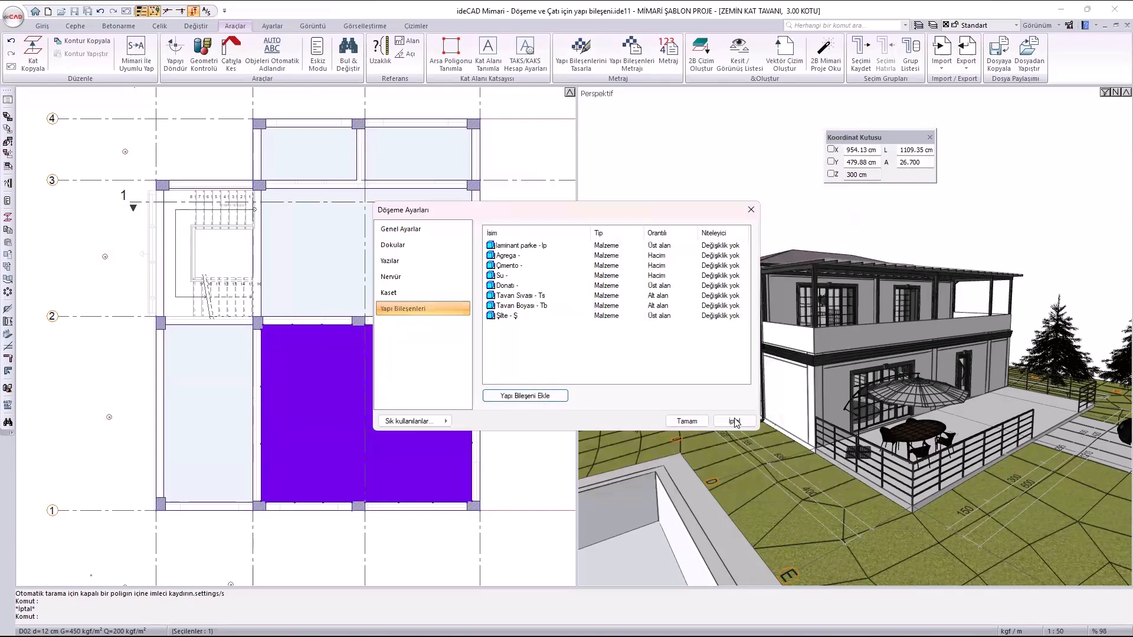
{"action": "left_click", "coordinate": [674, 421]}
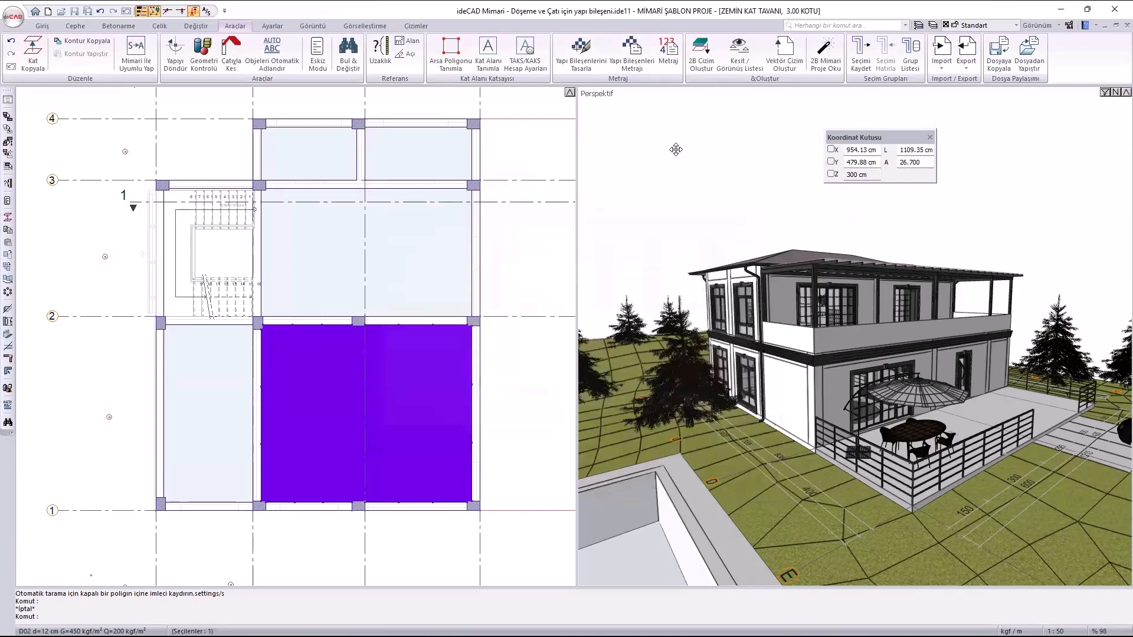
Generate the building component quantity report grouped by component, review both pages including the Özet section, and close it.
{"action": "left_click", "coordinate": [638, 70]}
{"action": "left_click", "coordinate": [715, 201]}
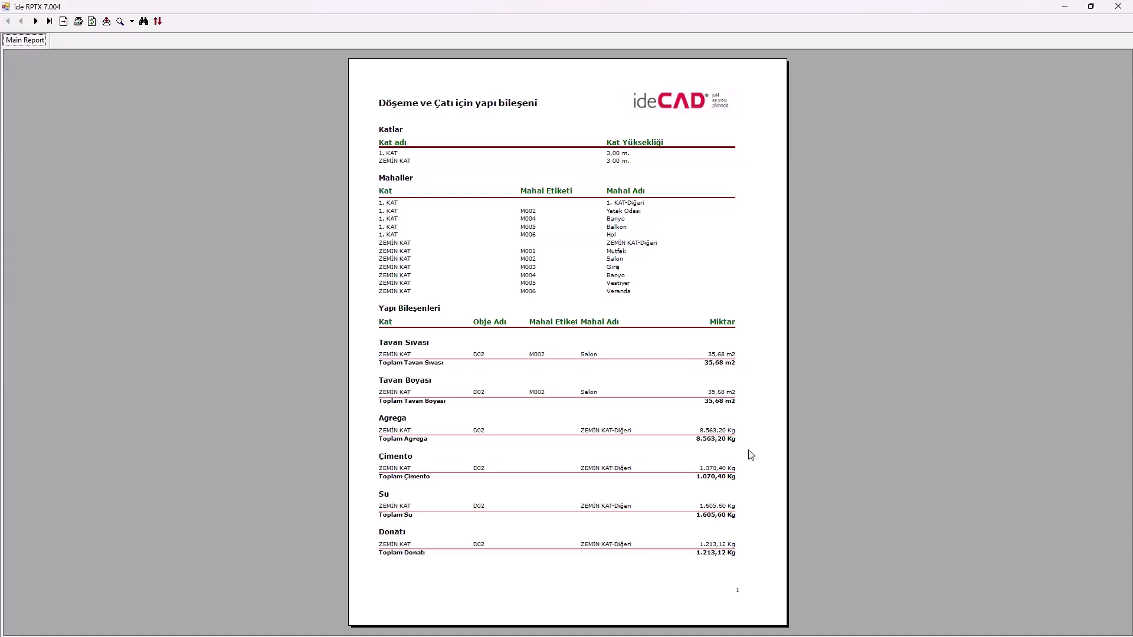
{"action": "left_click", "coordinate": [36, 22]}
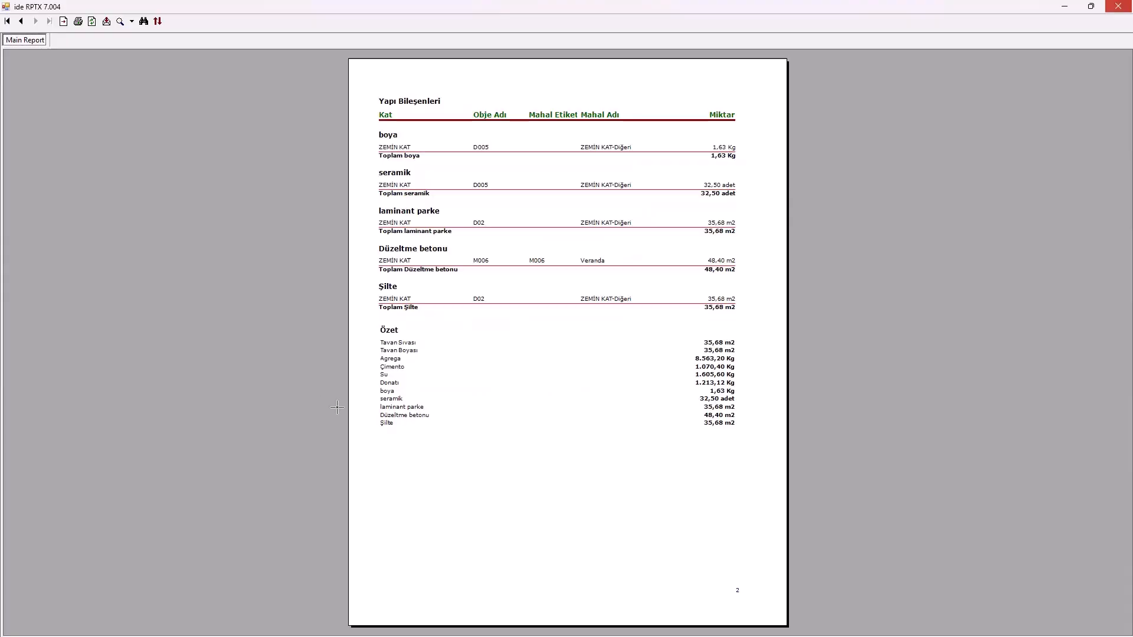
{"action": "key", "text": "alt+F4"}
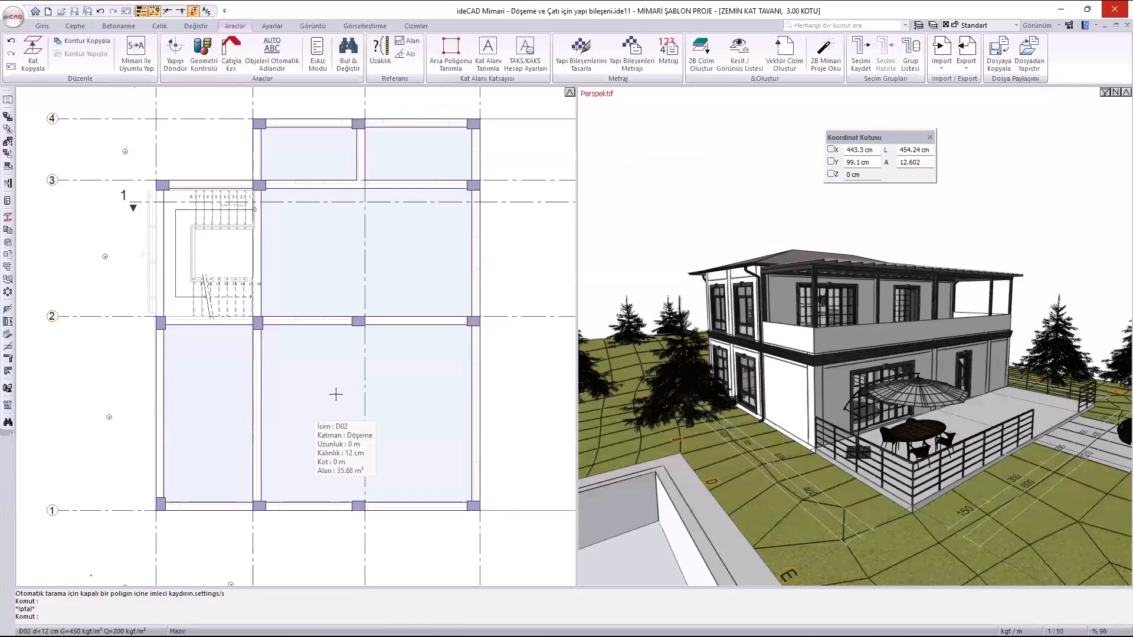
Transfer the properties of slab D02, including its building components, to the other slabs of the ground-floor ceiling.
{"action": "left_click", "coordinate": [328, 372]}
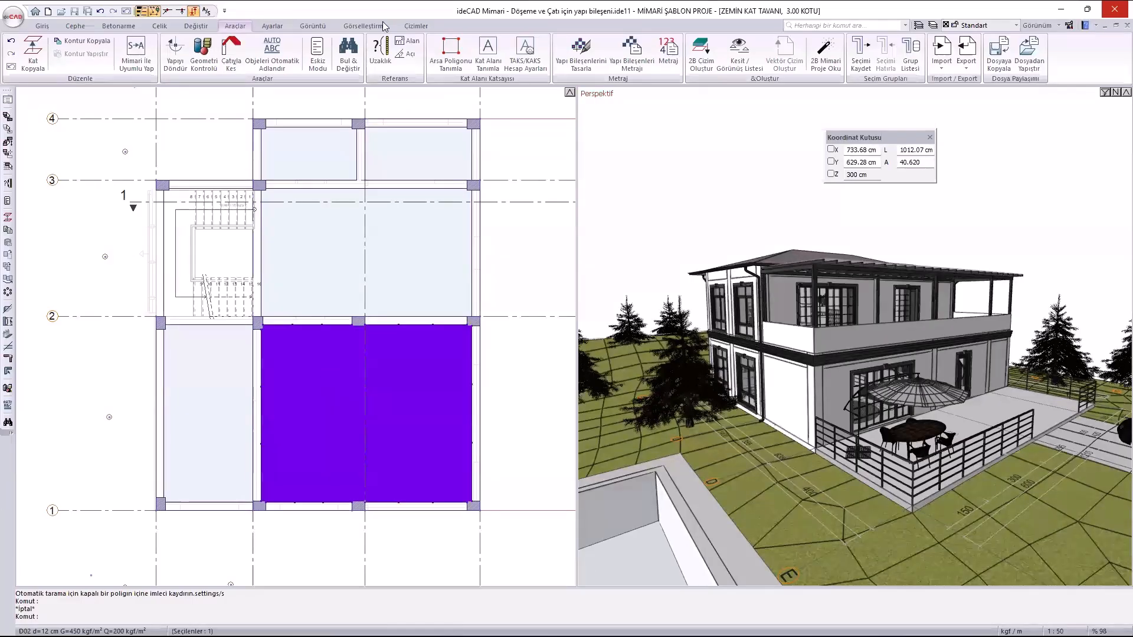
{"action": "left_click", "coordinate": [42, 26]}
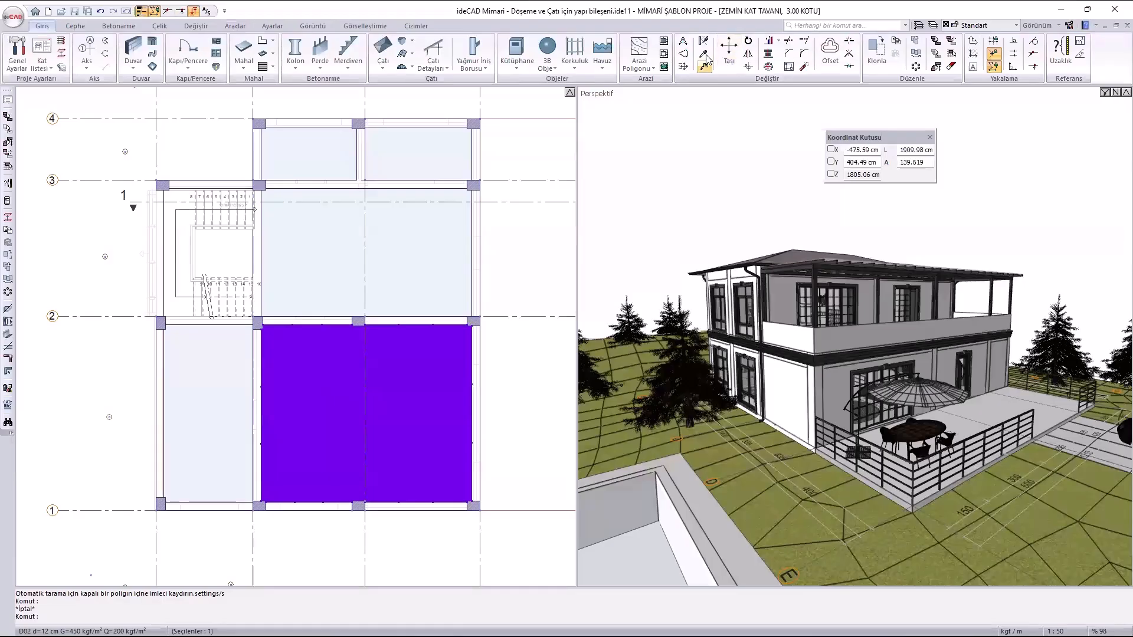
{"action": "left_click", "coordinate": [703, 66]}
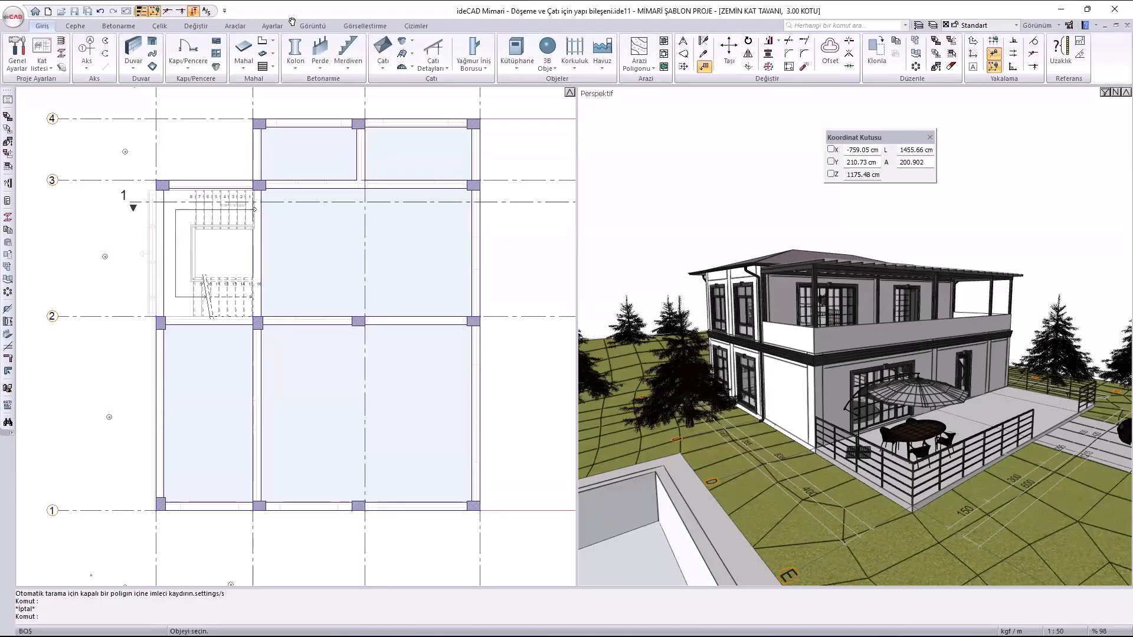
Regenerate the report grouped by component and page through it to check the material quantities of all ground-floor slabs.
{"action": "left_click", "coordinate": [235, 26]}
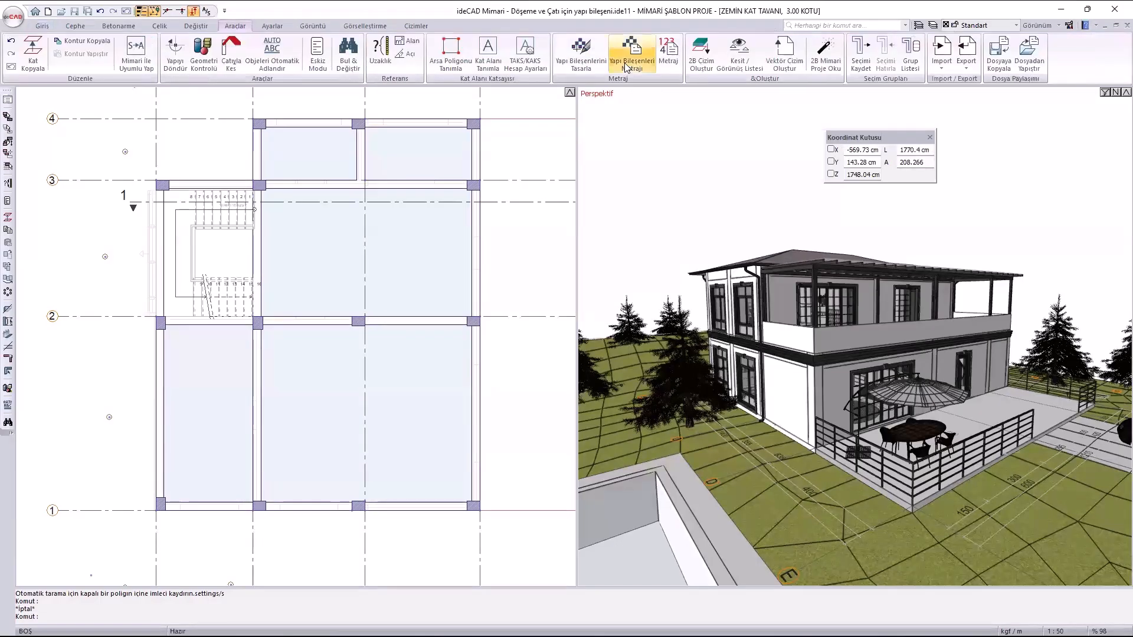
{"action": "left_click", "coordinate": [631, 56]}
{"action": "left_click", "coordinate": [716, 206]}
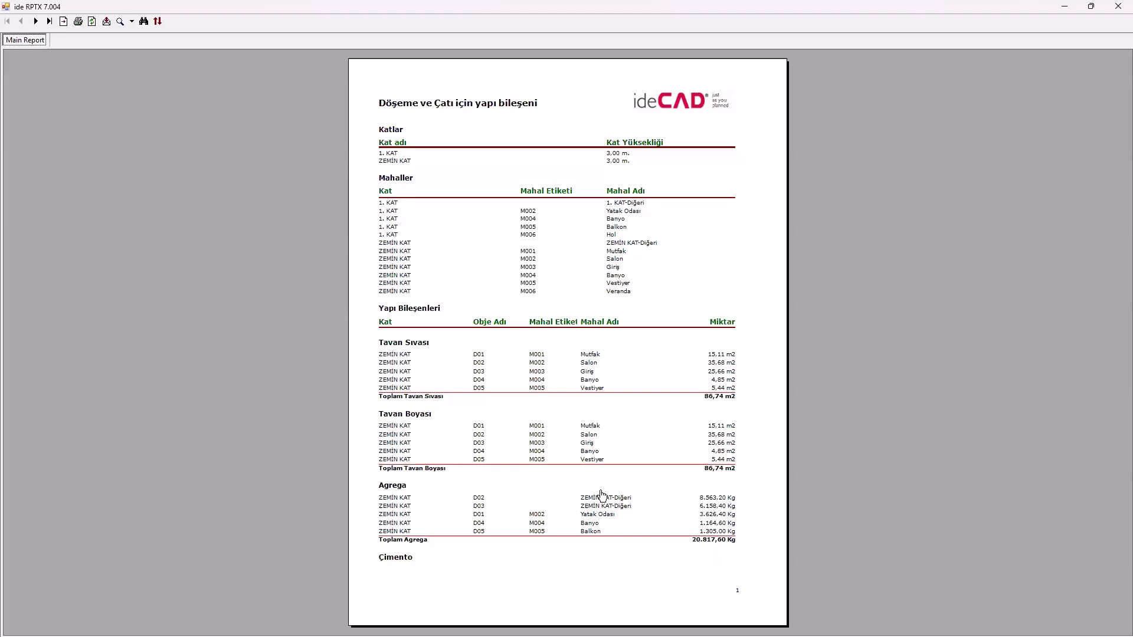
{"action": "left_click", "coordinate": [37, 21]}
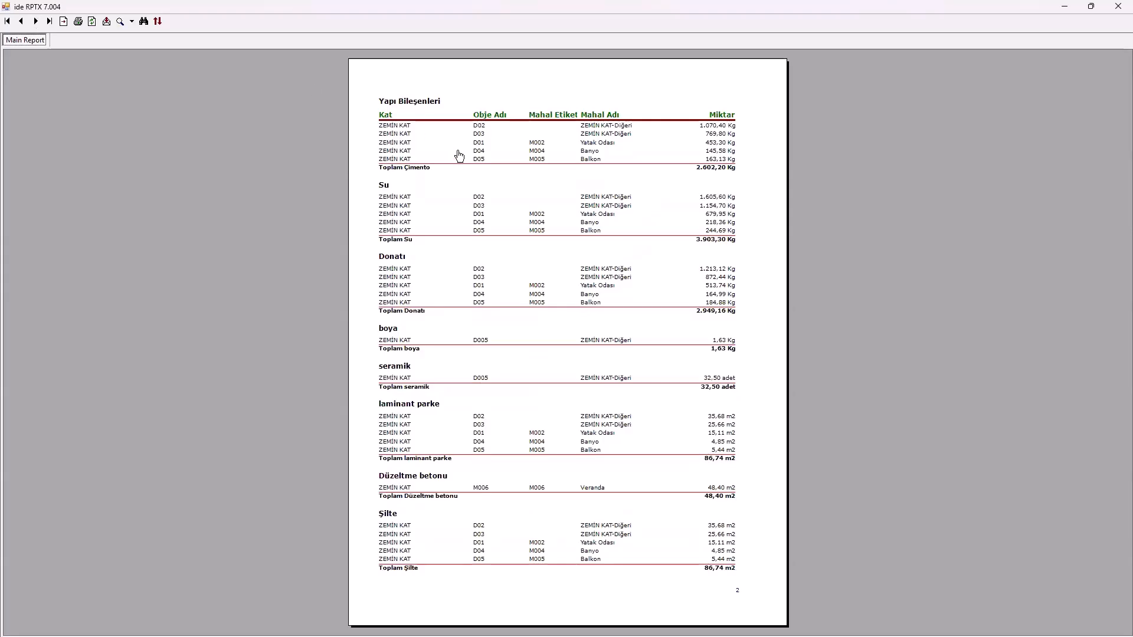
{"action": "left_click", "coordinate": [36, 21]}
{"action": "left_click", "coordinate": [22, 22]}
{"action": "left_click", "coordinate": [21, 22]}
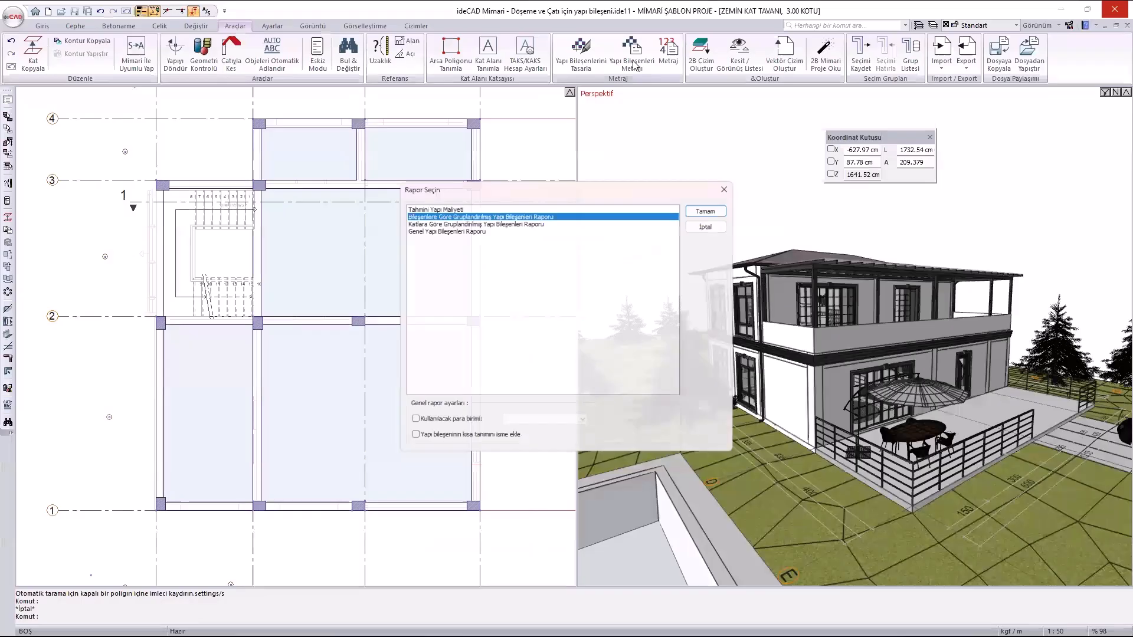
Generate the Katlara Göre Gruplandırılmış Yapı Bileşenleri Raporu, examine the quantities on both pages, and close the report.
{"action": "left_click", "coordinate": [487, 220]}
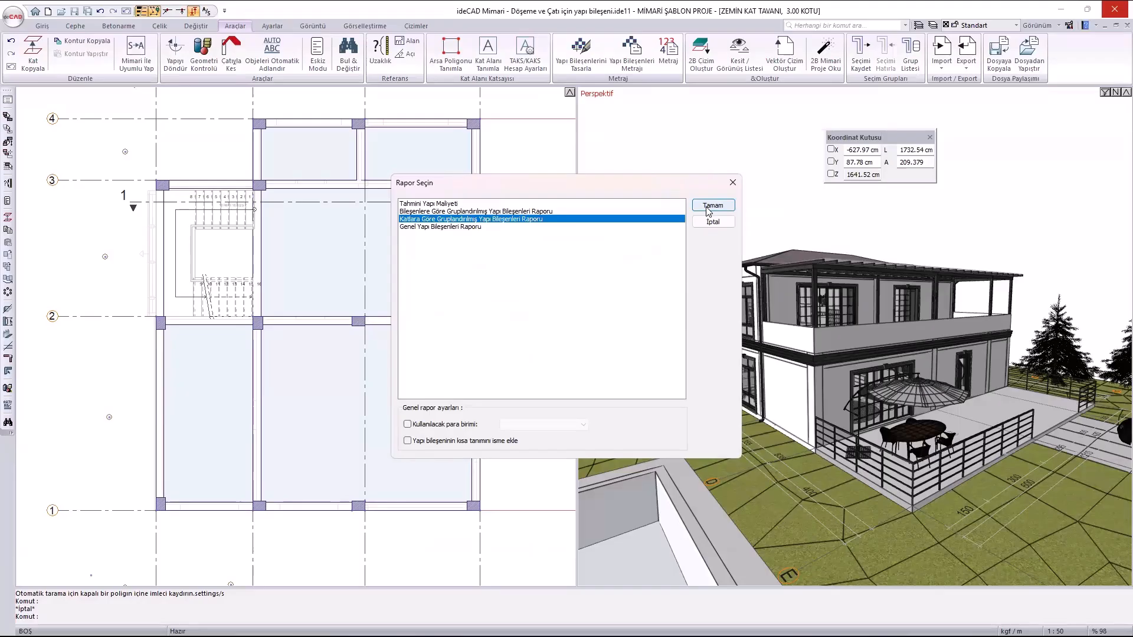
{"action": "left_click", "coordinate": [711, 207]}
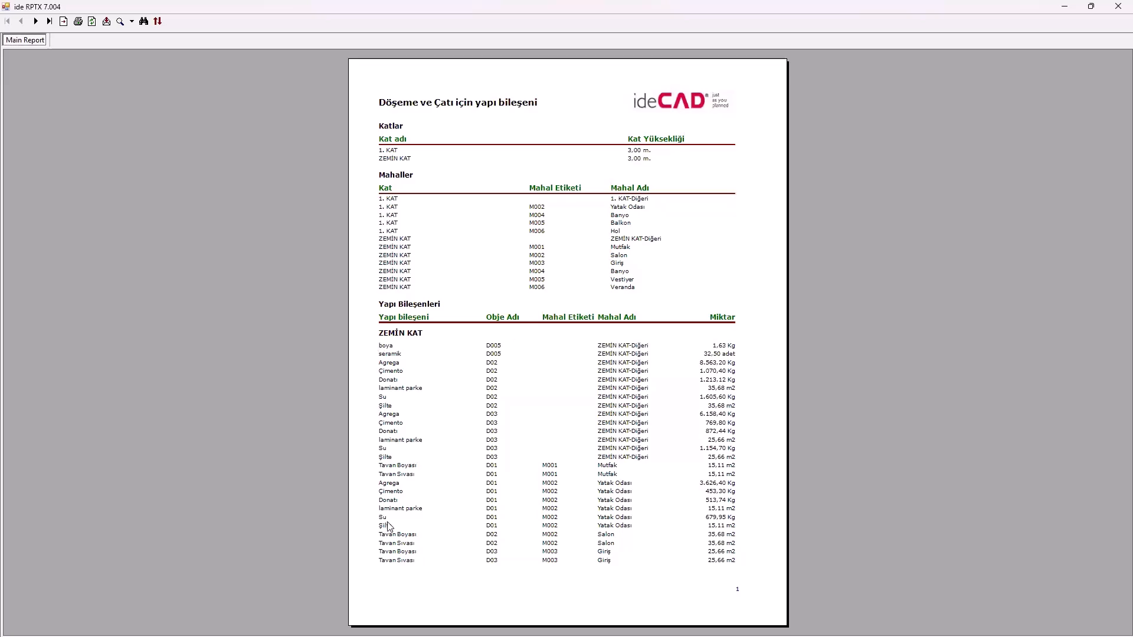
{"action": "left_click", "coordinate": [36, 22]}
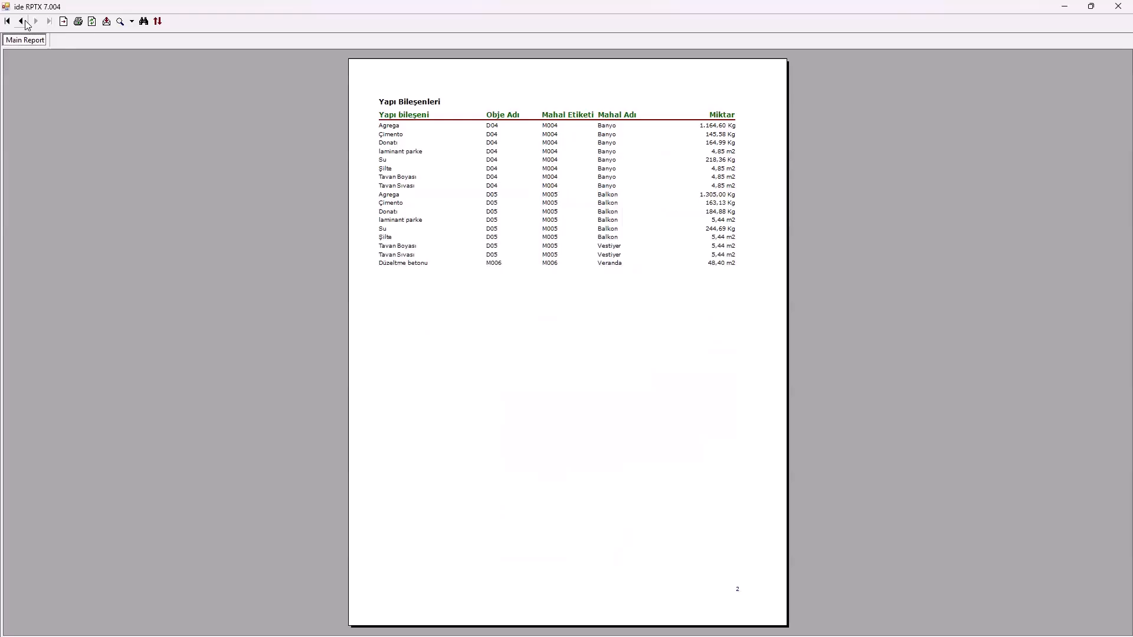
{"action": "left_click", "coordinate": [21, 22]}
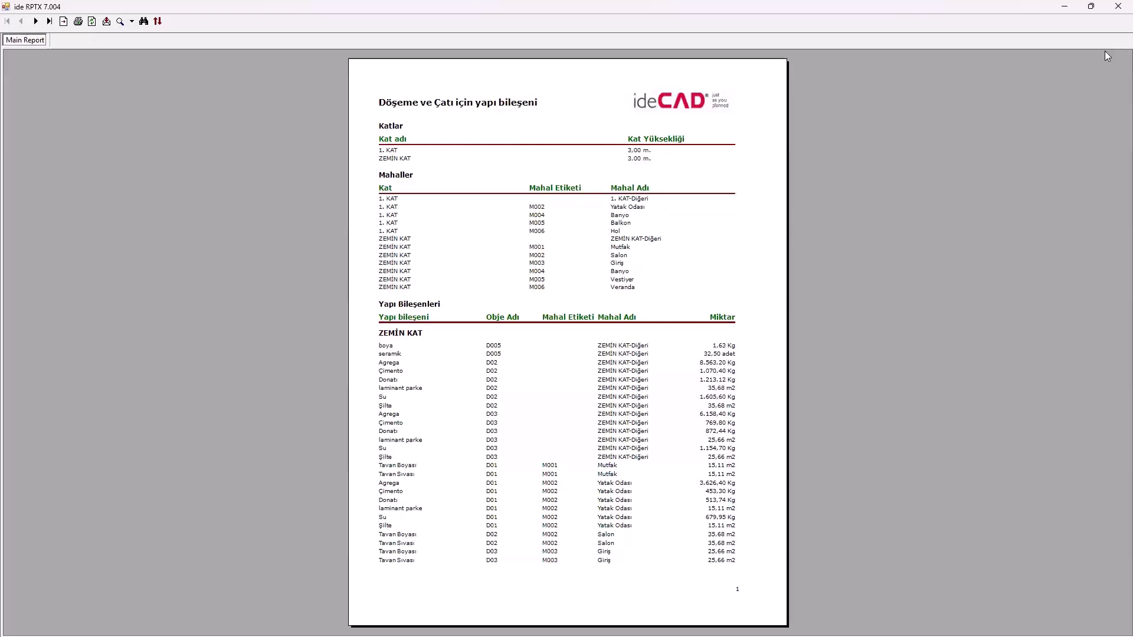
{"action": "left_click", "coordinate": [1117, 7]}
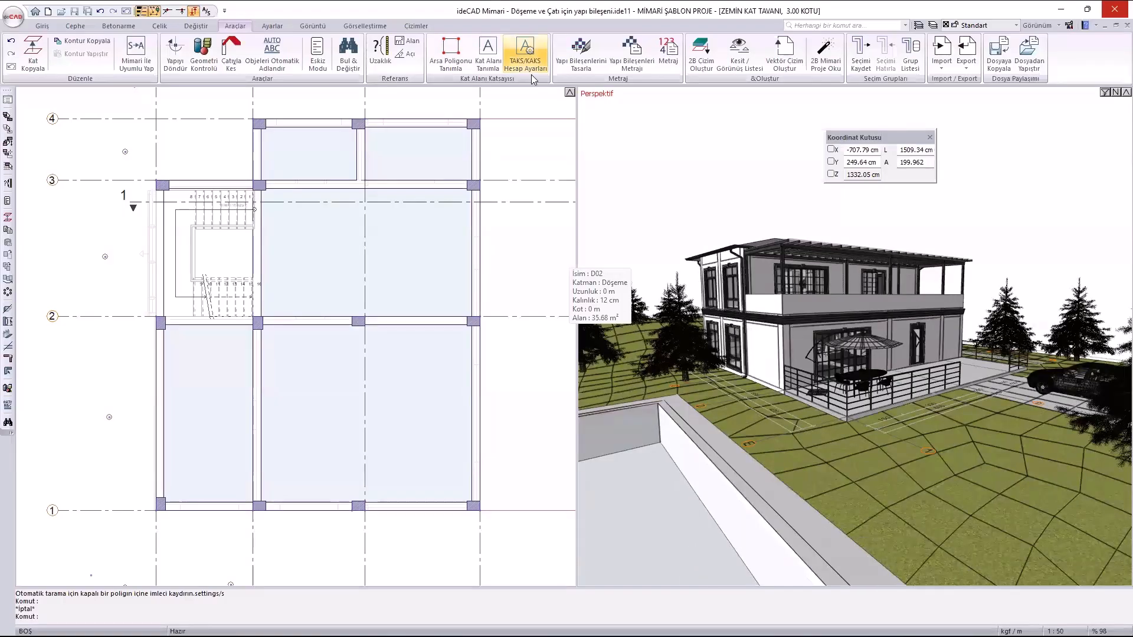
Switch from the formwork plan to the architectural plan and go up to the 1. KAT floor.
{"action": "middle_click_drag", "start_coordinate": [686, 154], "coordinate": [204, 11], "text": "ctrl"}
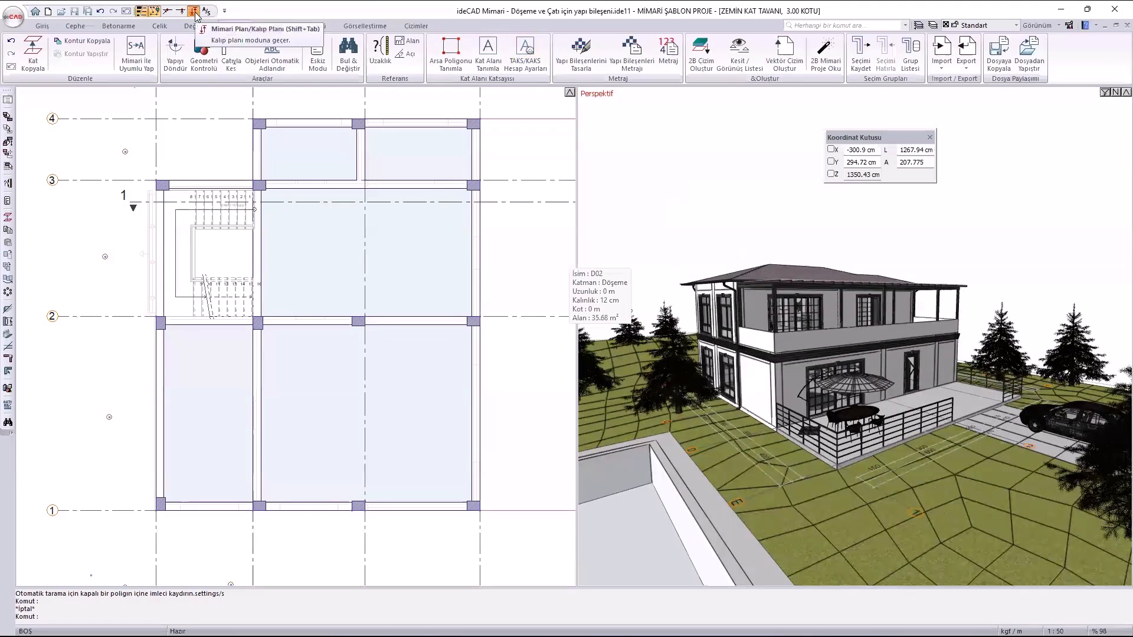
{"action": "left_click", "coordinate": [194, 11]}
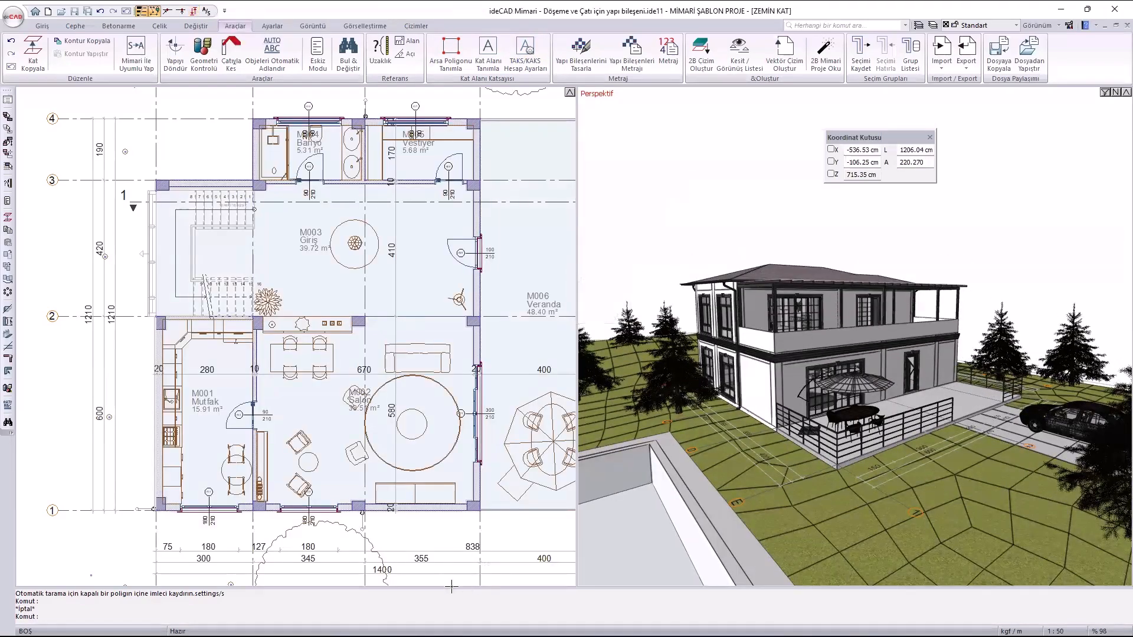
{"action": "right_click", "coordinate": [459, 557]}
{"action": "left_click", "coordinate": [494, 567]}
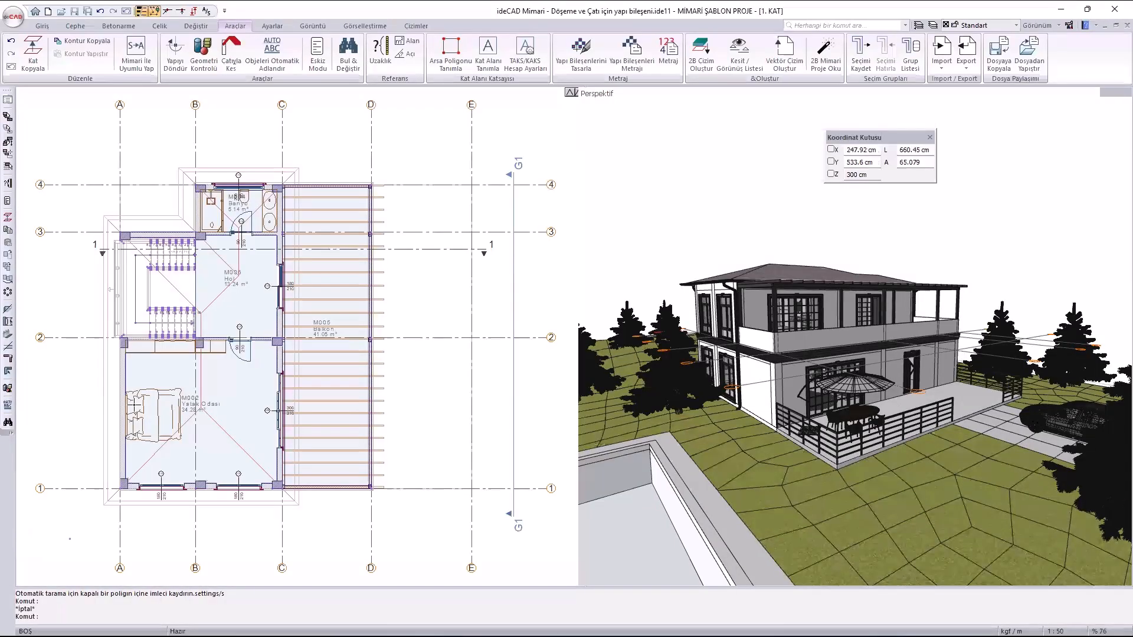
{"action": "scroll", "coordinate": [204, 177], "scroll_direction": "up", "scroll_amount": 1}
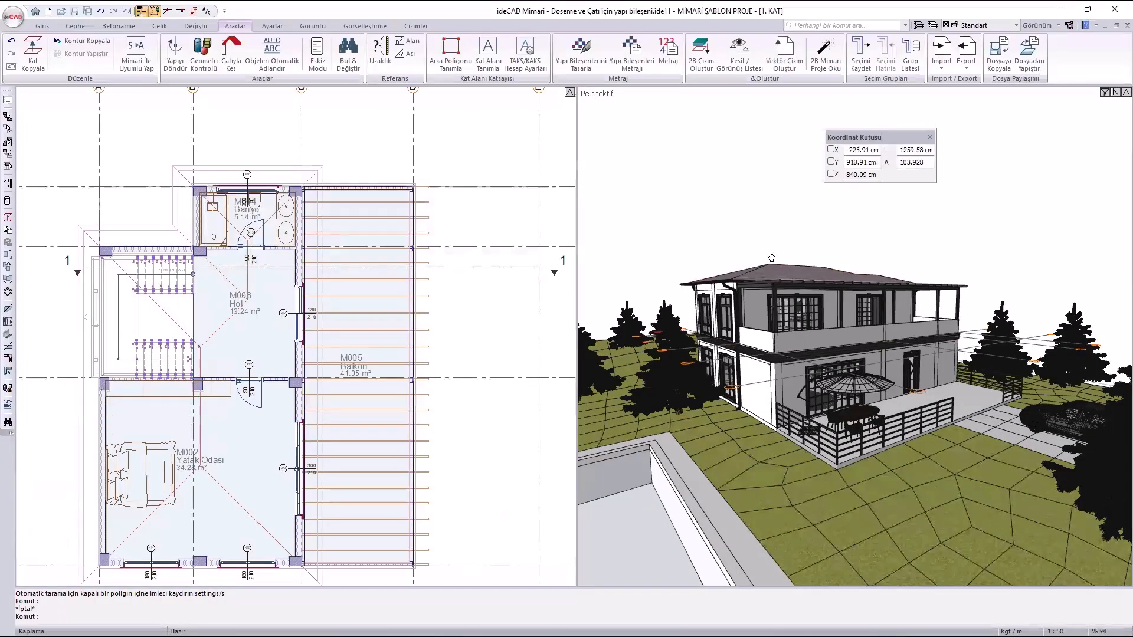
{"action": "left_click", "coordinate": [807, 302]}
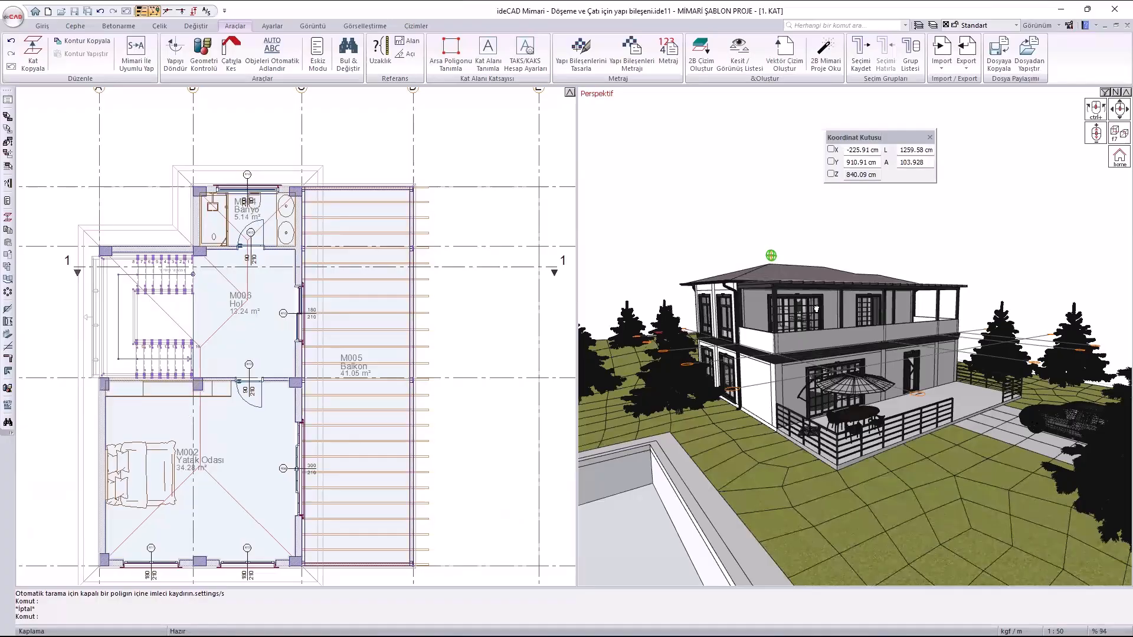
{"action": "middle_click_drag", "start_coordinate": [816, 309], "coordinate": [768, 276], "text": "ctrl"}
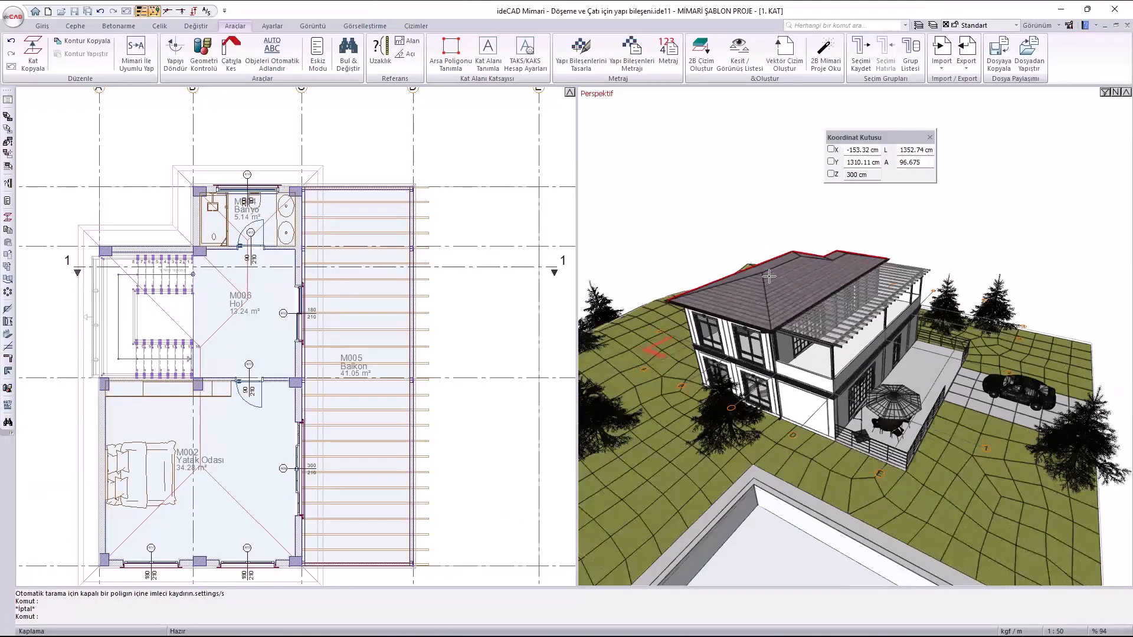
{"action": "scroll", "coordinate": [769, 276], "scroll_direction": "up", "scroll_amount": 1}
{"action": "mouse_move", "coordinate": [769, 276]}
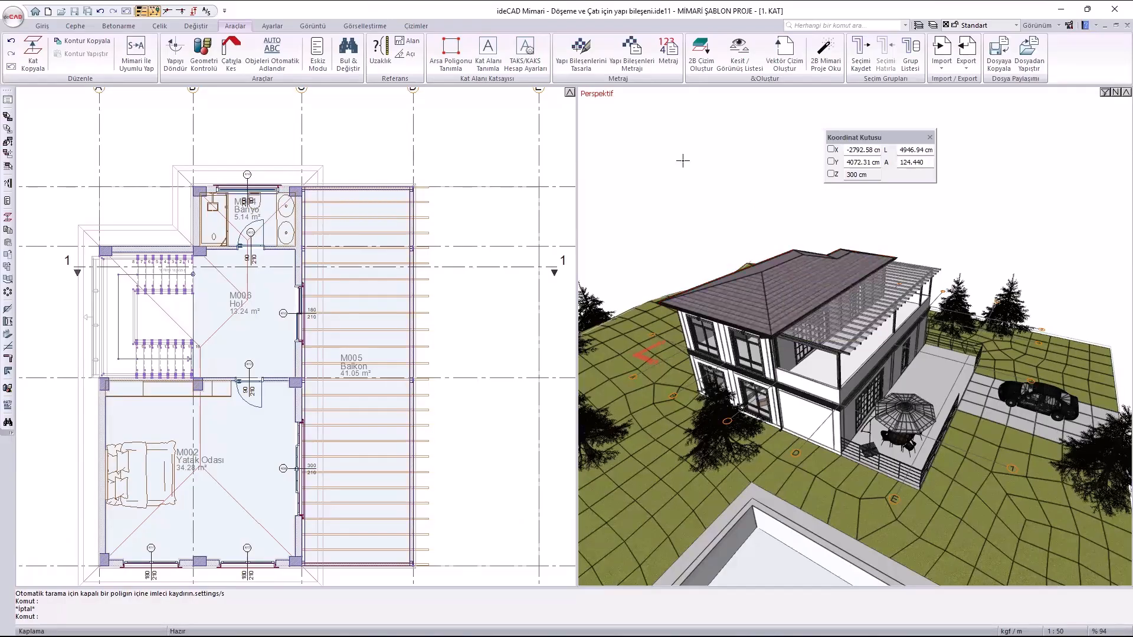
Create a new material in the material settings named Kiremit with the short description K.
{"action": "left_click", "coordinate": [581, 51]}
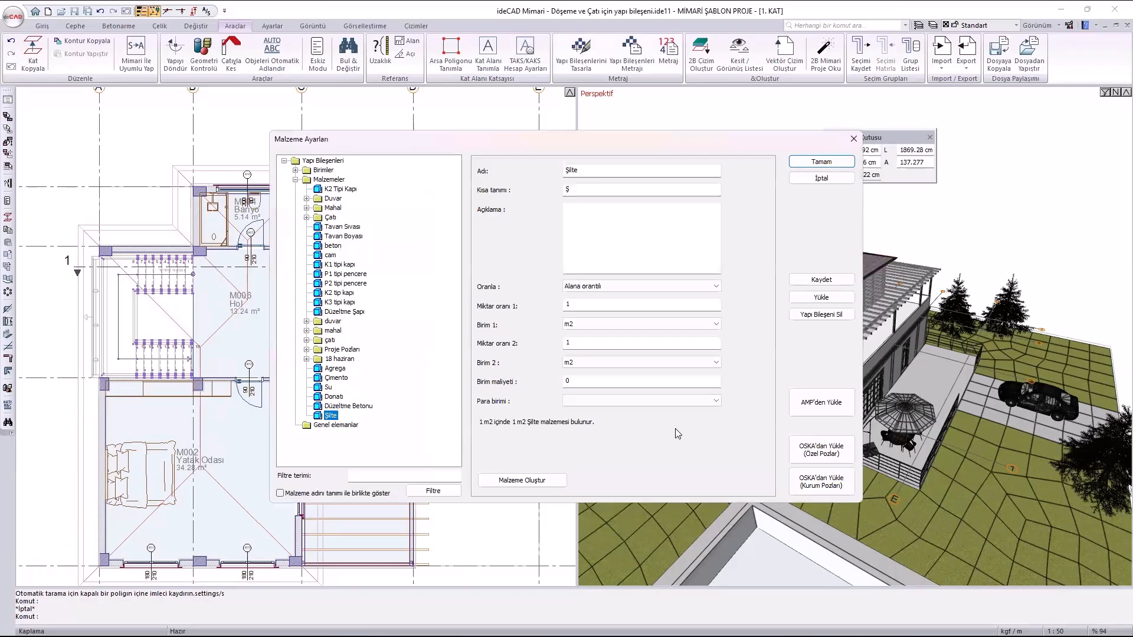
{"action": "left_click", "coordinate": [540, 483]}
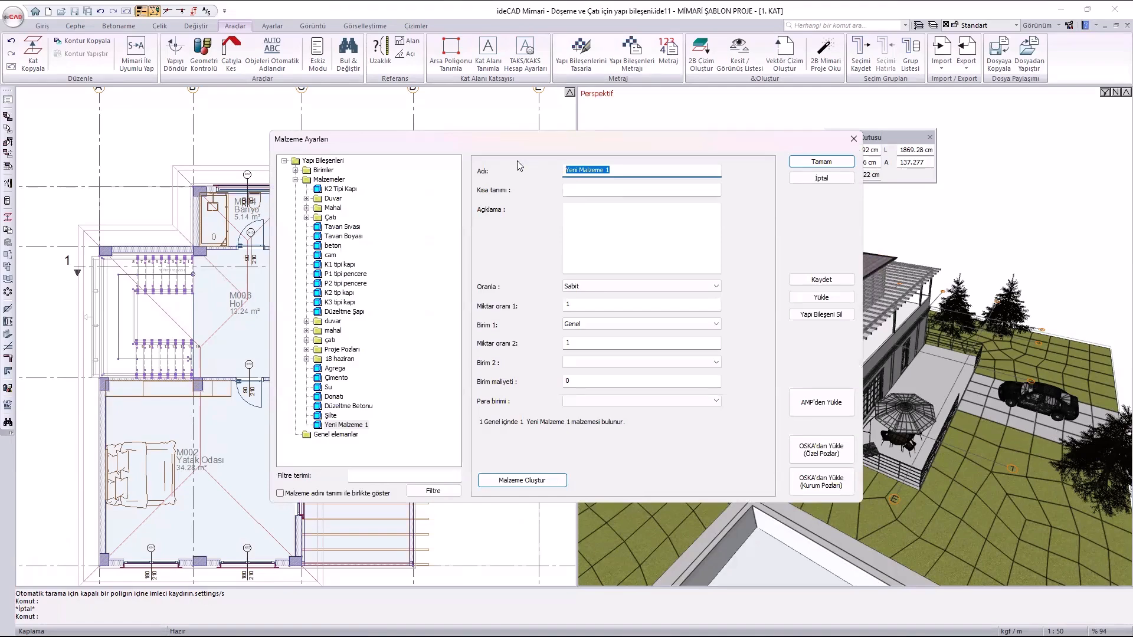
{"action": "type", "text": "Kir"}
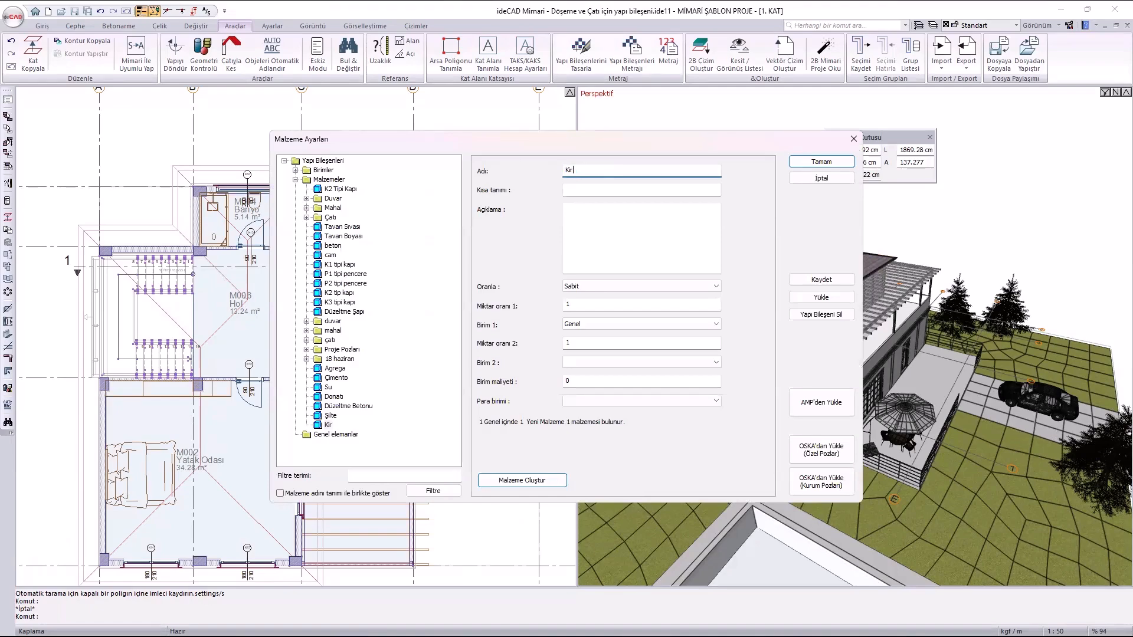
{"action": "type", "text": "emit"}
{"action": "left_click", "coordinate": [583, 188]}
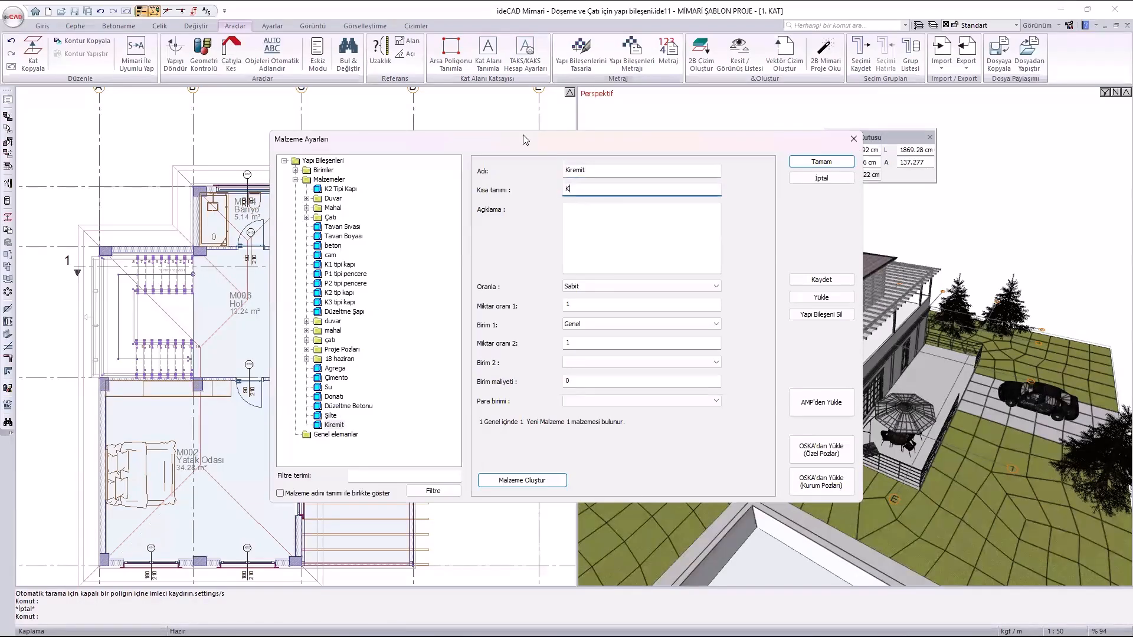
{"action": "type", "text": "K"}
Make the Kiremit material proportional to area (Alana orantılı) and set its first unit to m2.
{"action": "left_click", "coordinate": [600, 286]}
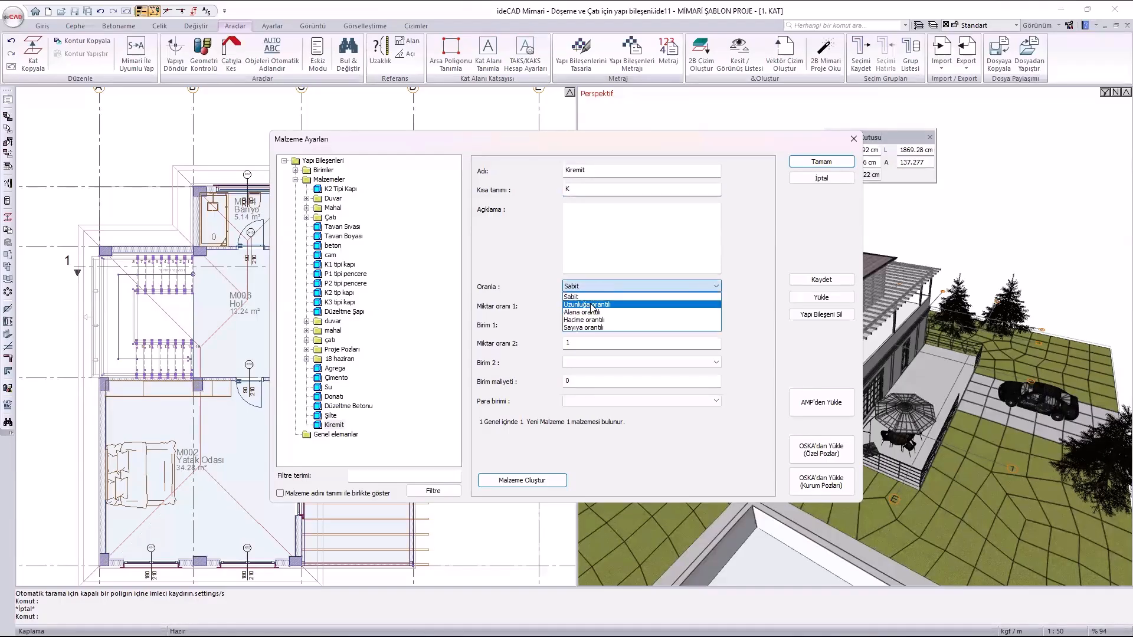
{"action": "left_click", "coordinate": [592, 312]}
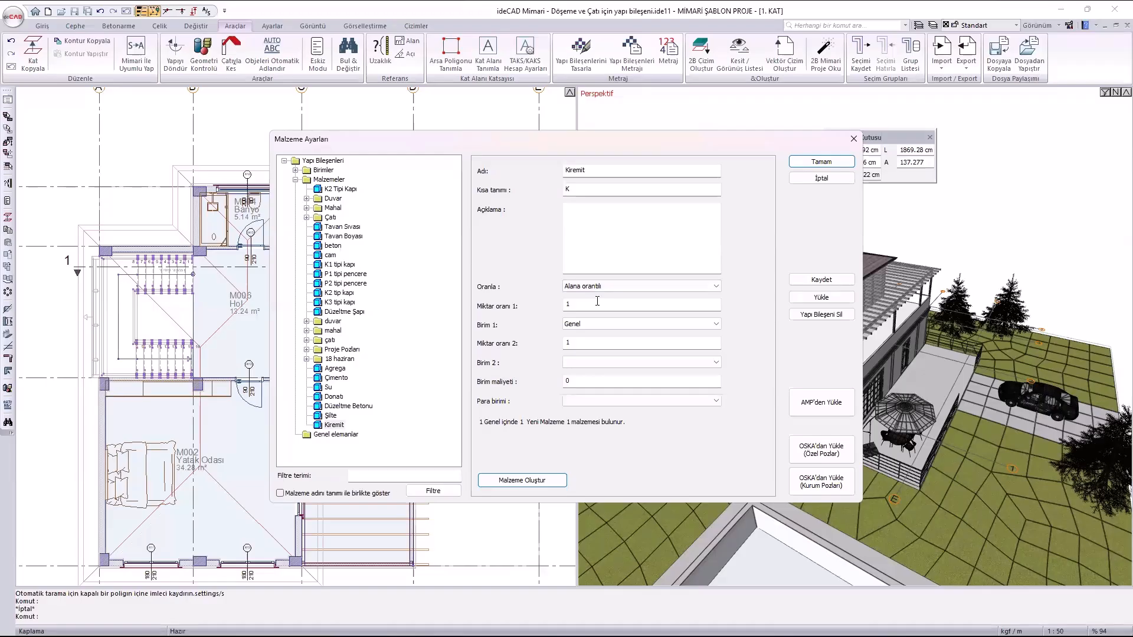
{"action": "left_click", "coordinate": [583, 326]}
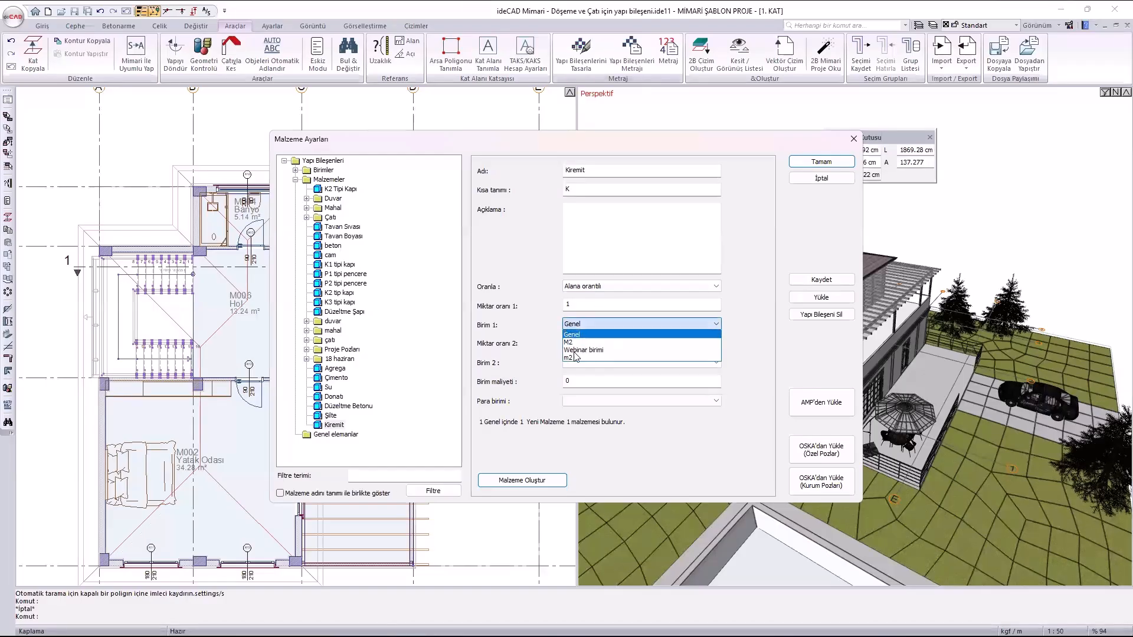
{"action": "left_click", "coordinate": [574, 358]}
Set the Kiremit material's second quantity ratio to 25 and its second unit to adet.
{"action": "left_click", "coordinate": [575, 362]}
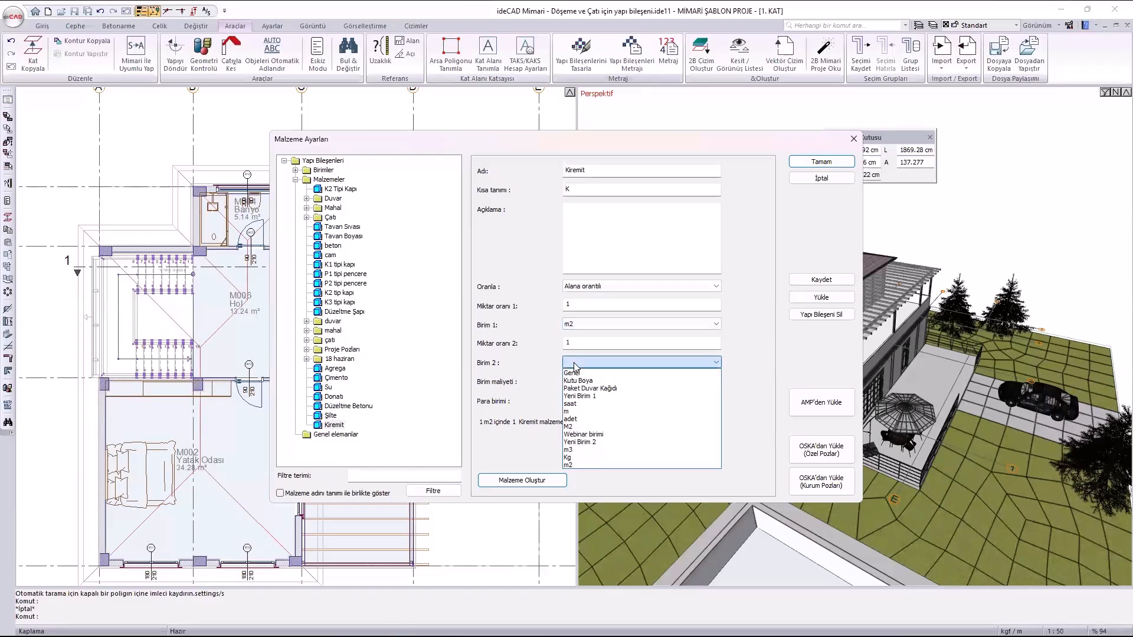
{"action": "left_click", "coordinate": [581, 342]}
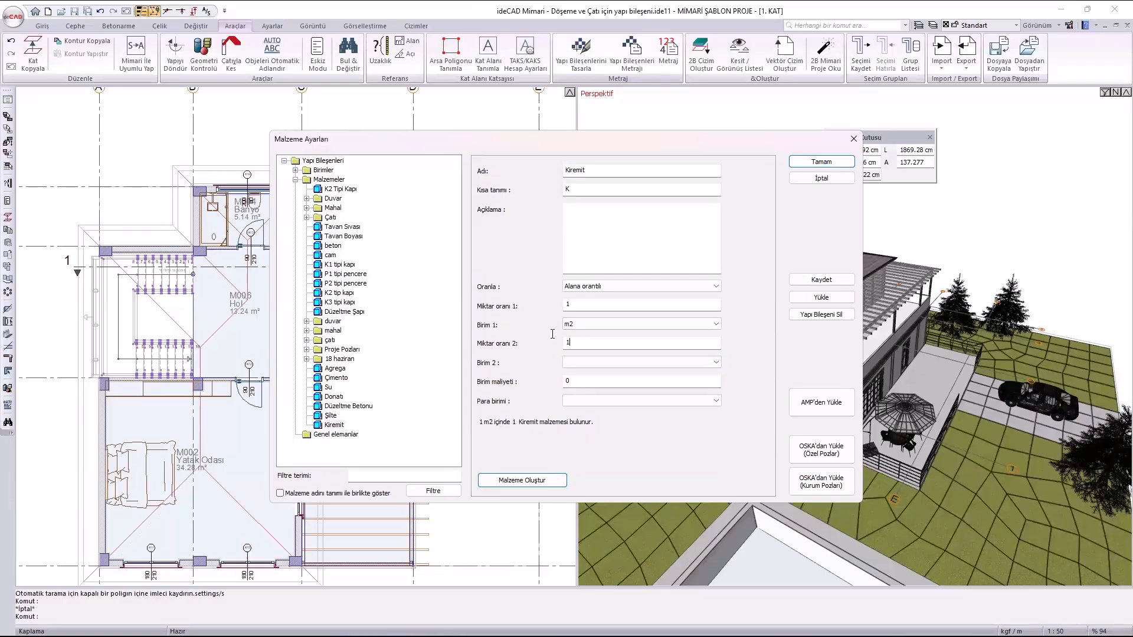
{"action": "double_click", "coordinate": [581, 342]}
{"action": "type", "text": "35"}
{"action": "key", "text": "BackSpace"}
{"action": "key", "text": "BackSpace"}
{"action": "type", "text": "25"}
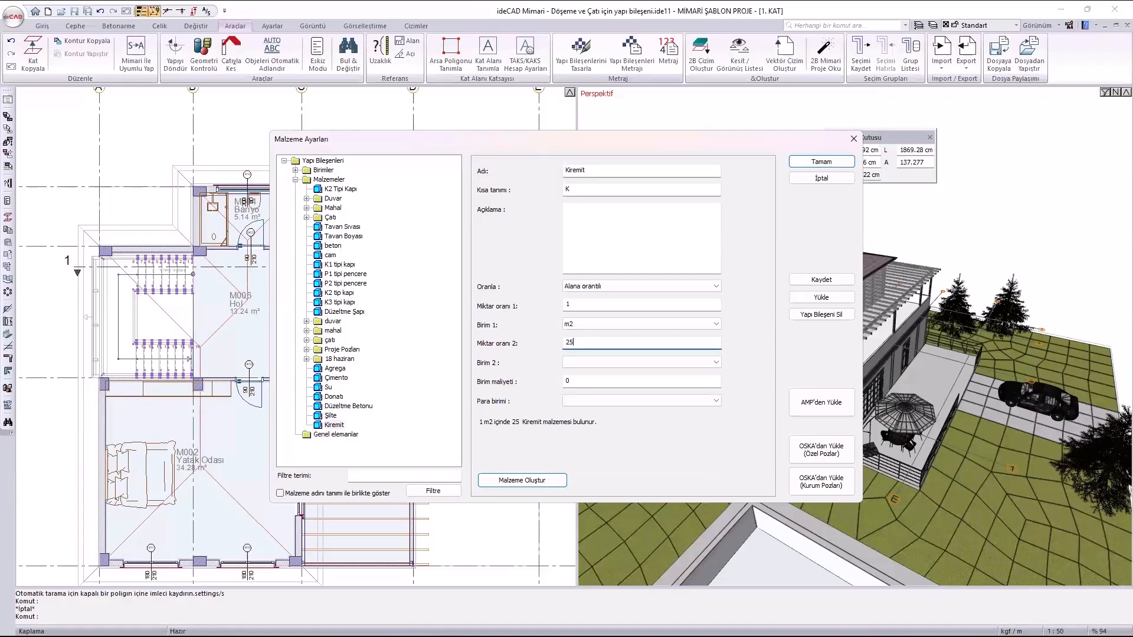
{"action": "left_click", "coordinate": [587, 363]}
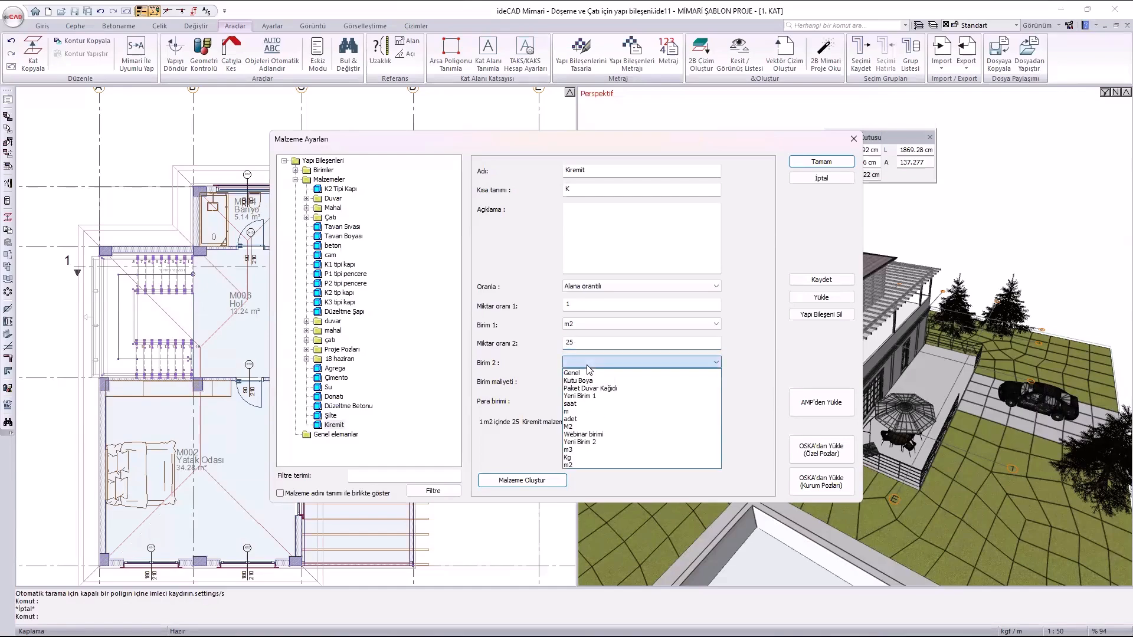
{"action": "left_click", "coordinate": [590, 419]}
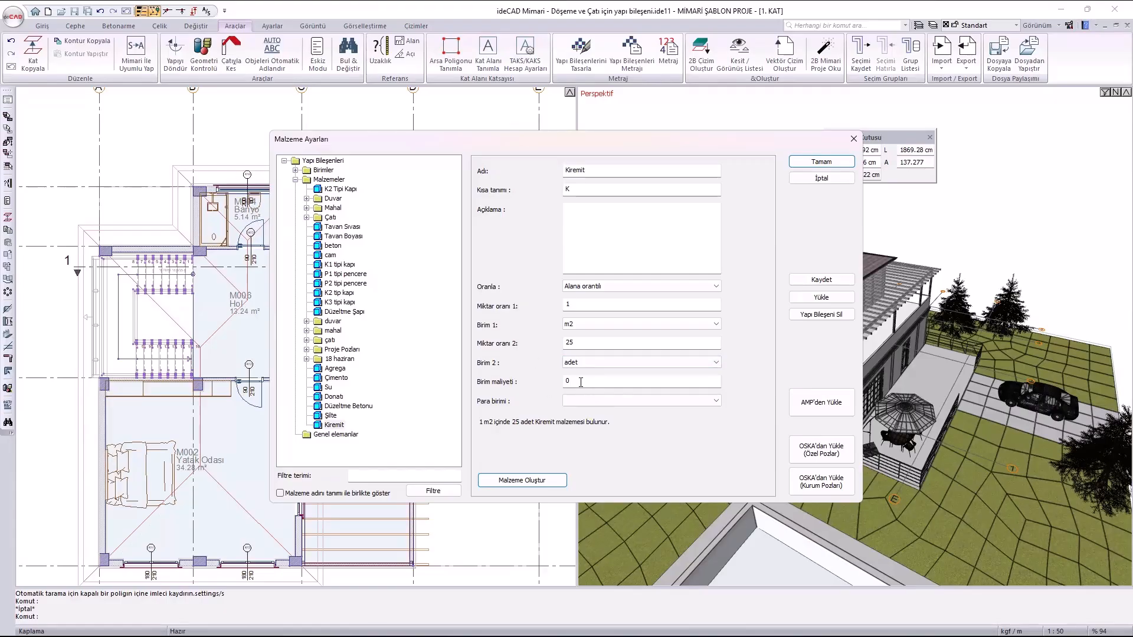
Create another material named Aşık with the short description A.
{"action": "left_click", "coordinate": [544, 483]}
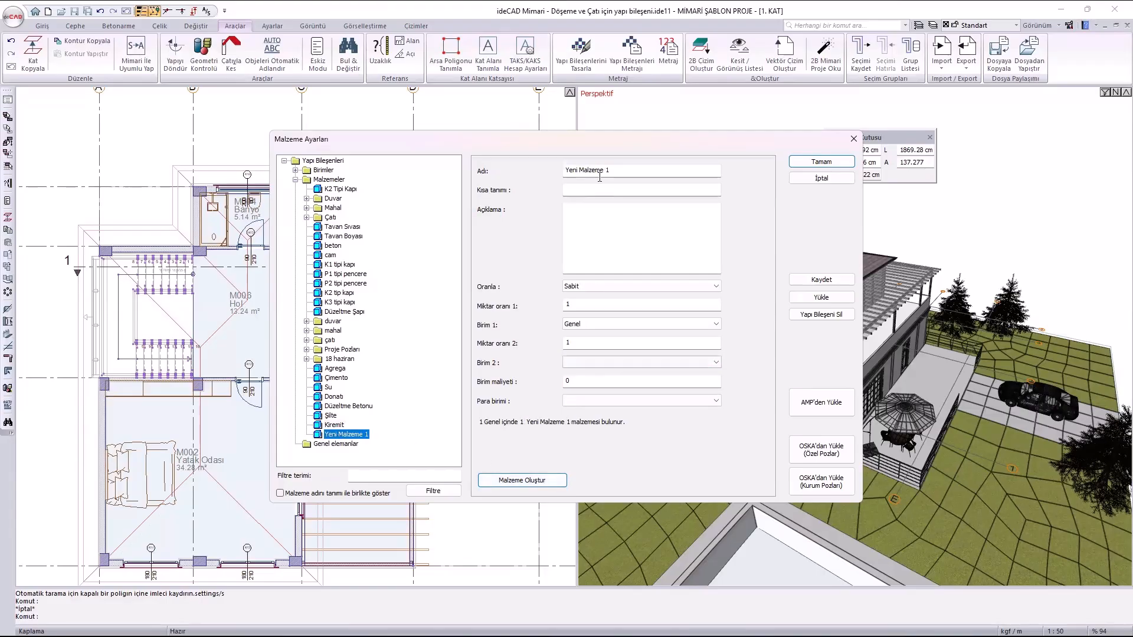
{"action": "triple_click", "coordinate": [636, 172]}
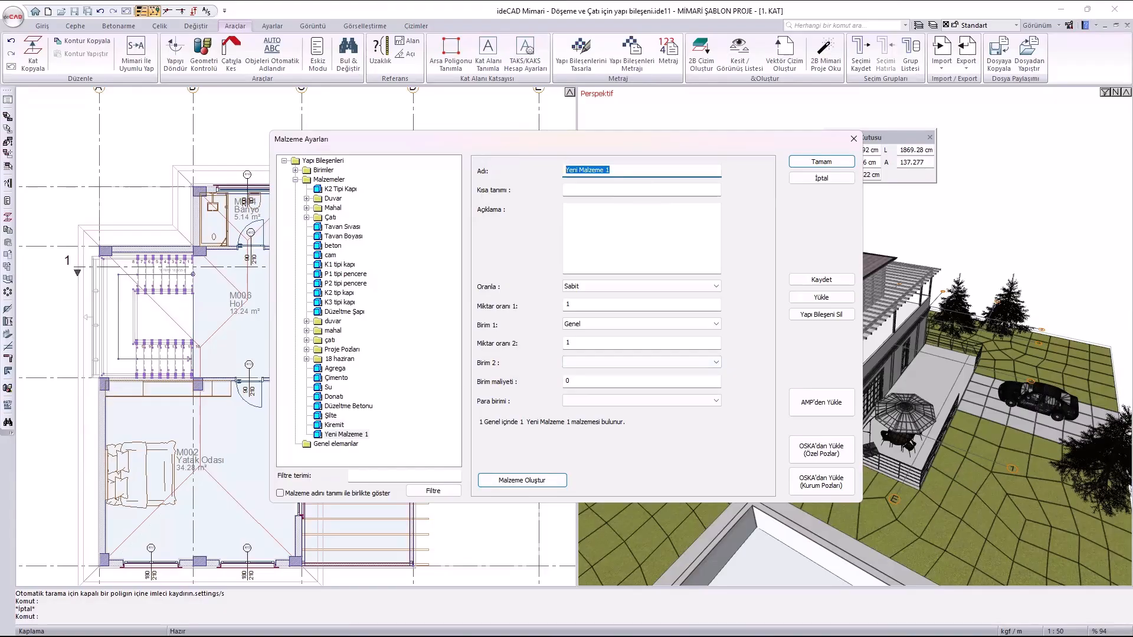
{"action": "type", "text": "Aşık"}
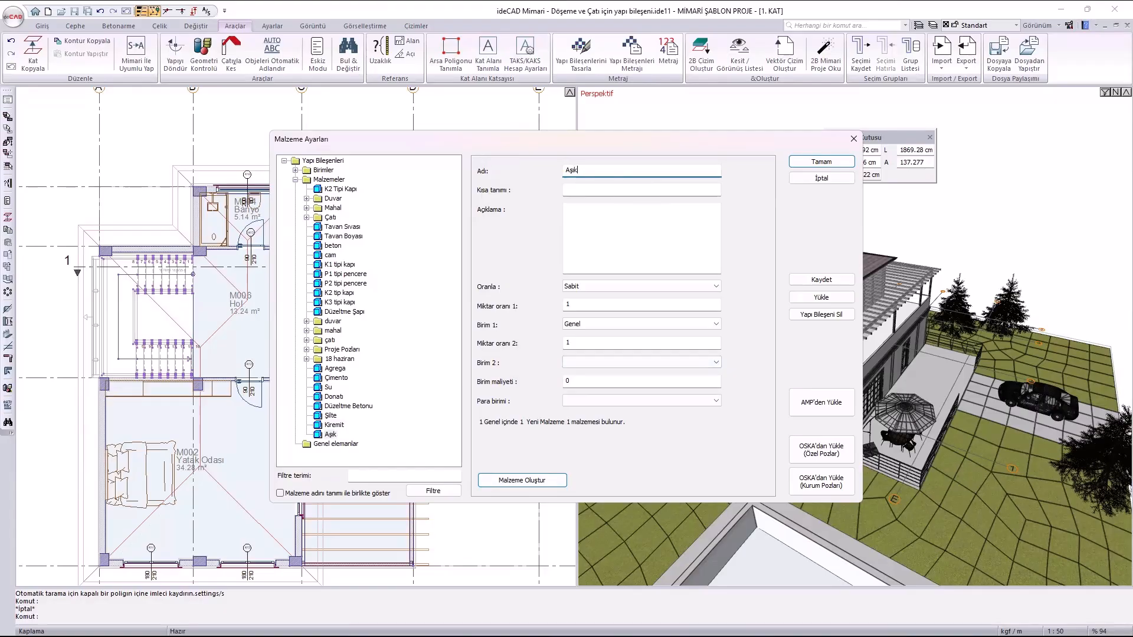
{"action": "left_click", "coordinate": [590, 187]}
{"action": "type", "text": "A"}
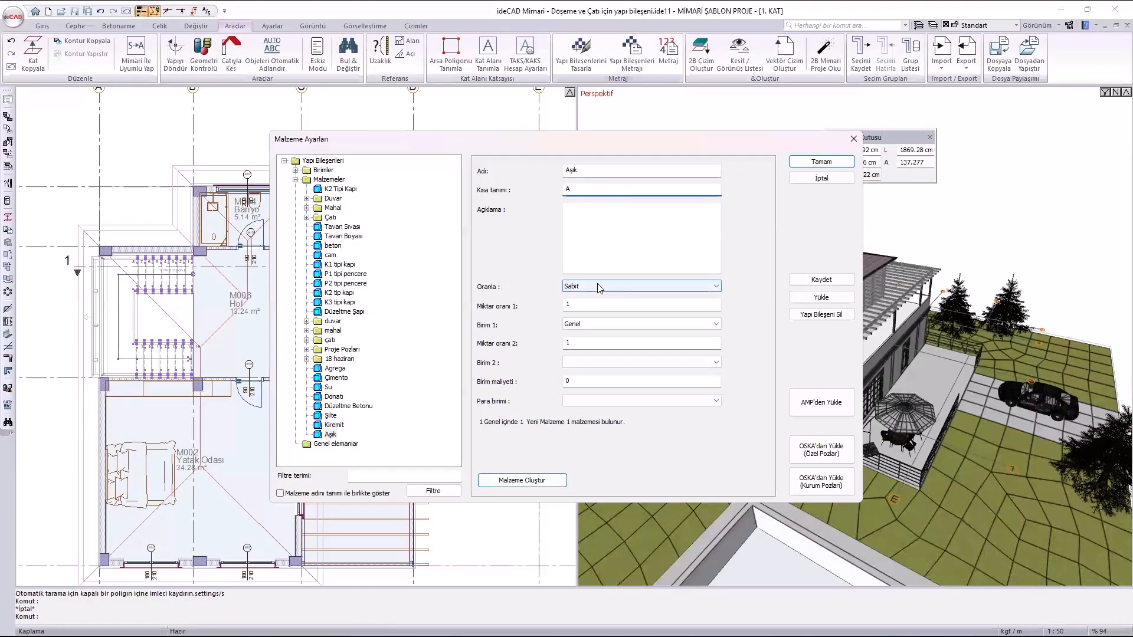
Make the Aşık material proportional to area (Alana orantılı), with m2 as first unit, m as second unit and a second quantity ratio of 0.5.
{"action": "left_click", "coordinate": [597, 286]}
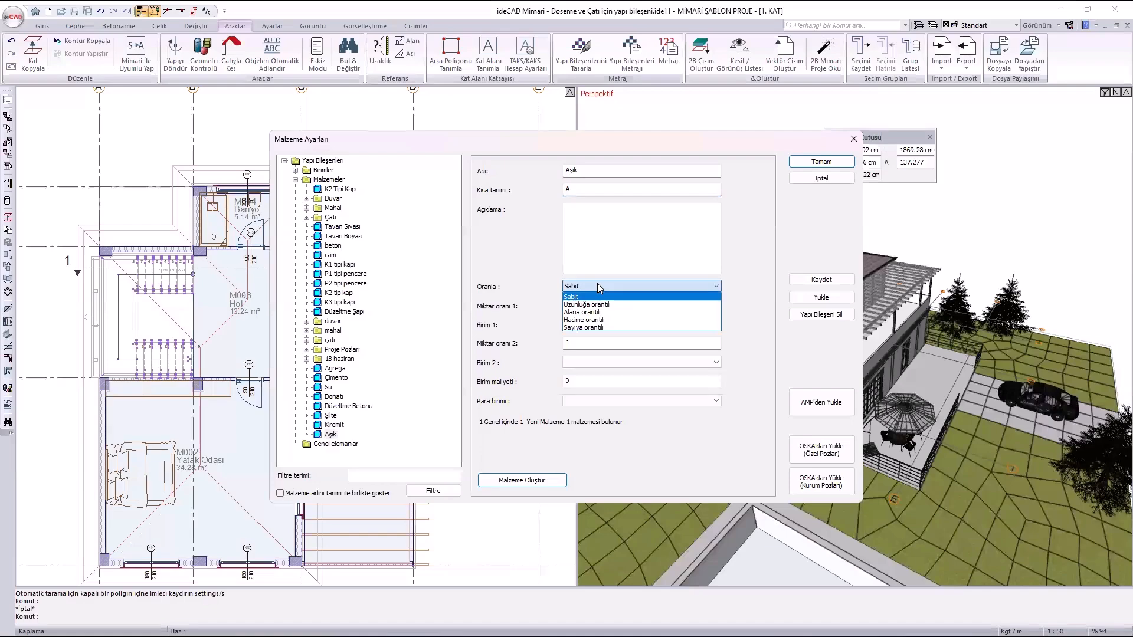
{"action": "left_click", "coordinate": [584, 312]}
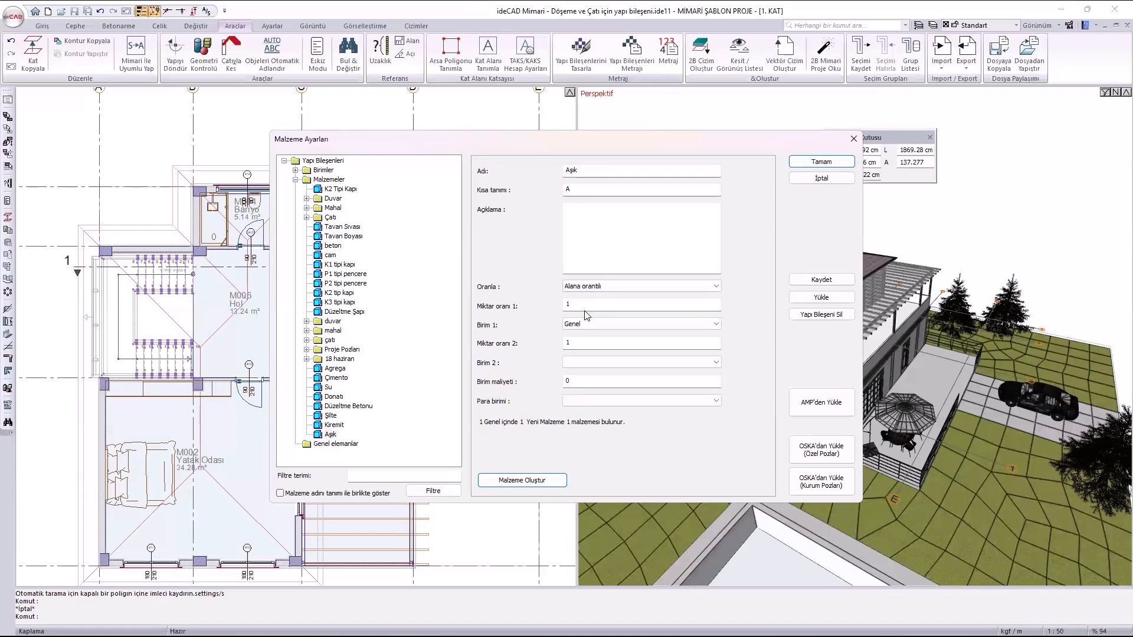
{"action": "left_click", "coordinate": [587, 324]}
{"action": "left_click", "coordinate": [578, 341]}
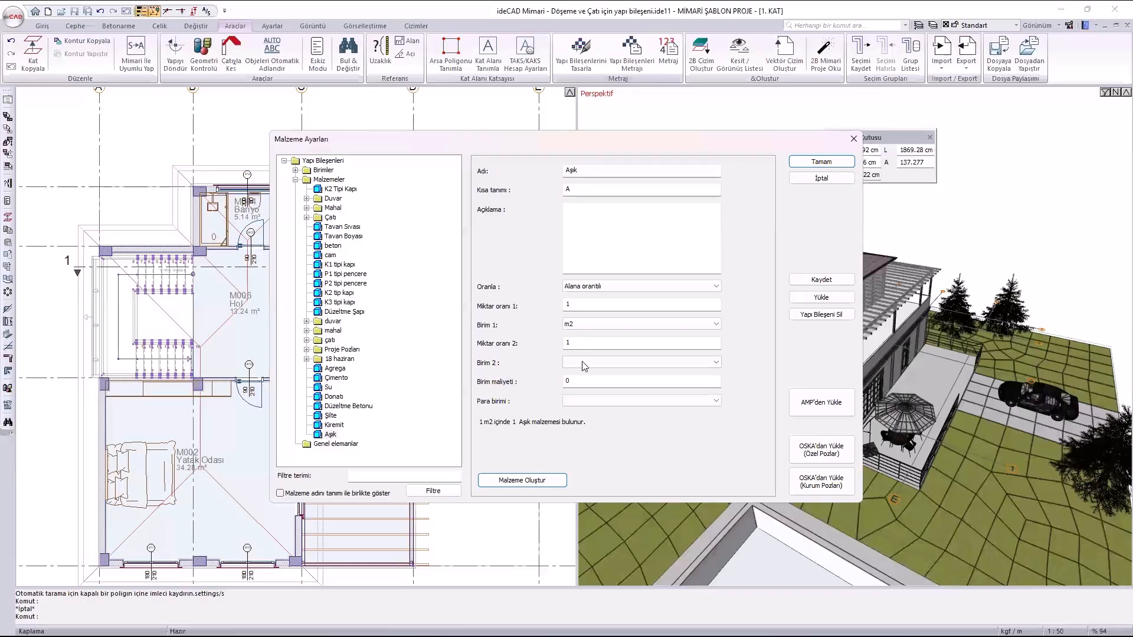
{"action": "left_click", "coordinate": [583, 363]}
{"action": "left_click", "coordinate": [586, 339]}
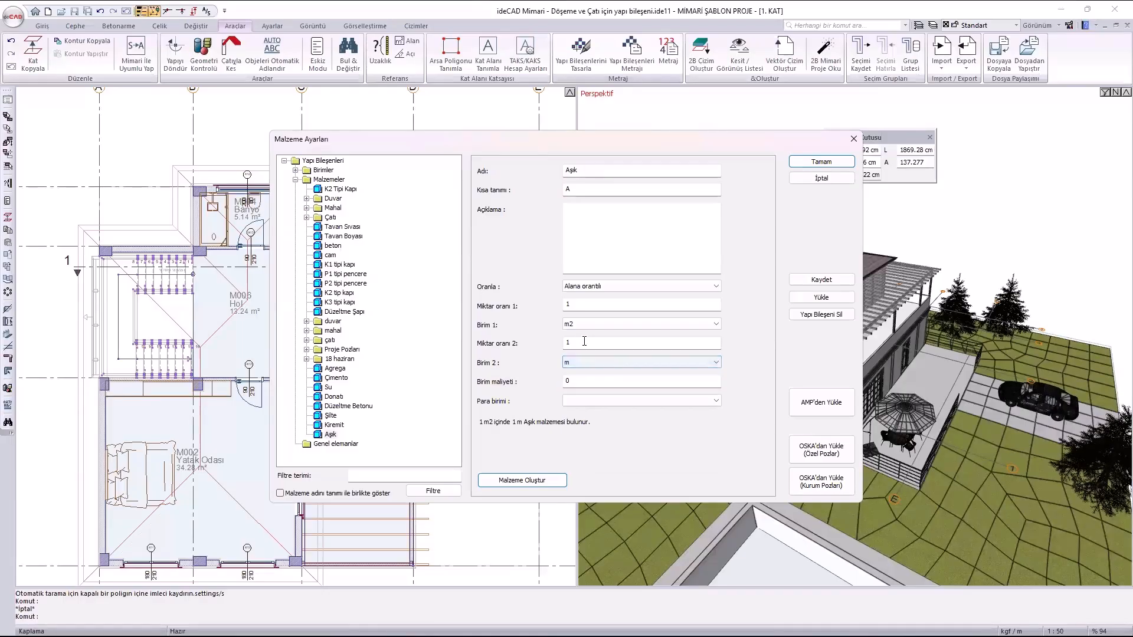
{"action": "left_click_drag", "start_coordinate": [584, 341], "coordinate": [508, 329]}
{"action": "type", "text": "0.5"}
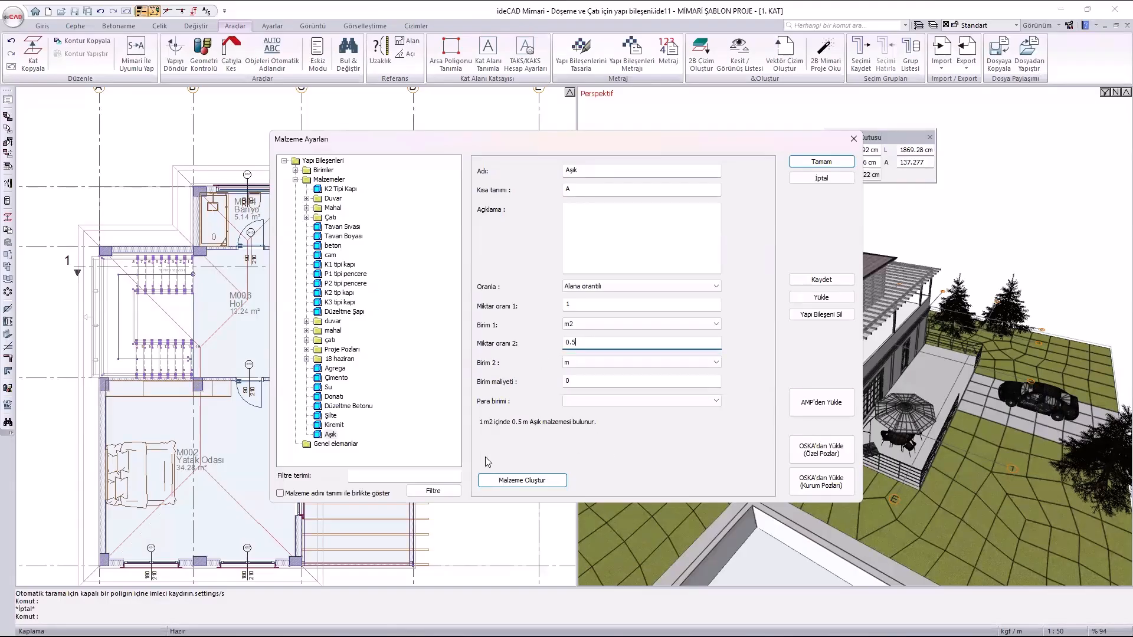
Create another material named 5/10 mertek with the short description M.
{"action": "left_click", "coordinate": [514, 479]}
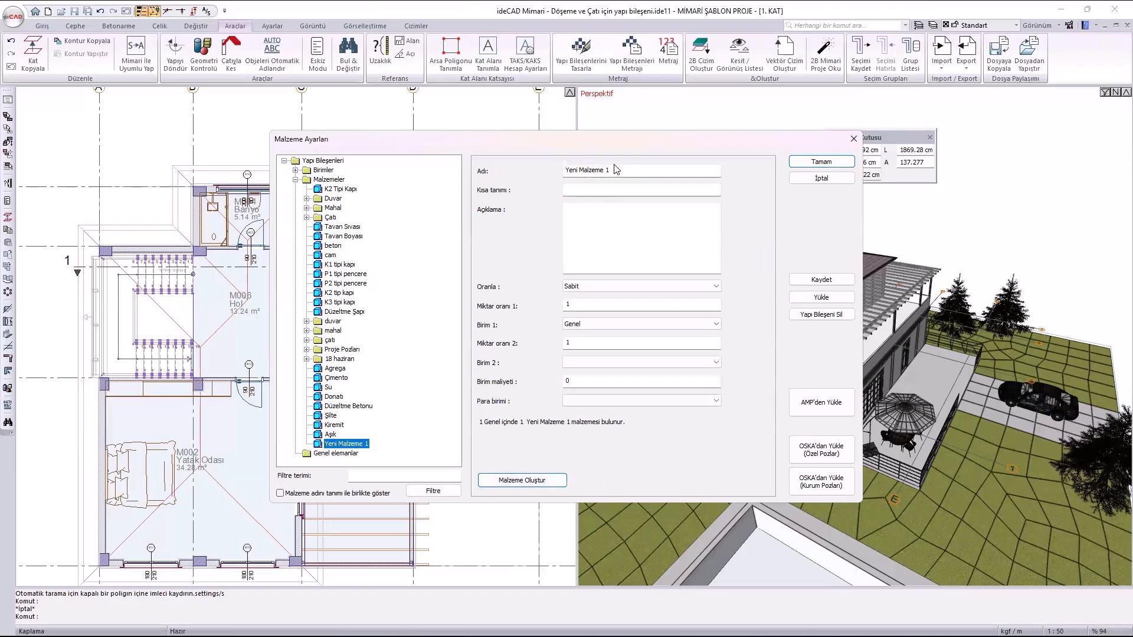
{"action": "left_click_drag", "start_coordinate": [625, 171], "coordinate": [469, 170]}
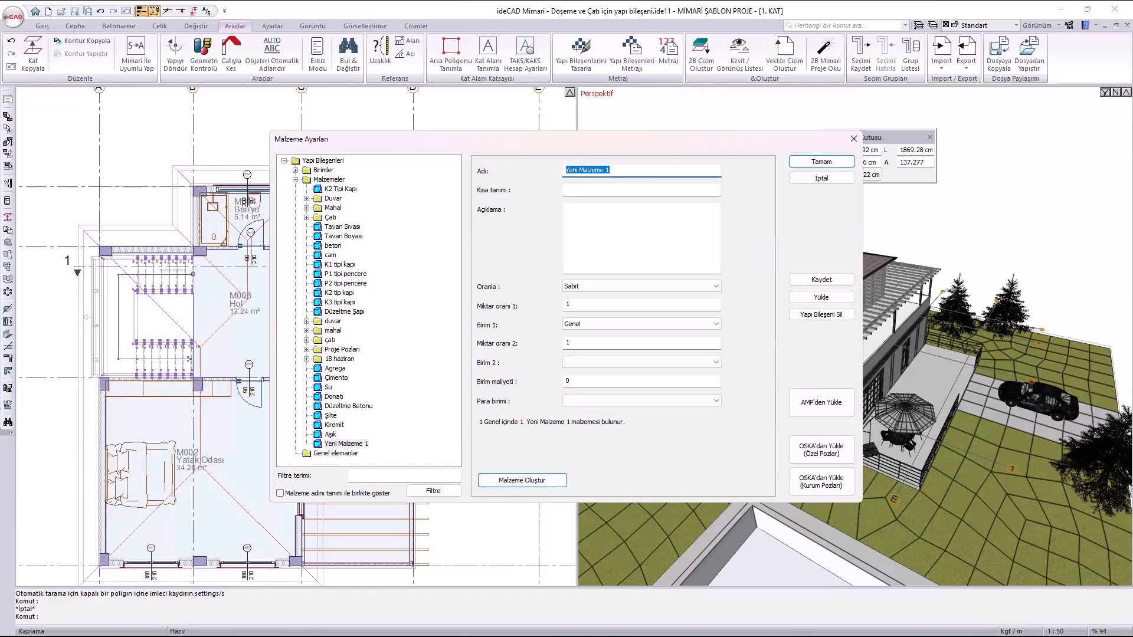
{"action": "type", "text": "5/10 "}
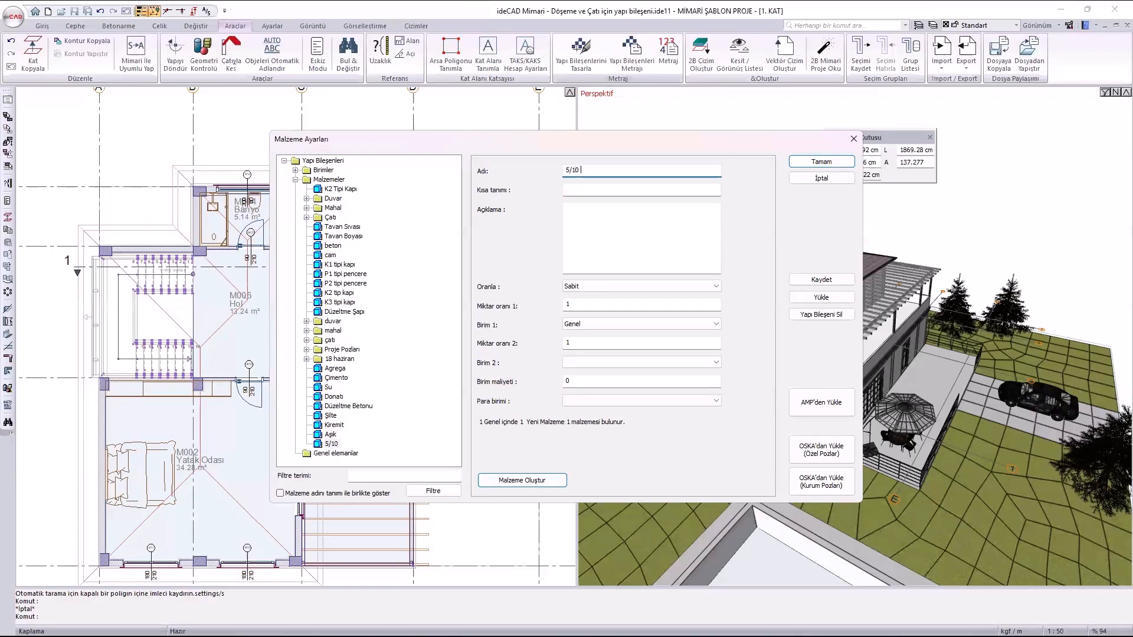
{"action": "type", "text": "mertek"}
{"action": "left_click", "coordinate": [590, 188]}
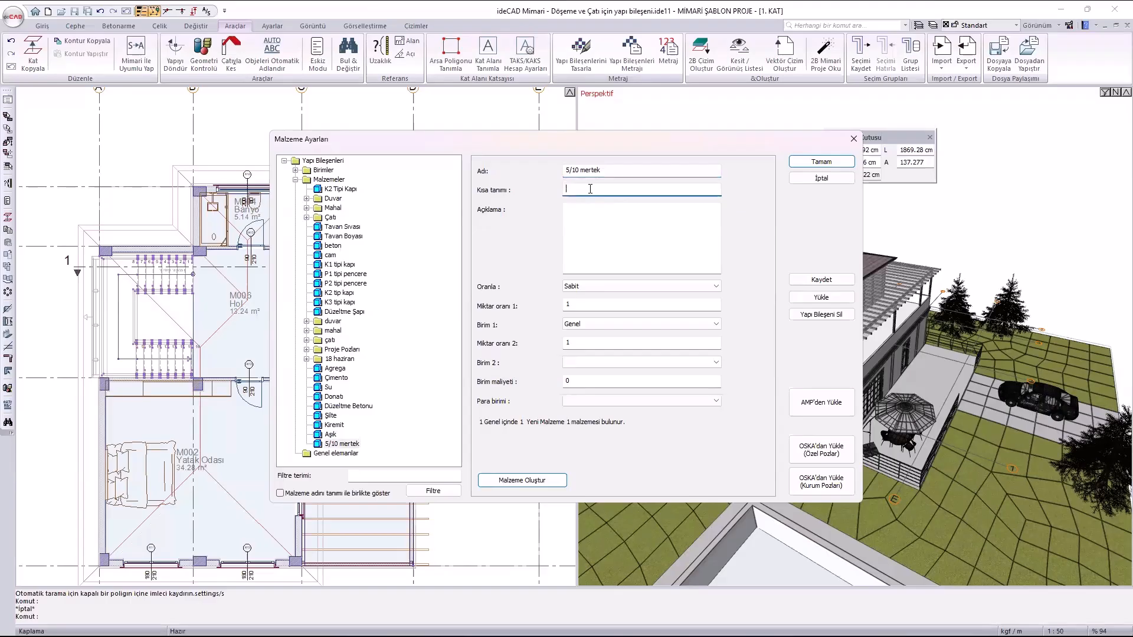
{"action": "type", "text": "M"}
Make the 5/10 mertek material proportional to area (Alana orantılı), with m2 as first unit, m as second unit and a second quantity ratio of 2.
{"action": "left_click", "coordinate": [631, 287]}
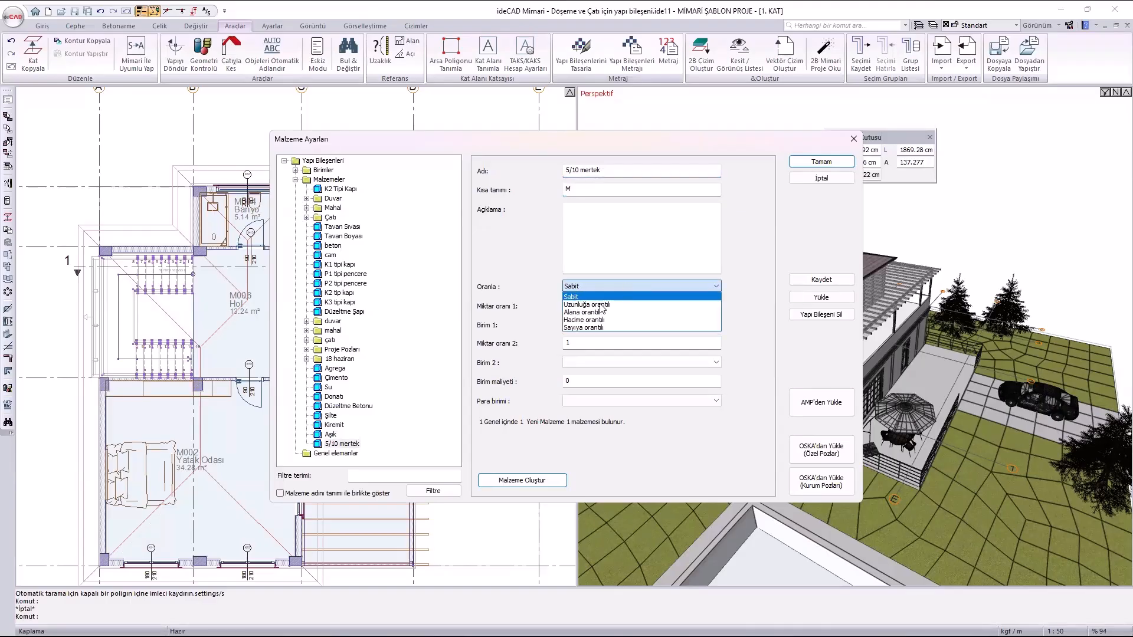
{"action": "left_click", "coordinate": [598, 313]}
{"action": "left_click", "coordinate": [599, 325]}
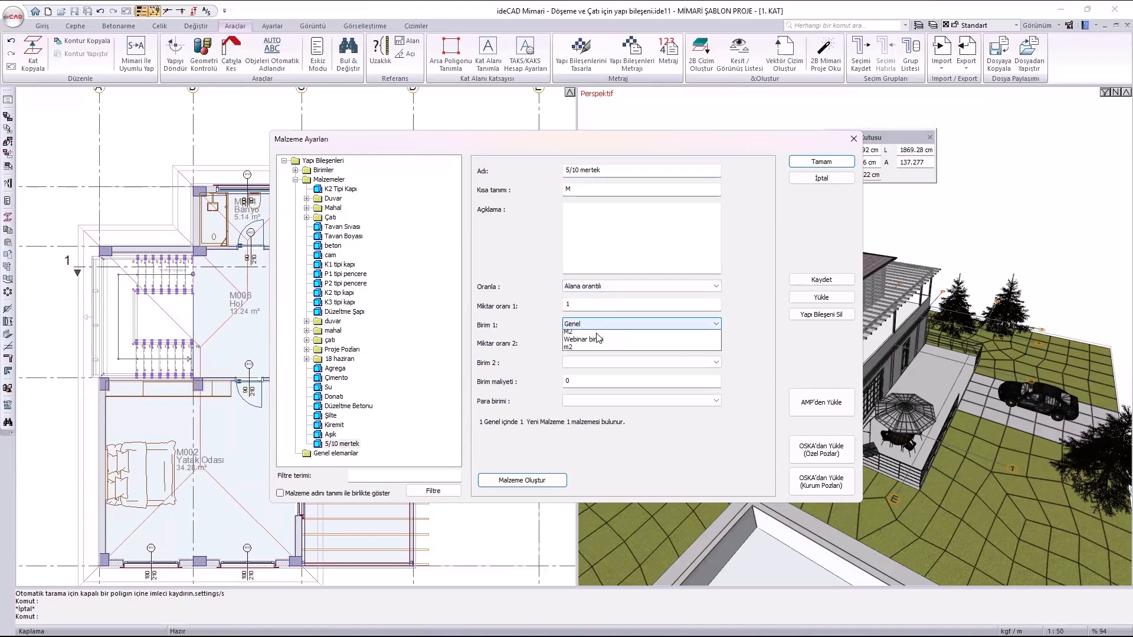
{"action": "left_click", "coordinate": [581, 358]}
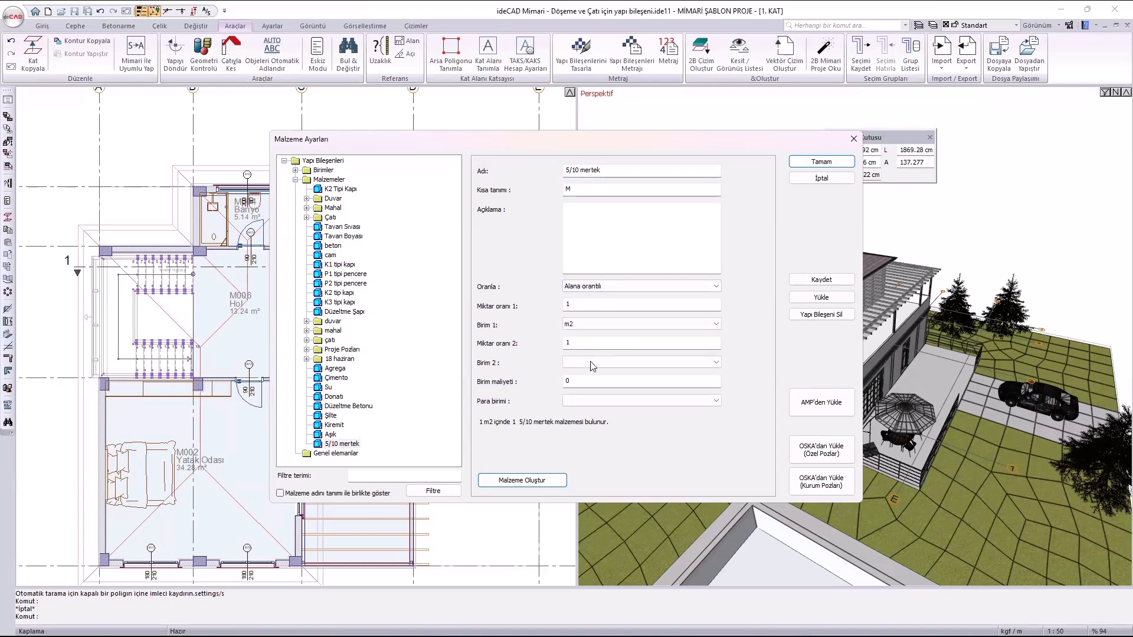
{"action": "left_click", "coordinate": [595, 363]}
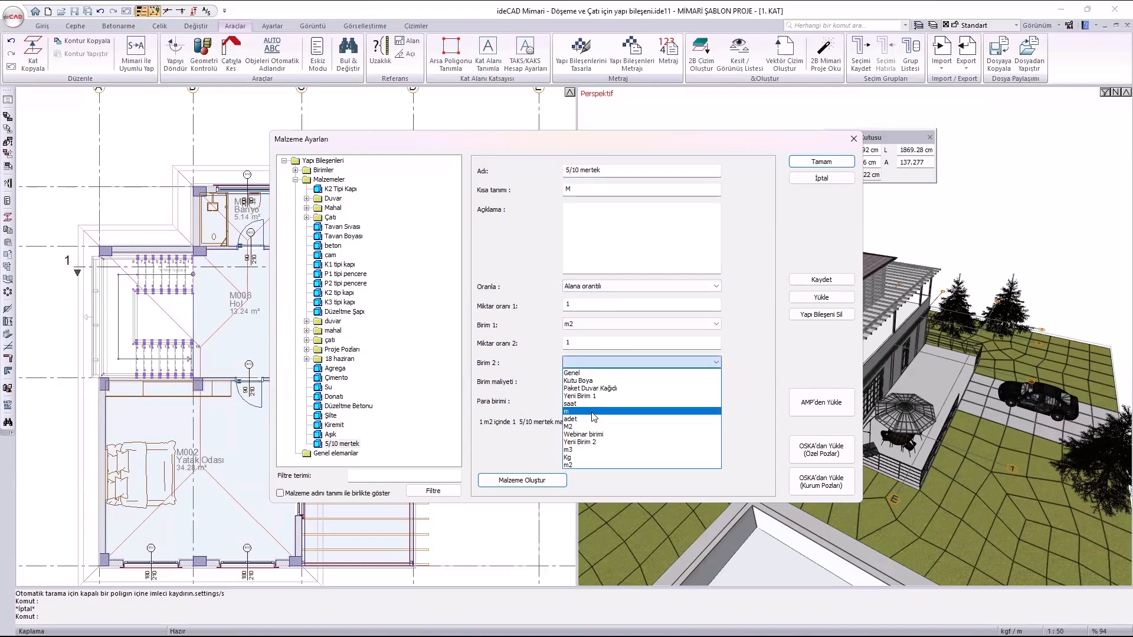
{"action": "left_click", "coordinate": [593, 416]}
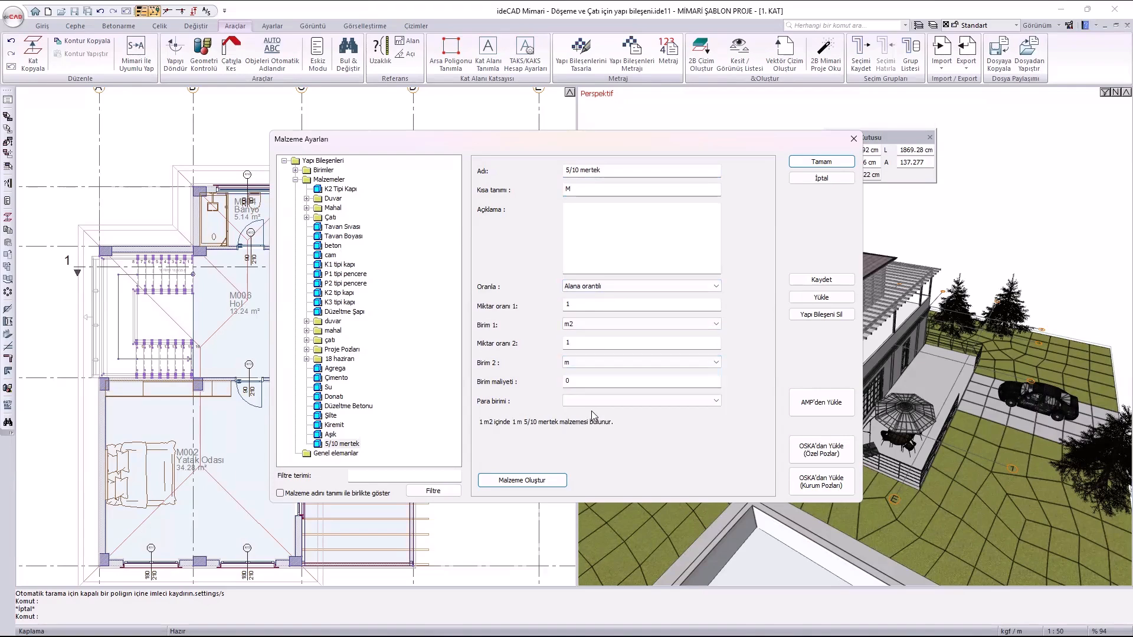
{"action": "left_click", "coordinate": [579, 344]}
{"action": "key", "text": "BackSpace"}
{"action": "type", "text": "2"}
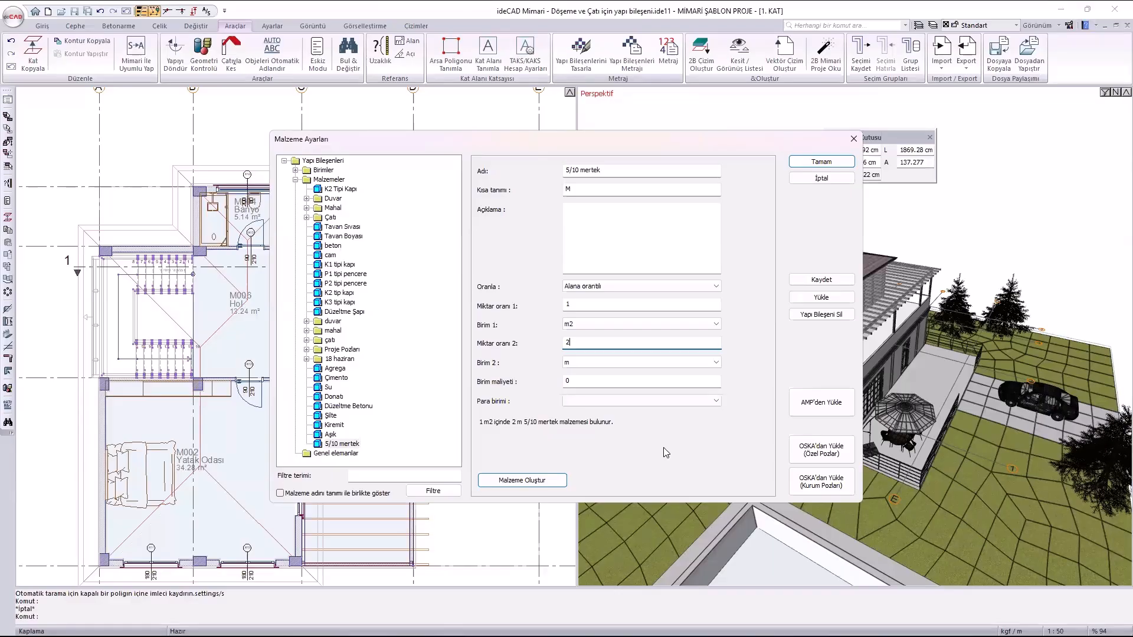
Create another material named Lata with the short description L.
{"action": "left_click", "coordinate": [524, 483]}
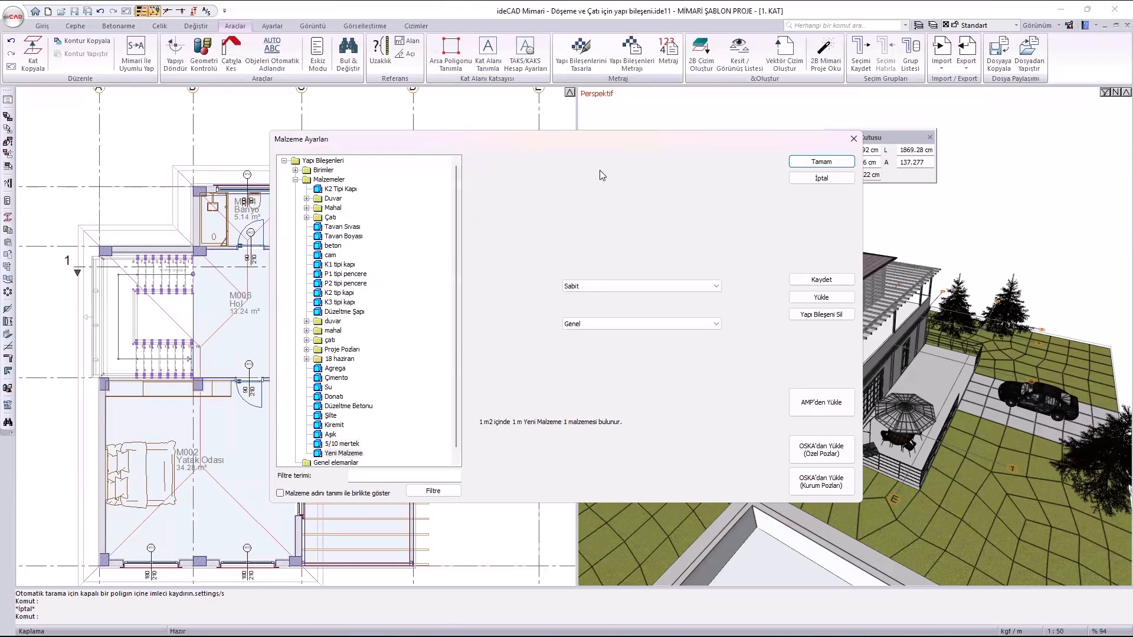
{"action": "left_click_drag", "start_coordinate": [629, 171], "coordinate": [539, 171]}
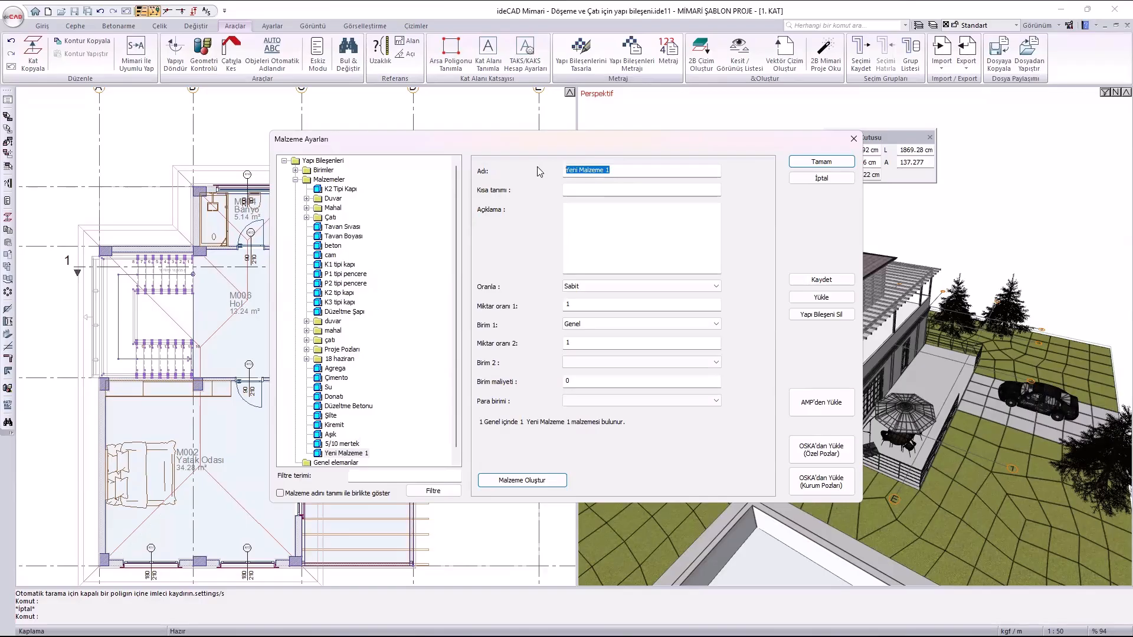
{"action": "type", "text": "Lata"}
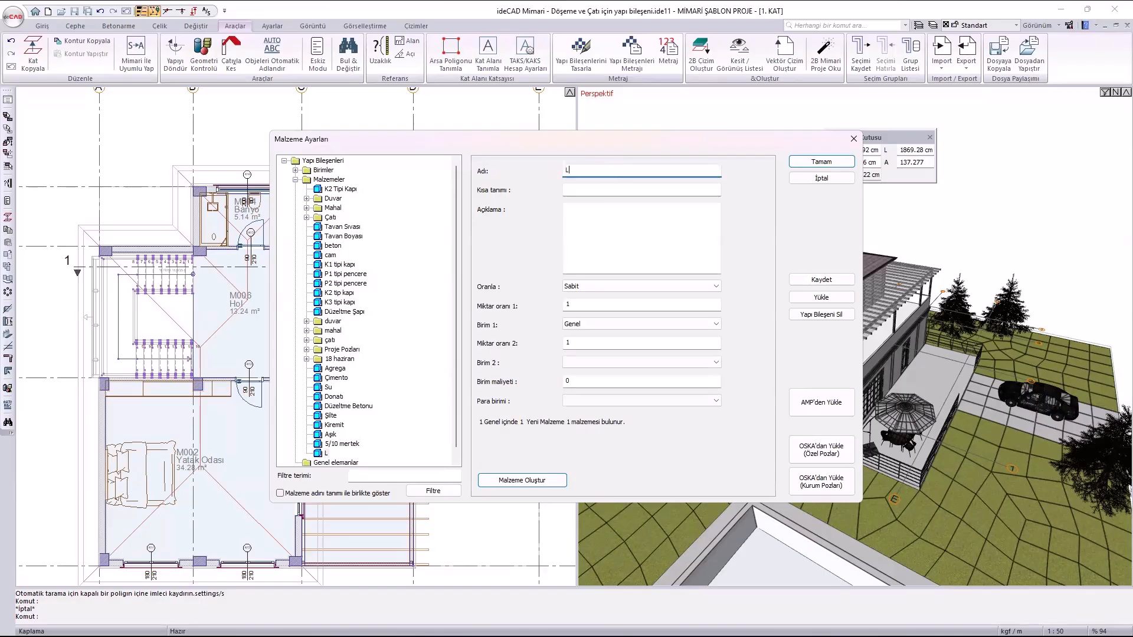
{"action": "left_click", "coordinate": [577, 186]}
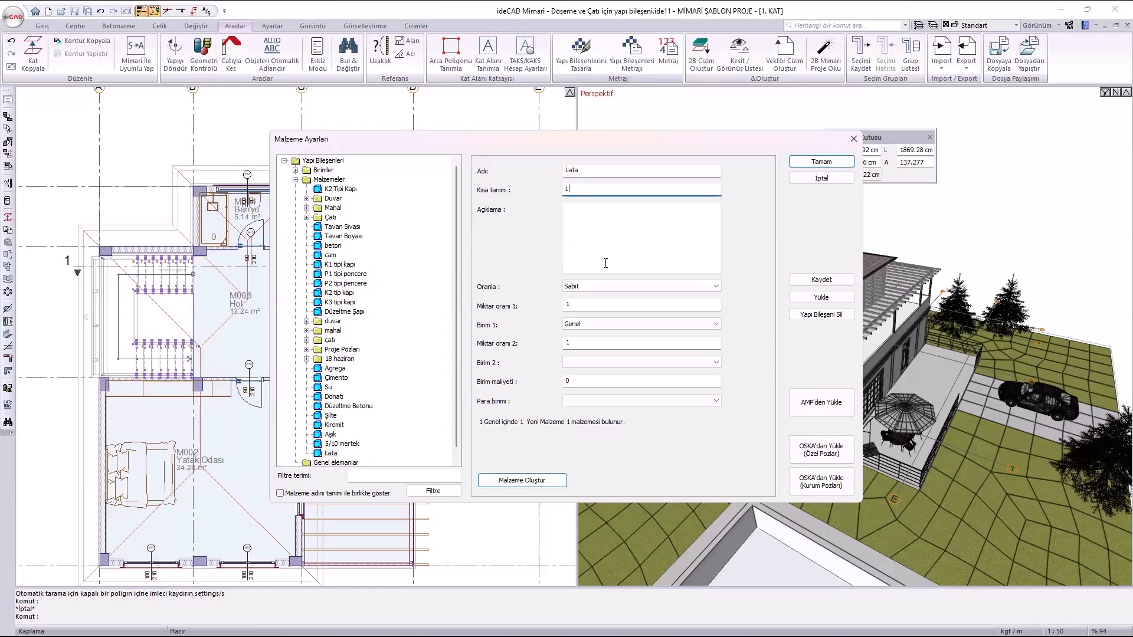
Make the Lata material proportional to area (Alana orantılı), with m2 as both its first and second unit.
{"action": "left_click", "coordinate": [600, 288]}
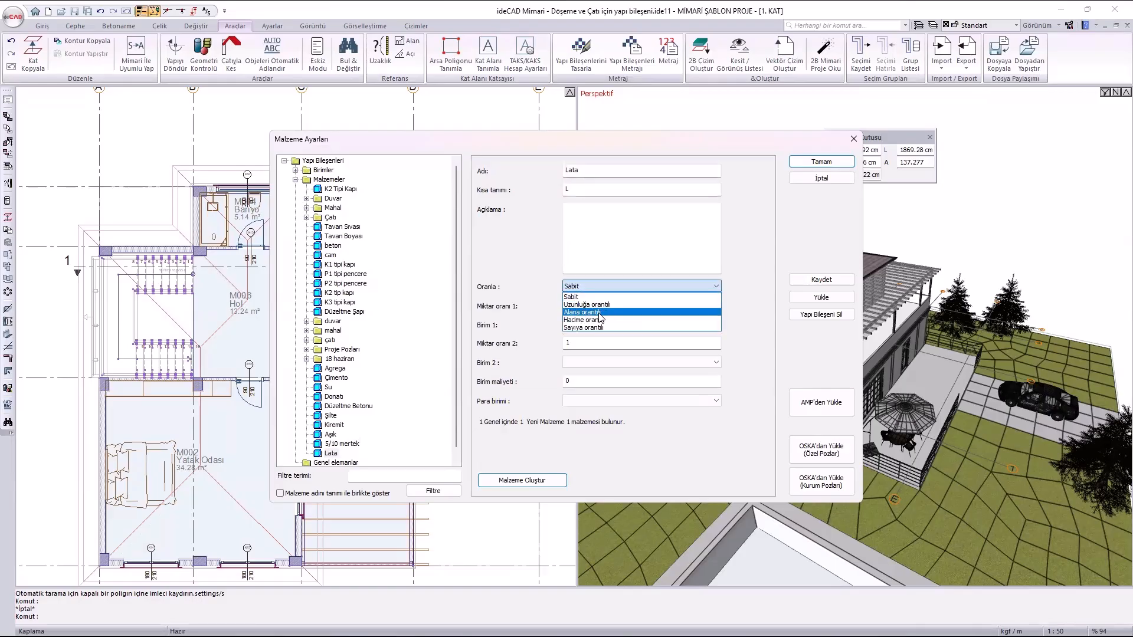
{"action": "left_click", "coordinate": [592, 312]}
{"action": "left_click", "coordinate": [589, 325]}
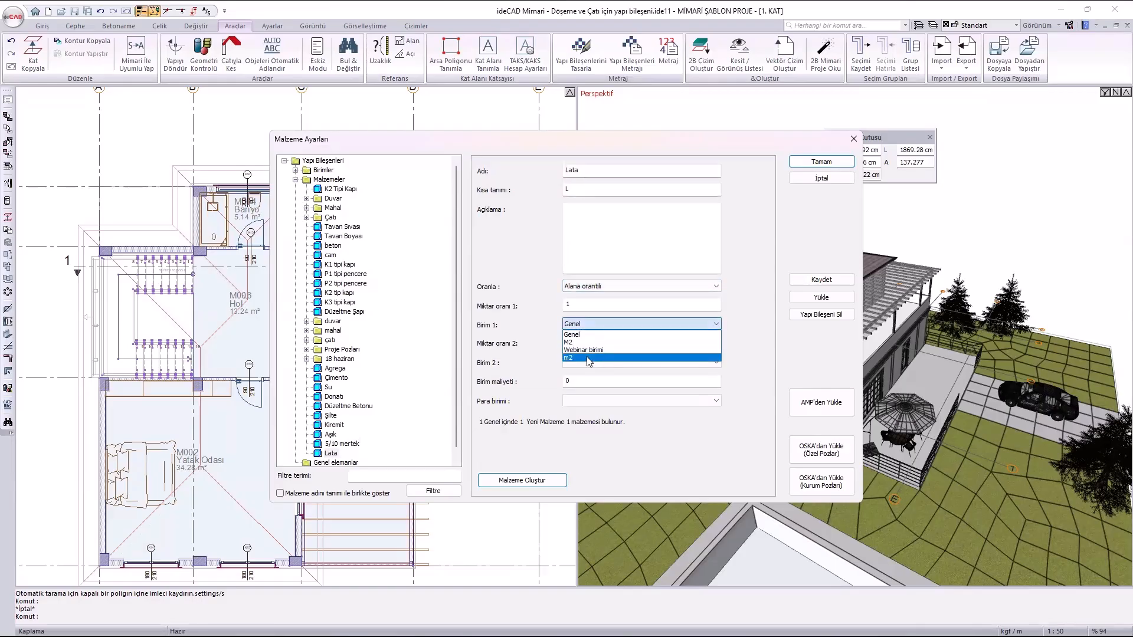
{"action": "left_click", "coordinate": [587, 358]}
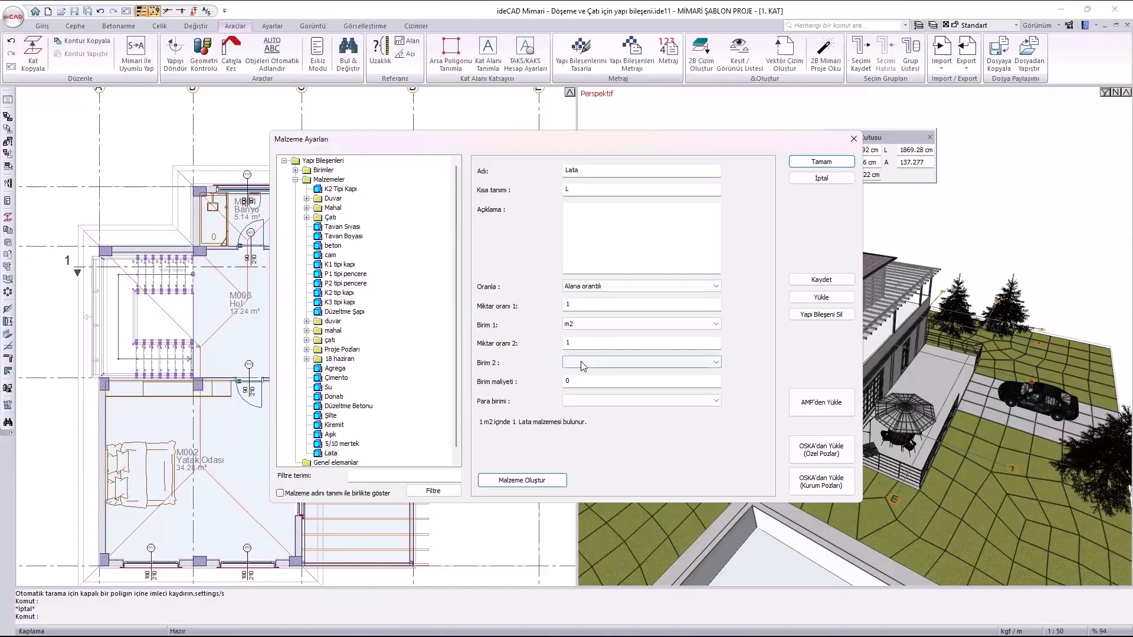
{"action": "left_click", "coordinate": [583, 364]}
{"action": "left_click", "coordinate": [608, 459]}
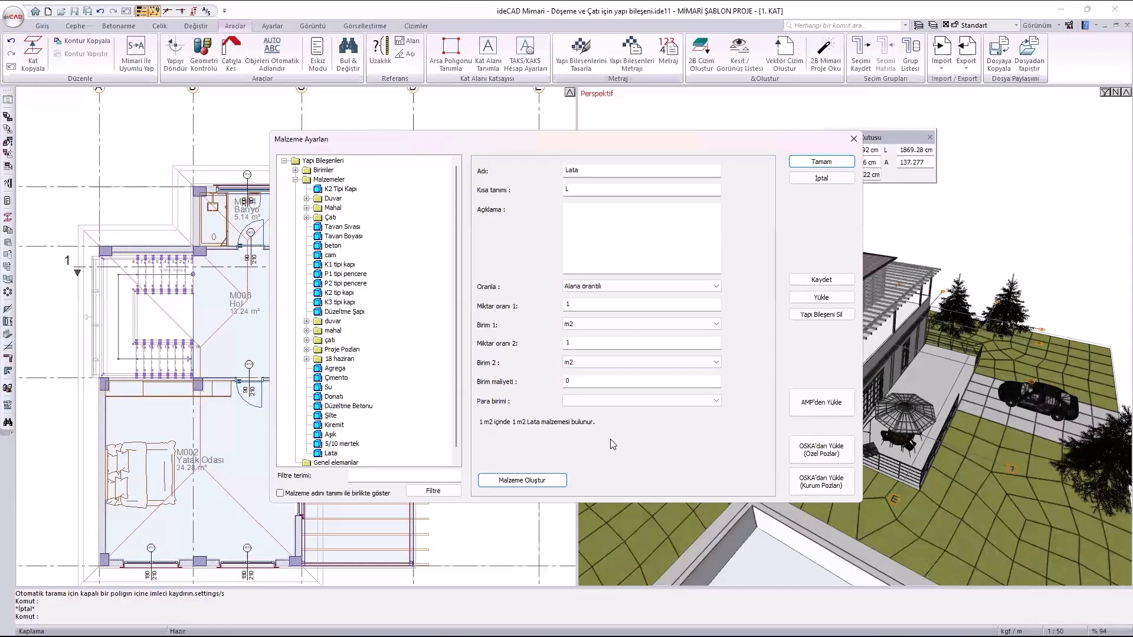
Create another material named Su yalıtımı with the short description SY.
{"action": "left_click", "coordinate": [540, 482]}
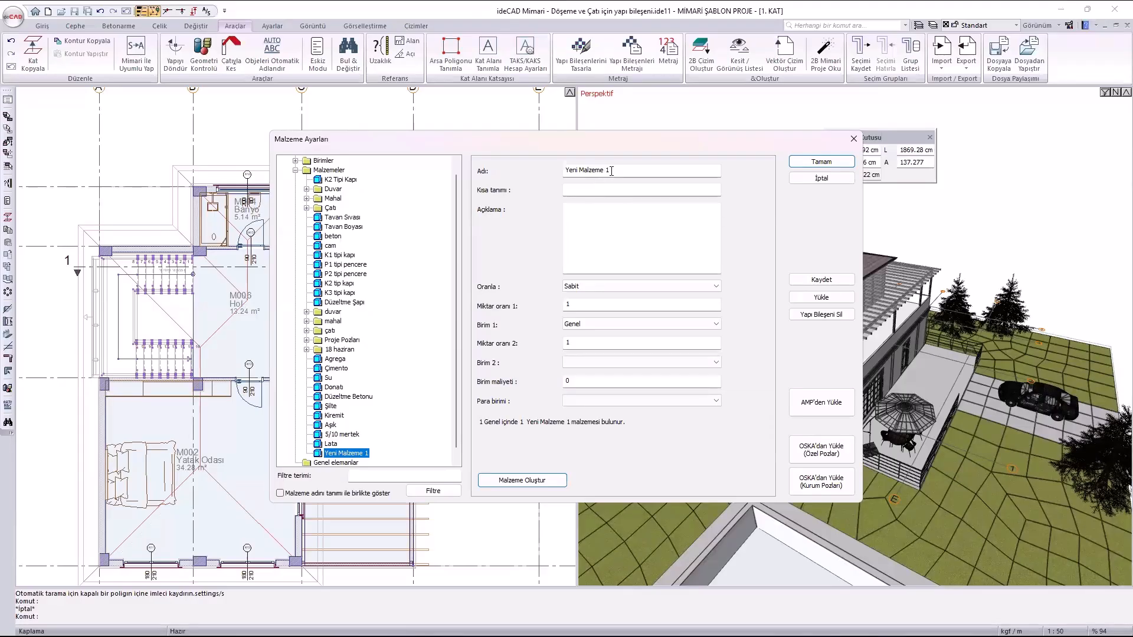
{"action": "left_click_drag", "start_coordinate": [611, 172], "coordinate": [434, 146]}
{"action": "type", "text": "Su"}
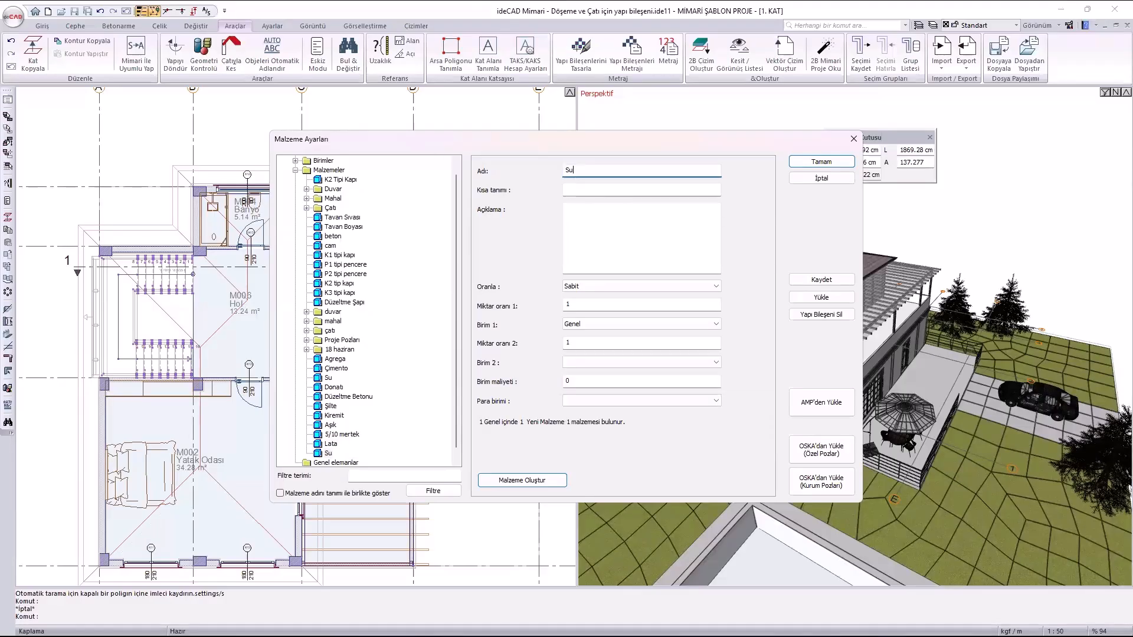
{"action": "type", "text": " yalıt"}
{"action": "type", "text": "tımı"}
{"action": "left_click", "coordinate": [576, 189]}
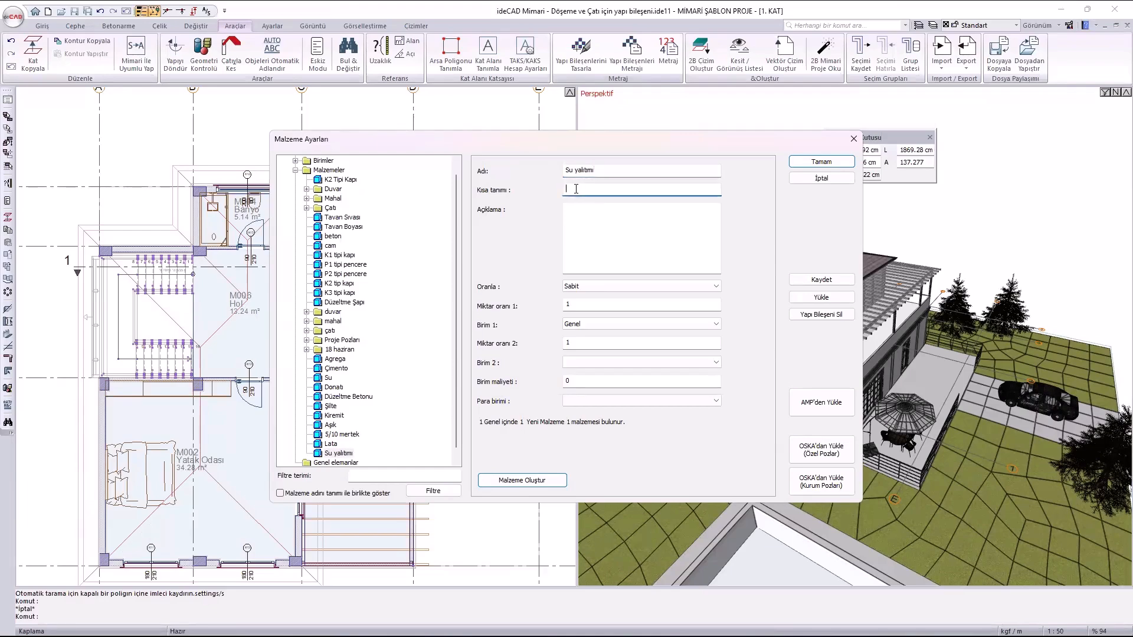
{"action": "type", "text": "SY"}
Make the Su yalıtımı material proportional to area (Alana orantılı), with m2 as first and second unit, and accept the material settings.
{"action": "left_click", "coordinate": [600, 287]}
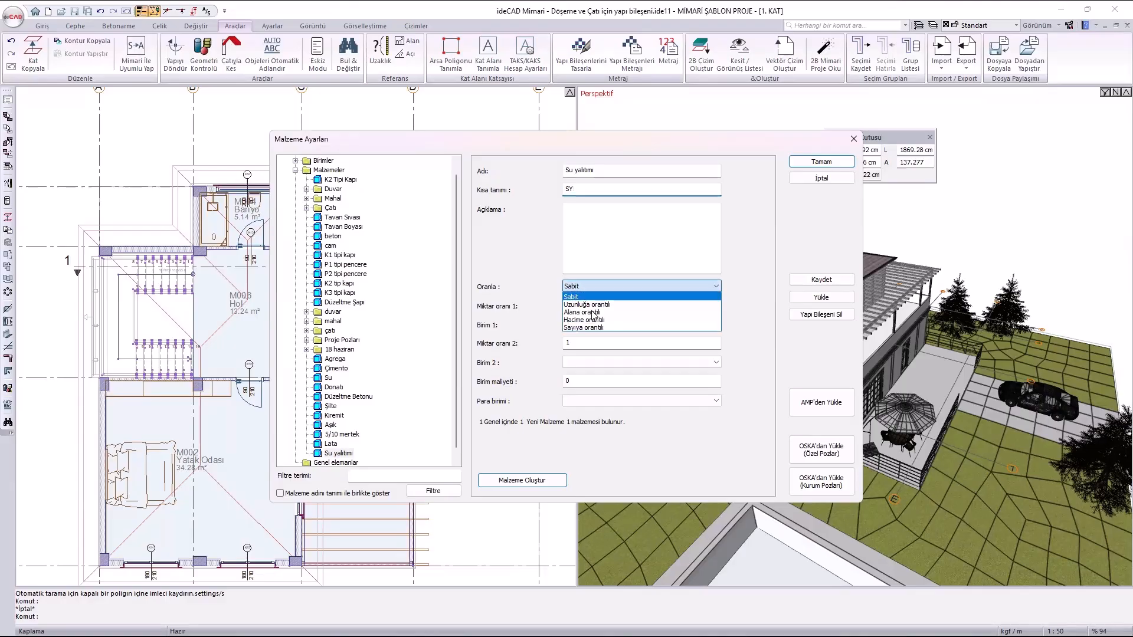
{"action": "left_click", "coordinate": [591, 313]}
{"action": "left_click", "coordinate": [585, 324]}
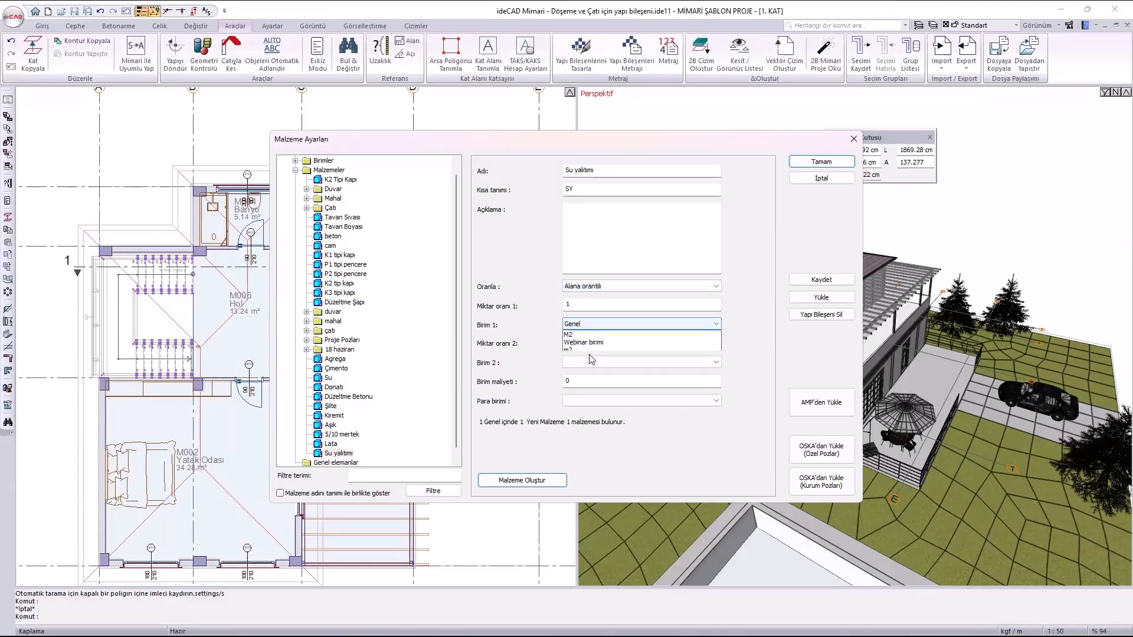
{"action": "left_click", "coordinate": [579, 359]}
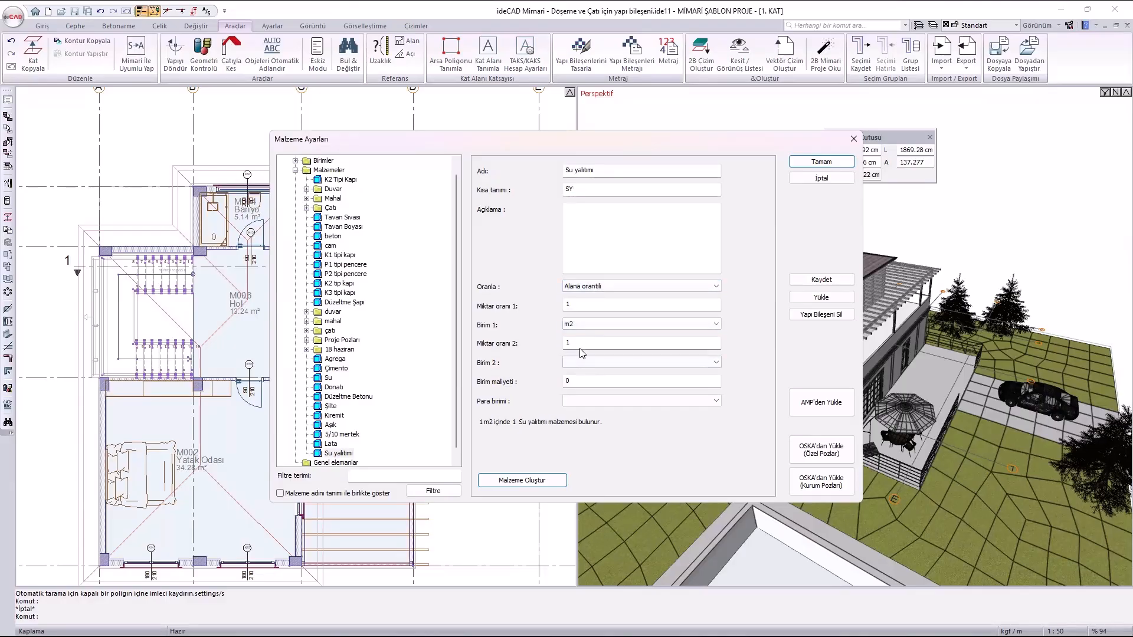
{"action": "left_click", "coordinate": [586, 364]}
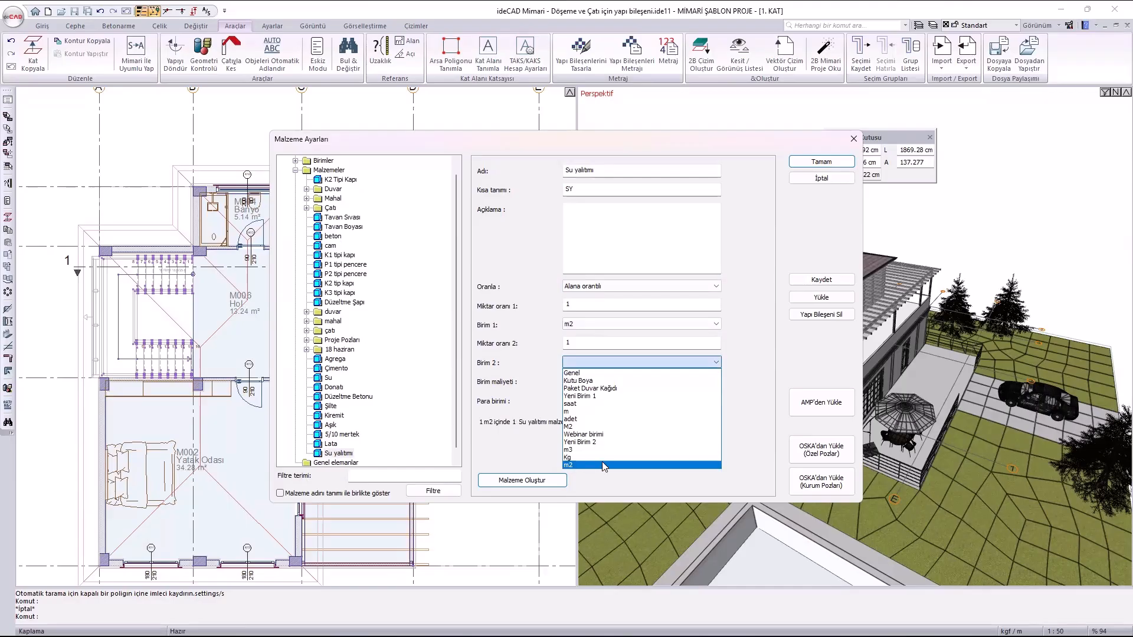
{"action": "left_click", "coordinate": [600, 465]}
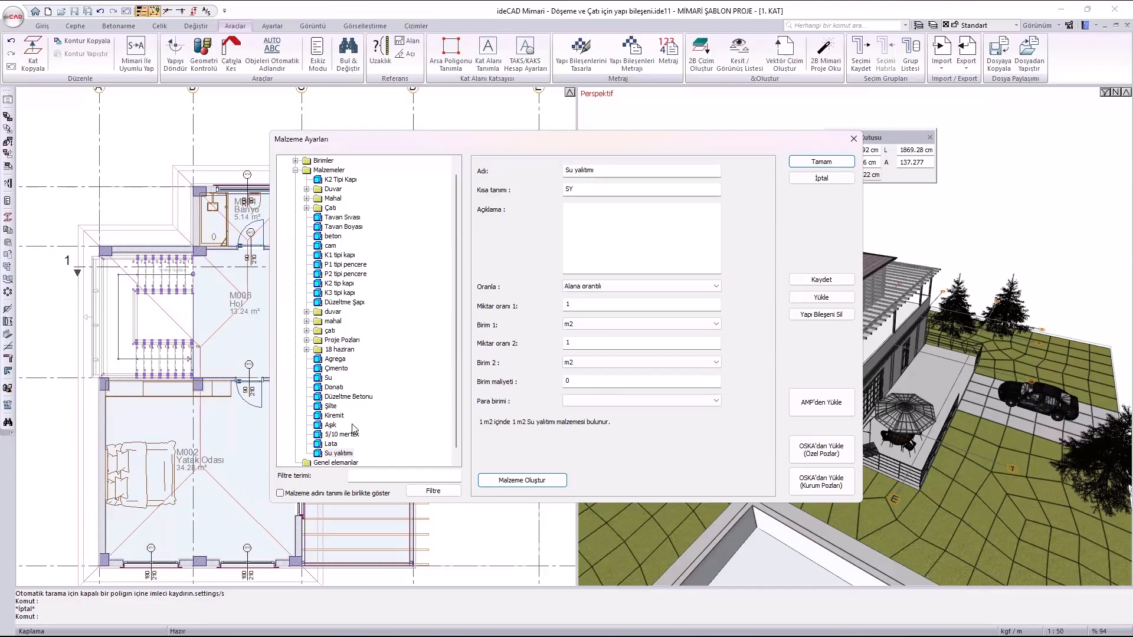
{"action": "scroll", "coordinate": [342, 440], "scroll_direction": "down", "scroll_amount": 1}
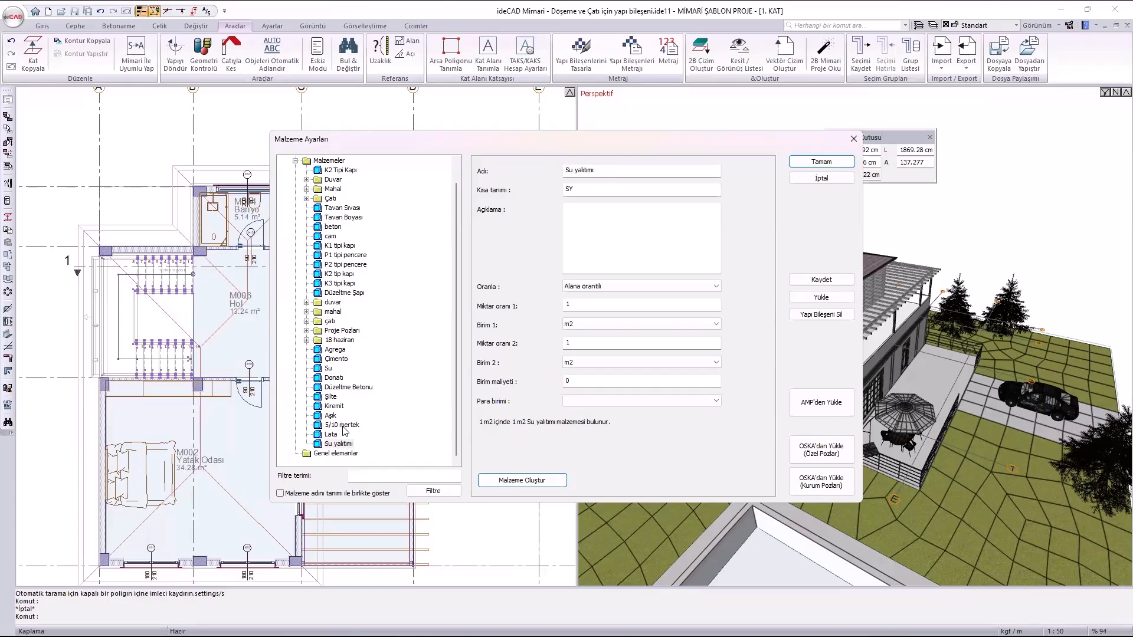
{"action": "left_click", "coordinate": [832, 162]}
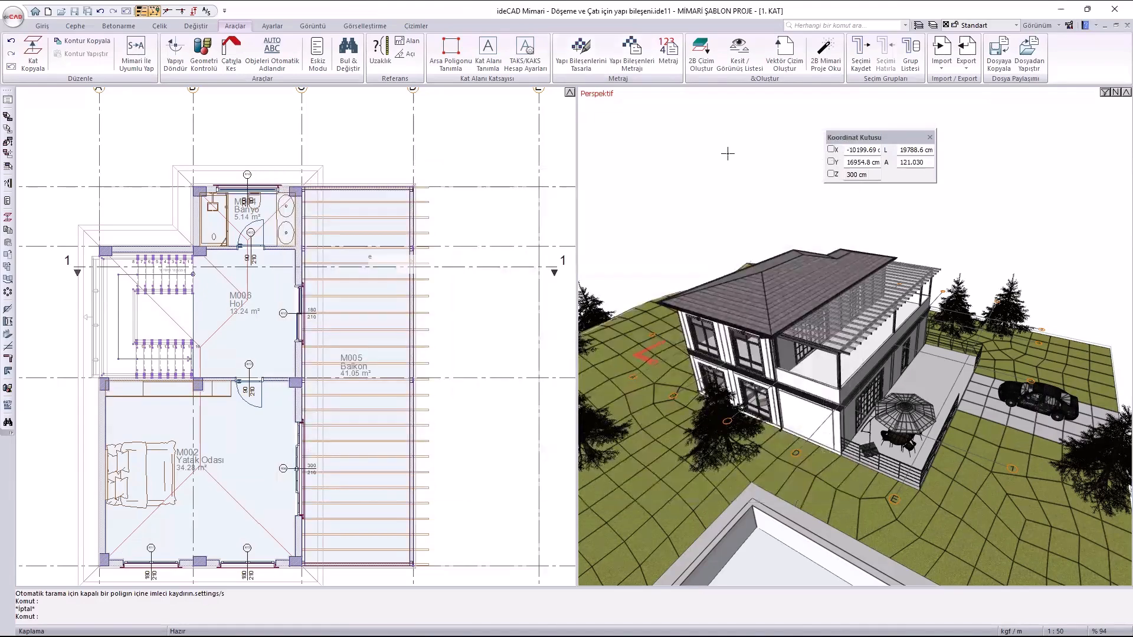
Open the hipped roof's settings and add the Kiremit material as a building component proportional to area (Alan).
{"action": "left_click", "coordinate": [797, 275]}
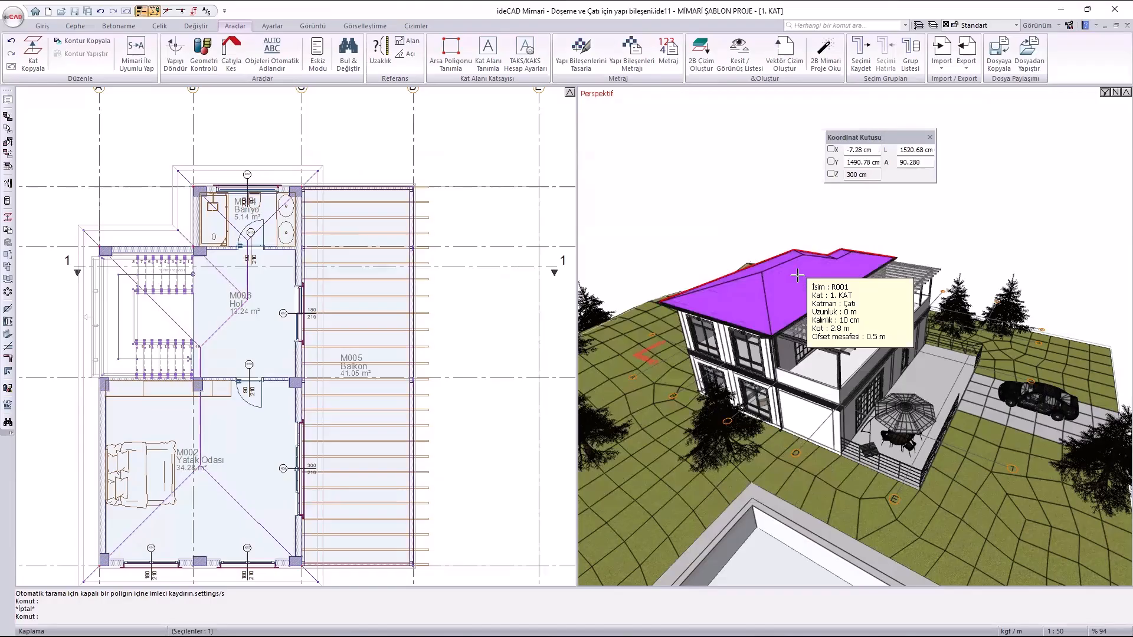
{"action": "double_click", "coordinate": [797, 275]}
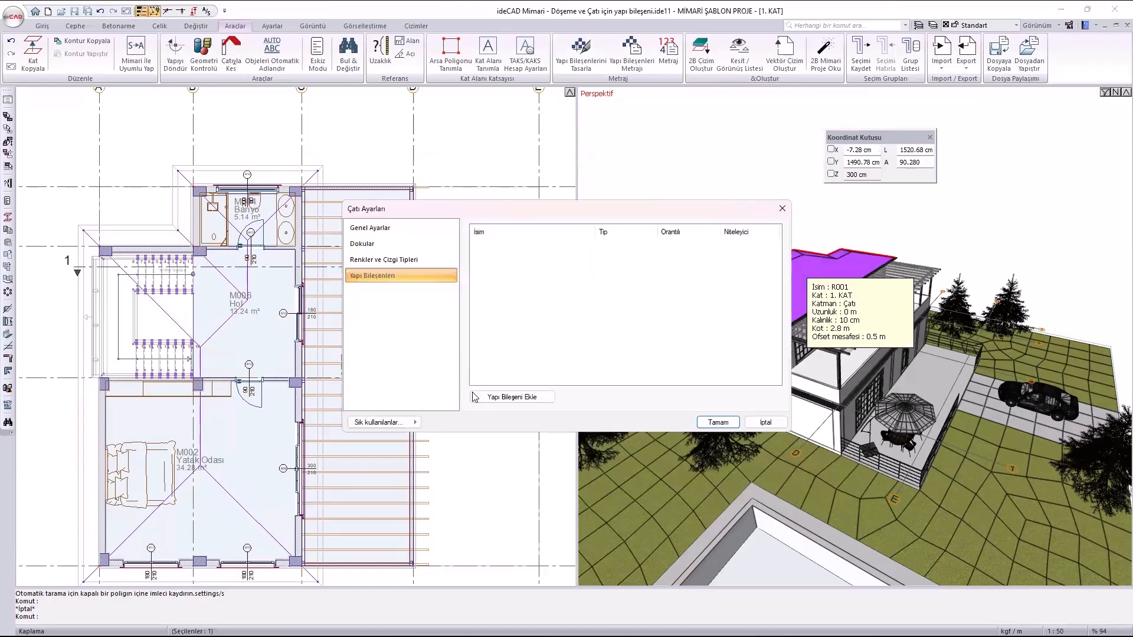
{"action": "left_click", "coordinate": [520, 398]}
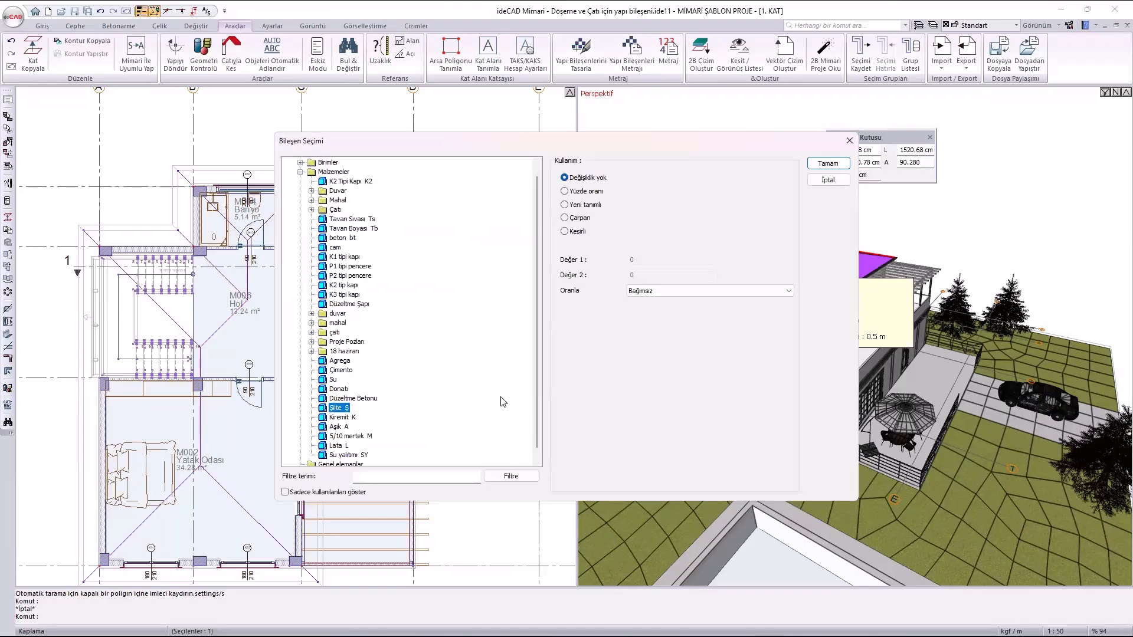
{"action": "scroll", "coordinate": [360, 361], "scroll_direction": "down", "scroll_amount": 1}
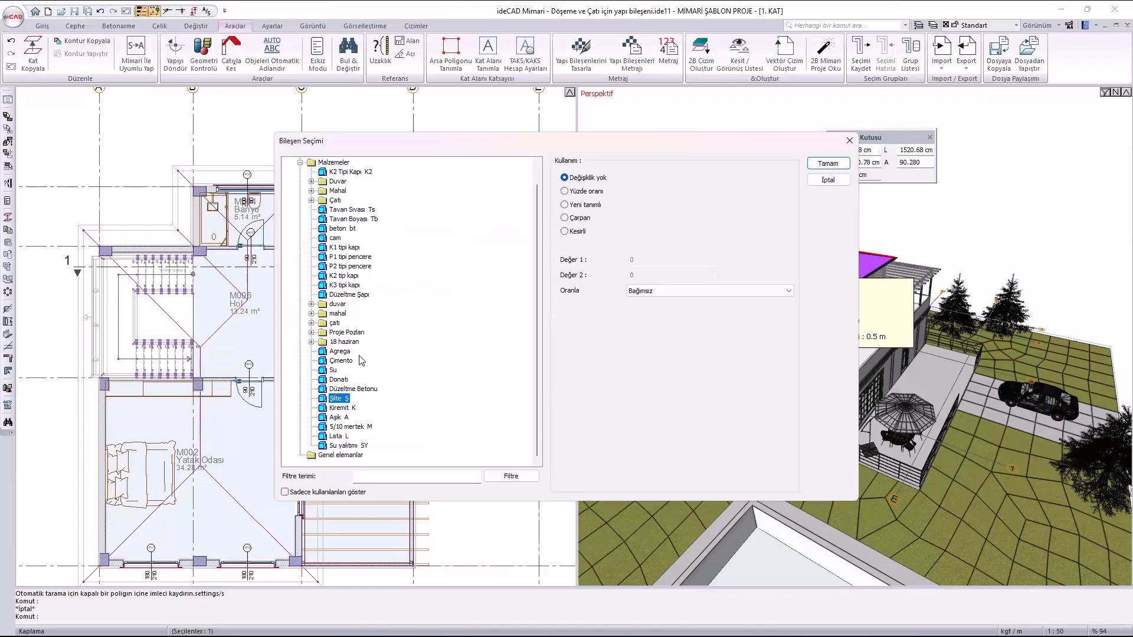
{"action": "left_click", "coordinate": [346, 408]}
{"action": "left_click", "coordinate": [659, 291]}
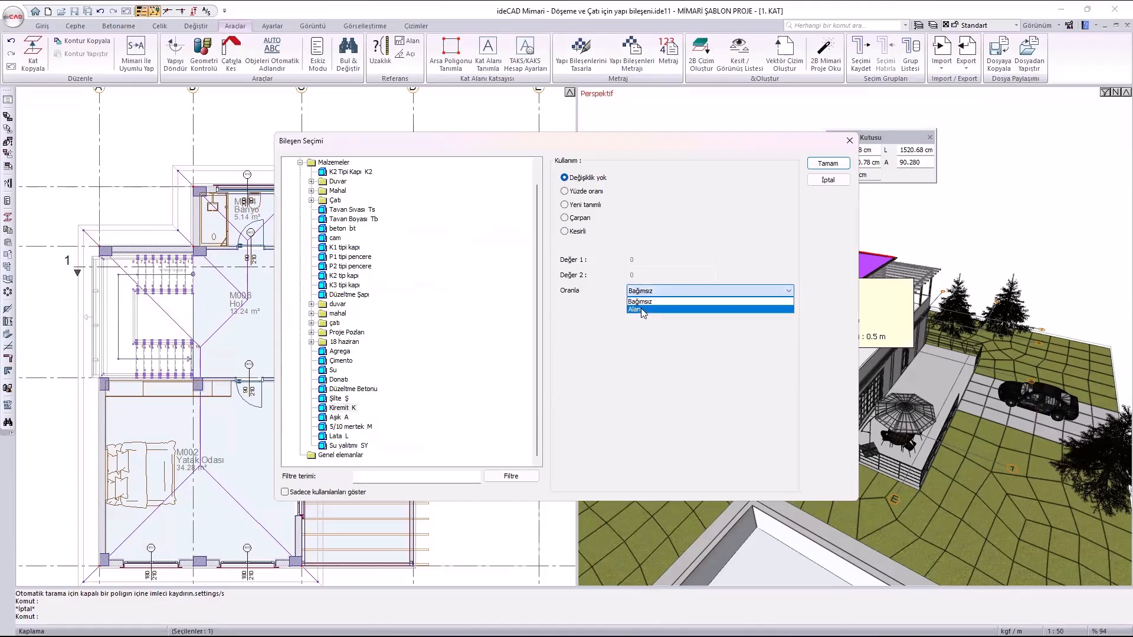
{"action": "left_click", "coordinate": [643, 302]}
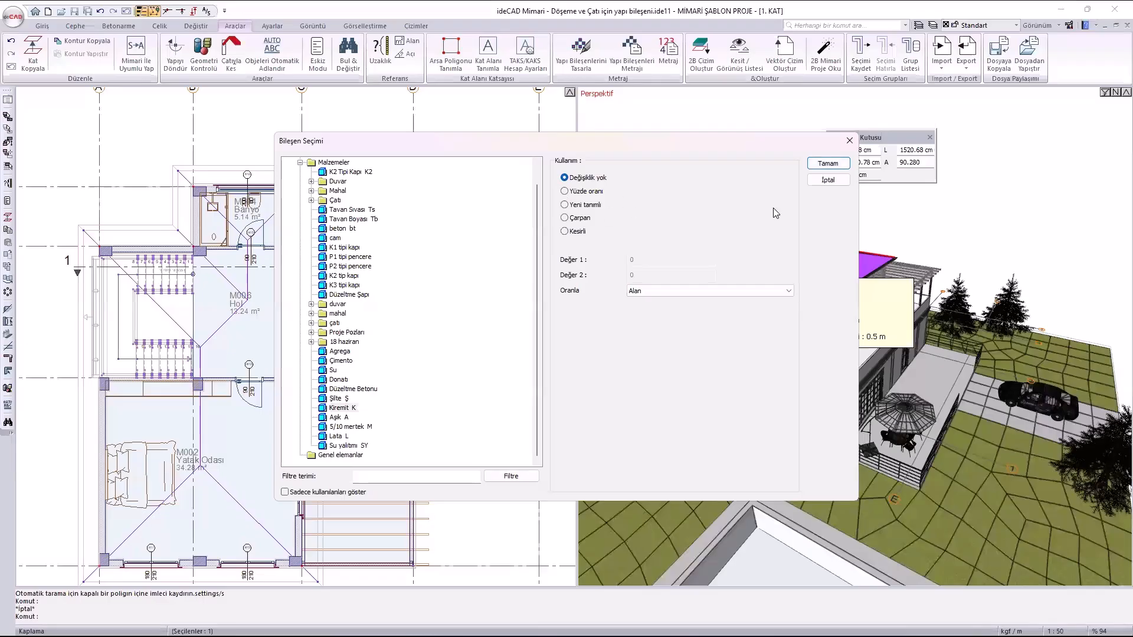
{"action": "left_click", "coordinate": [827, 164]}
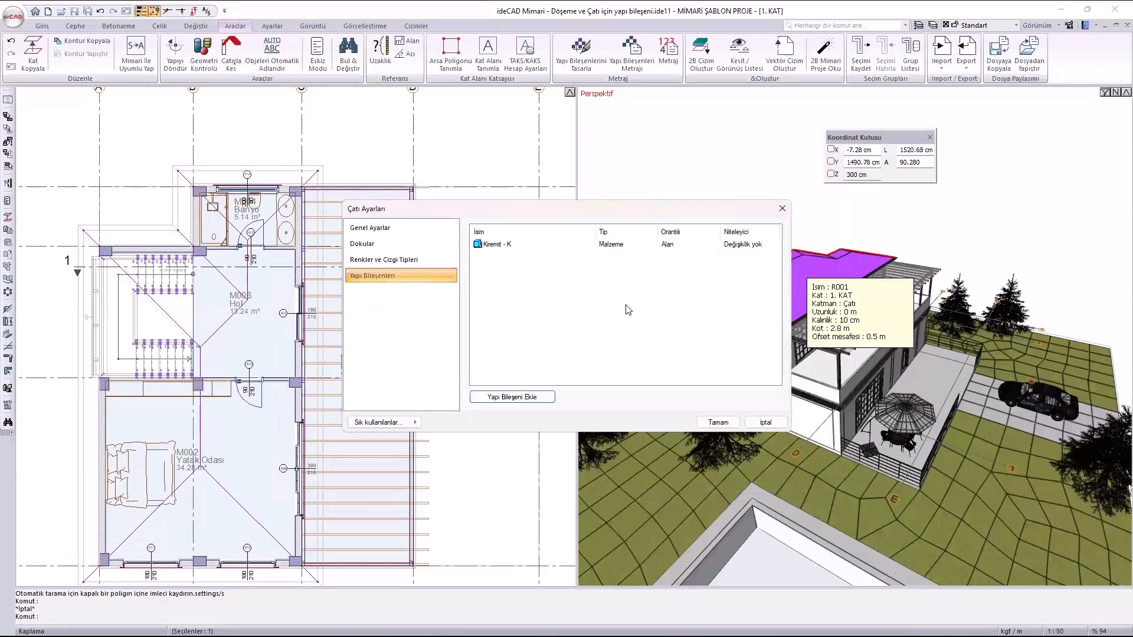
Add the 5/10 mertek material to the roof's building components, proportional to area (Alan).
{"action": "left_click", "coordinate": [553, 399]}
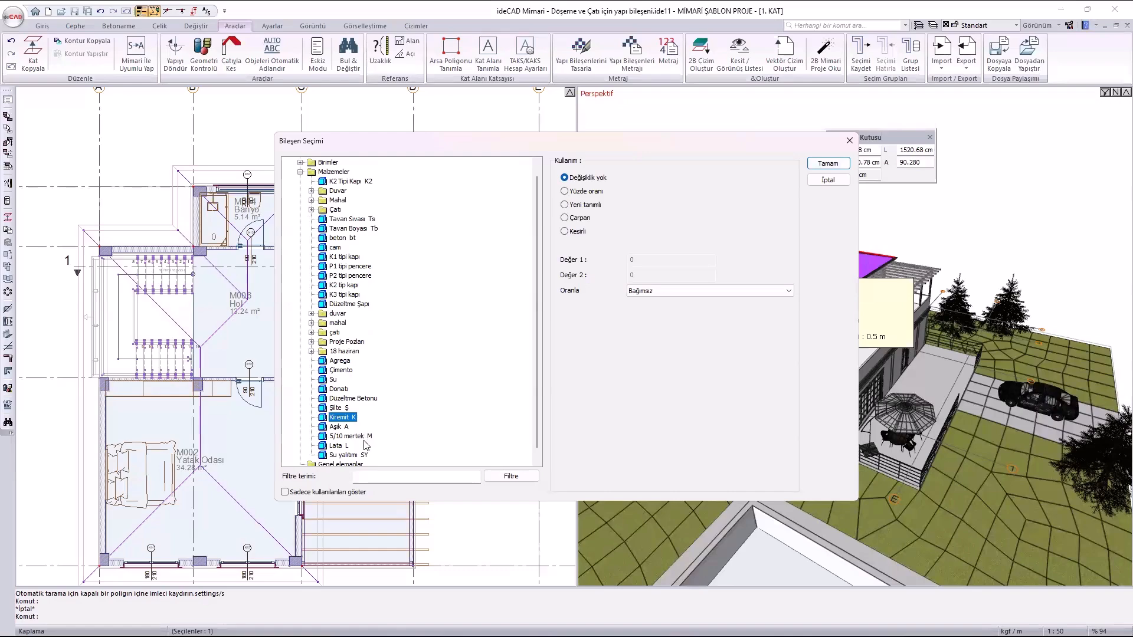
{"action": "left_click", "coordinate": [365, 437]}
{"action": "left_click", "coordinate": [655, 290]}
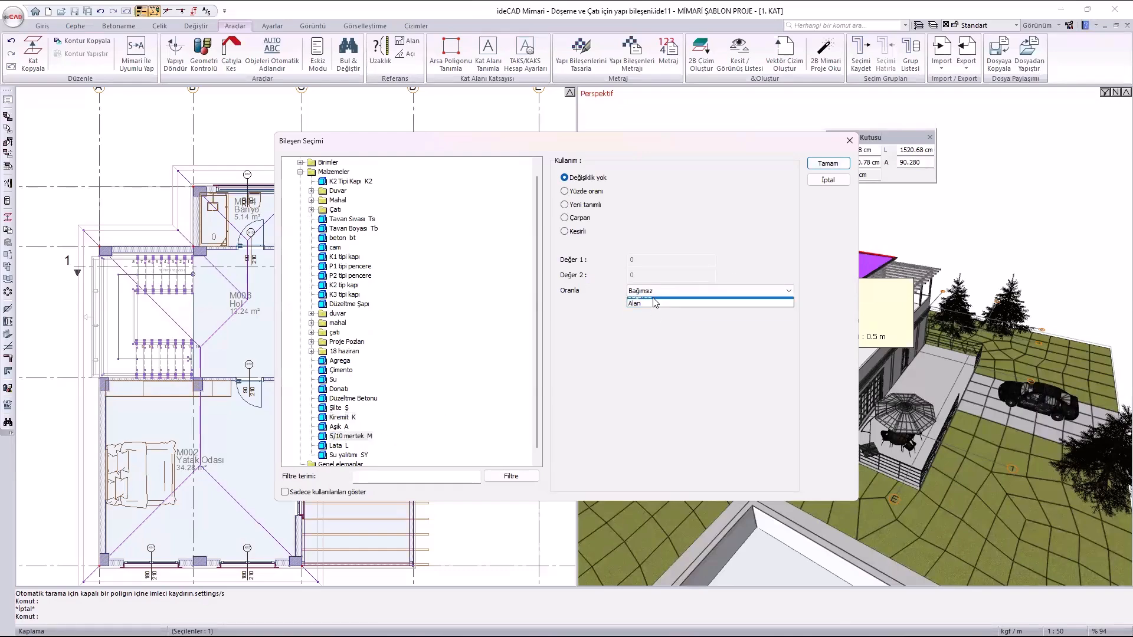
{"action": "left_click", "coordinate": [651, 309]}
{"action": "left_click", "coordinate": [828, 164]}
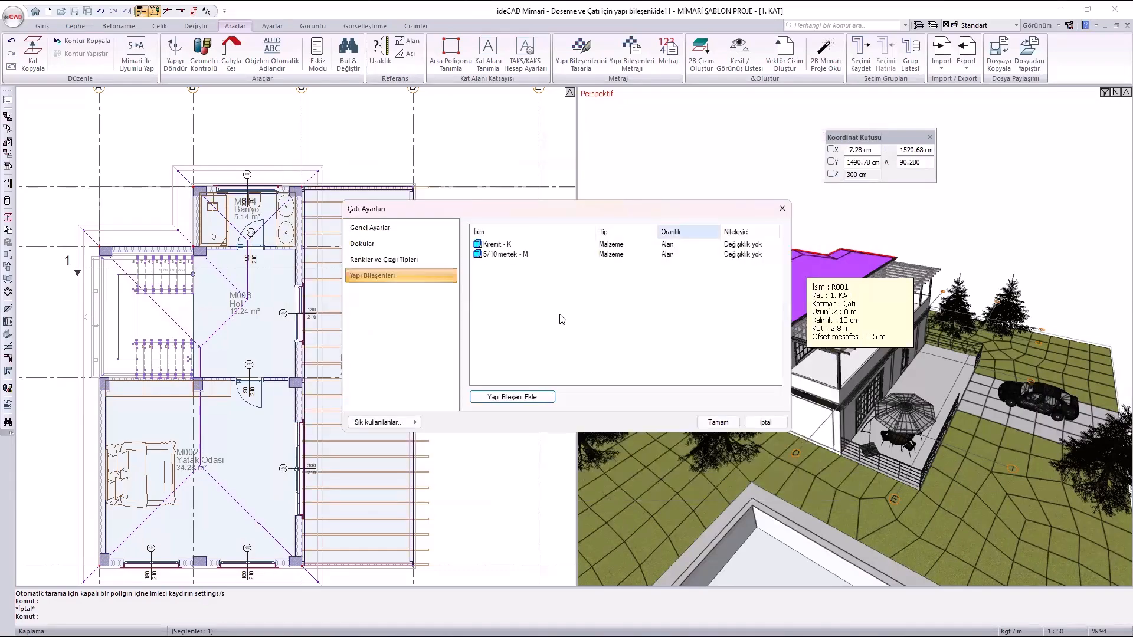
Add the Aşık material to the roof's building components, proportional to area (Alan).
{"action": "left_click", "coordinate": [512, 397]}
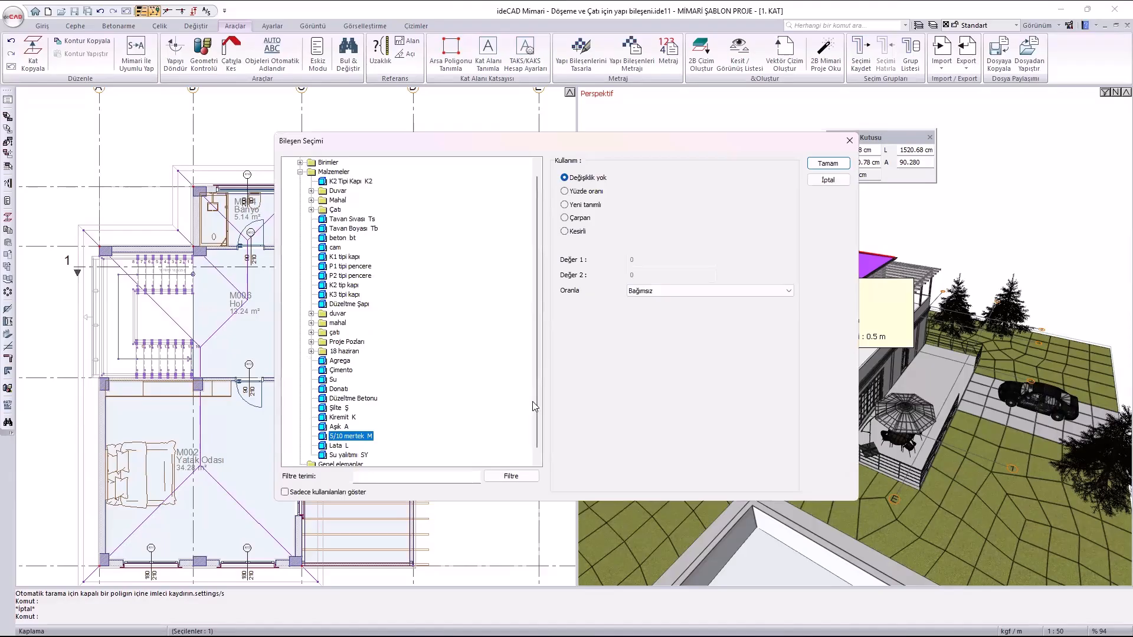
{"action": "left_click", "coordinate": [696, 291]}
{"action": "left_click", "coordinate": [655, 309]}
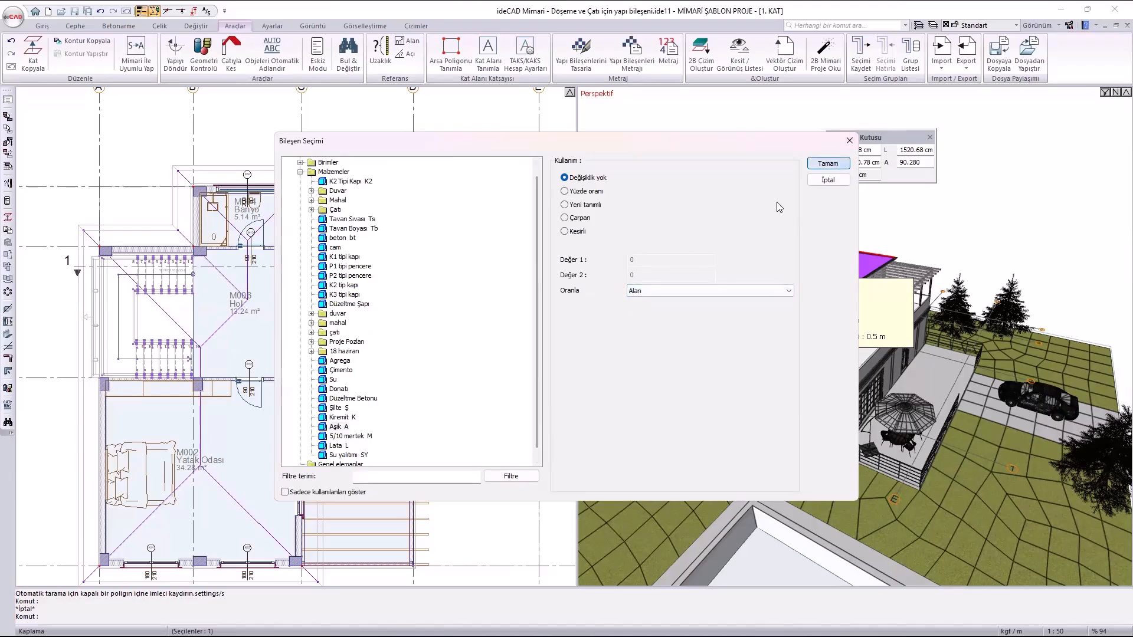
{"action": "left_click", "coordinate": [828, 163]}
Add the Su yalıtımı material to the roof's building components, proportional to area (Alan).
{"action": "left_click", "coordinate": [513, 399]}
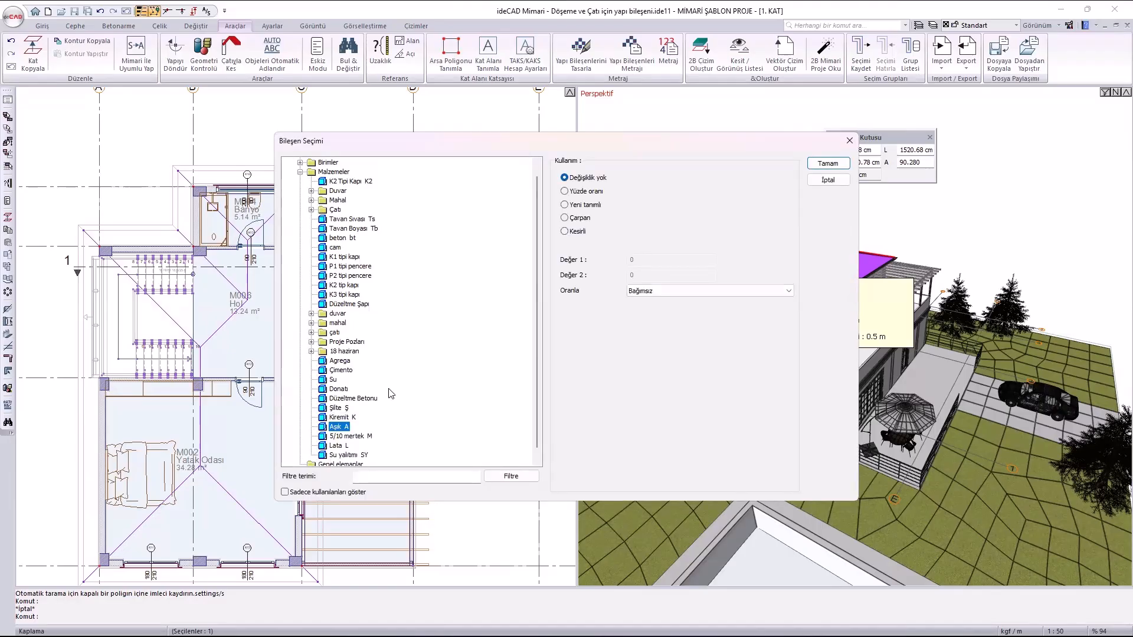
{"action": "scroll", "coordinate": [389, 393], "scroll_direction": "down", "scroll_amount": 1}
{"action": "left_click", "coordinate": [341, 446]}
{"action": "left_click", "coordinate": [673, 291]}
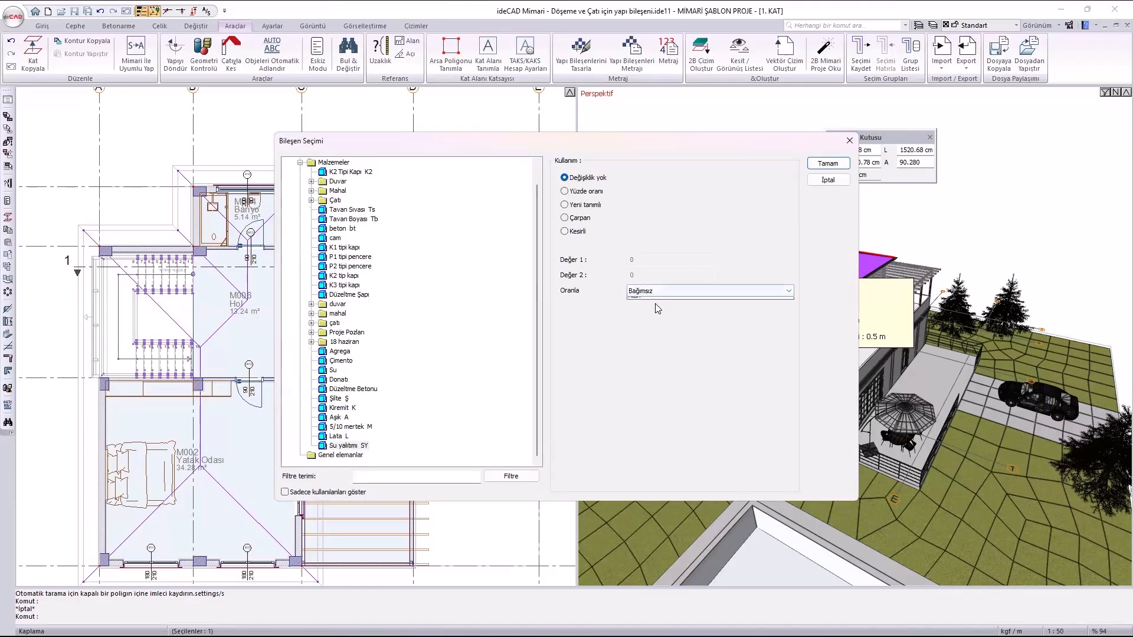
{"action": "left_click", "coordinate": [656, 308]}
{"action": "left_click", "coordinate": [828, 163]}
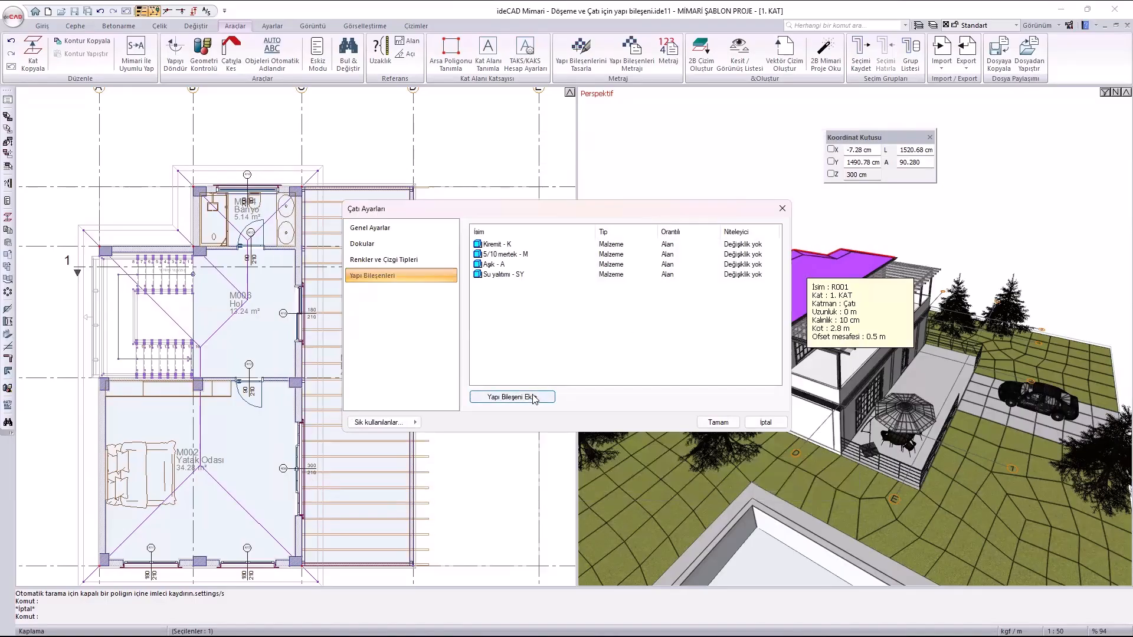
Add the Lata material to the roof's building components, proportional to area (Alan), and accept the roof settings.
{"action": "left_click", "coordinate": [513, 397]}
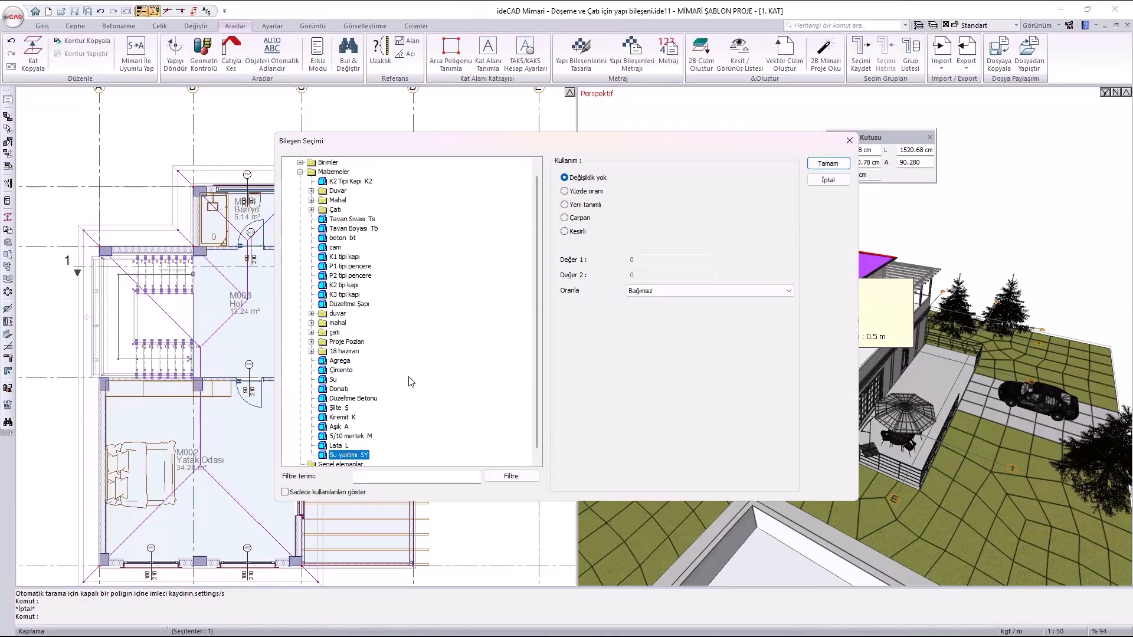
{"action": "left_click", "coordinate": [642, 291]}
{"action": "left_click", "coordinate": [645, 309]}
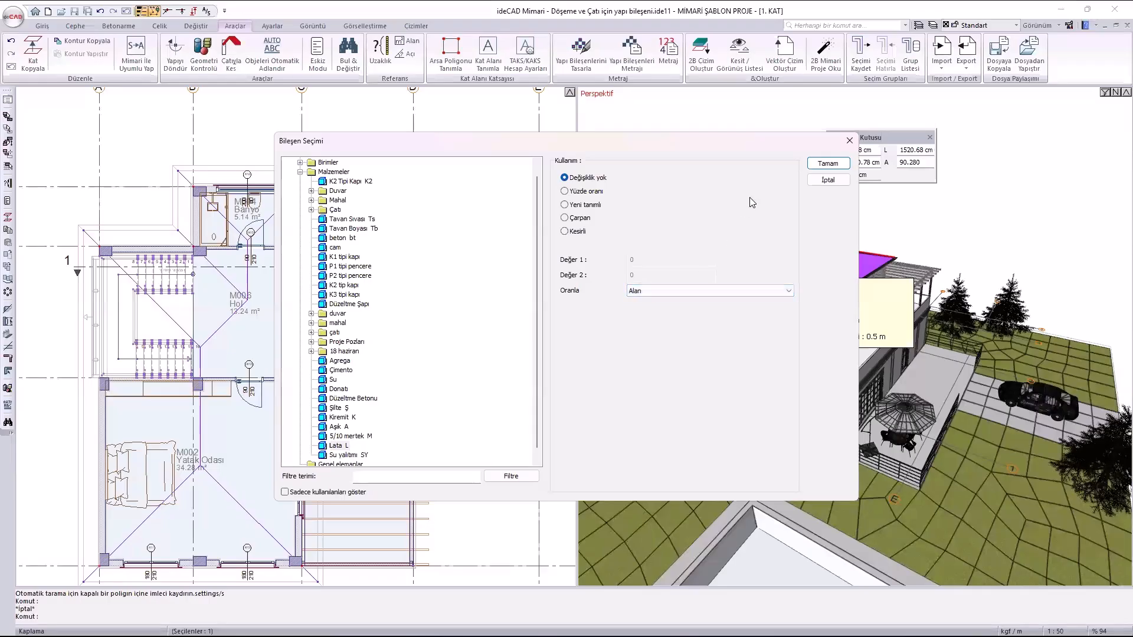
{"action": "left_click", "coordinate": [828, 163]}
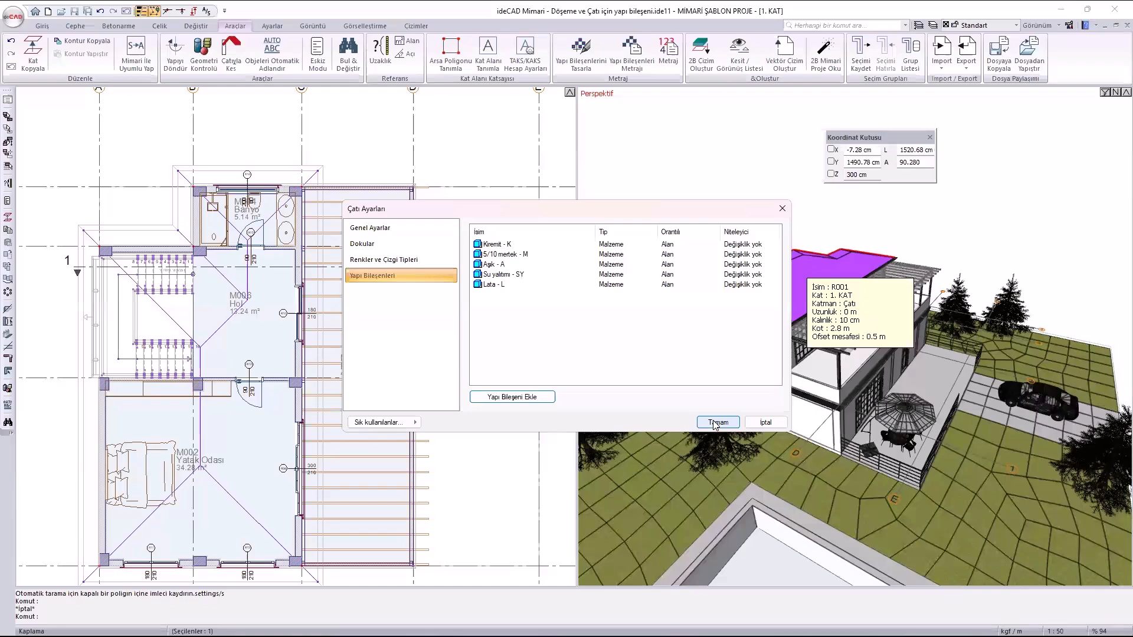
{"action": "left_click", "coordinate": [715, 424]}
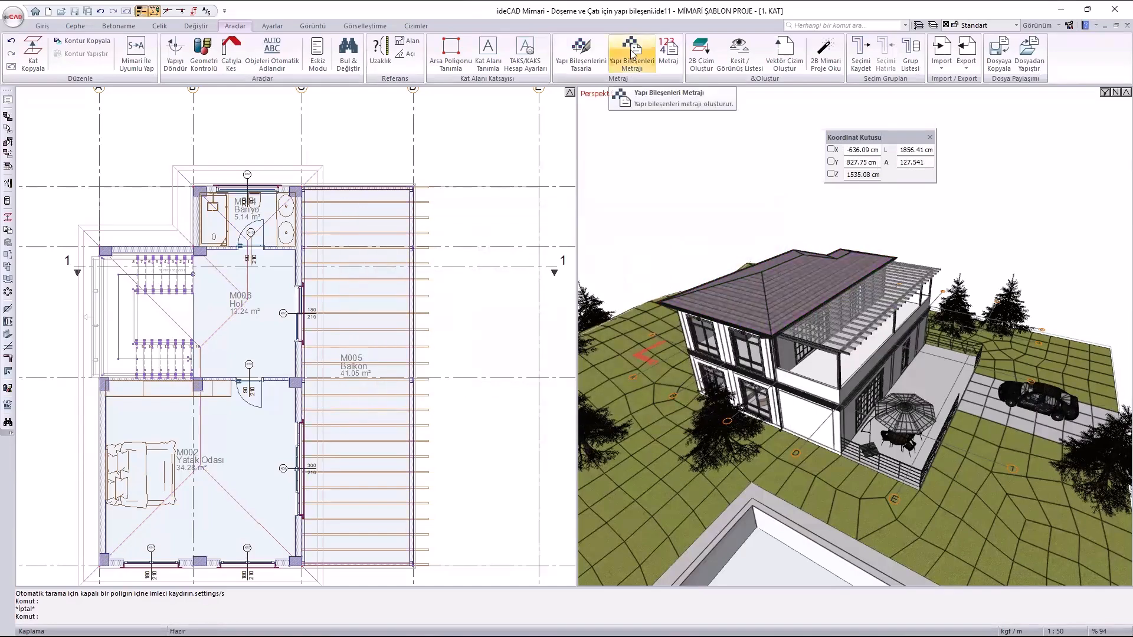
Generate the building components report grouped by component, review all its pages, and close it.
{"action": "left_click", "coordinate": [630, 49]}
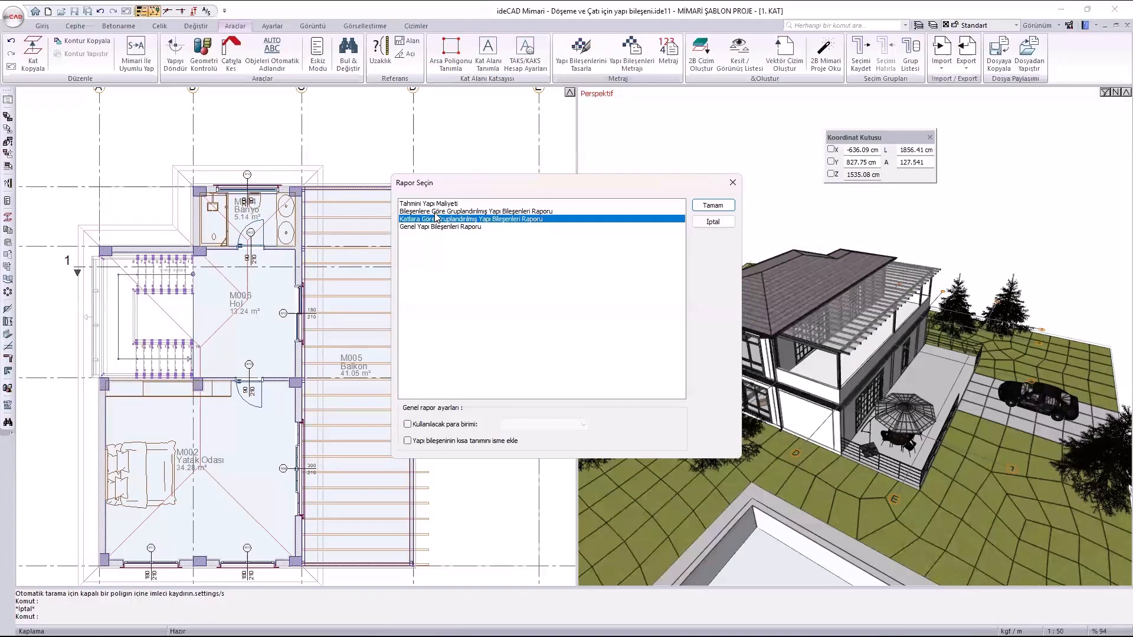
{"action": "left_click", "coordinate": [434, 213]}
{"action": "left_click", "coordinate": [716, 206]}
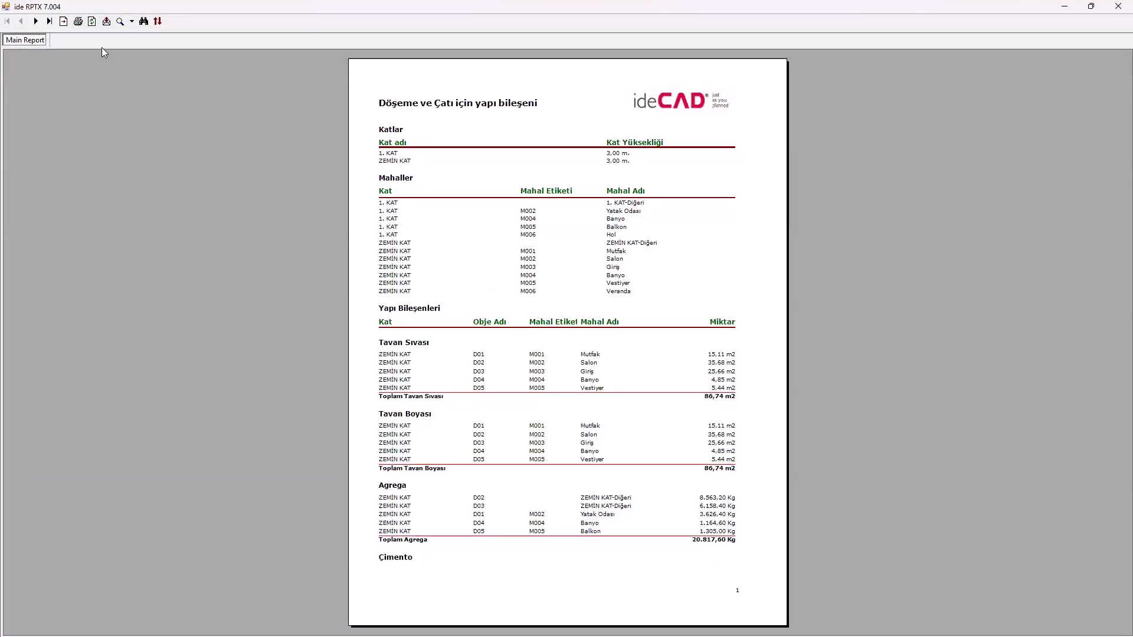
{"action": "left_click", "coordinate": [41, 22]}
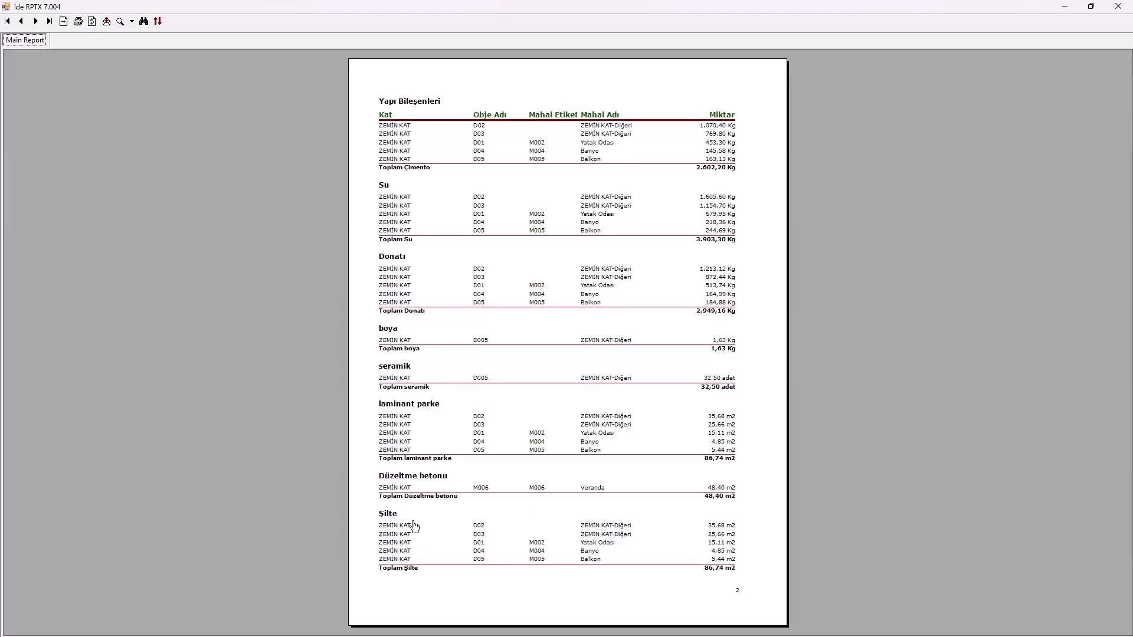
{"action": "left_click", "coordinate": [36, 22]}
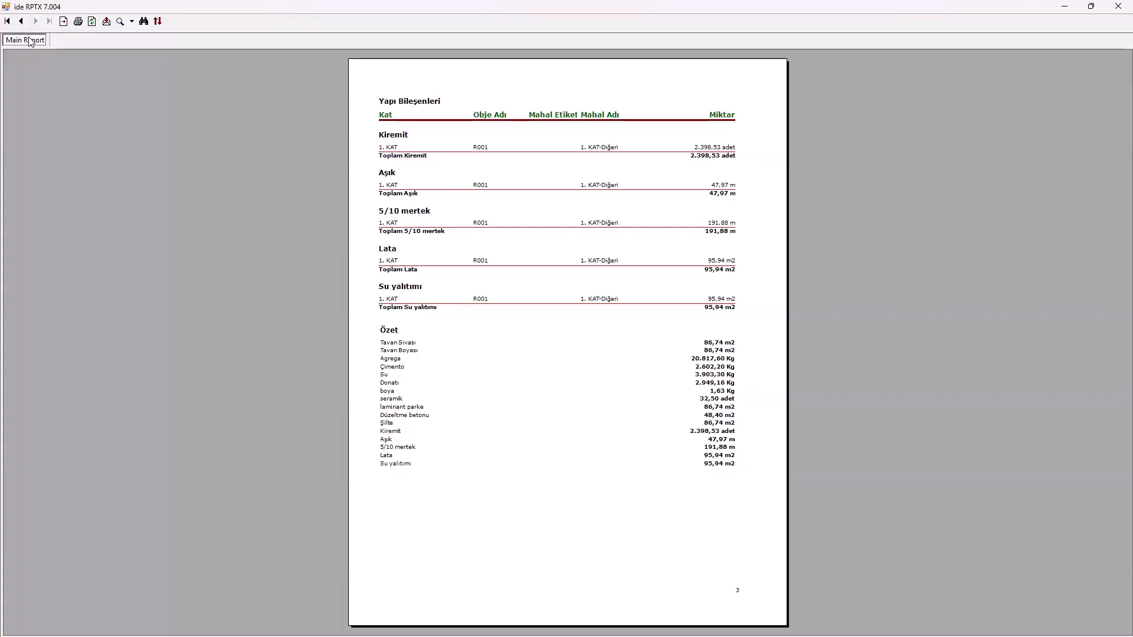
{"action": "left_click", "coordinate": [1111, 9]}
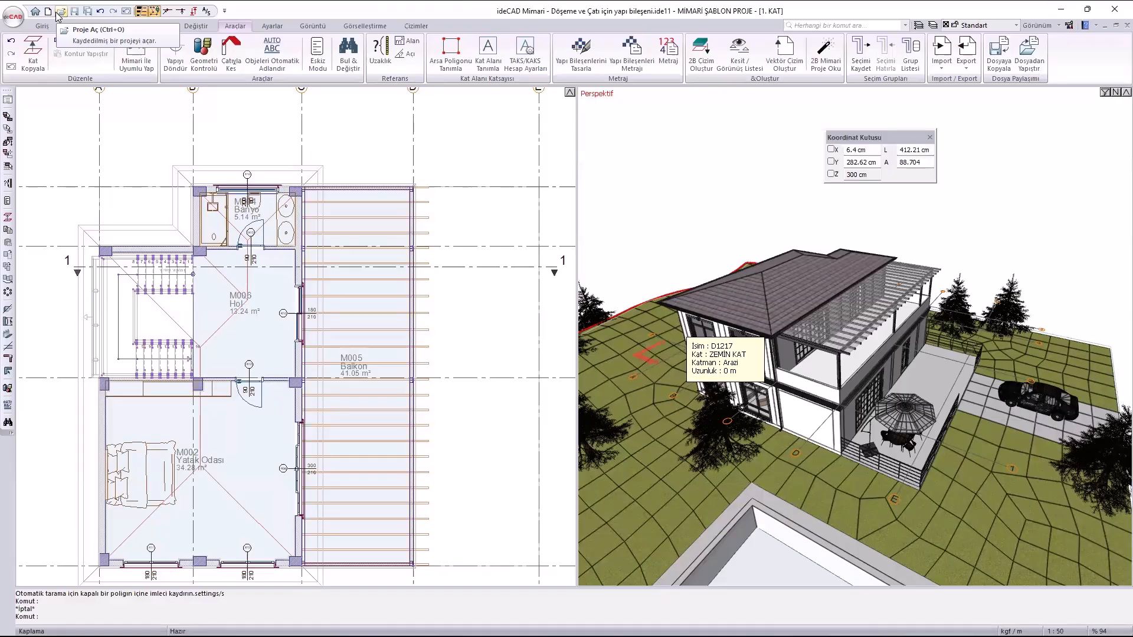
Open the project Detaylı yapı bileşeni metrajı örnek 2 without saving changes to the current one.
{"action": "left_click", "coordinate": [60, 11]}
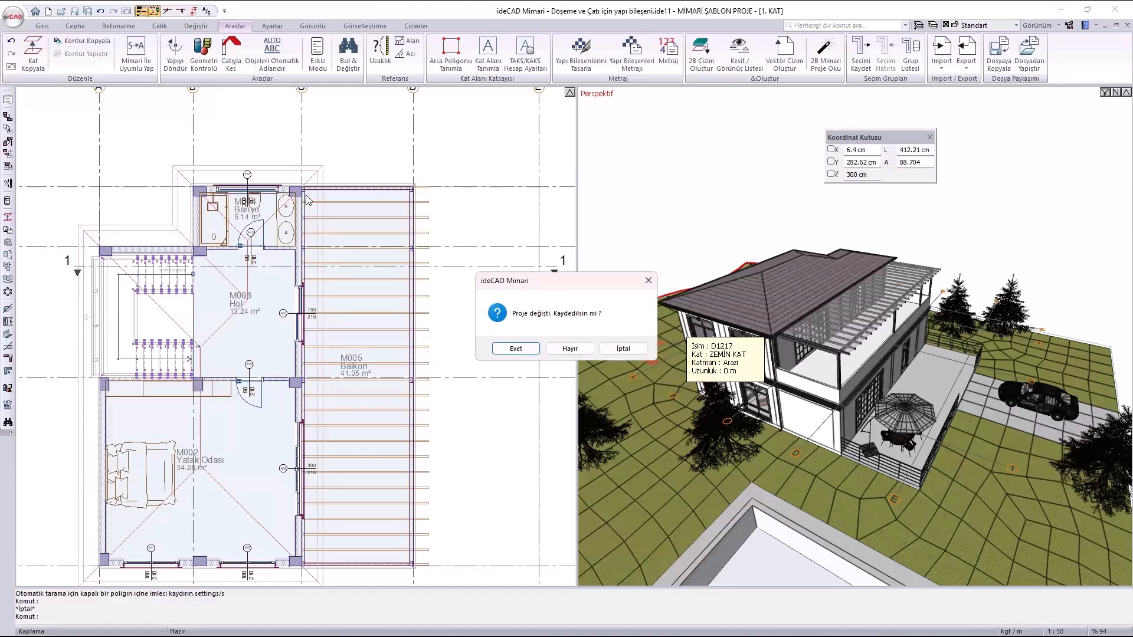
{"action": "left_click", "coordinate": [569, 349]}
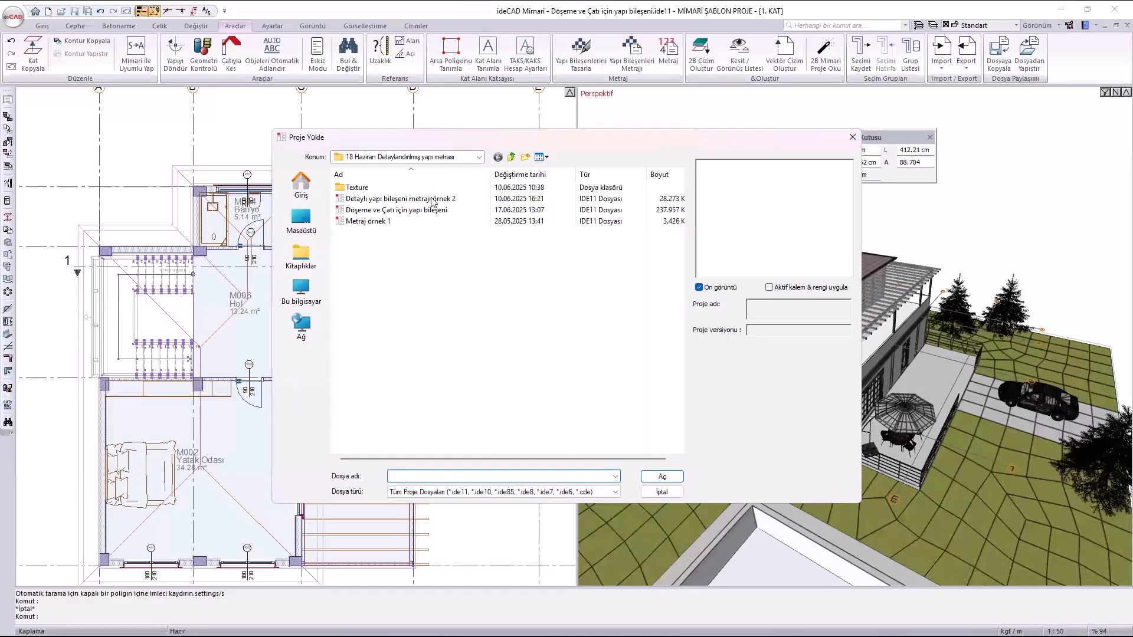
{"action": "left_click", "coordinate": [434, 198]}
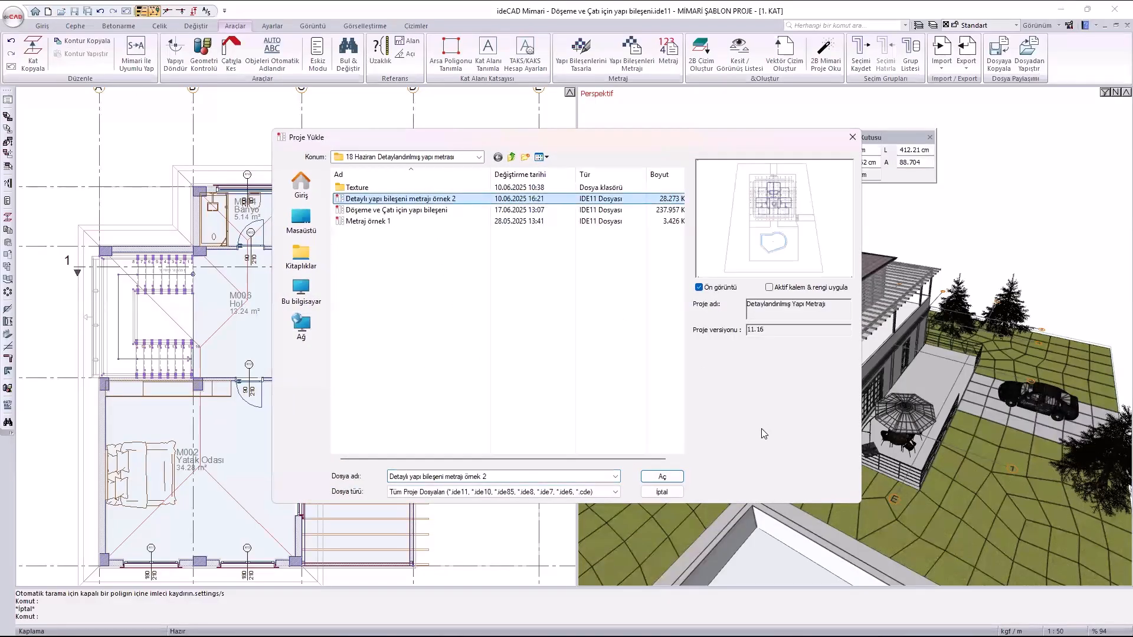
{"action": "left_click", "coordinate": [661, 476]}
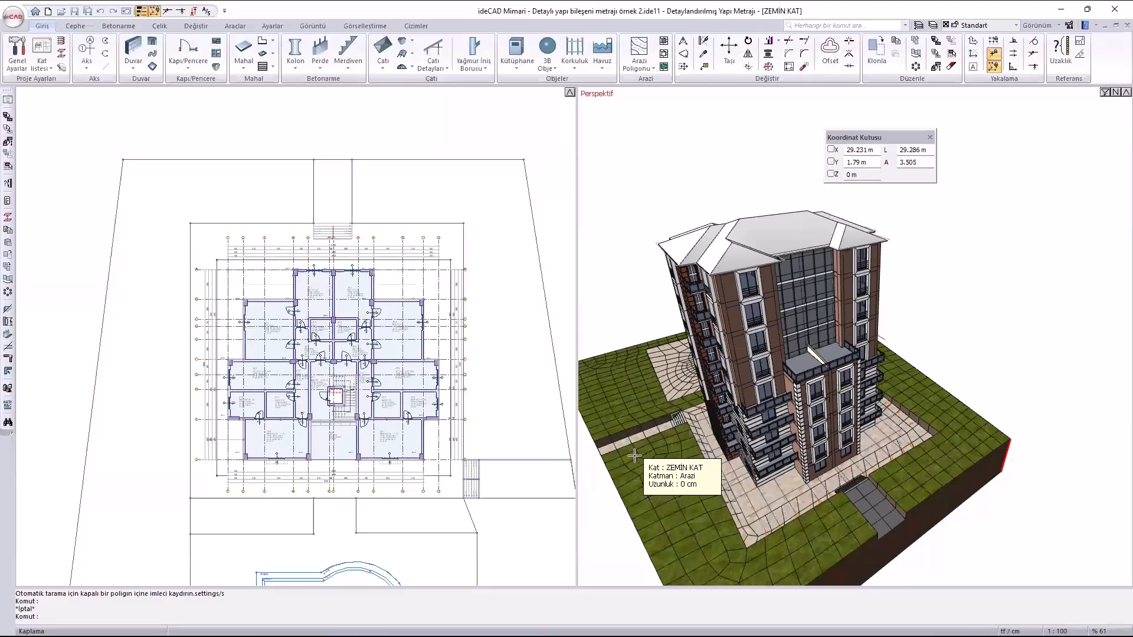
Inspect the apartment building's exterior in 3D and open the settings of the Z03 Salon wall on axis B.
{"action": "scroll", "coordinate": [791, 436], "scroll_direction": "up", "scroll_amount": 1}
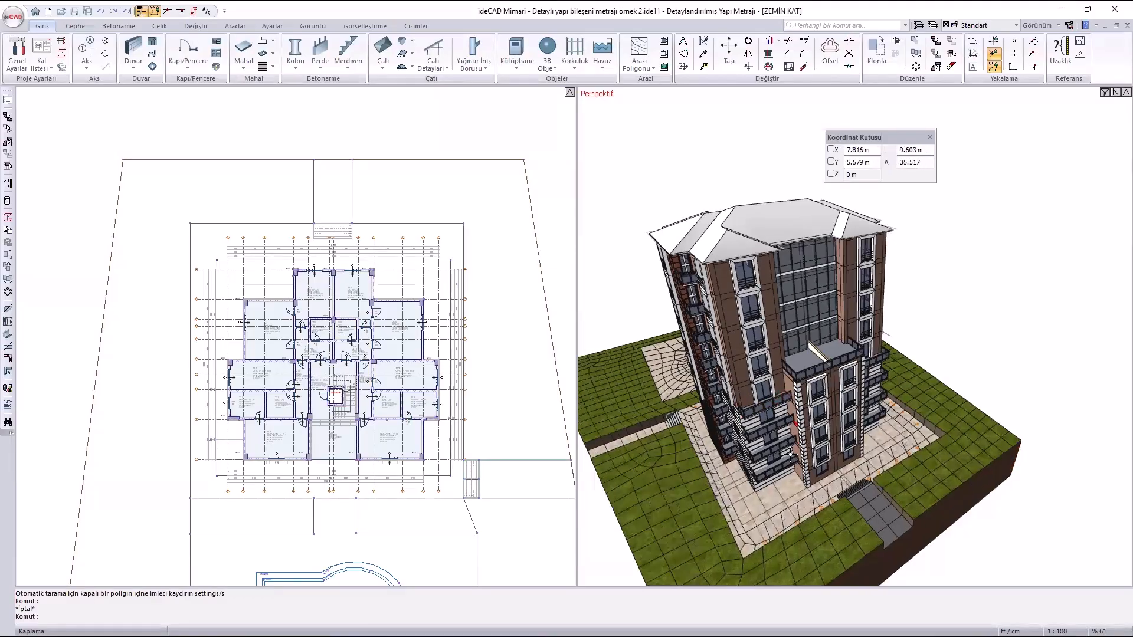
{"action": "scroll", "coordinate": [791, 455], "scroll_direction": "up", "scroll_amount": 5}
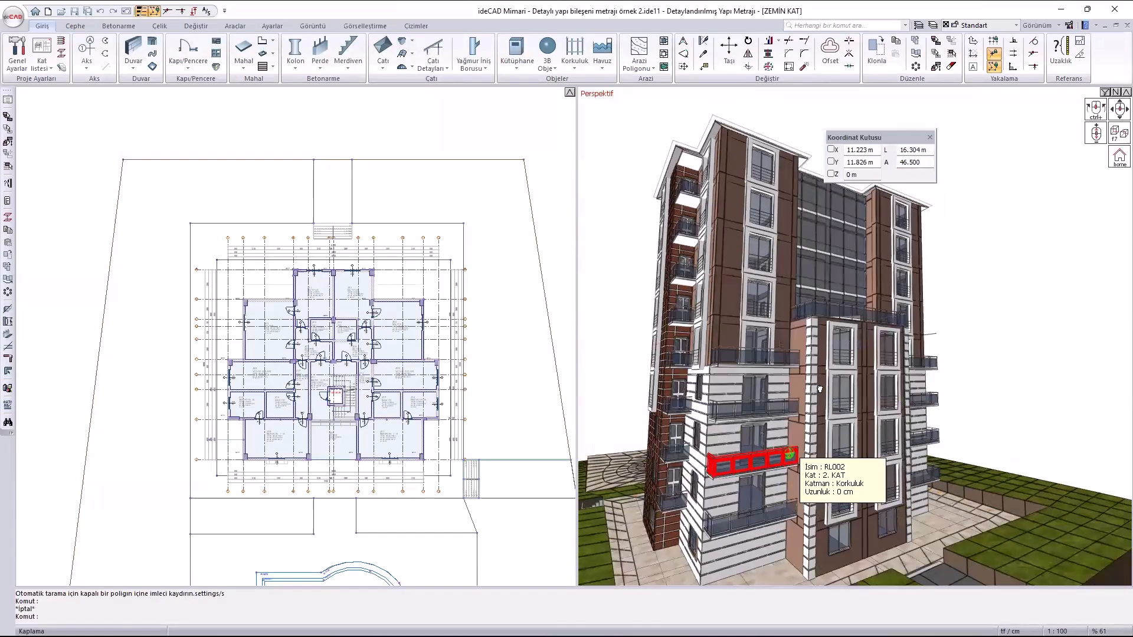
{"action": "middle_click_drag", "start_coordinate": [820, 389], "coordinate": [848, 405]}
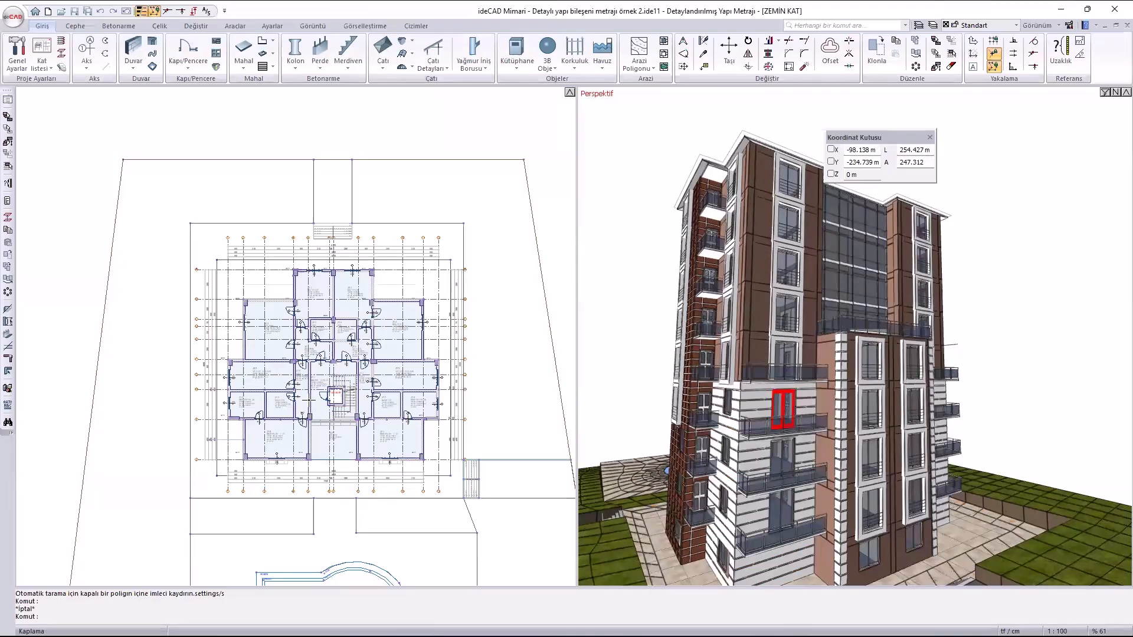
{"action": "scroll", "coordinate": [125, 300], "scroll_direction": "up", "scroll_amount": 3}
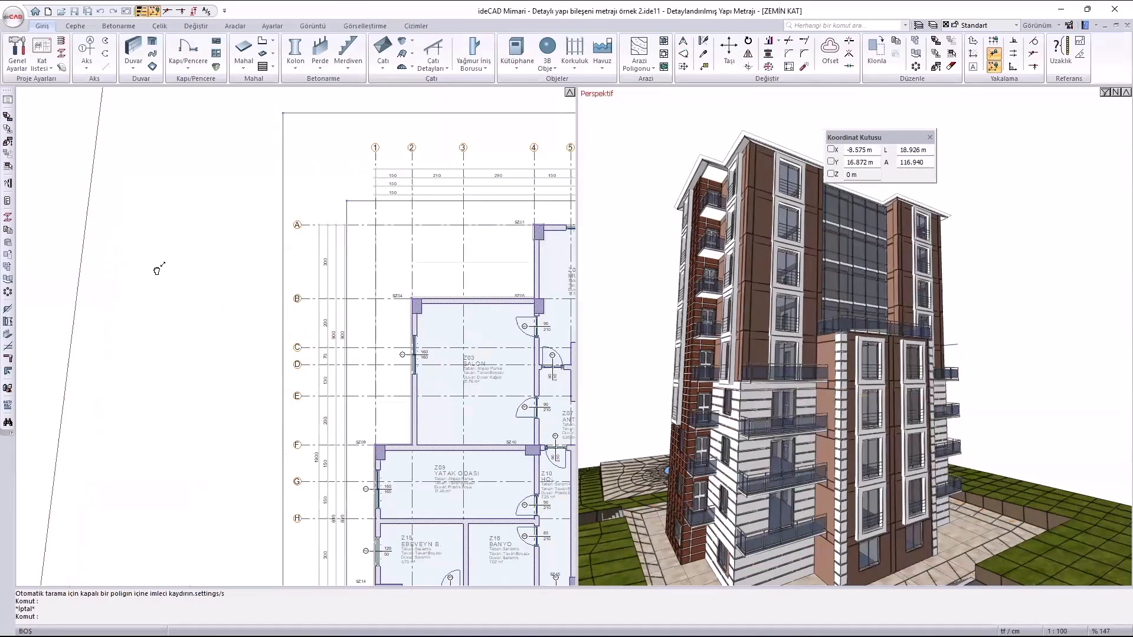
{"action": "scroll", "coordinate": [157, 266], "scroll_direction": "up", "scroll_amount": 2}
{"action": "scroll", "coordinate": [354, 253], "scroll_direction": "up", "scroll_amount": 1}
{"action": "scroll", "coordinate": [387, 254], "scroll_direction": "up", "scroll_amount": 2}
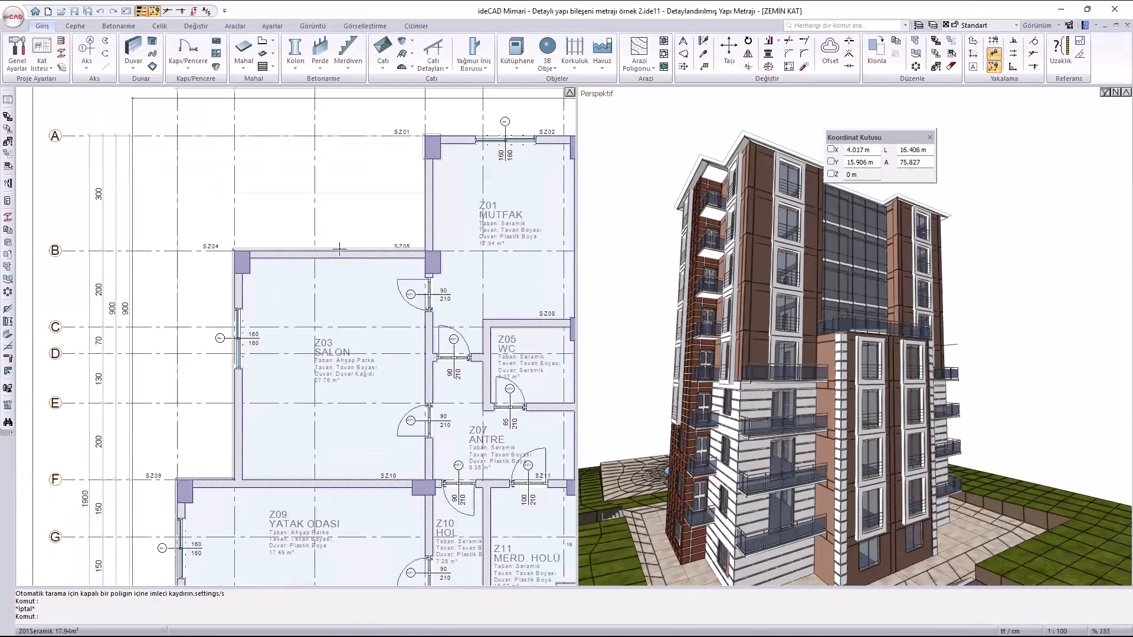
{"action": "left_click", "coordinate": [306, 255]}
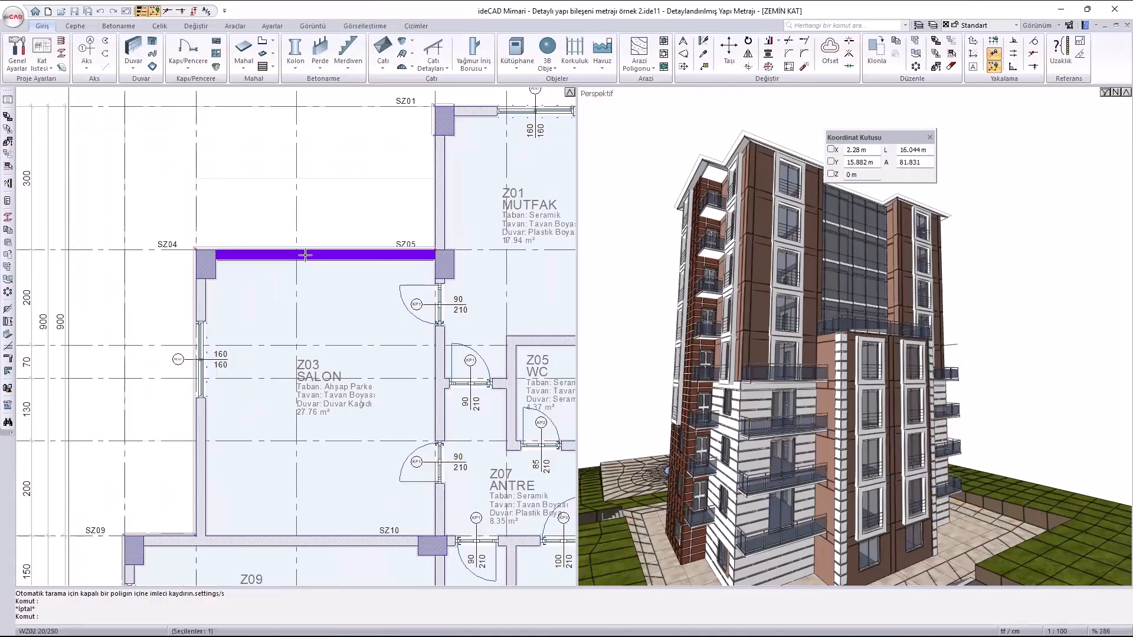
{"action": "double_click", "coordinate": [306, 257]}
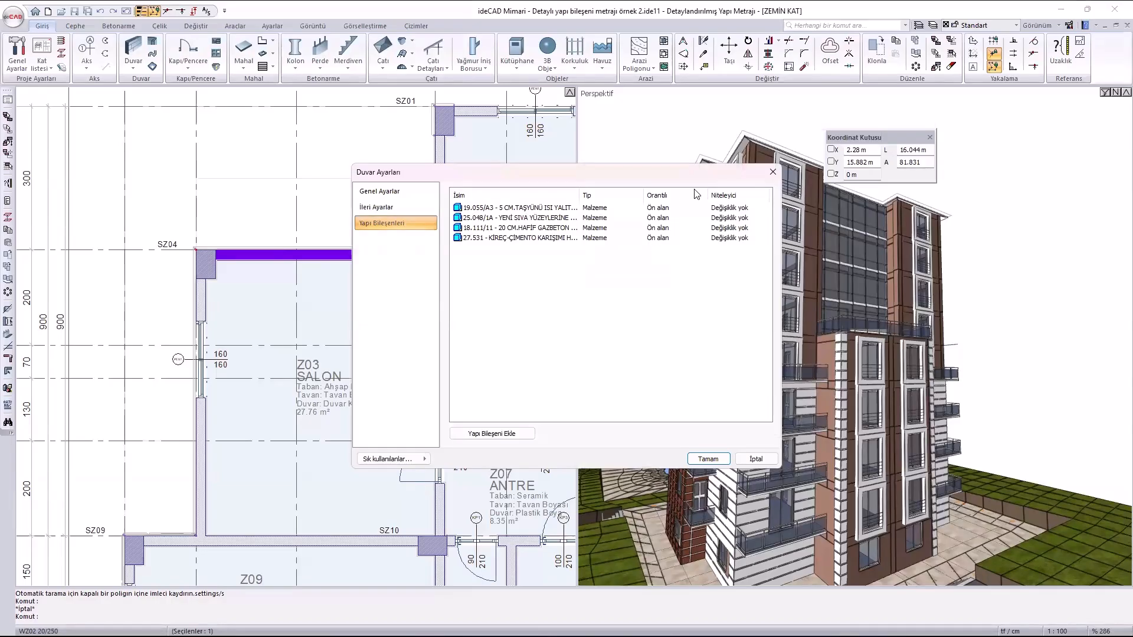
Widen the columns of the wall's building component list to read the item names and proportion types, and close the settings.
{"action": "left_click_drag", "start_coordinate": [707, 192], "coordinate": [754, 193]}
{"action": "left_click_drag", "start_coordinate": [643, 190], "coordinate": [739, 192]}
{"action": "mouse_move", "coordinate": [579, 187]}
{"action": "left_mouse_down"}
{"action": "mouse_move", "coordinate": [689, 187]}
{"action": "mouse_move", "coordinate": [570, 183]}
{"action": "mouse_move", "coordinate": [584, 188]}
{"action": "left_mouse_up"}
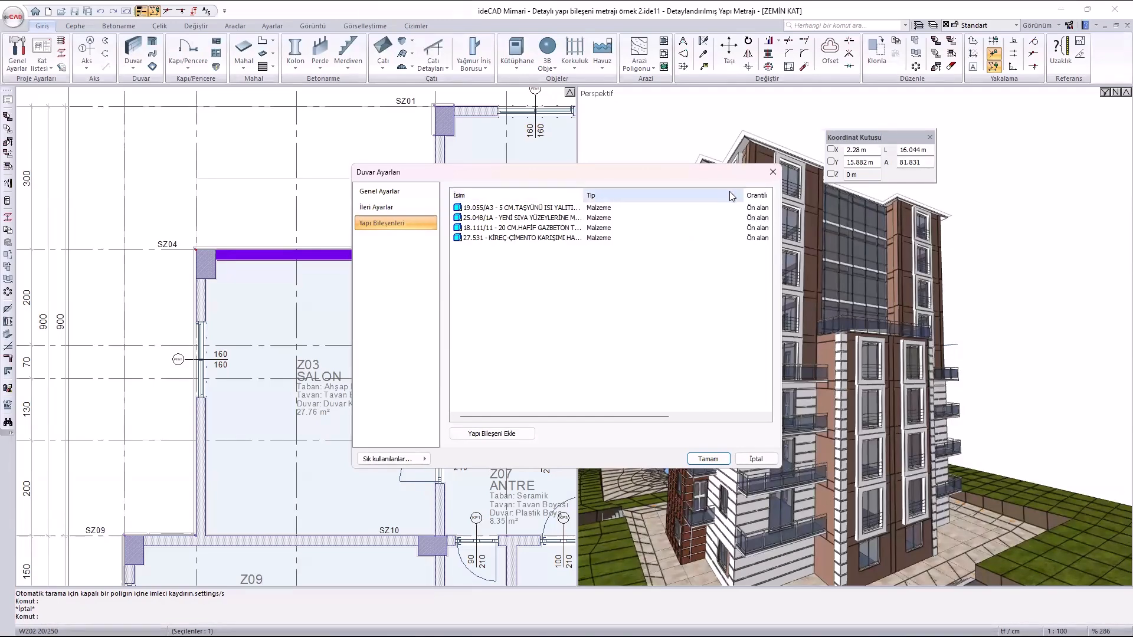
{"action": "mouse_move", "coordinate": [674, 193]}
{"action": "left_mouse_down"}
{"action": "mouse_move", "coordinate": [622, 192]}
{"action": "mouse_move", "coordinate": [693, 189]}
{"action": "left_mouse_up"}
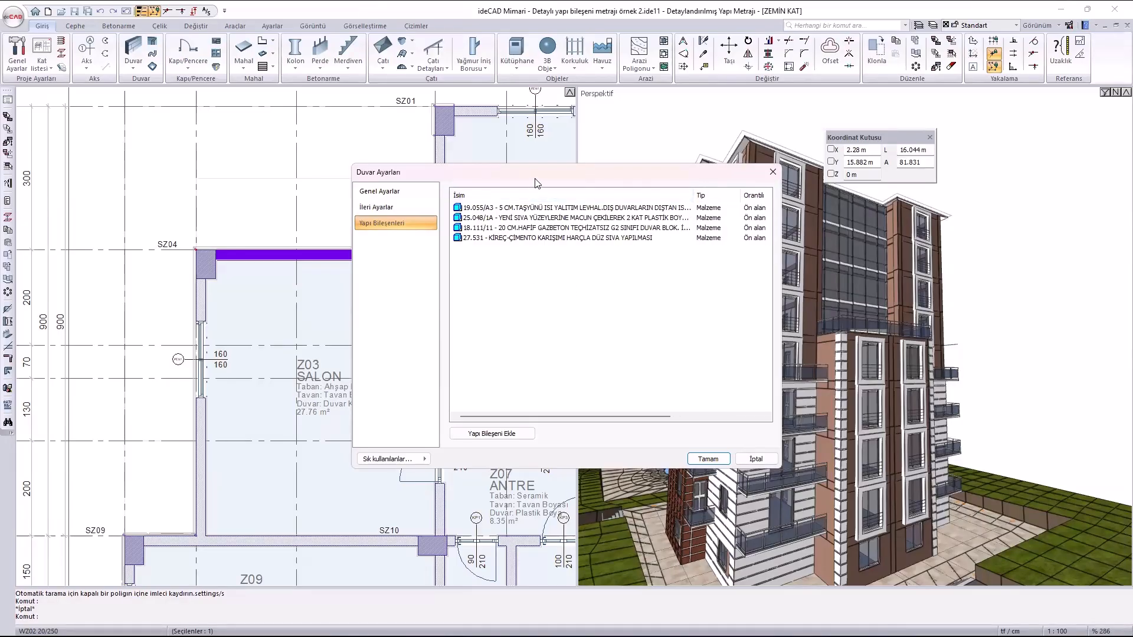
{"action": "left_click_drag", "start_coordinate": [536, 181], "coordinate": [726, 186]}
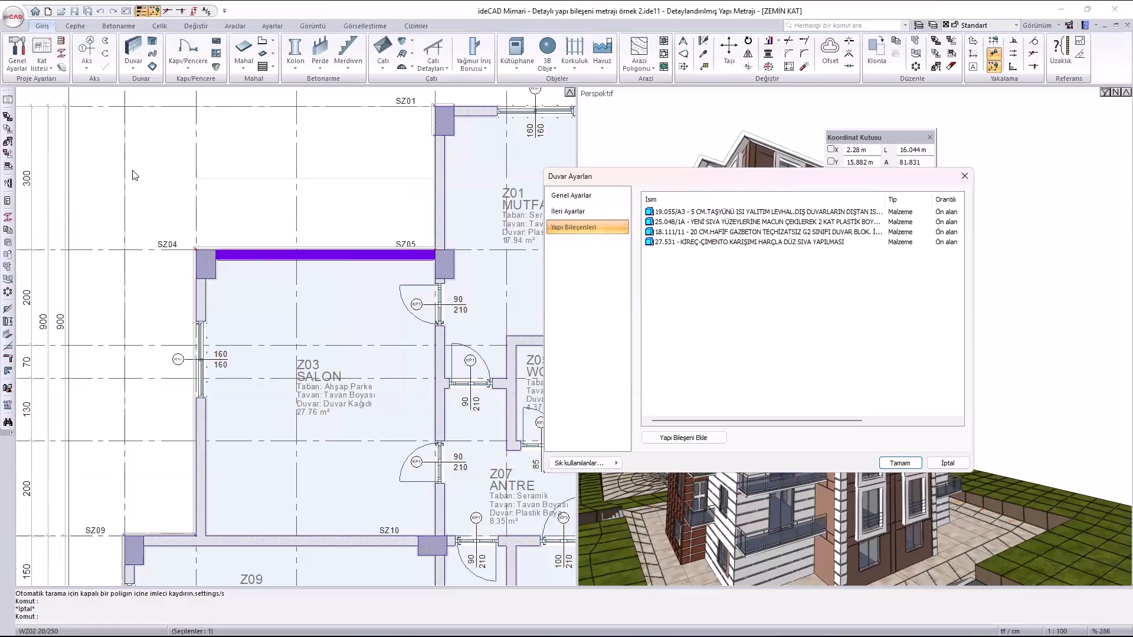
{"action": "left_click", "coordinate": [963, 176]}
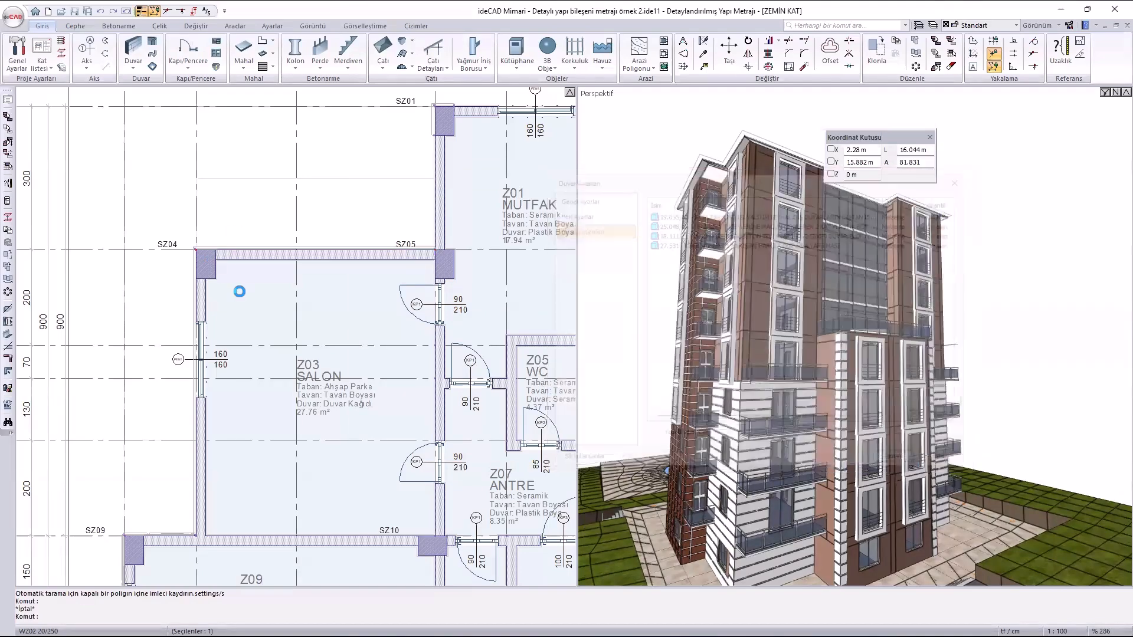
Check the building components of the Z03 Salon's exterior window wall and the Z19 Ebeveyn Y.O. wall on axis J.
{"action": "double_click", "coordinate": [202, 300]}
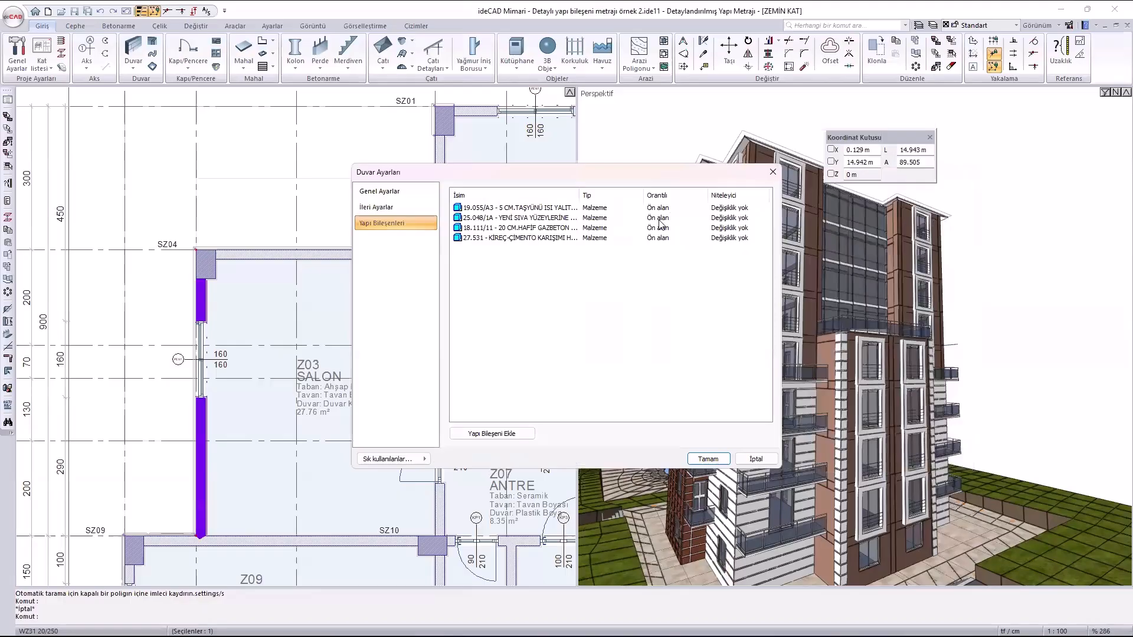
{"action": "left_click", "coordinate": [773, 173]}
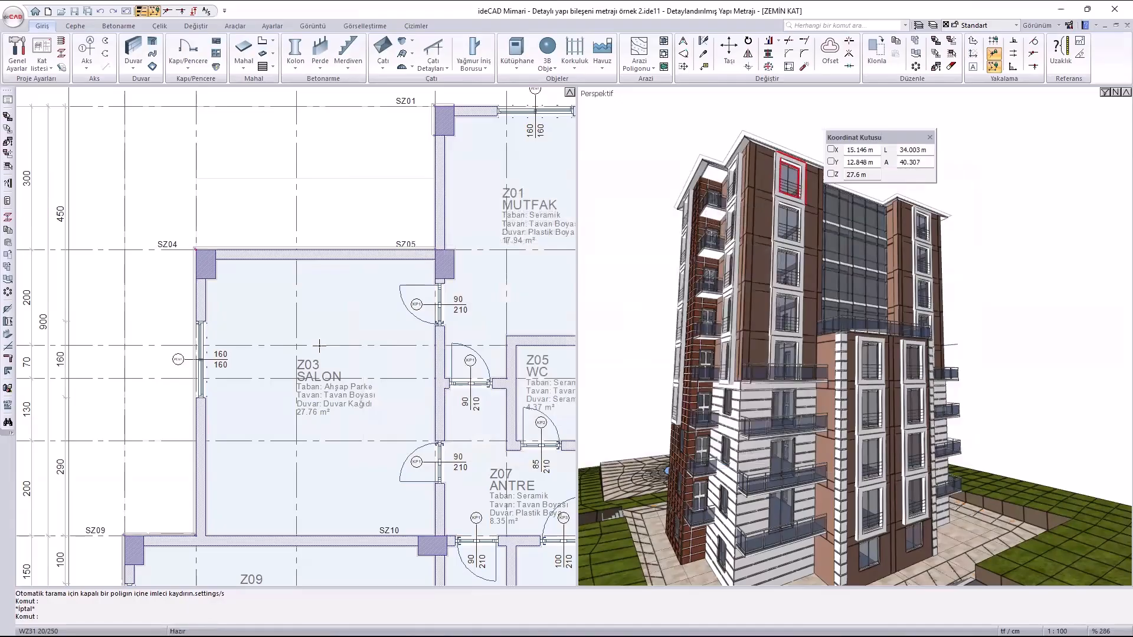
{"action": "scroll", "coordinate": [282, 358], "scroll_direction": "down", "scroll_amount": 5}
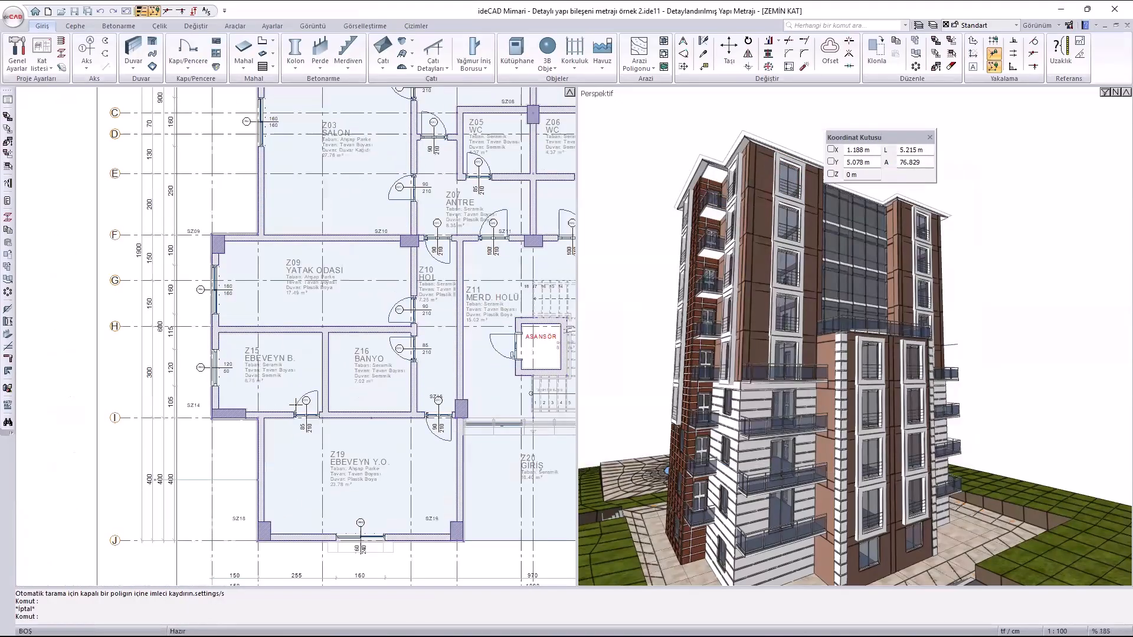
{"action": "middle_click_drag", "start_coordinate": [352, 494], "coordinate": [344, 460]}
{"action": "scroll", "coordinate": [309, 458], "scroll_direction": "up", "scroll_amount": 6}
{"action": "double_click", "coordinate": [272, 425]}
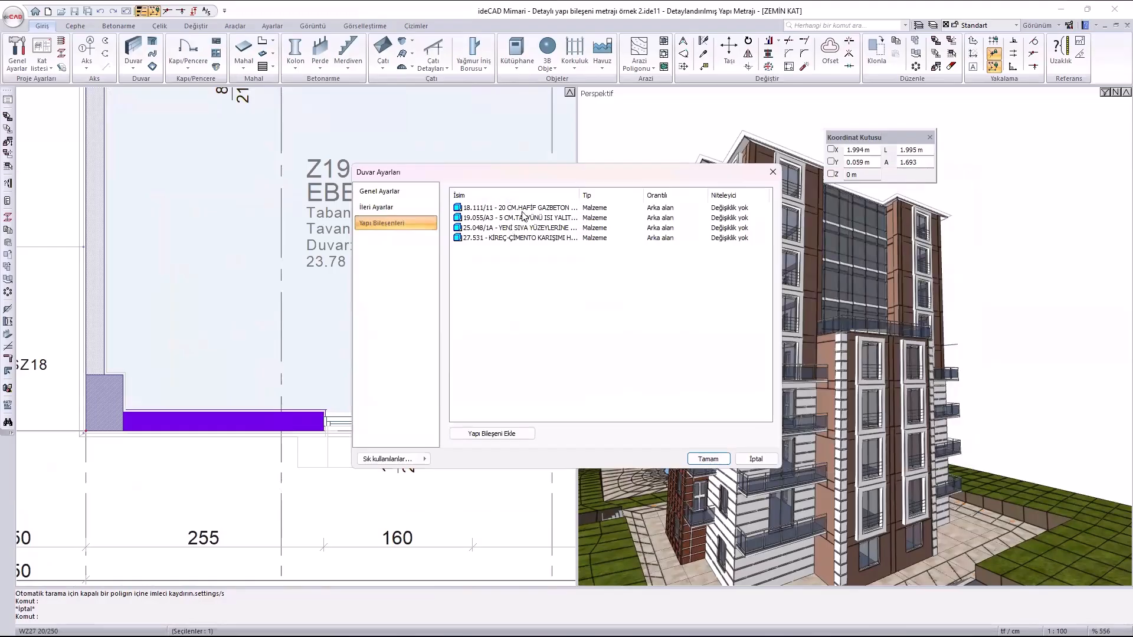
{"action": "left_click_drag", "start_coordinate": [581, 195], "coordinate": [669, 190]}
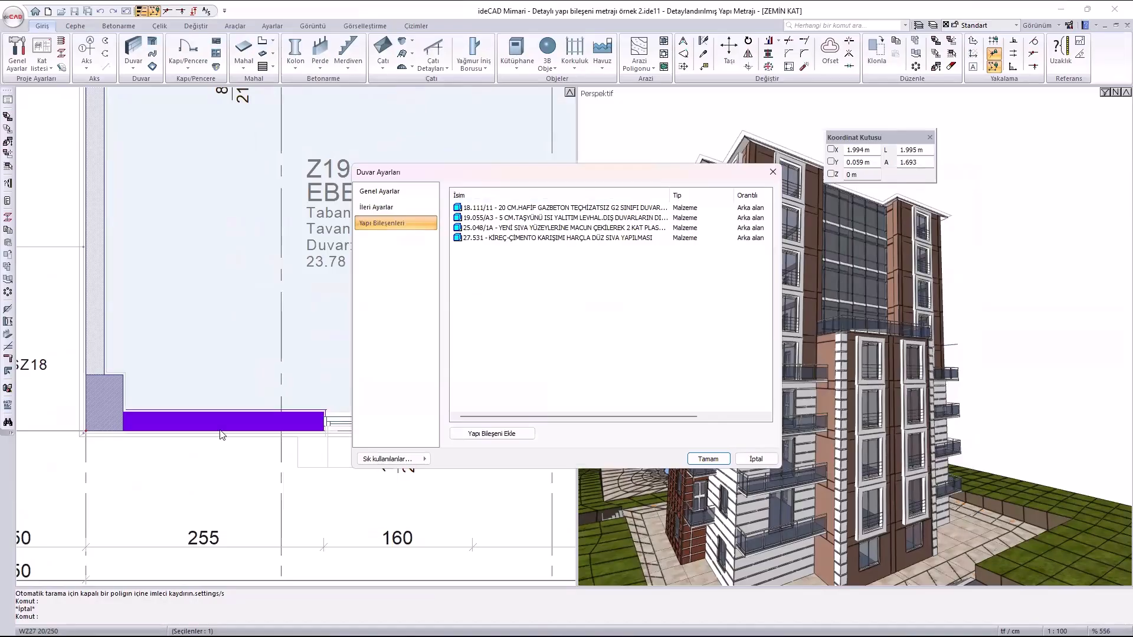
{"action": "key", "text": "Return"}
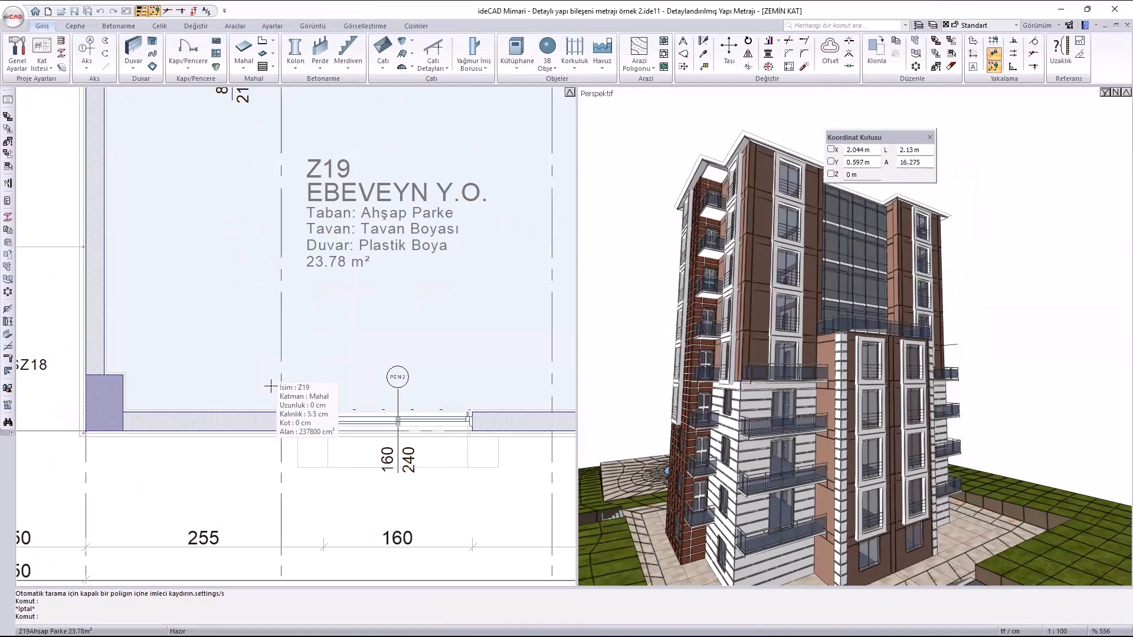
Open the Z03 Salon room's settings and adjust the building component list columns to read the item names and proportion types.
{"action": "scroll", "coordinate": [271, 387], "scroll_direction": "down", "scroll_amount": 6}
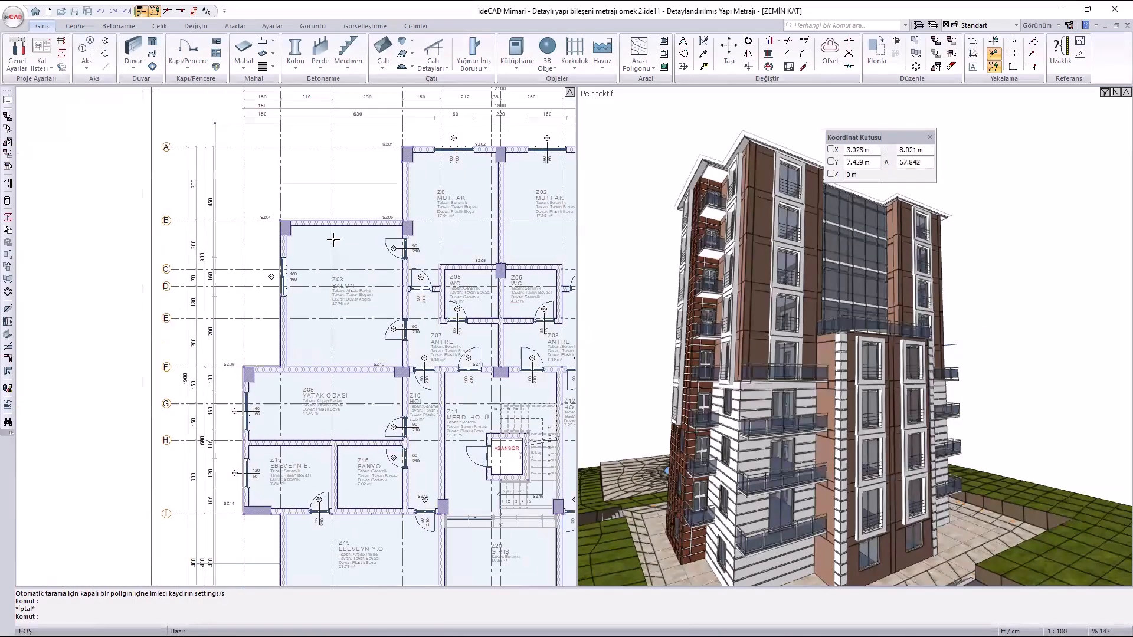
{"action": "scroll", "coordinate": [333, 239], "scroll_direction": "up", "scroll_amount": 5}
{"action": "left_click", "coordinate": [368, 319]}
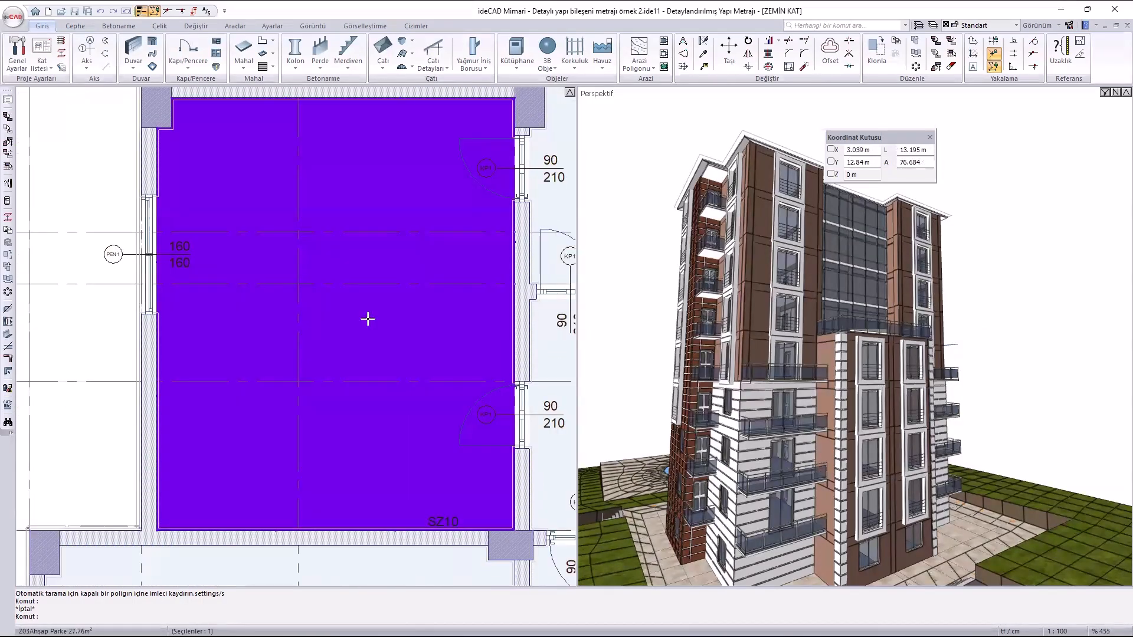
{"action": "double_click", "coordinate": [369, 321]}
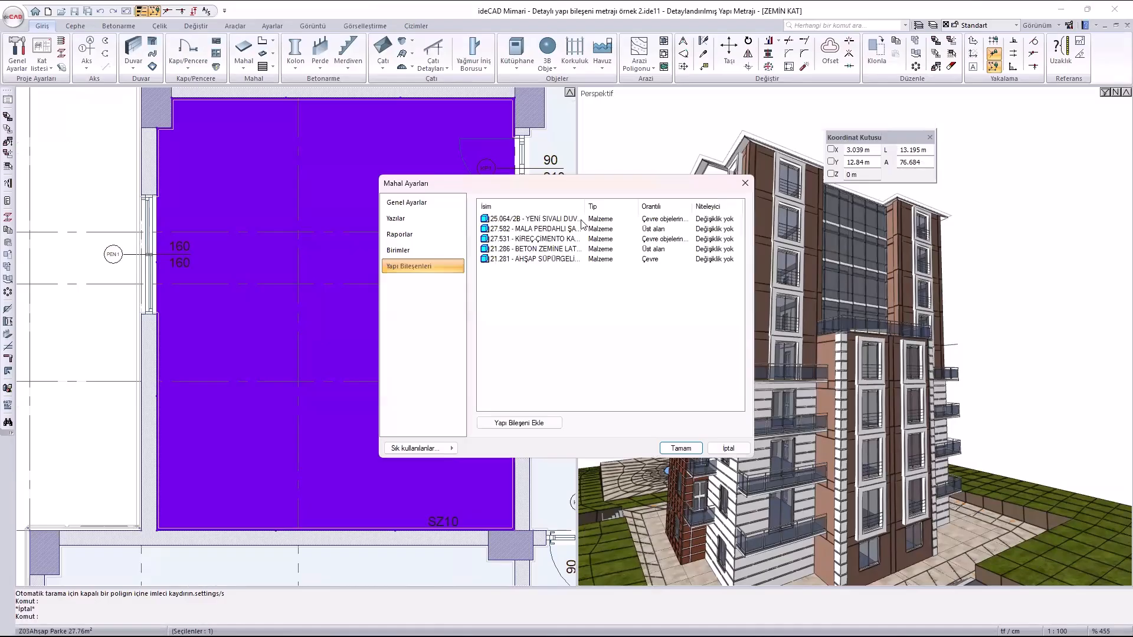
{"action": "left_click_drag", "start_coordinate": [597, 206], "coordinate": [662, 200]}
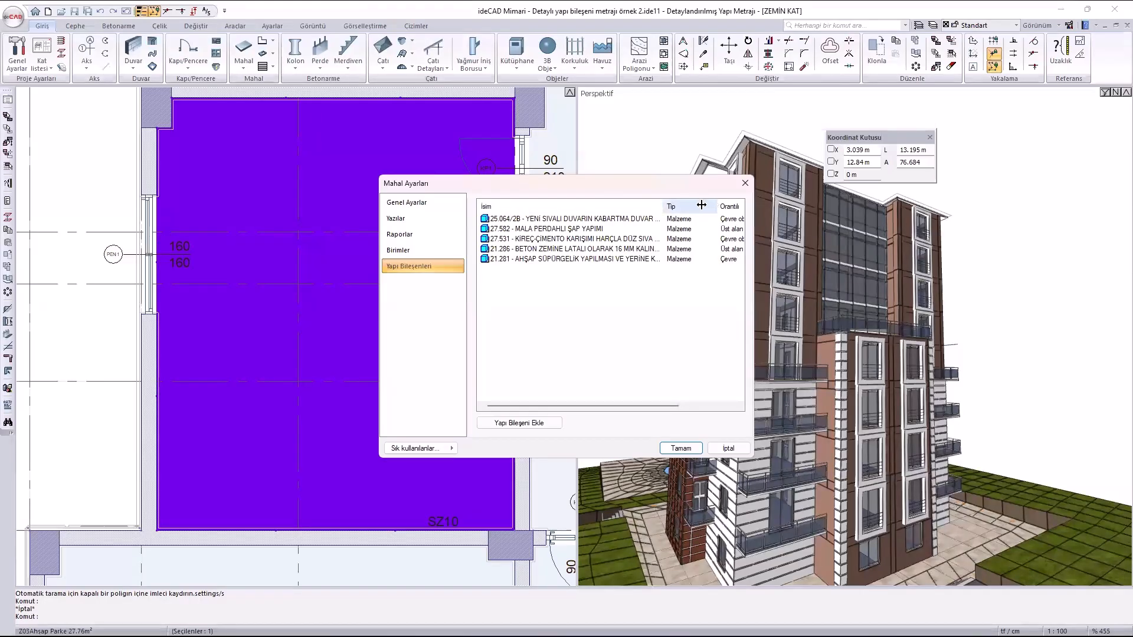
{"action": "left_click_drag", "start_coordinate": [717, 206], "coordinate": [690, 205]}
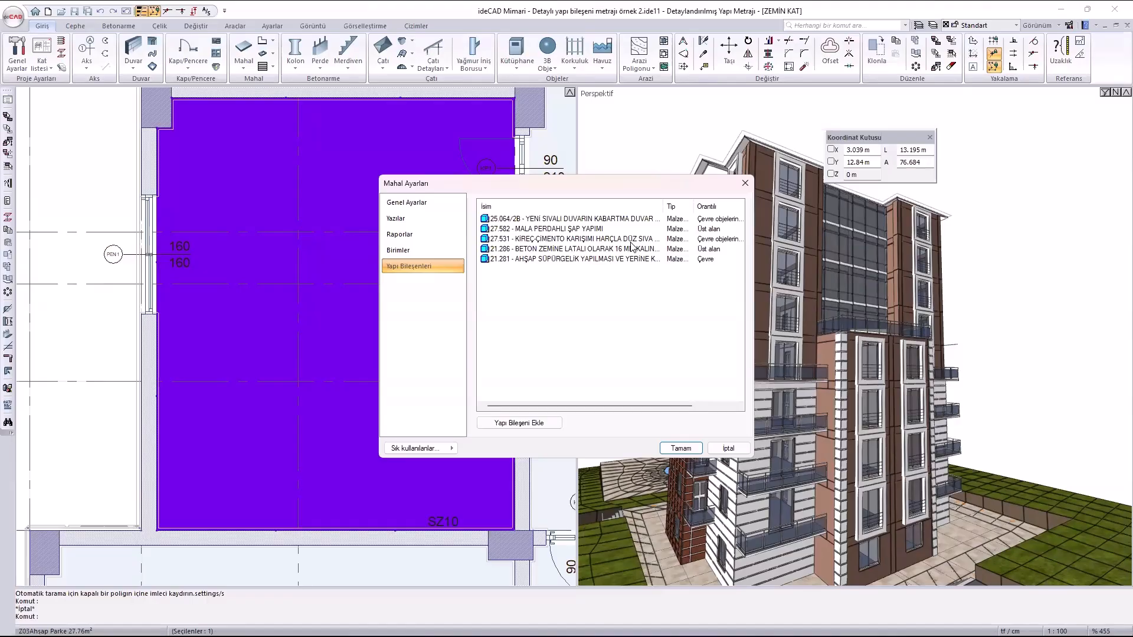
Open the component picker for the Z03 Salon room and browse the Malzemeler library to the Özel Pozlarım items under Proje Pozları.
{"action": "left_click", "coordinate": [520, 423]}
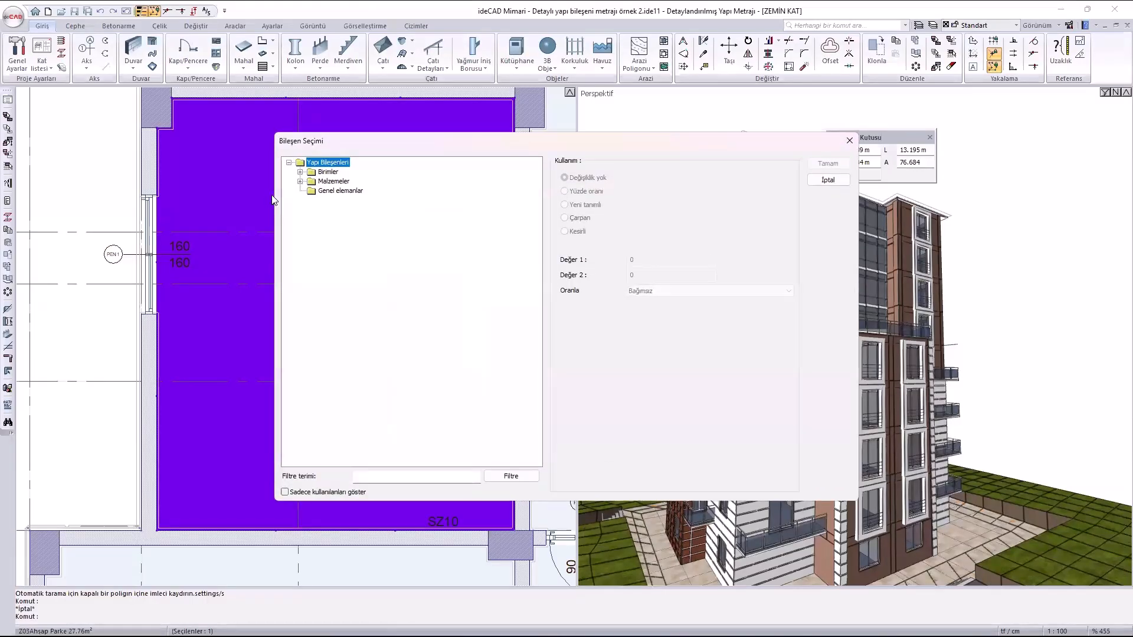
{"action": "left_click", "coordinate": [300, 181]}
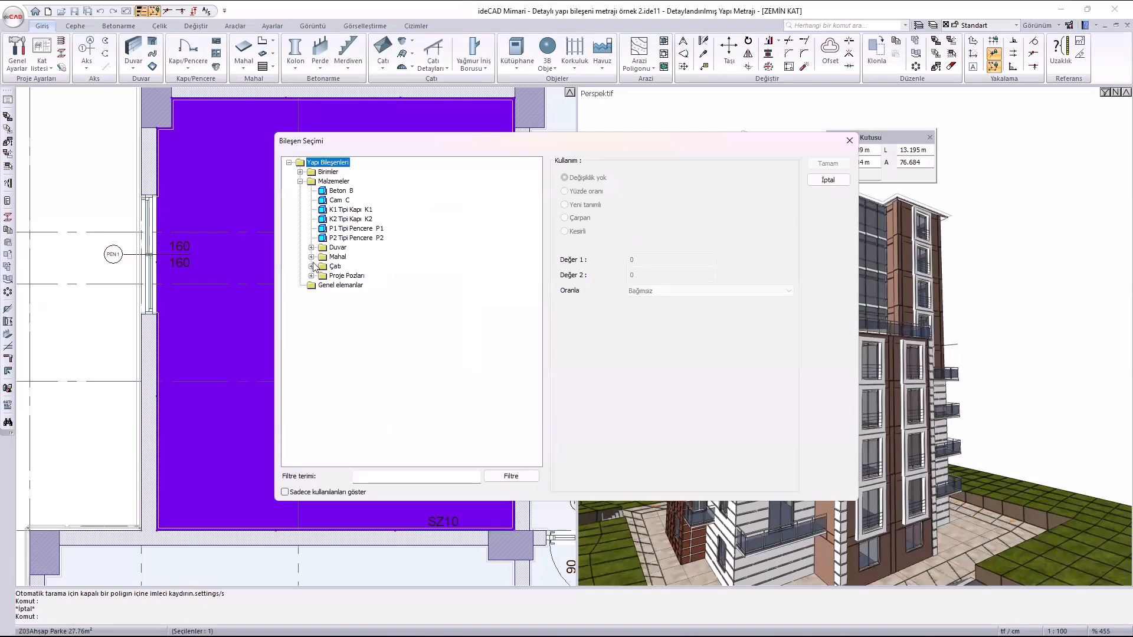
{"action": "left_click", "coordinate": [311, 248]}
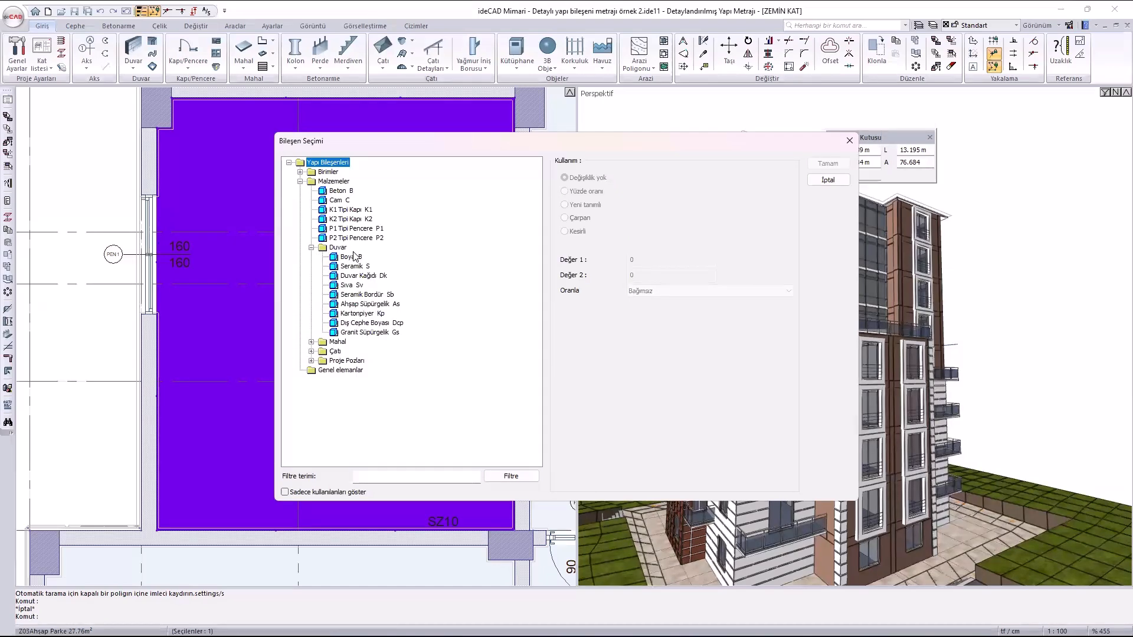
{"action": "left_click", "coordinate": [311, 360]}
{"action": "left_click", "coordinate": [322, 370]}
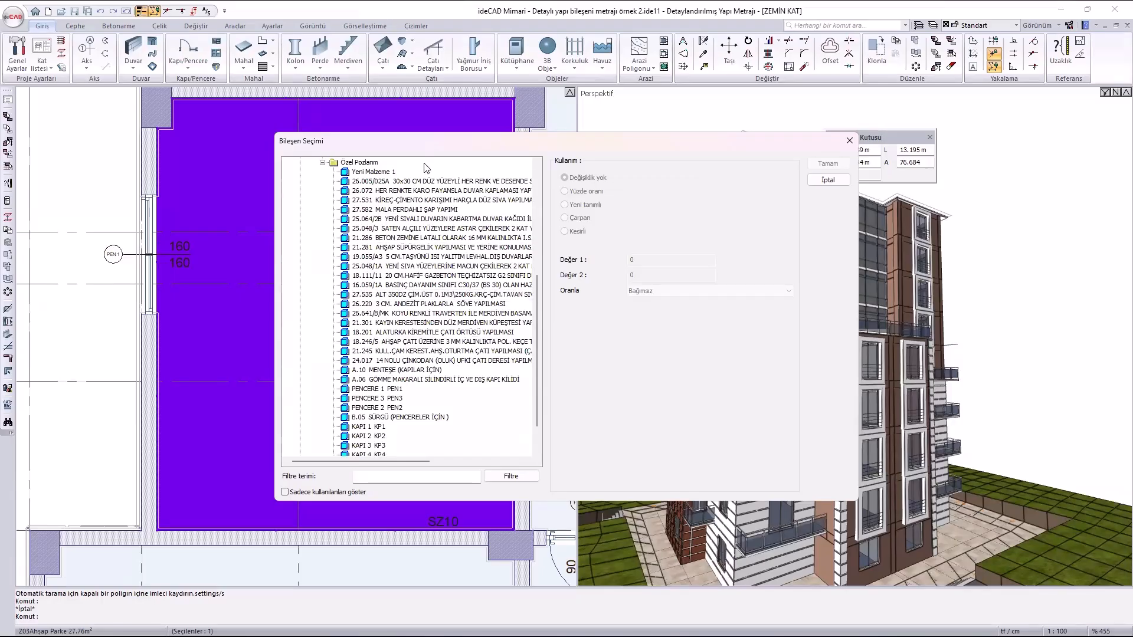
Check the proportion options offered for item 27.531 lime-cement plaster, and cancel both the component picker and the room settings.
{"action": "left_click", "coordinate": [423, 201]}
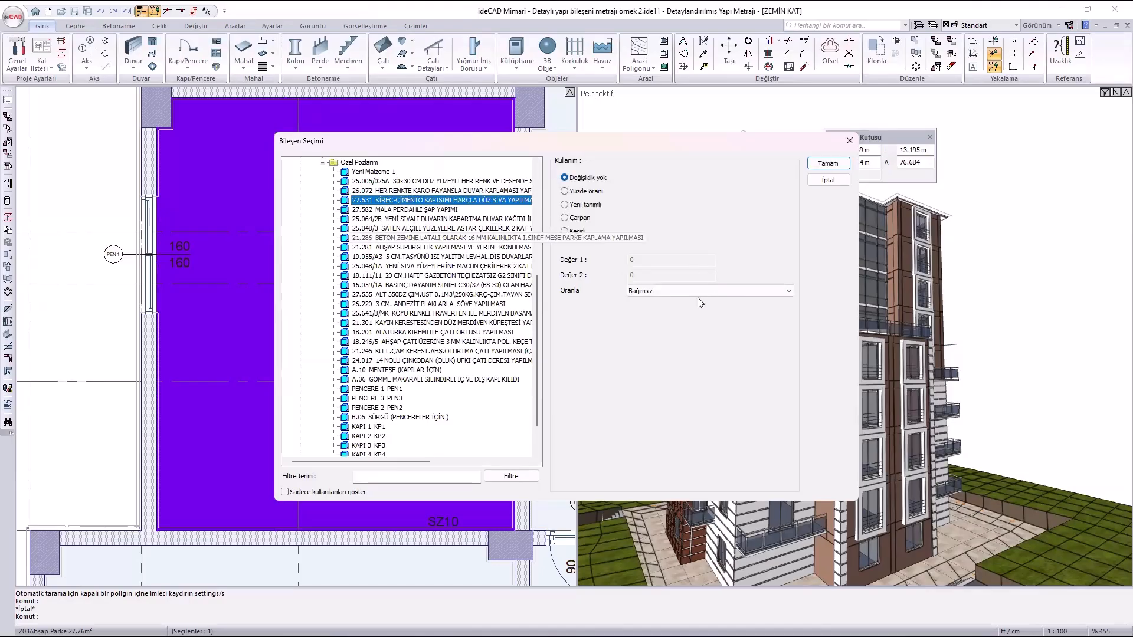
{"action": "left_click", "coordinate": [682, 292]}
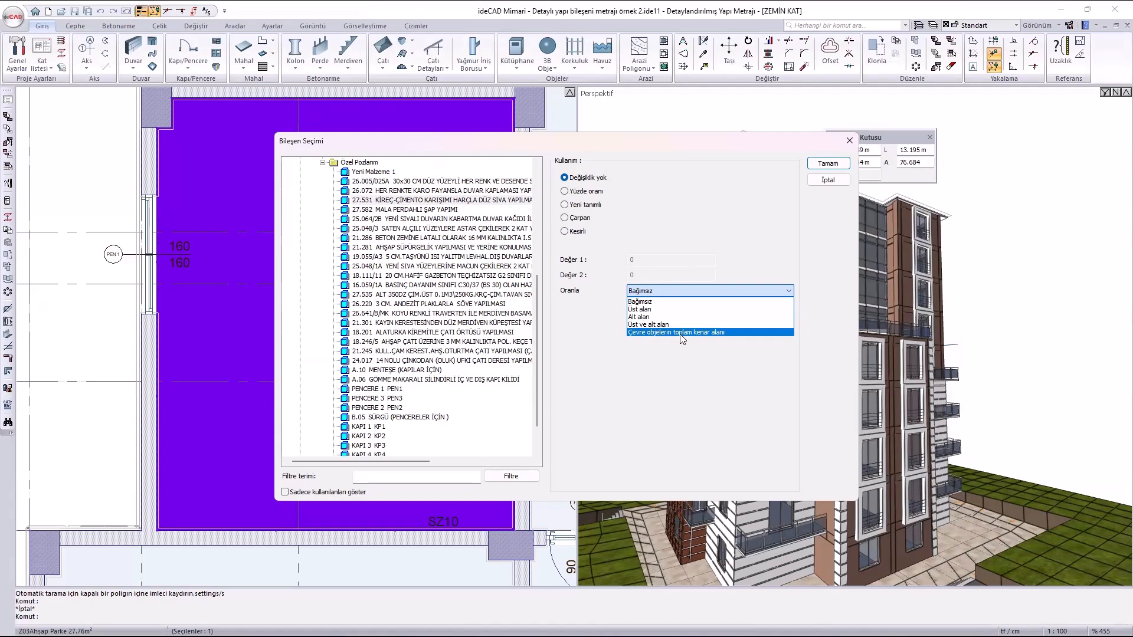
{"action": "left_click", "coordinate": [438, 143]}
{"action": "key", "text": "Escape"}
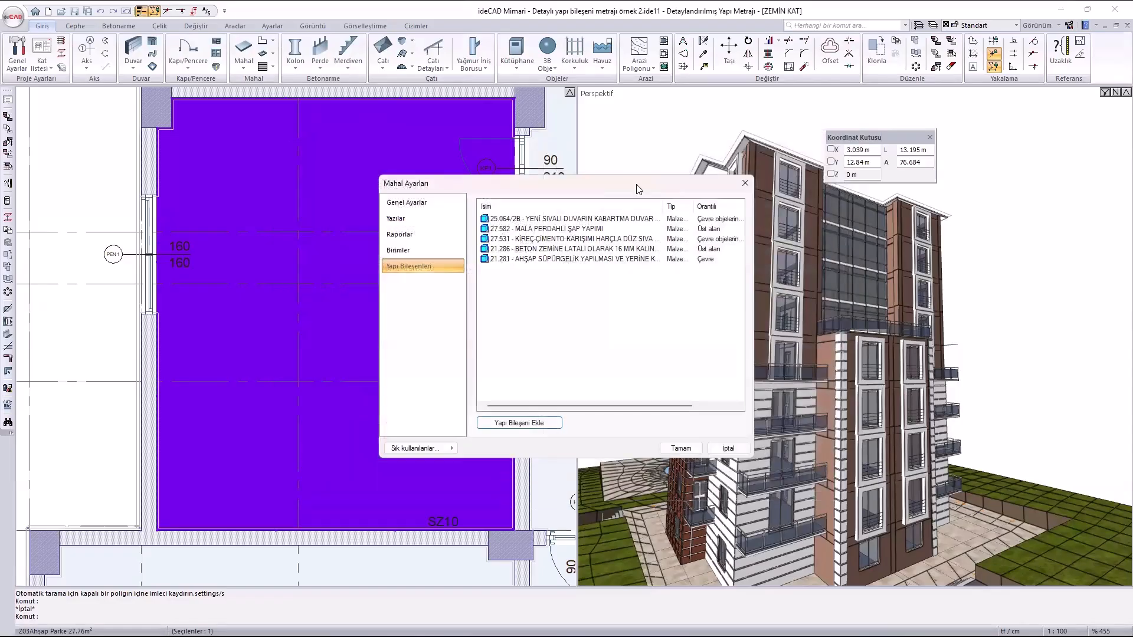
{"action": "key", "text": "Escape"}
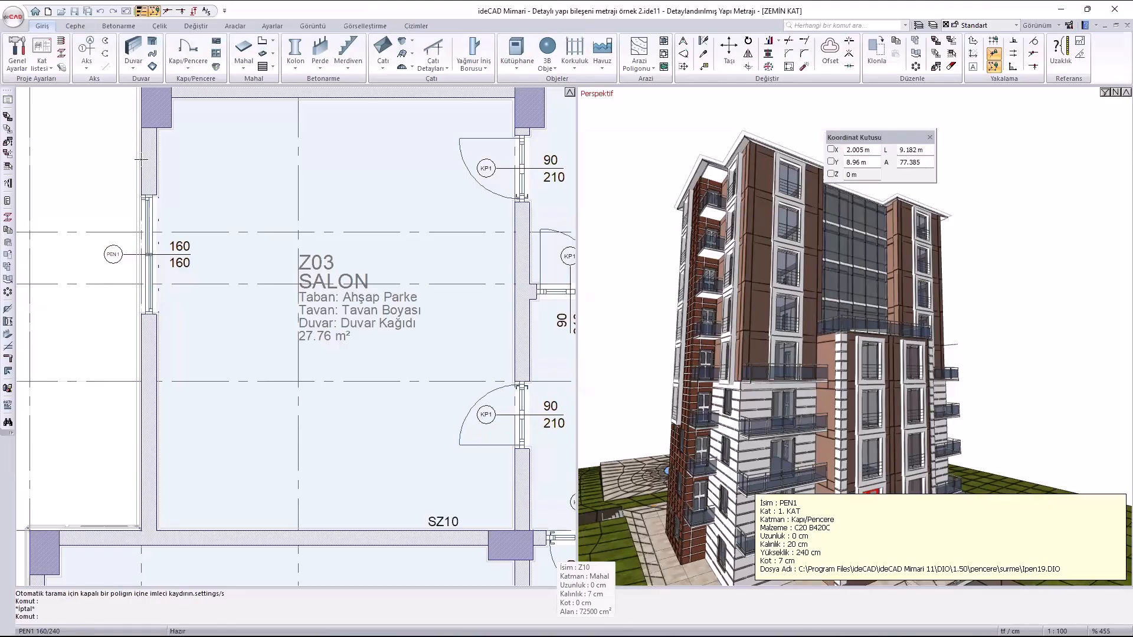
Reopen the Z03 Salon room's settings, adjust the name column to read its building components and proportion types, and close the settings.
{"action": "left_click", "coordinate": [420, 324]}
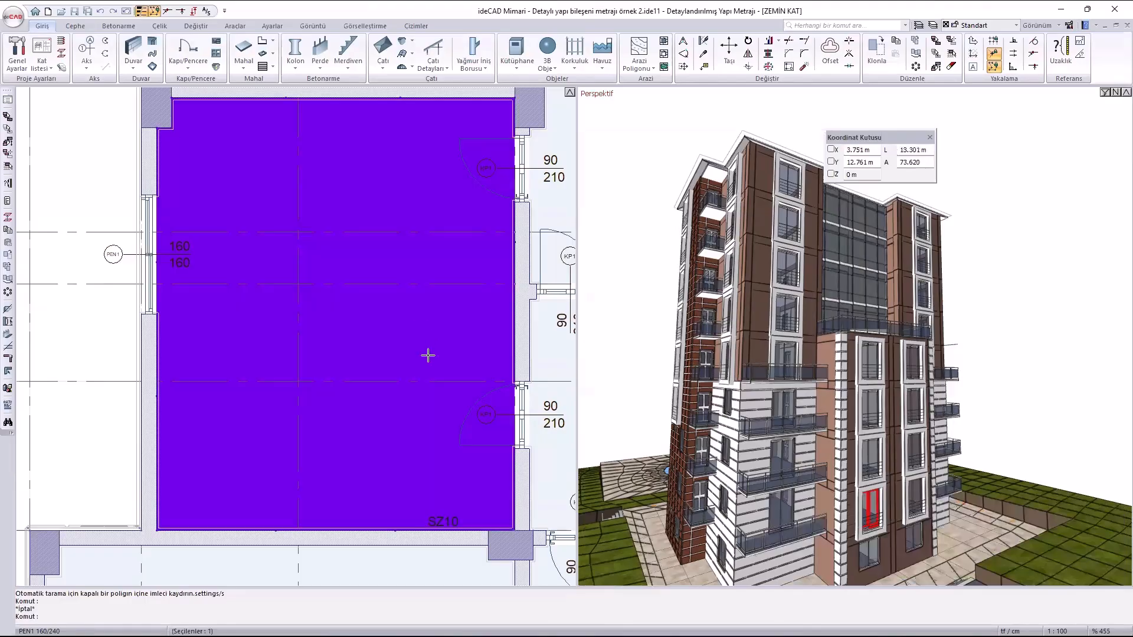
{"action": "double_click", "coordinate": [428, 356]}
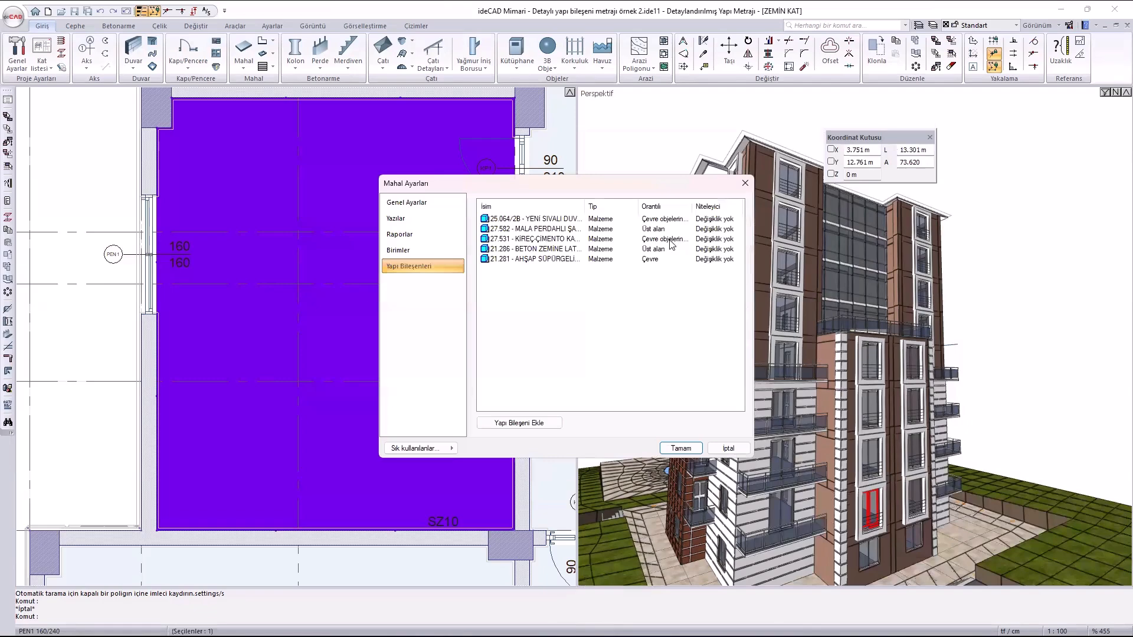
{"action": "double_click", "coordinate": [669, 239]}
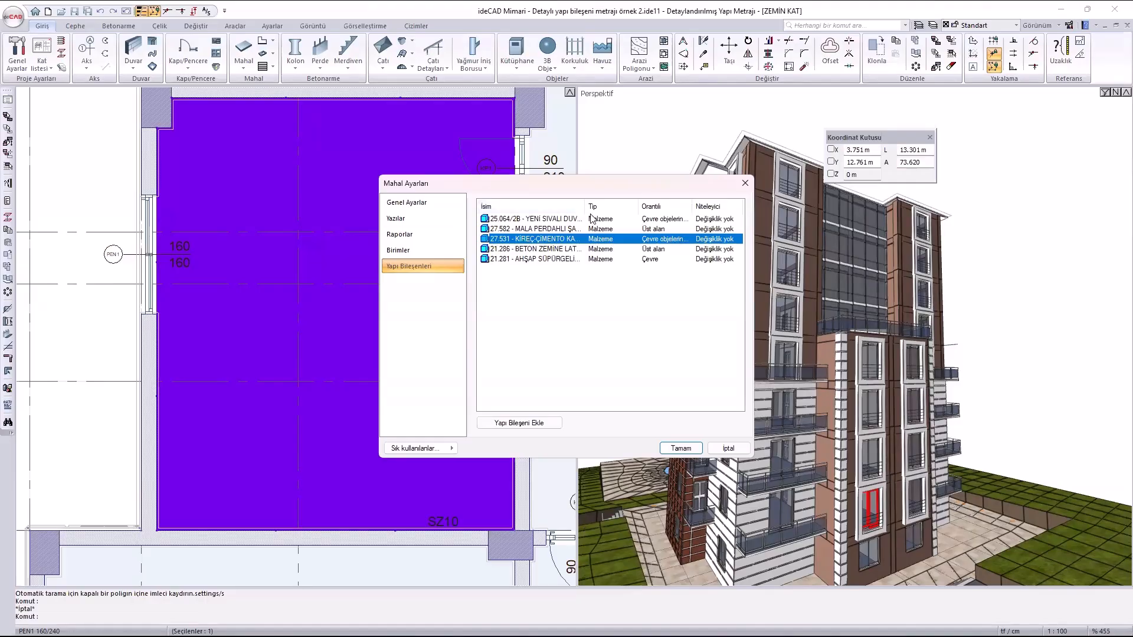
{"action": "left_click_drag", "start_coordinate": [613, 206], "coordinate": [693, 218]}
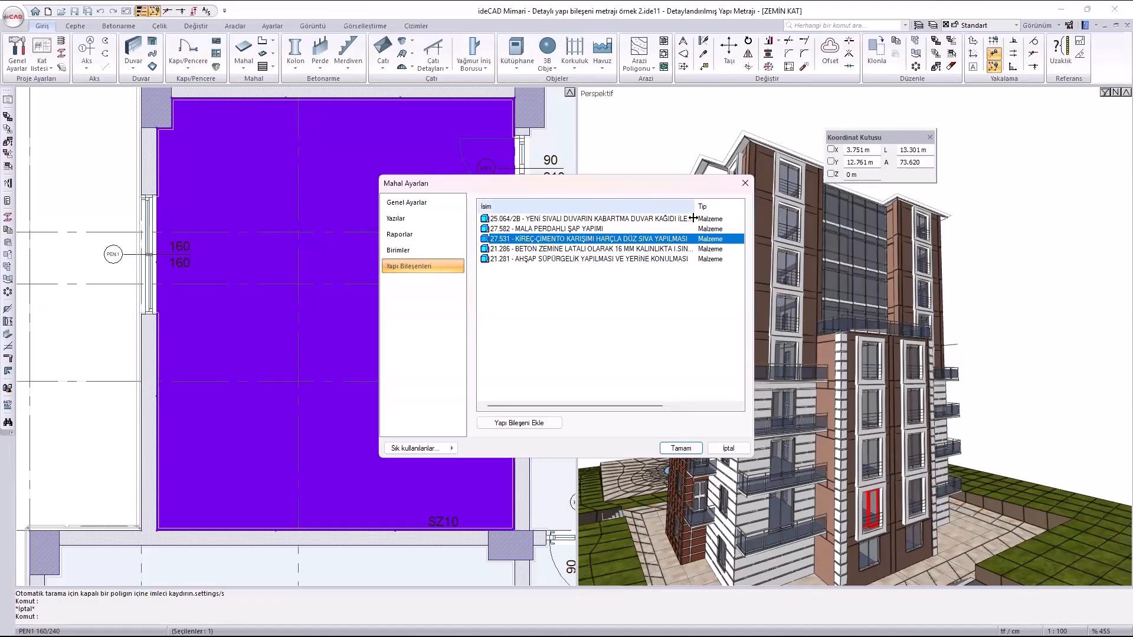
{"action": "left_click", "coordinate": [646, 219]}
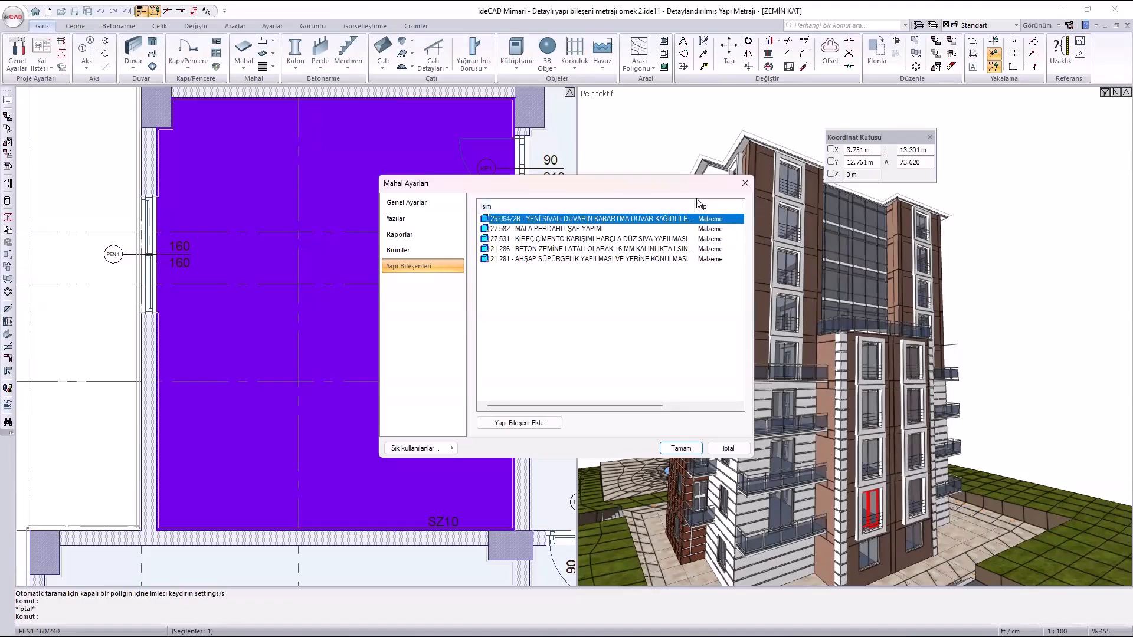
{"action": "left_click_drag", "start_coordinate": [697, 201], "coordinate": [568, 203]}
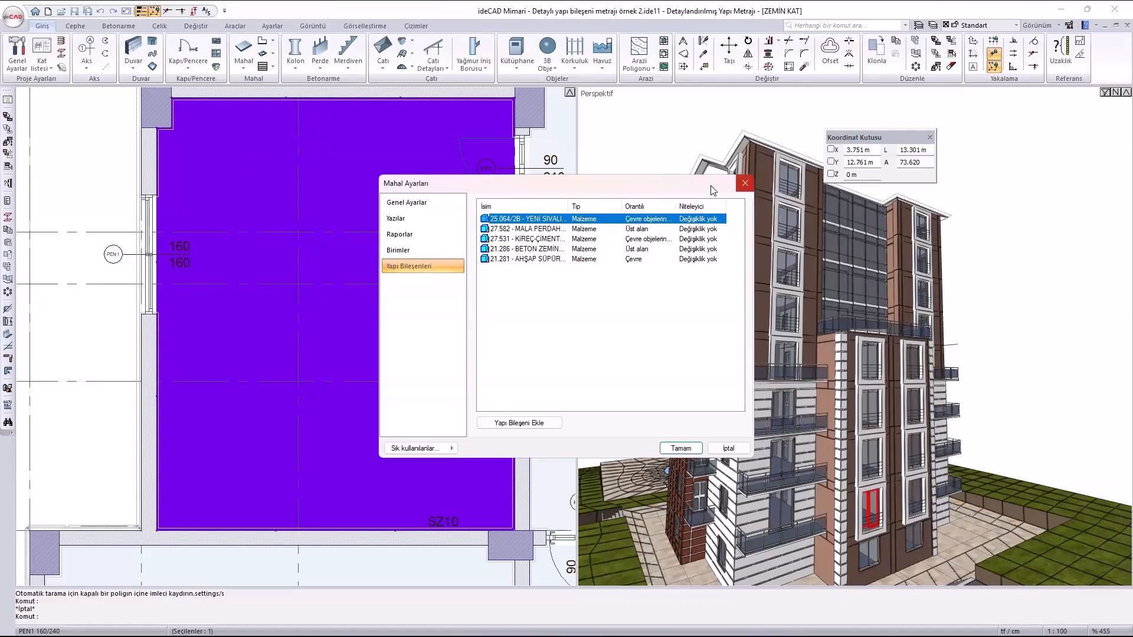
{"action": "left_click", "coordinate": [745, 184]}
Open the Z01 Mutfak room's settings, widen the name column to read its building components, and close the settings.
{"action": "scroll", "coordinate": [243, 194], "scroll_direction": "down", "scroll_amount": 2}
{"action": "scroll", "coordinate": [244, 194], "scroll_direction": "down", "scroll_amount": 3}
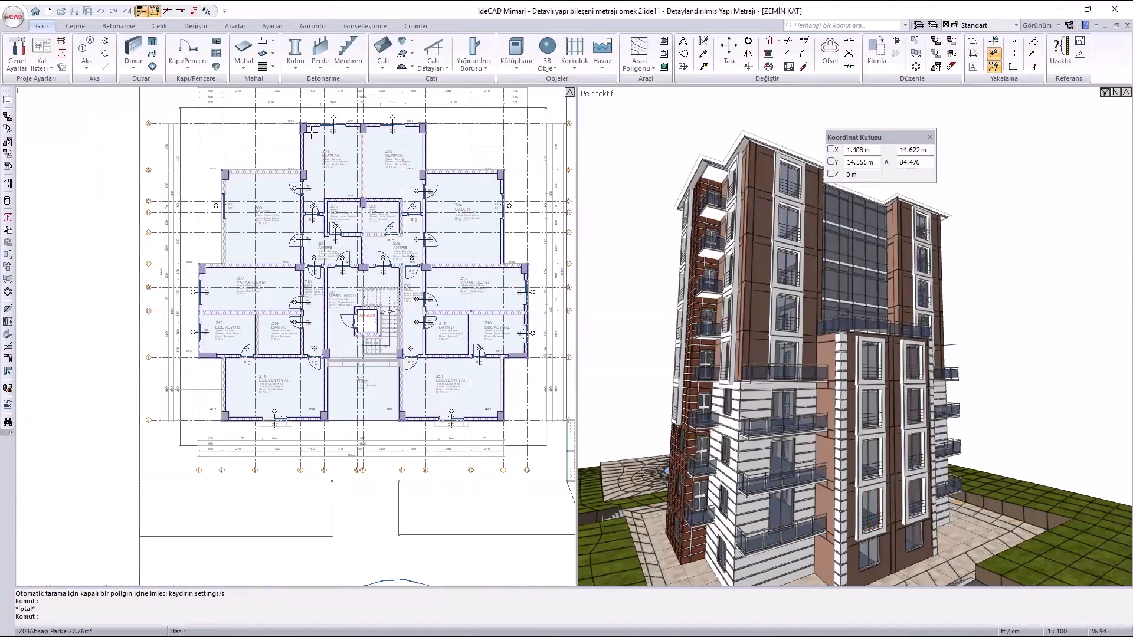
{"action": "scroll", "coordinate": [302, 270], "scroll_direction": "up", "scroll_amount": 2}
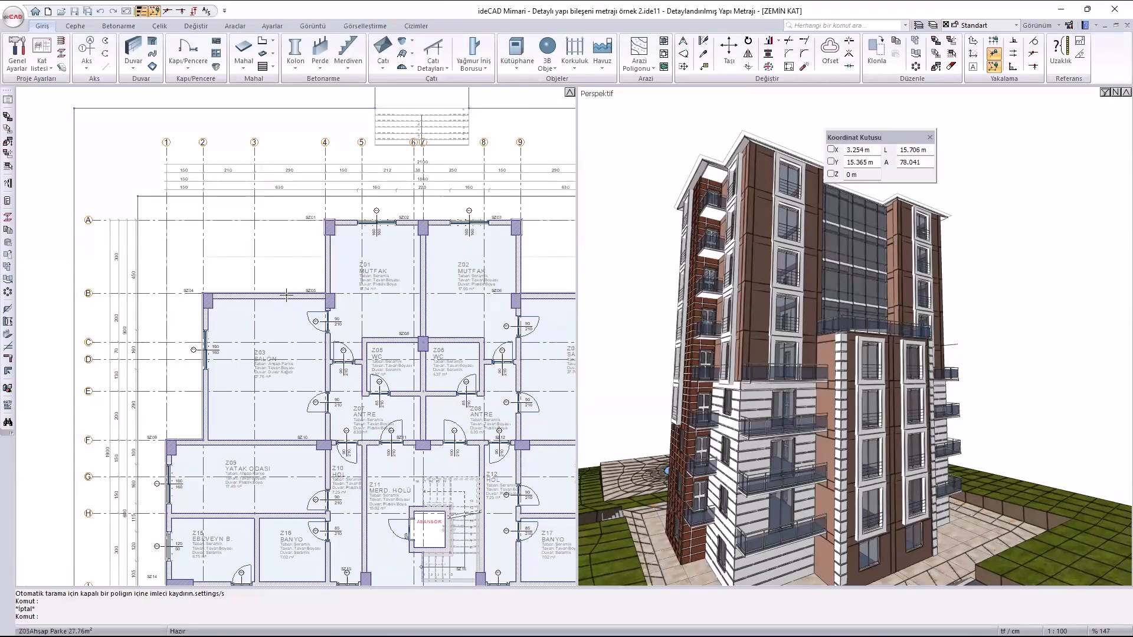
{"action": "scroll", "coordinate": [287, 296], "scroll_direction": "up", "scroll_amount": 2}
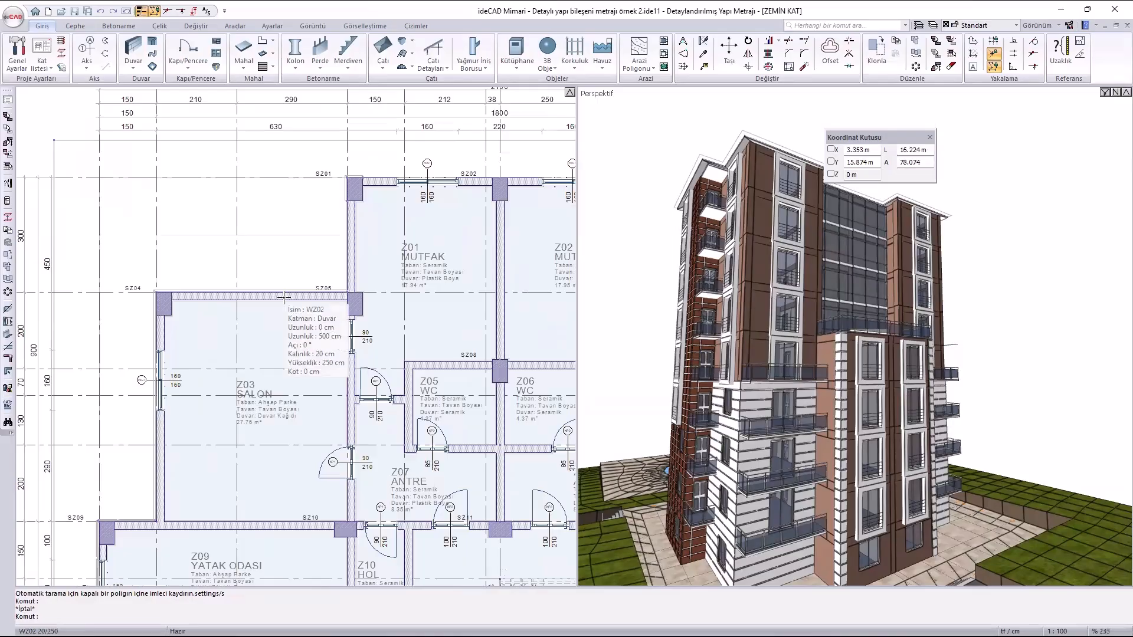
{"action": "scroll", "coordinate": [283, 297], "scroll_direction": "up", "scroll_amount": 3}
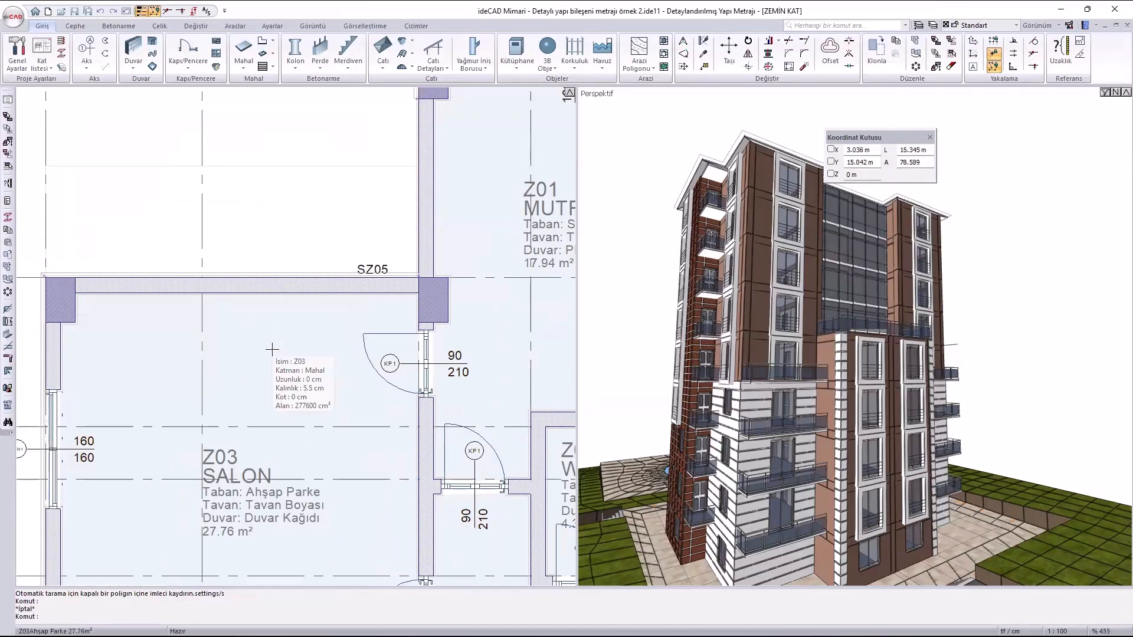
{"action": "scroll", "coordinate": [254, 308], "scroll_direction": "down", "scroll_amount": 3}
{"action": "scroll", "coordinate": [252, 260], "scroll_direction": "up", "scroll_amount": 2}
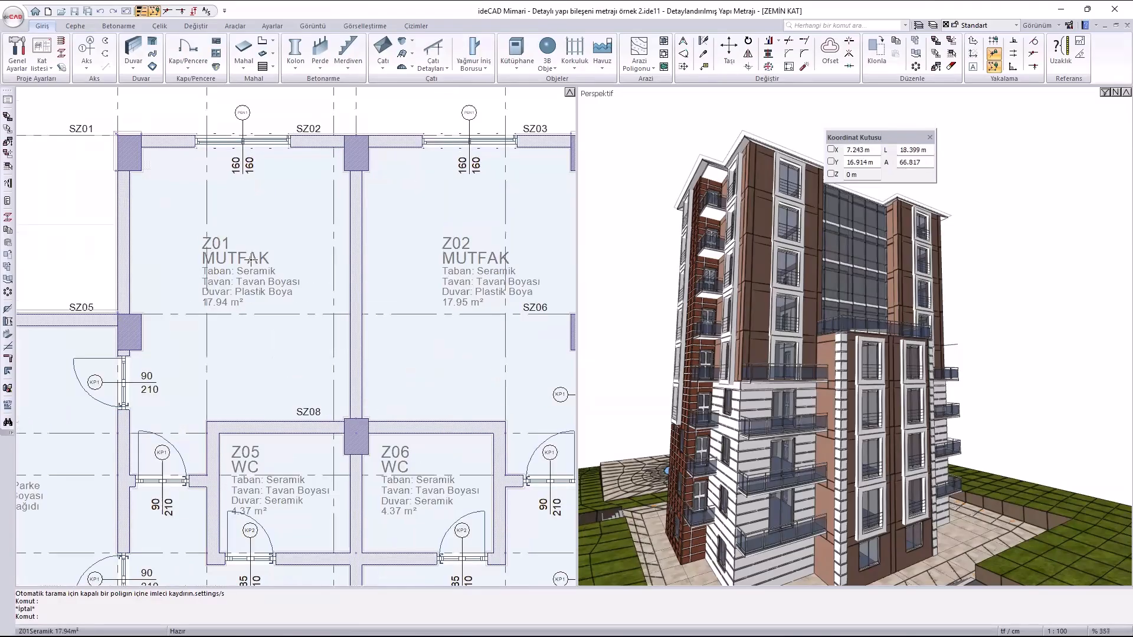
{"action": "left_click", "coordinate": [252, 259]}
{"action": "double_click", "coordinate": [251, 260]}
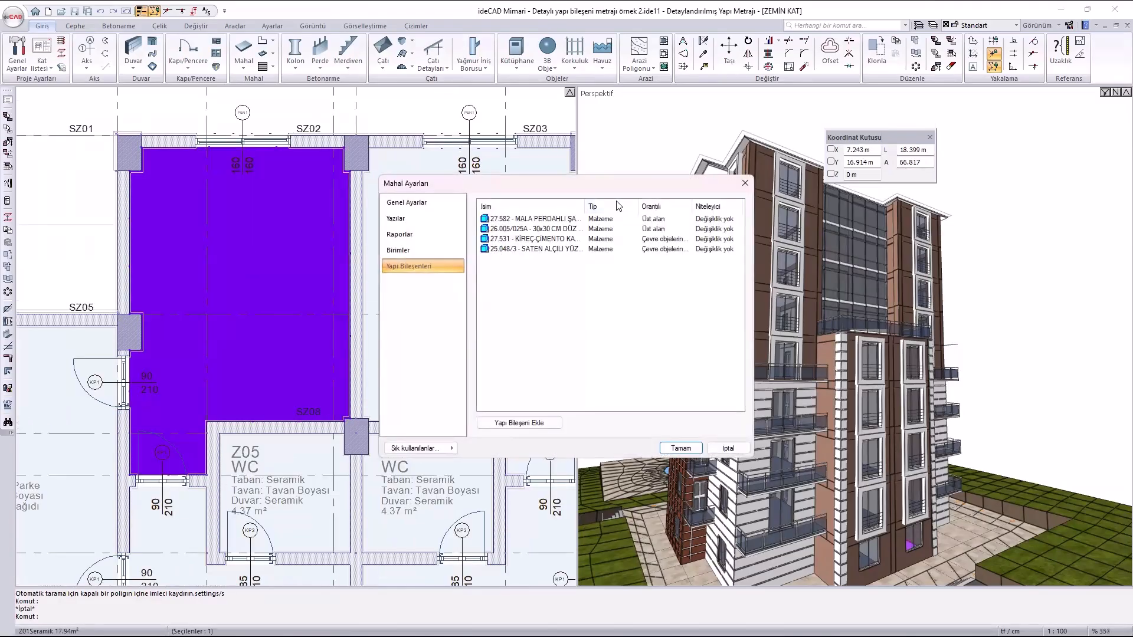
{"action": "left_click_drag", "start_coordinate": [584, 205], "coordinate": [652, 205]}
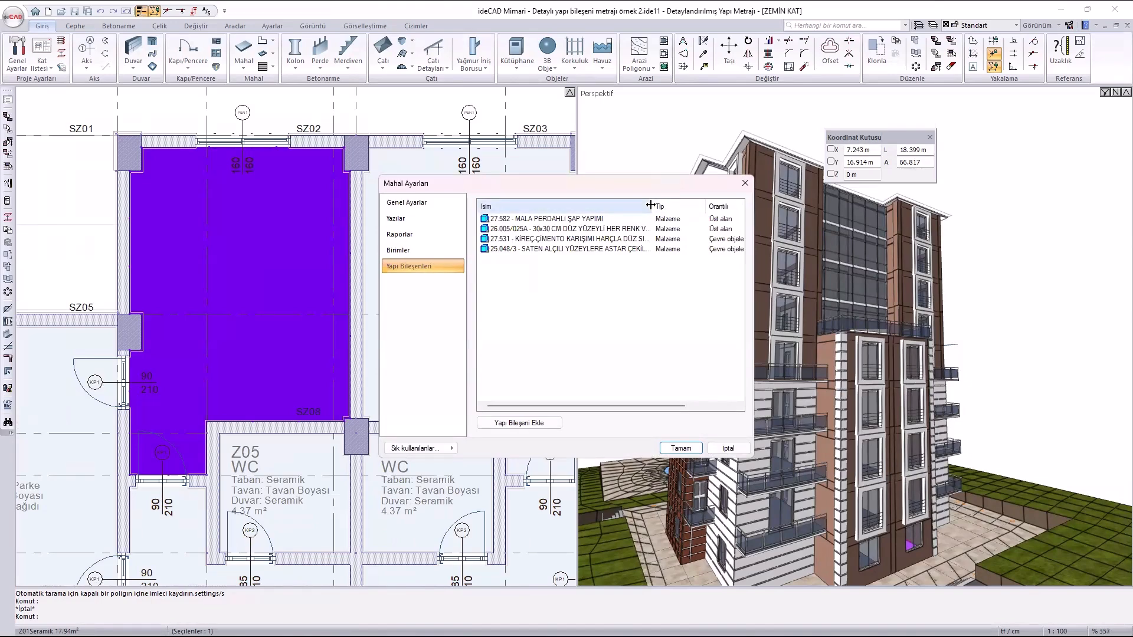
{"action": "left_click_drag", "start_coordinate": [652, 205], "coordinate": [734, 197]}
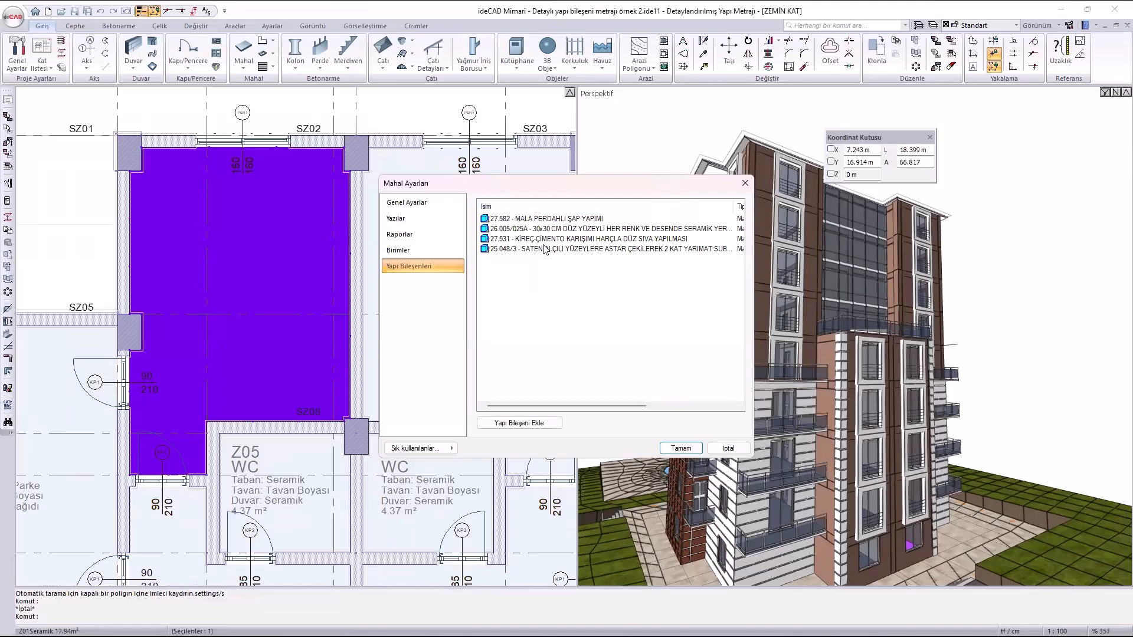
{"action": "left_click_drag", "start_coordinate": [733, 206], "coordinate": [703, 208]}
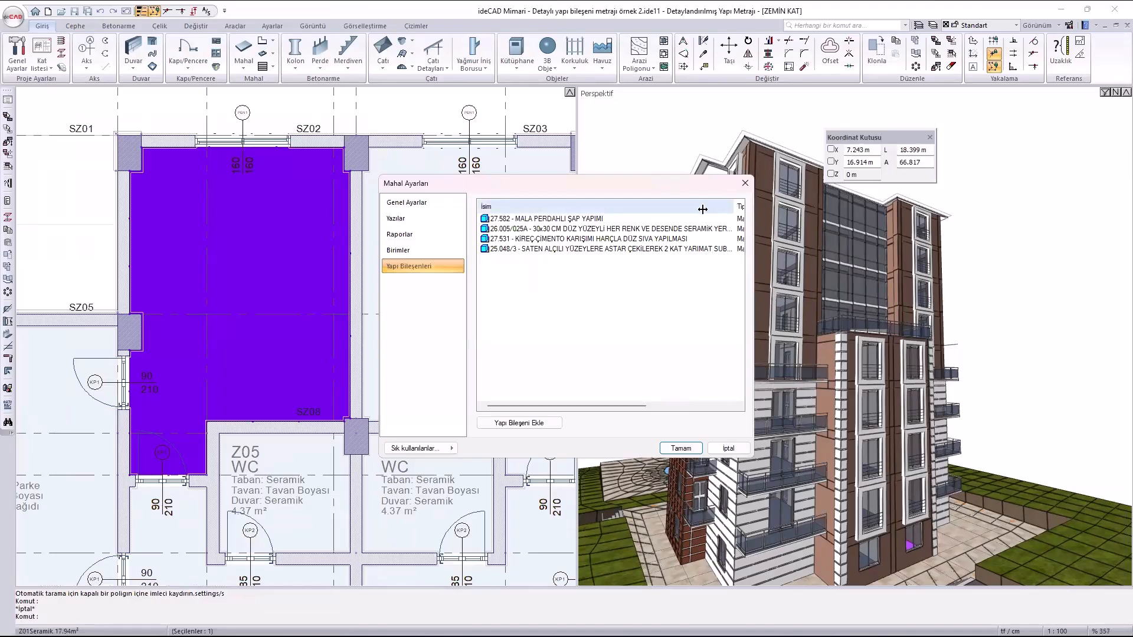
{"action": "key", "text": "Return"}
Open the Z15 Ebeveyn B. room's settings, widen the name column to read its building components, and close the settings.
{"action": "middle_click_drag", "start_coordinate": [412, 505], "coordinate": [436, 131]}
{"action": "scroll", "coordinate": [413, 186], "scroll_direction": "down", "scroll_amount": 2}
{"action": "scroll", "coordinate": [159, 463], "scroll_direction": "up", "scroll_amount": 2}
{"action": "middle_click_drag", "start_coordinate": [159, 464], "coordinate": [271, 437]}
{"action": "double_click", "coordinate": [107, 405]}
{"action": "left_click_drag", "start_coordinate": [584, 205], "coordinate": [588, 206]}
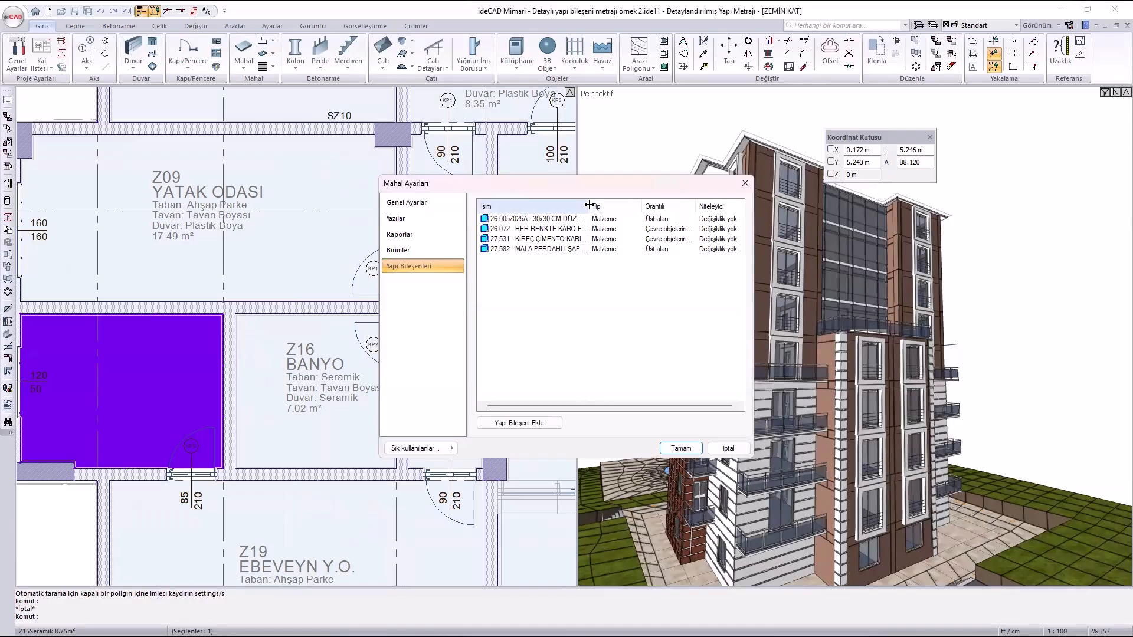
{"action": "left_click_drag", "start_coordinate": [589, 205], "coordinate": [694, 207]}
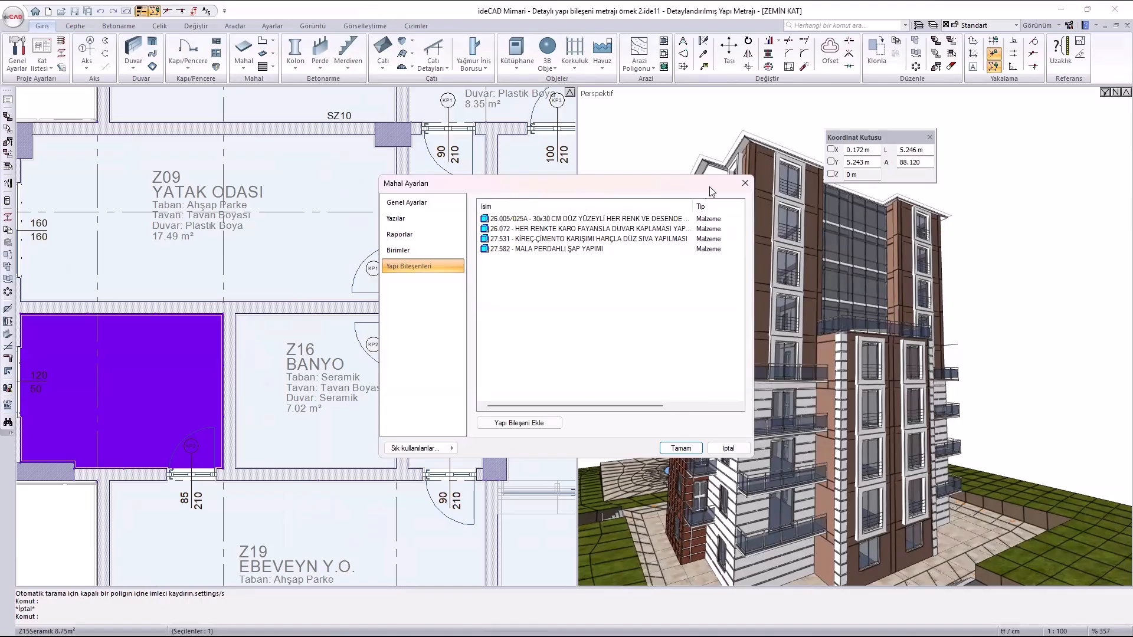
{"action": "left_click_drag", "start_coordinate": [698, 186], "coordinate": [612, 184]}
{"action": "key", "text": "Escape"}
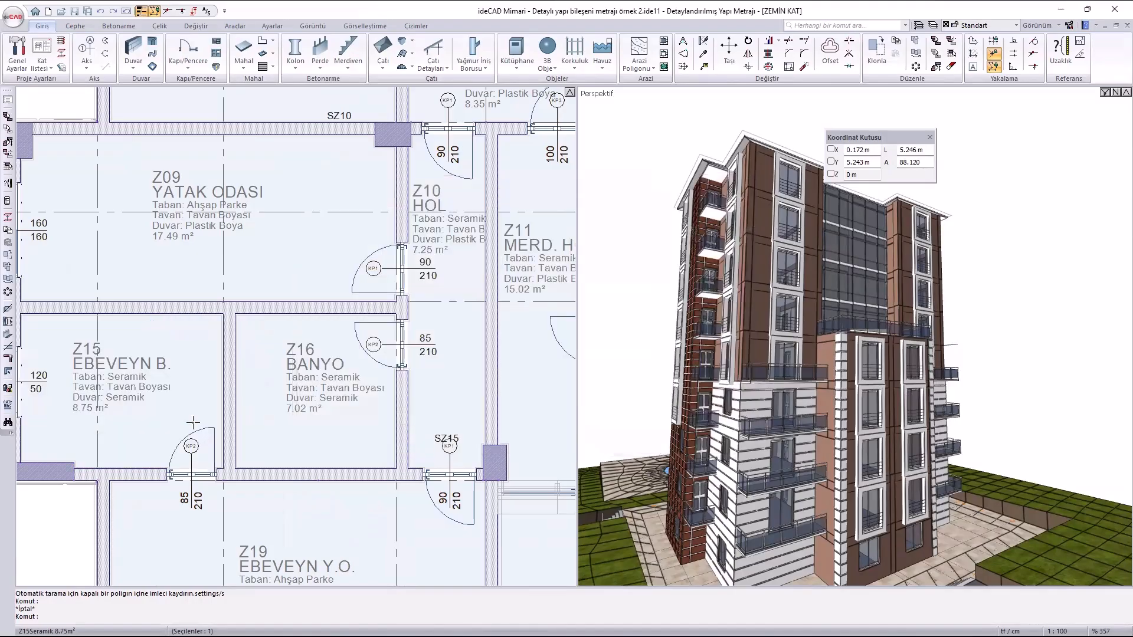
Pick the 4th-floor facade beam K04 in the perspective, bring up its storey plan, and examine the beam's exposed face in 3D.
{"action": "middle_click_drag", "start_coordinate": [258, 405], "coordinate": [467, 420]}
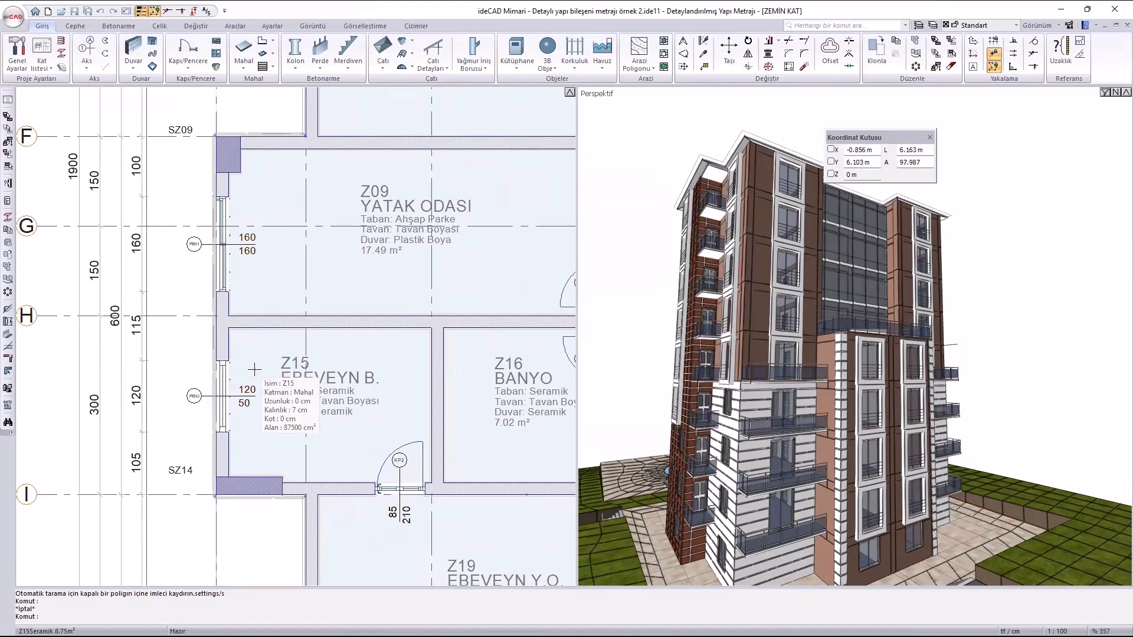
{"action": "scroll", "coordinate": [265, 369], "scroll_direction": "down", "scroll_amount": 5}
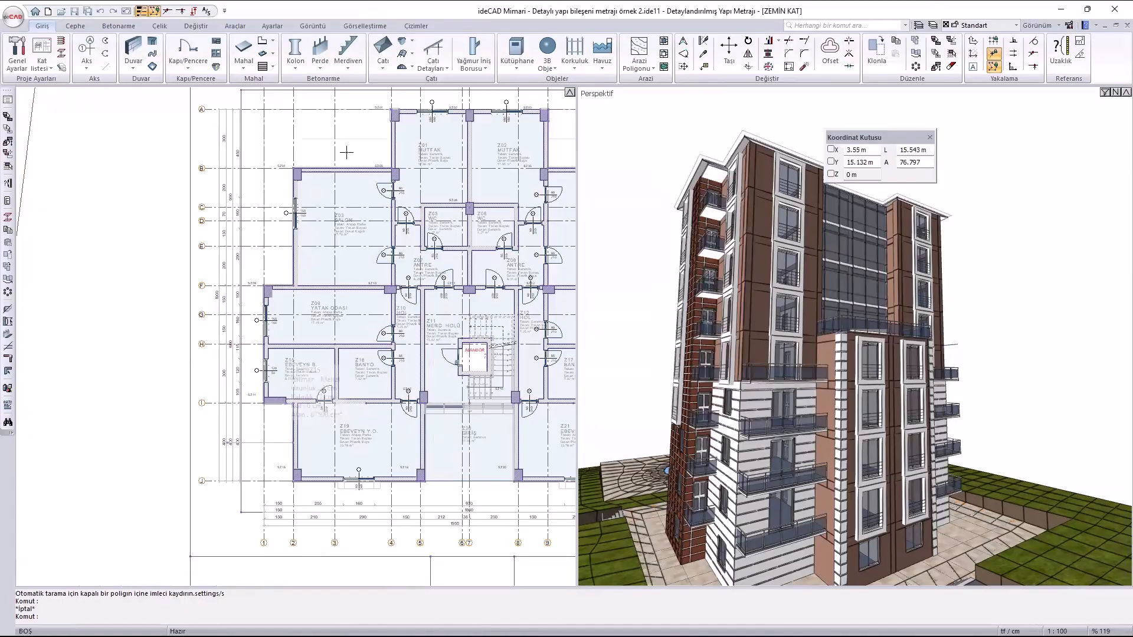
{"action": "scroll", "coordinate": [361, 176], "scroll_direction": "up", "scroll_amount": 3}
{"action": "scroll", "coordinate": [751, 343], "scroll_direction": "up", "scroll_amount": 3}
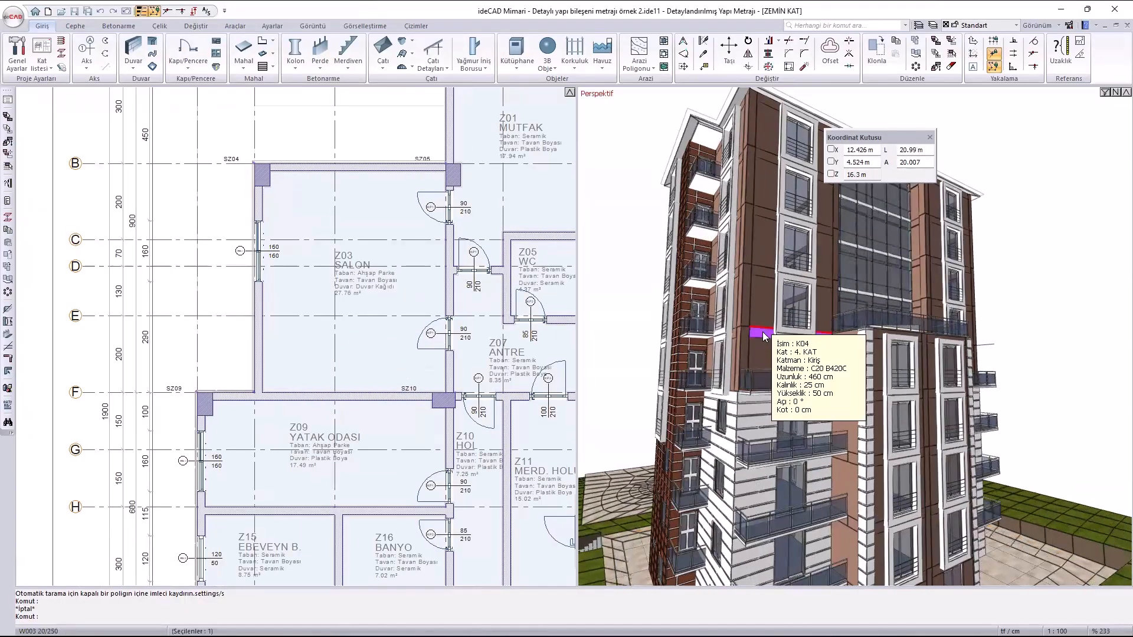
{"action": "right_click", "coordinate": [763, 332]}
{"action": "left_click", "coordinate": [819, 465]}
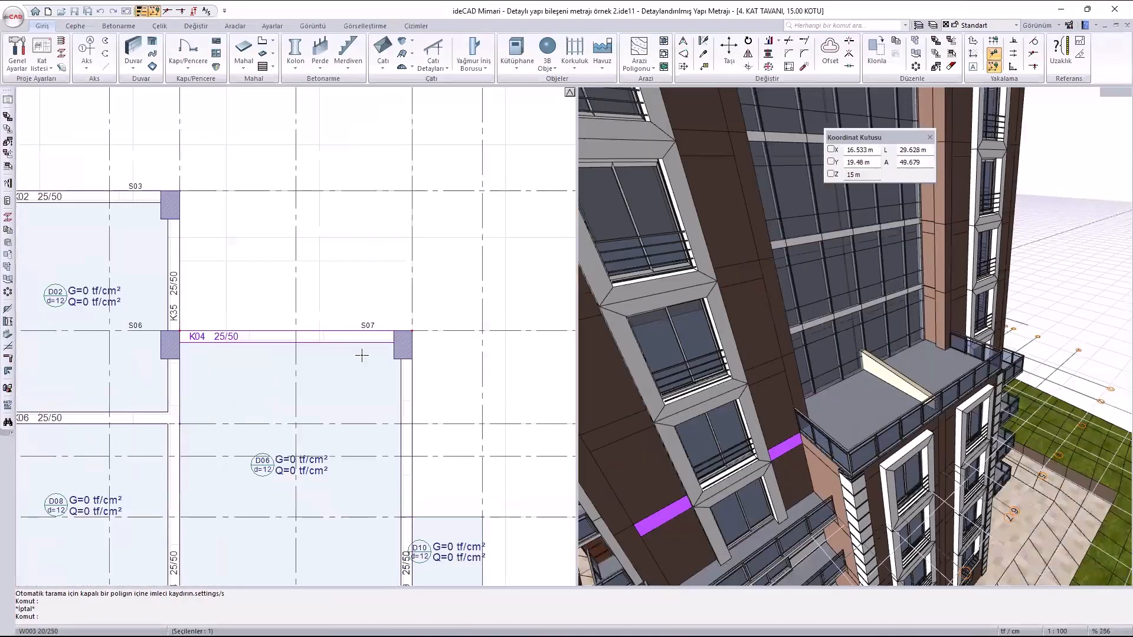
{"action": "middle_click_drag", "start_coordinate": [755, 435], "coordinate": [873, 350]}
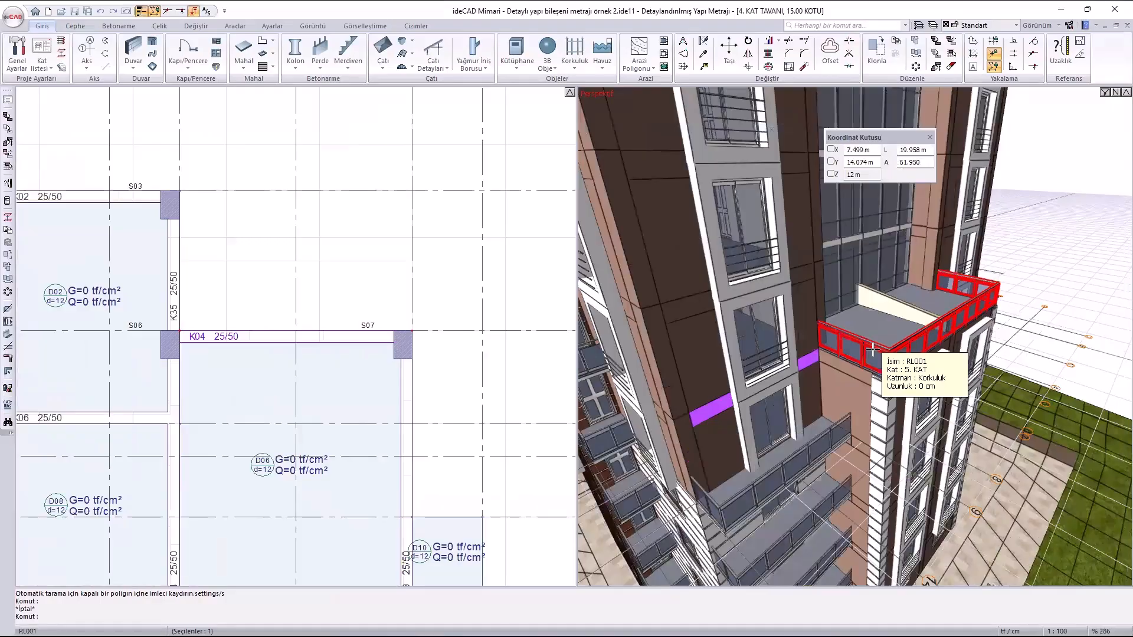
{"action": "scroll", "coordinate": [708, 454], "scroll_direction": "up", "scroll_amount": 3}
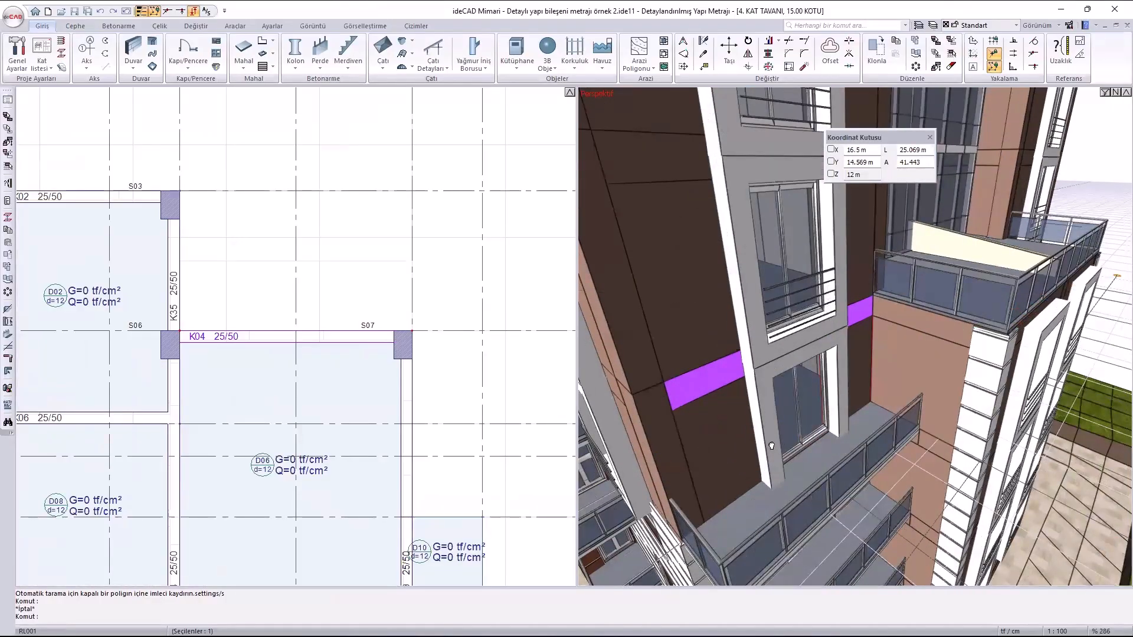
{"action": "middle_click_drag", "start_coordinate": [771, 446], "coordinate": [761, 292], "text": "ctrl"}
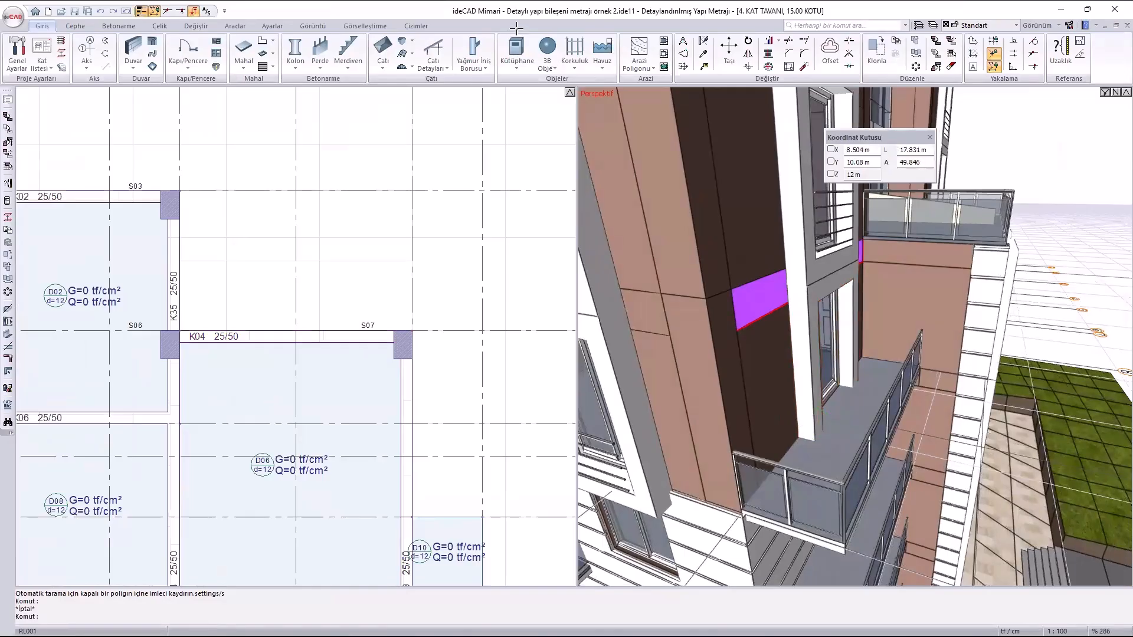
Open the K04 beam's settings and widen the name column of its building component list to read the items.
{"action": "key", "text": "shift+e"}
{"action": "left_click_drag", "start_coordinate": [570, 193], "coordinate": [680, 85]}
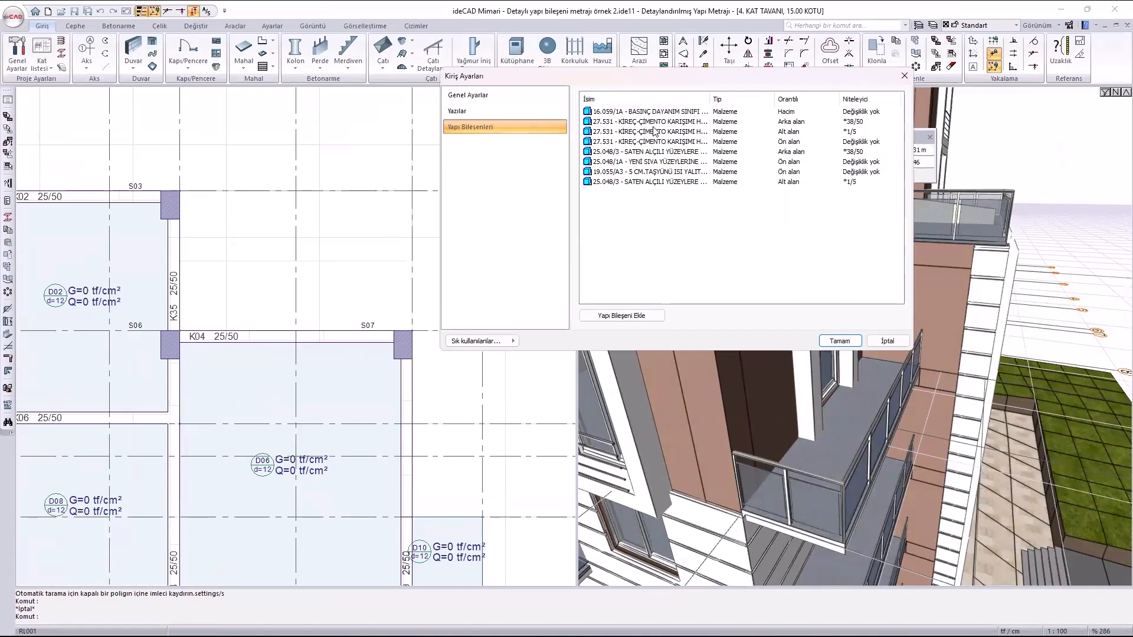
{"action": "left_click_drag", "start_coordinate": [707, 95], "coordinate": [768, 95]}
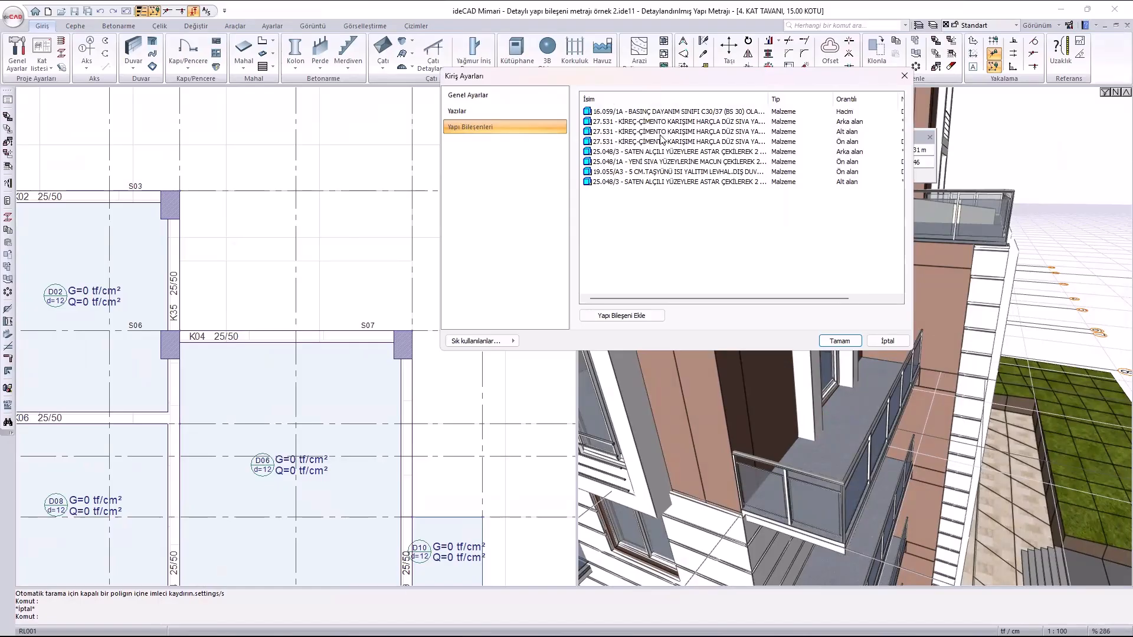
Narrow the name column of the K04 beam's component list to read the proportion and qualifier columns, moving the settings clear of the beam.
{"action": "left_click", "coordinate": [857, 123]}
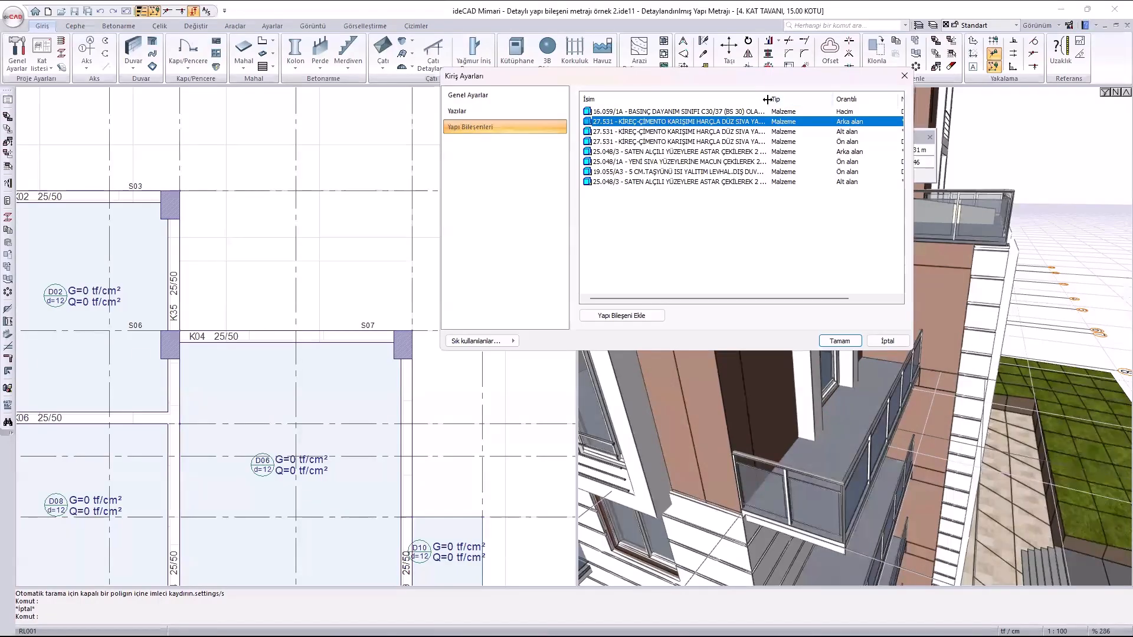
{"action": "left_click_drag", "start_coordinate": [768, 99], "coordinate": [701, 99]}
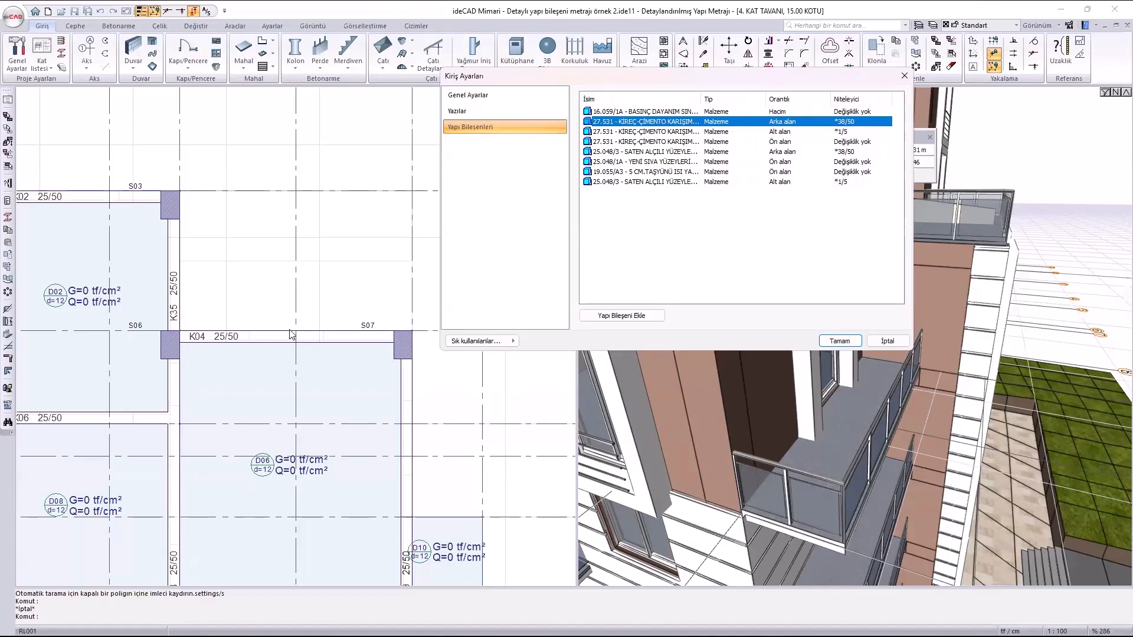
{"action": "left_click", "coordinate": [863, 142]}
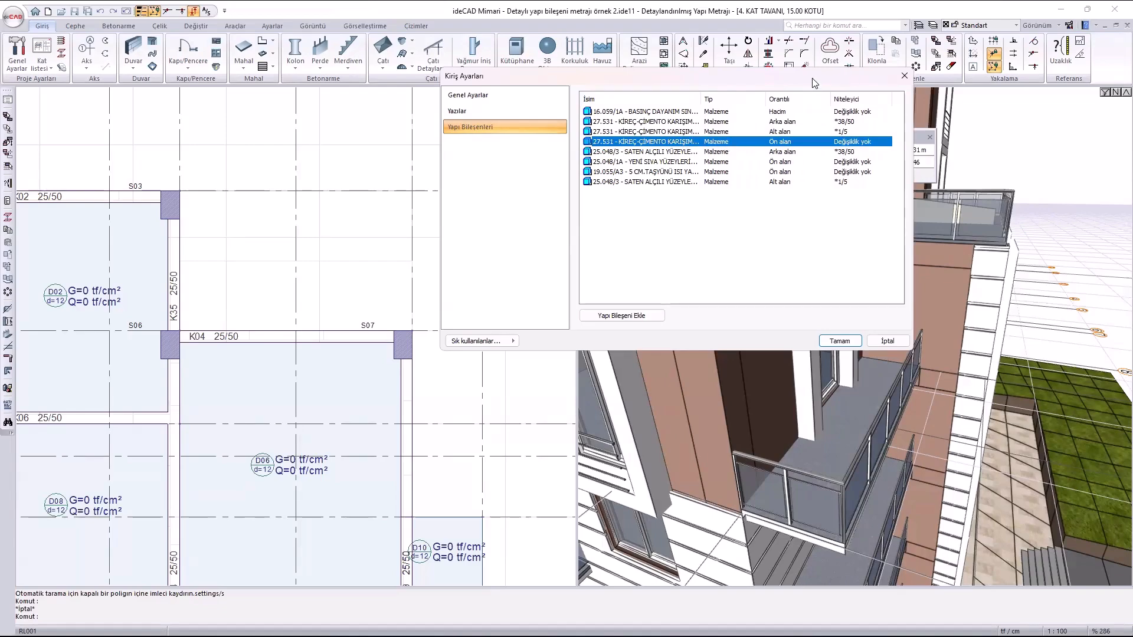
{"action": "left_click_drag", "start_coordinate": [812, 78], "coordinate": [555, 72]}
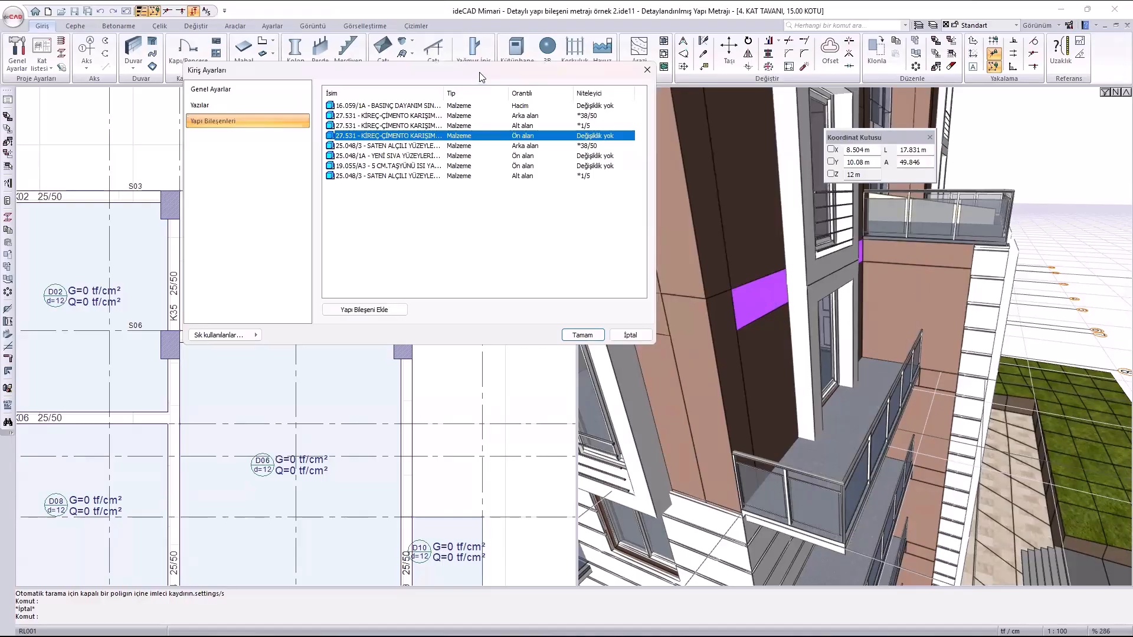
{"action": "left_click_drag", "start_coordinate": [482, 76], "coordinate": [512, 45]}
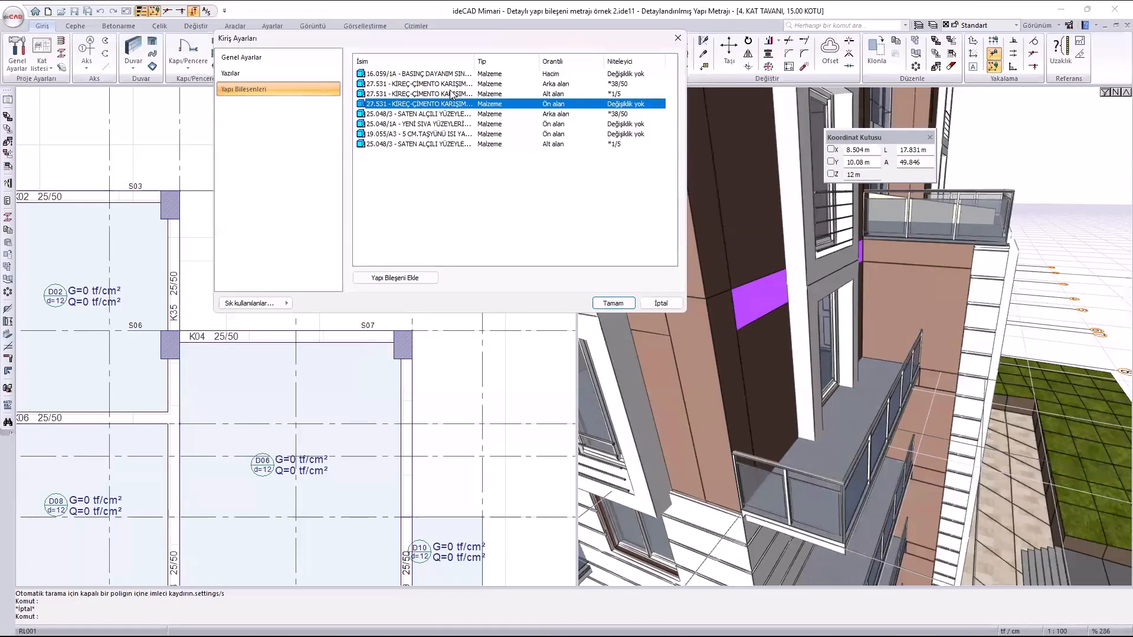
Open the K04 beam's 27.531 plaster component proportioned to the rear area (Arka alan), check its fractional usage values, and close it.
{"action": "left_click", "coordinate": [541, 85]}
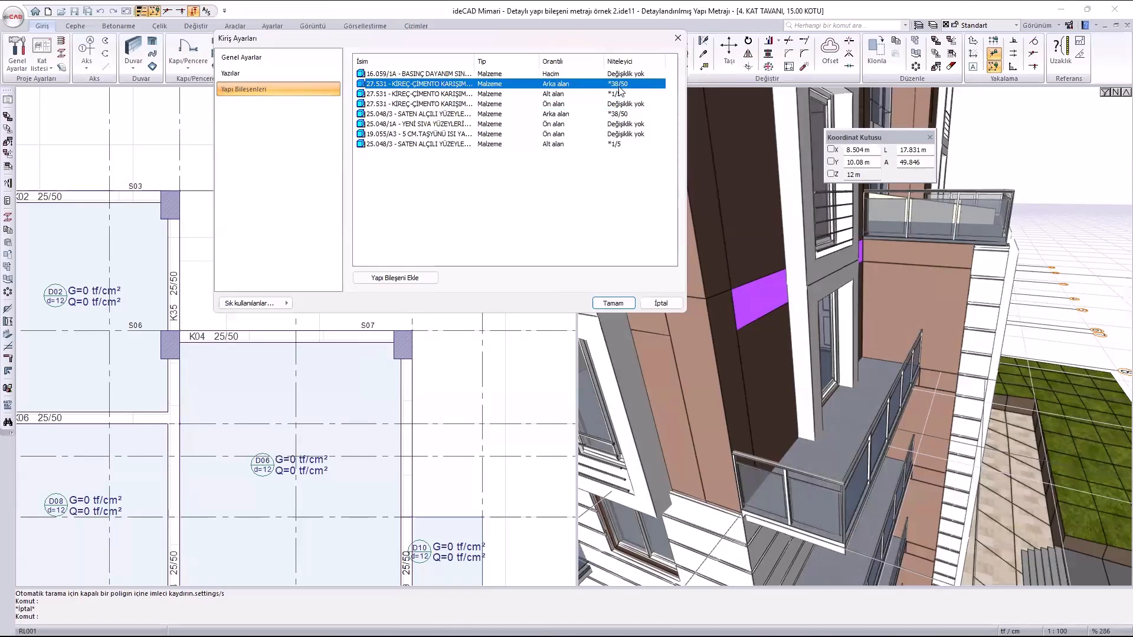
{"action": "double_click", "coordinate": [621, 86]}
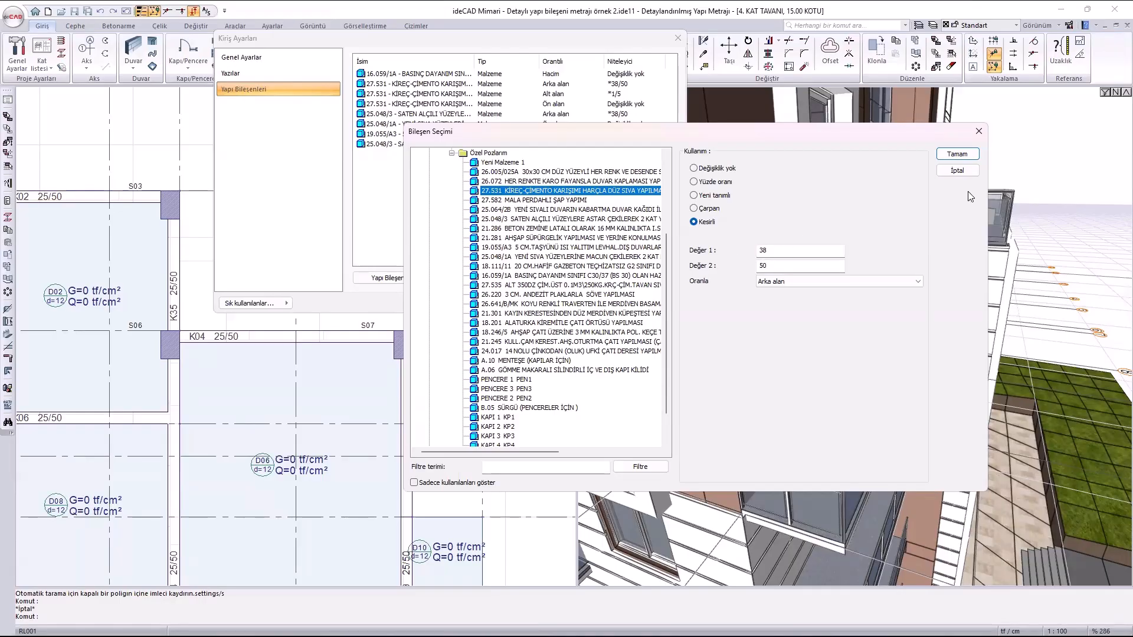
{"action": "left_click", "coordinate": [957, 154]}
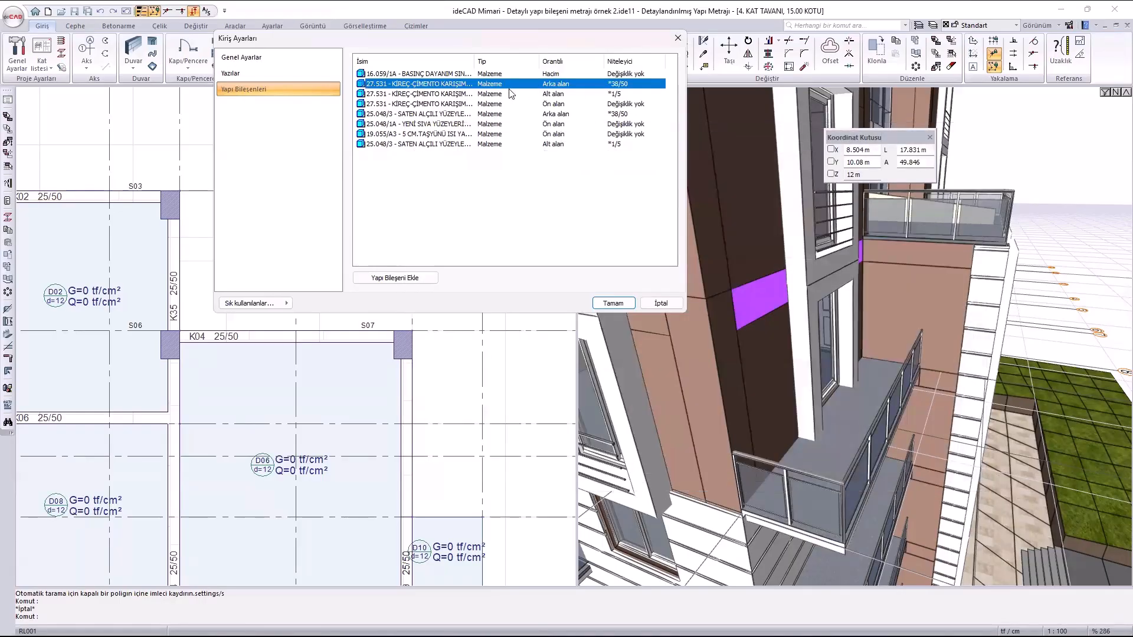
Check the fractional usage of the beam's bottom-area 27.531 plaster and the rear-area 25.048/3 paint entry, and close the beam settings.
{"action": "left_click", "coordinate": [418, 96]}
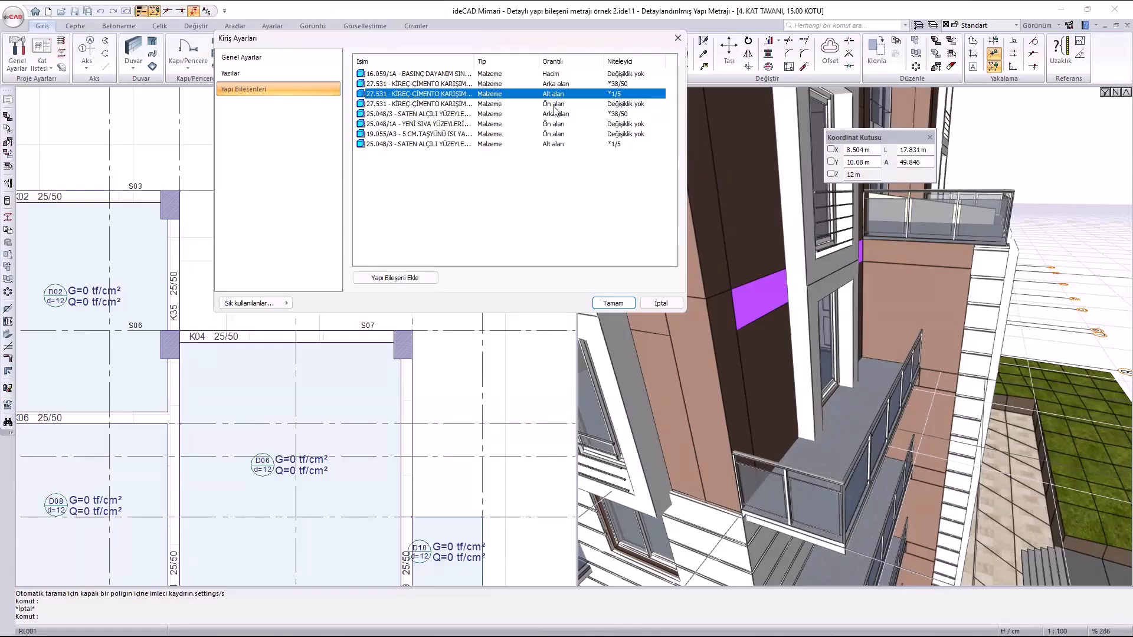
{"action": "double_click", "coordinate": [455, 92]}
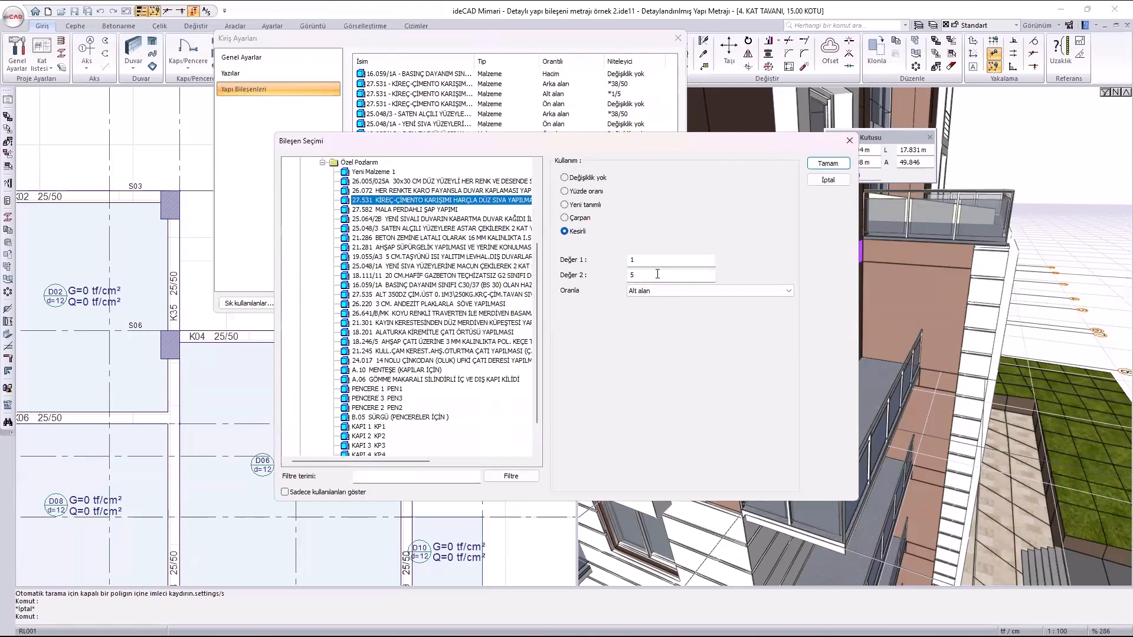
{"action": "left_click", "coordinate": [827, 163]}
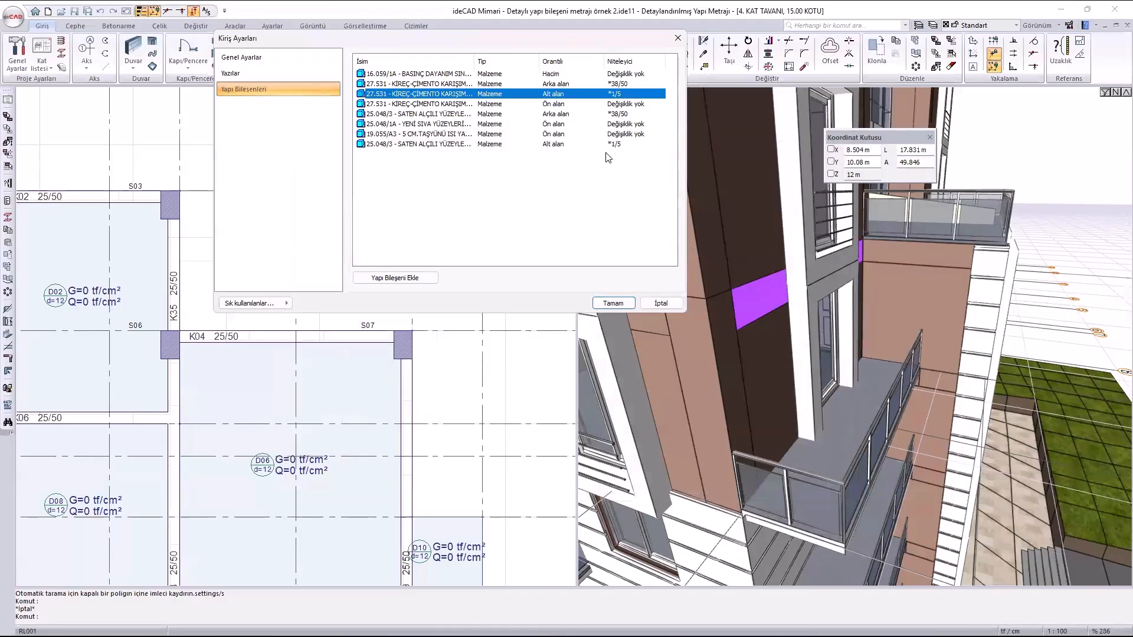
{"action": "left_click", "coordinate": [431, 114]}
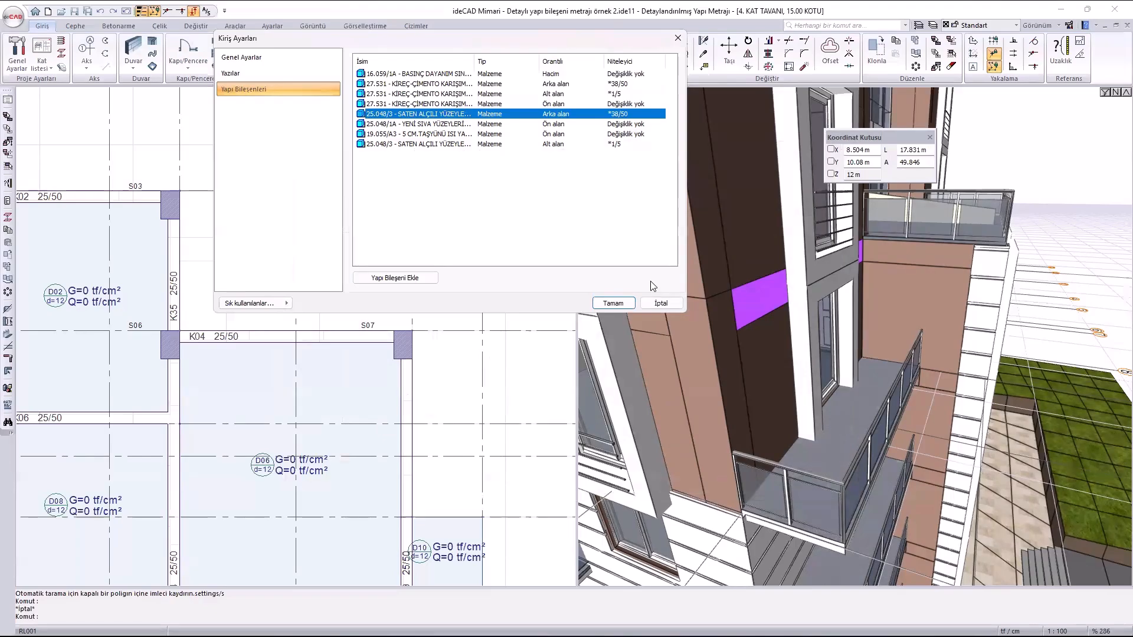
{"action": "left_click", "coordinate": [616, 303]}
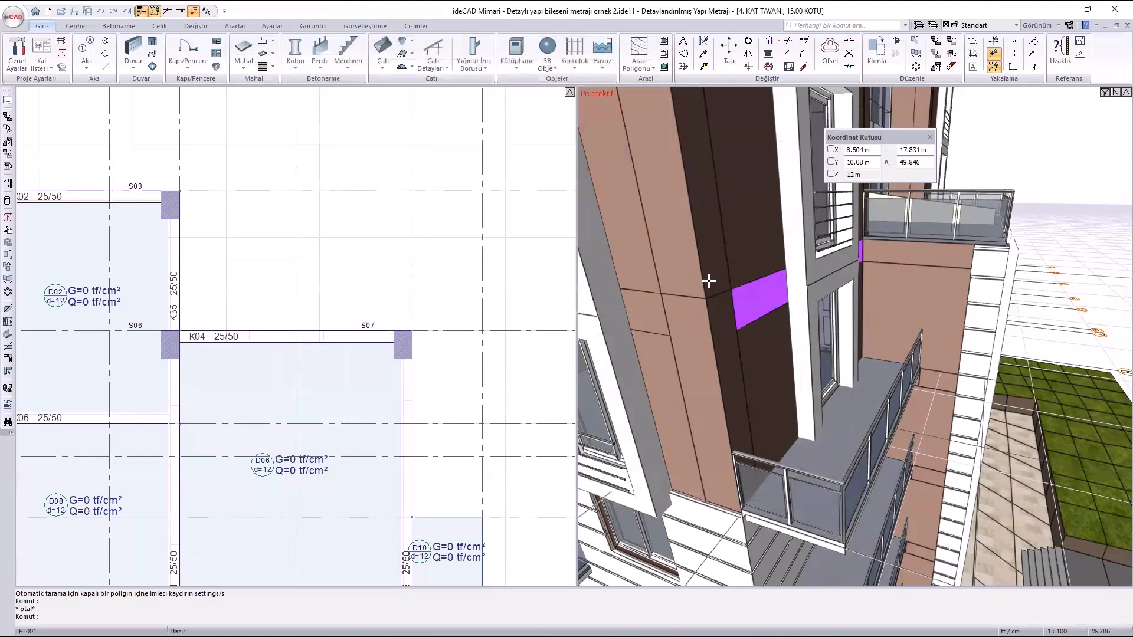
Open the settings of facade corner column S07 and resize the name column to read its building components, proportions and qualifiers.
{"action": "scroll", "coordinate": [711, 280], "scroll_direction": "down", "scroll_amount": 3}
{"action": "scroll", "coordinate": [721, 280], "scroll_direction": "down", "scroll_amount": 5}
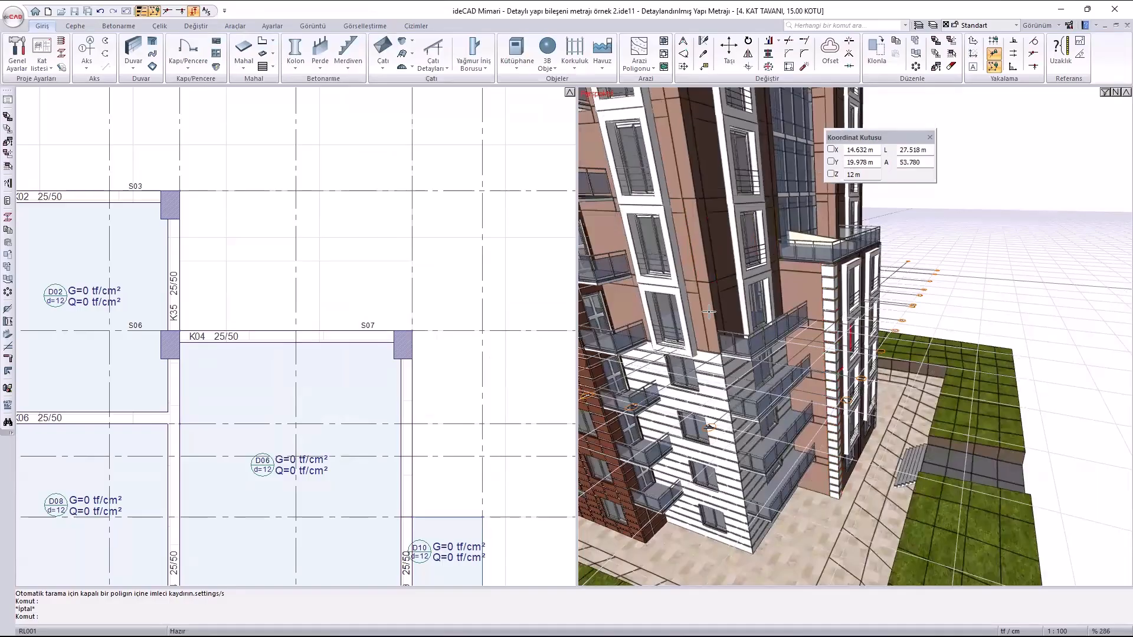
{"action": "double_click", "coordinate": [709, 312]}
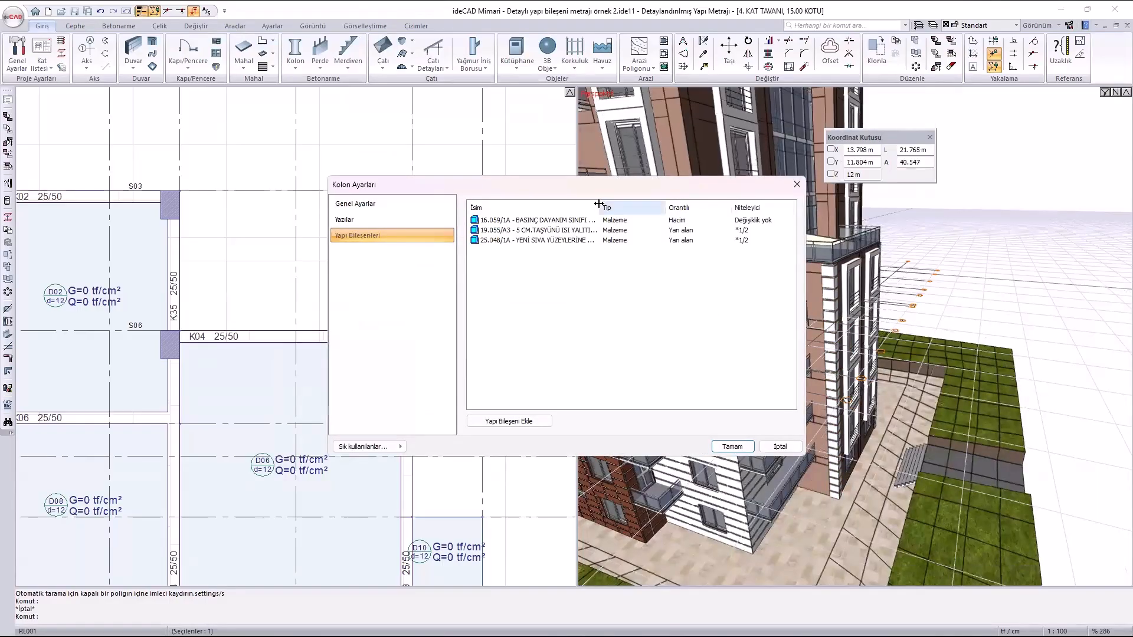
{"action": "left_click_drag", "start_coordinate": [599, 204], "coordinate": [745, 220]}
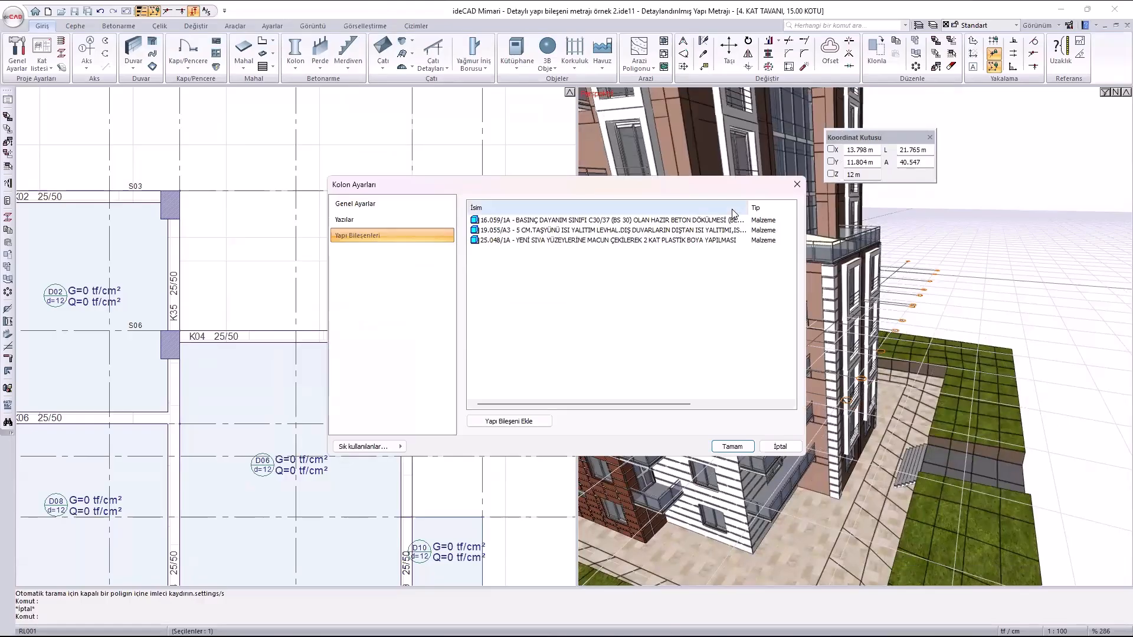
{"action": "left_click_drag", "start_coordinate": [746, 205], "coordinate": [540, 205]}
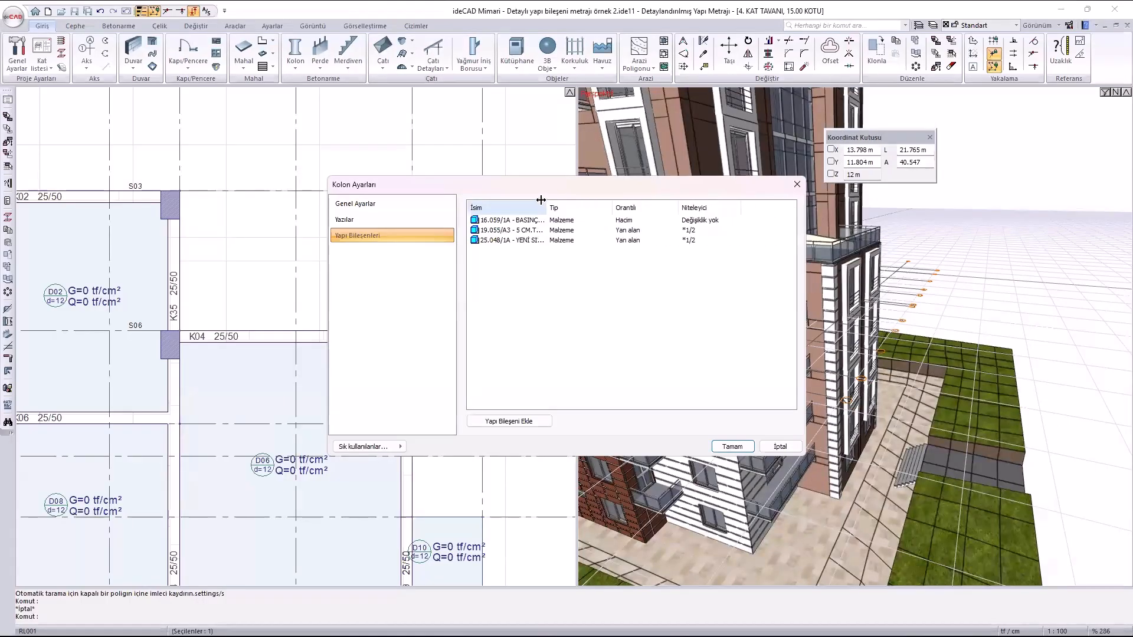
Check the fractional usage of the column's 19.055/A3 insulation component, locate the column in plan, and close its settings.
{"action": "double_click", "coordinate": [625, 230]}
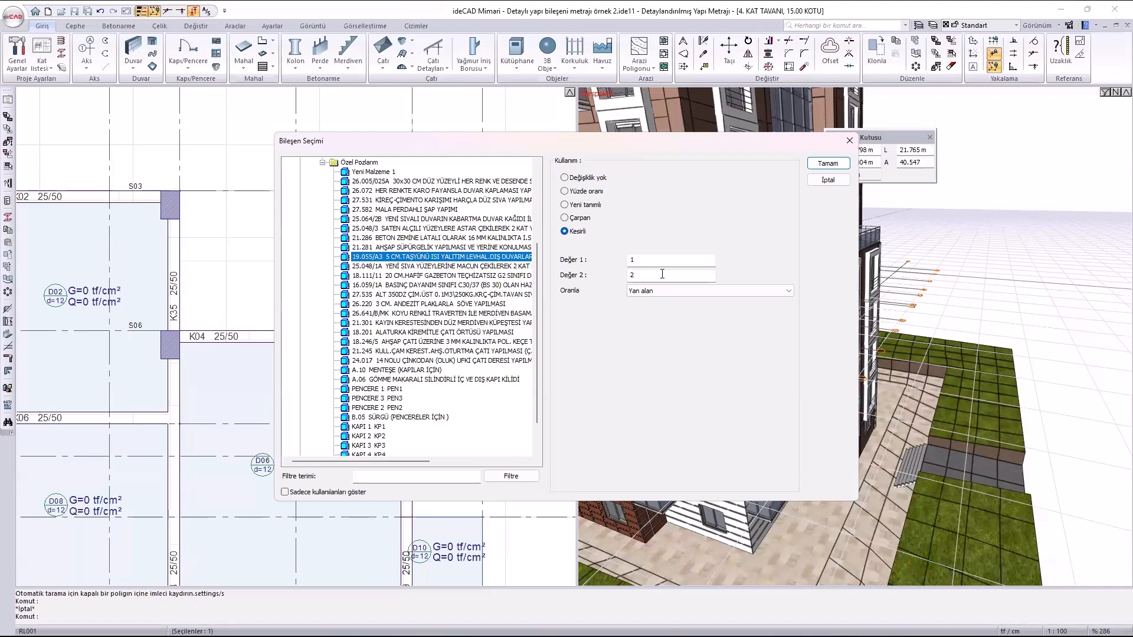
{"action": "left_click", "coordinate": [849, 143]}
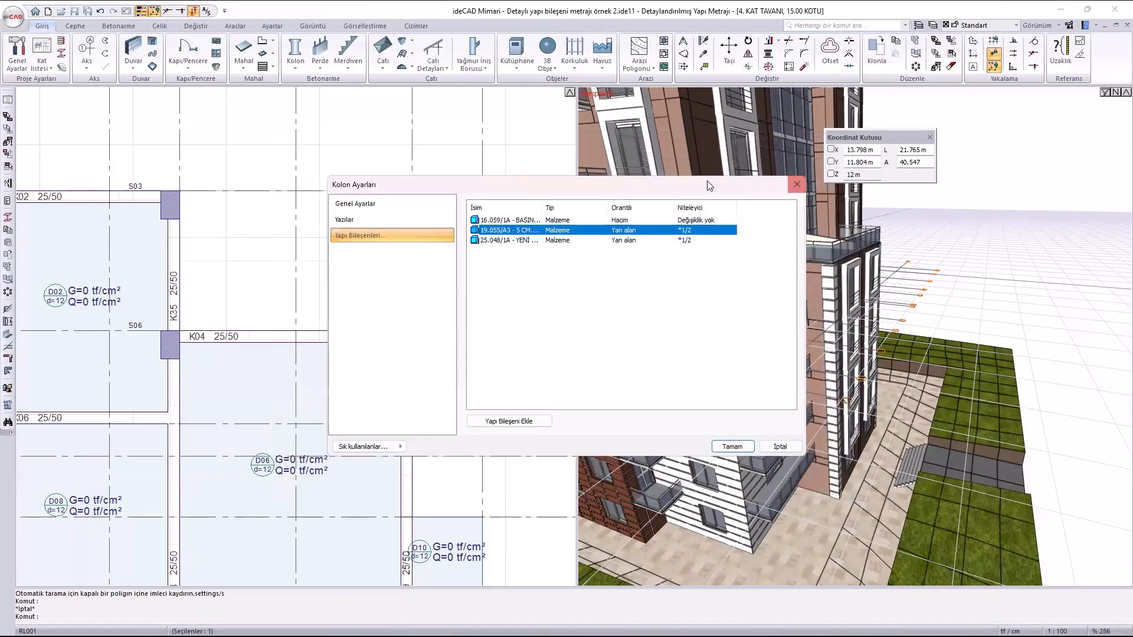
{"action": "left_click_drag", "start_coordinate": [712, 185], "coordinate": [962, 196]}
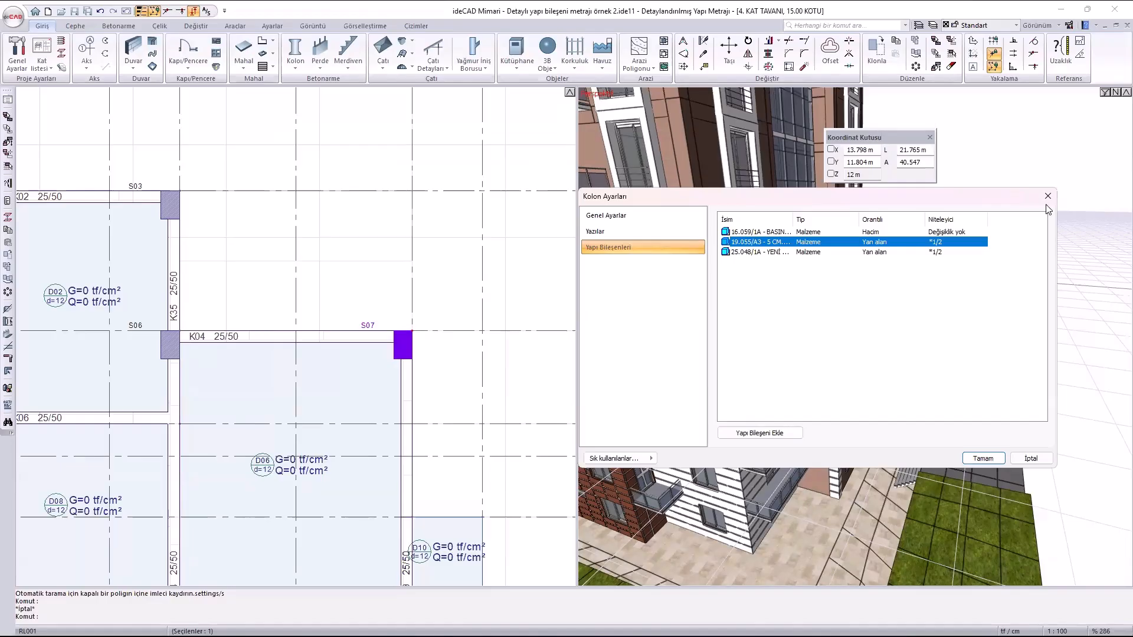
{"action": "left_click", "coordinate": [983, 459]}
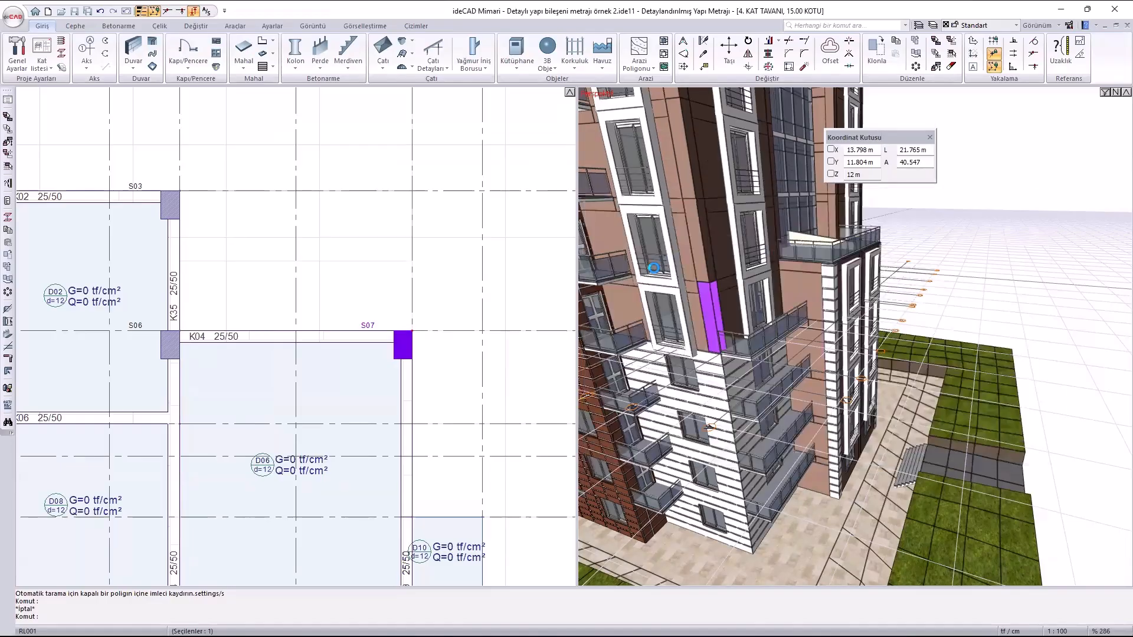
{"action": "key", "text": "Escape"}
Open the 5th-floor window surround's settings, check the proportion options of its 26.220 andesite component, and close the settings.
{"action": "middle_click_drag", "start_coordinate": [814, 309], "coordinate": [685, 247]}
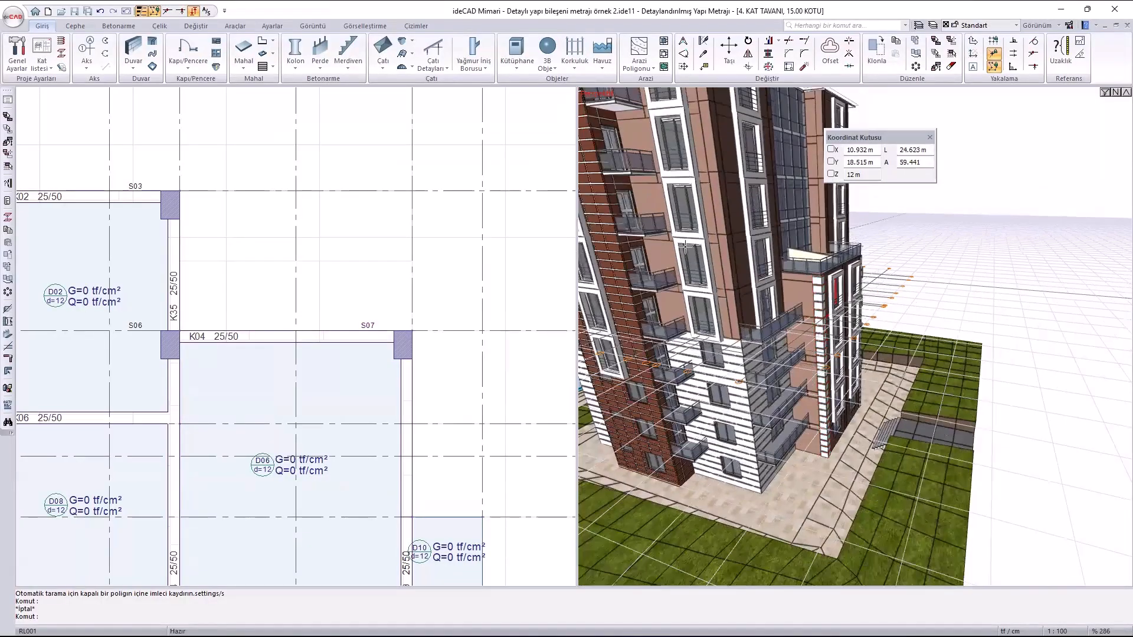
{"action": "scroll", "coordinate": [761, 248], "scroll_direction": "up", "scroll_amount": 5}
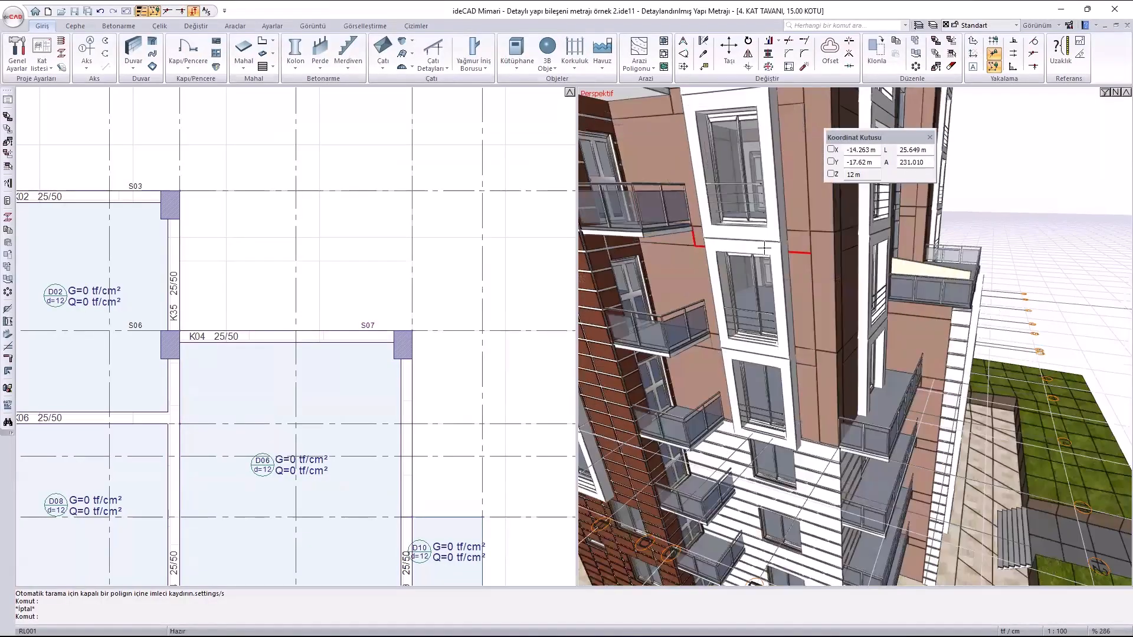
{"action": "double_click", "coordinate": [765, 247]}
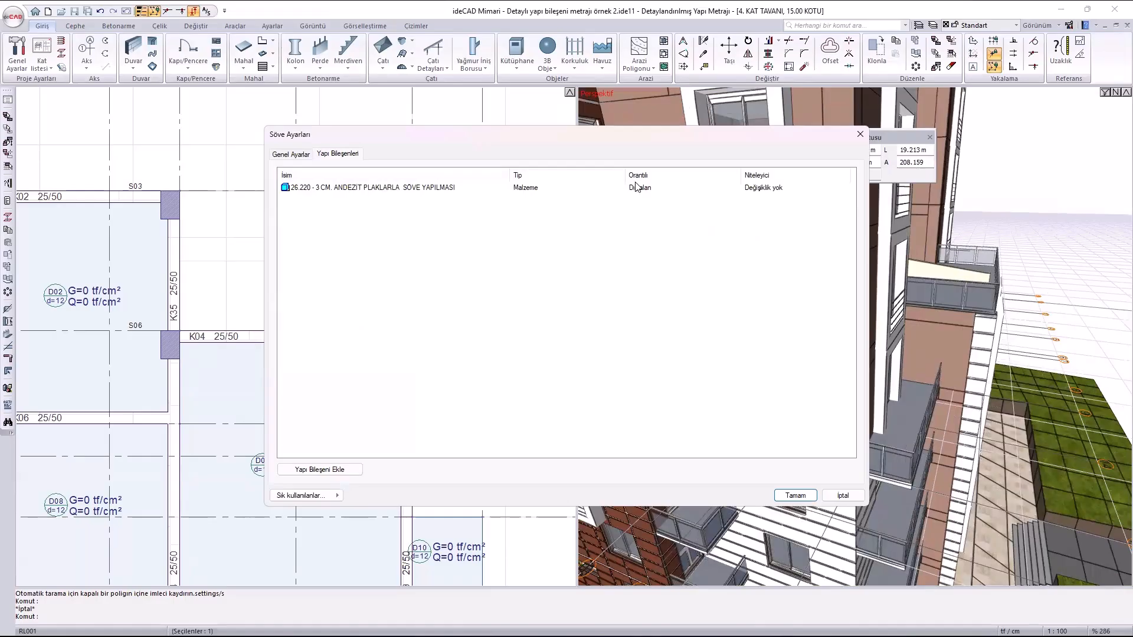
{"action": "double_click", "coordinate": [459, 196]}
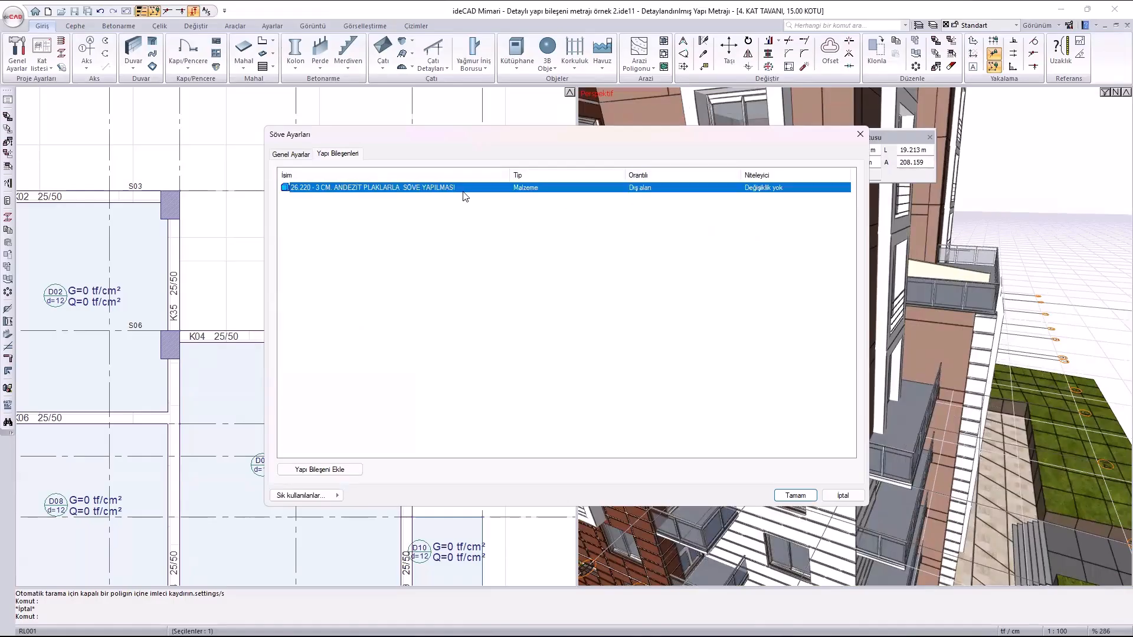
{"action": "left_click", "coordinate": [671, 293]}
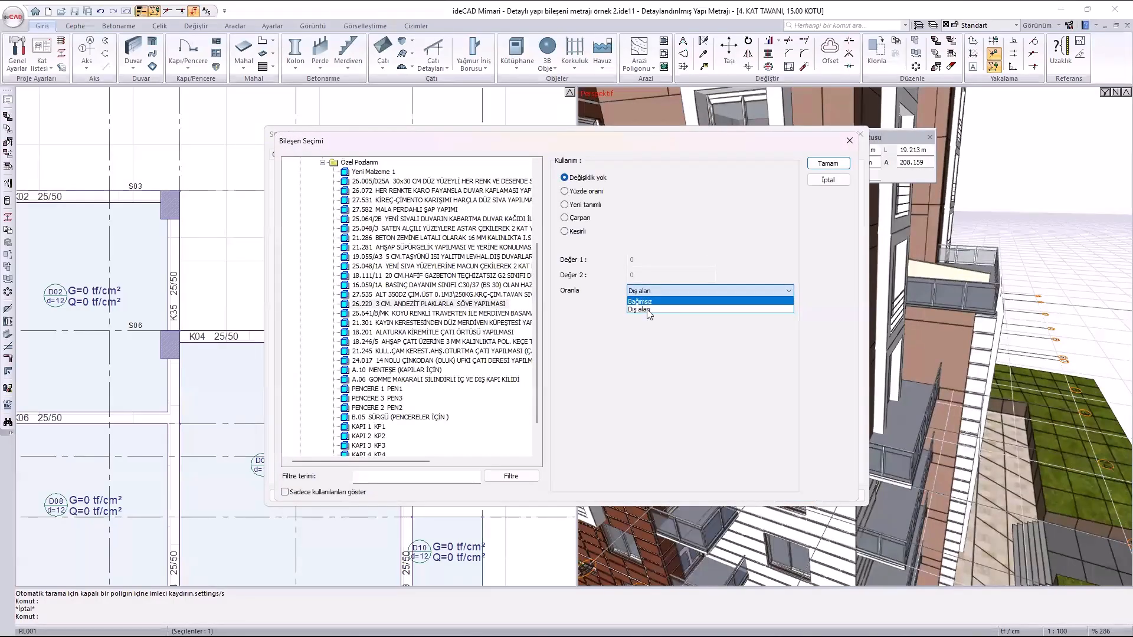
{"action": "left_click", "coordinate": [814, 164]}
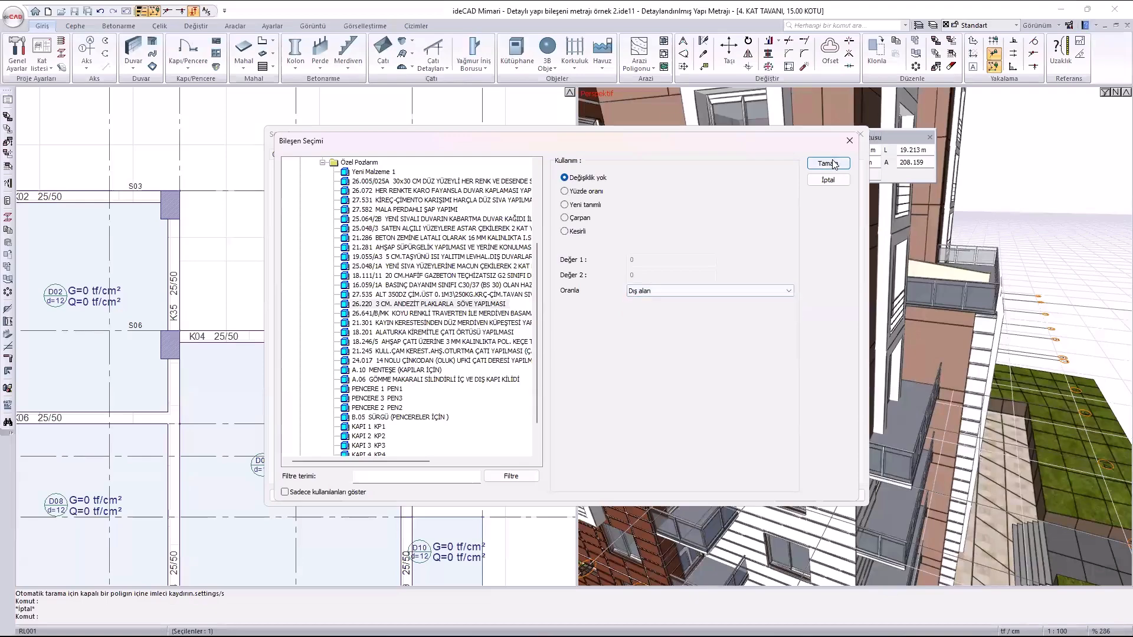
{"action": "left_click", "coordinate": [851, 140]}
{"action": "left_click", "coordinate": [858, 135]}
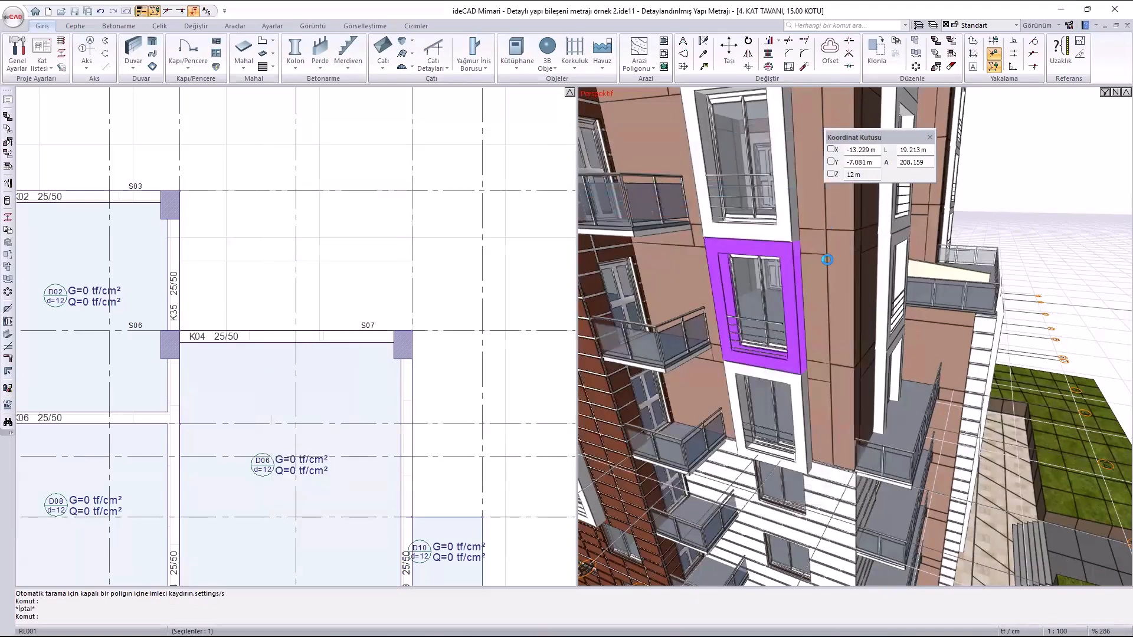
{"action": "scroll", "coordinate": [821, 317], "scroll_direction": "down", "scroll_amount": 5}
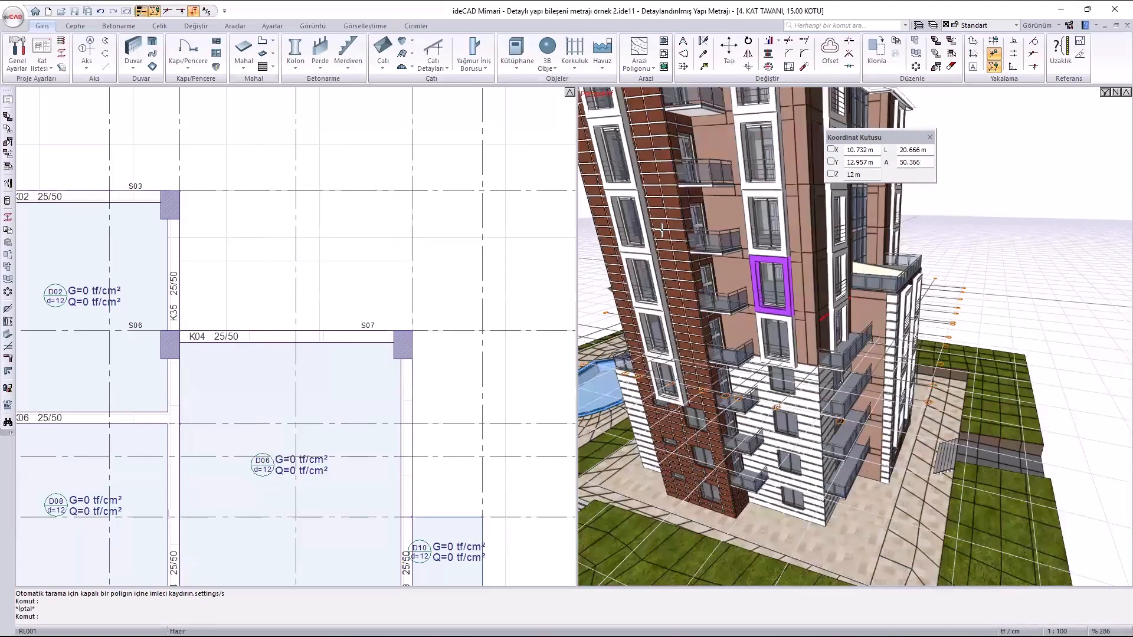
{"action": "left_click", "coordinate": [665, 232]}
{"action": "double_click", "coordinate": [664, 232]}
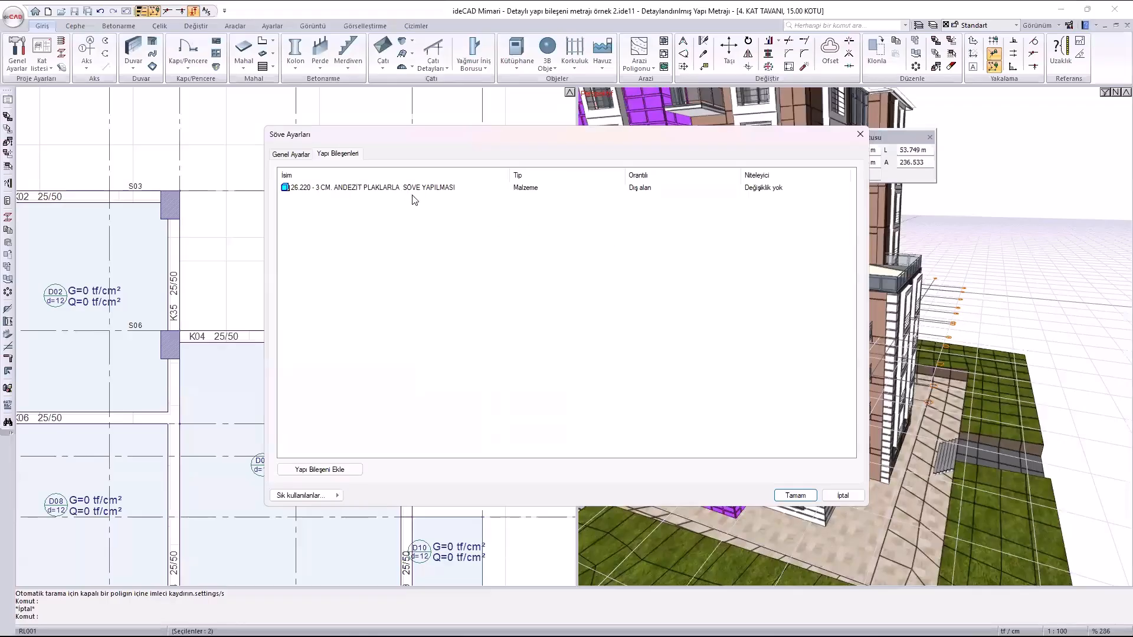
{"action": "left_click", "coordinate": [860, 134]}
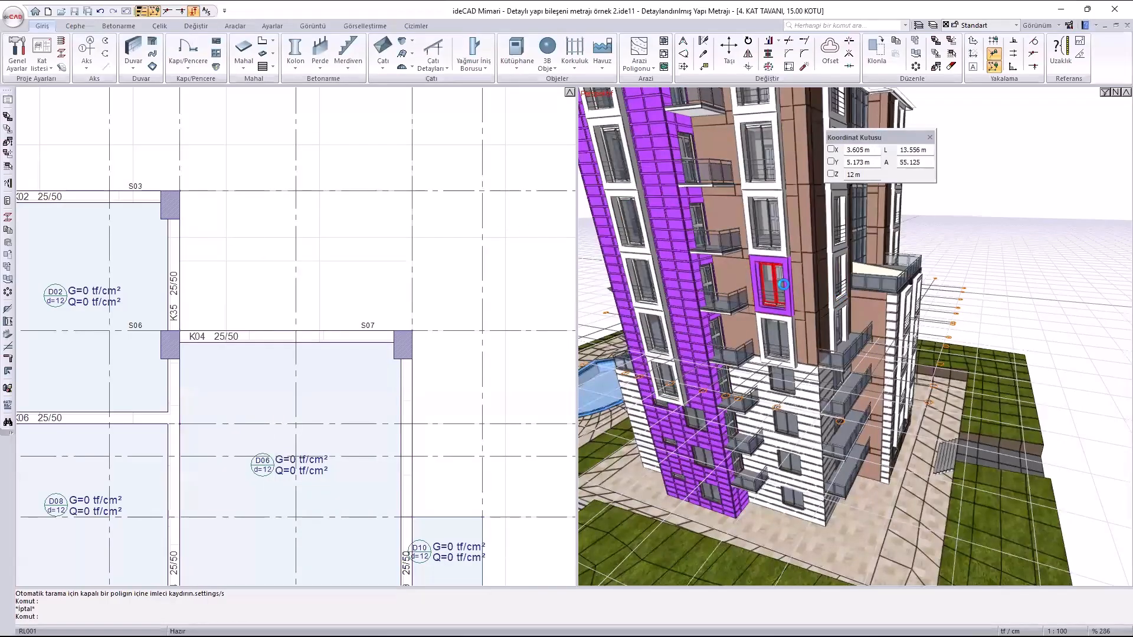
{"action": "key", "text": "Escape"}
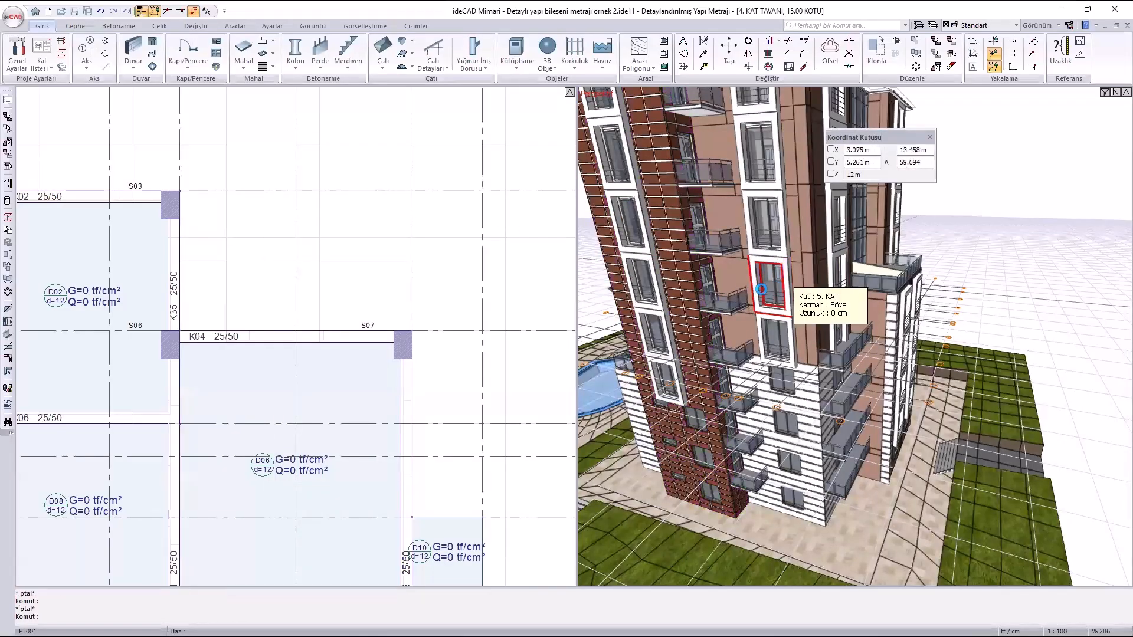
Open the brick facade cladding's settings, read its building component and proportion, and close the settings.
{"action": "double_click", "coordinate": [688, 307]}
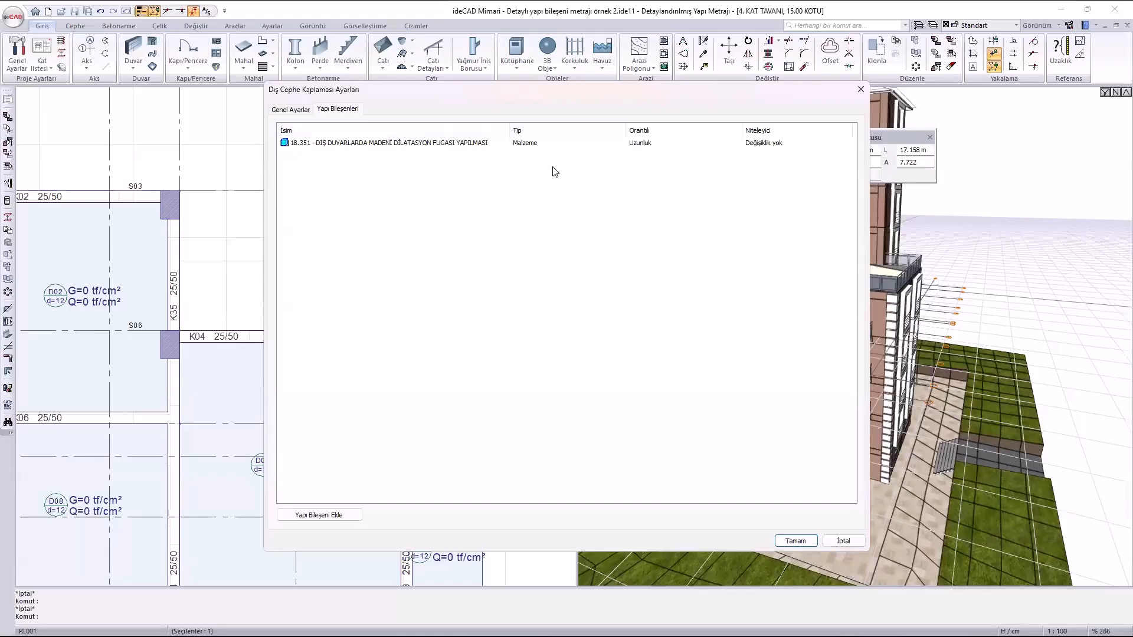
{"action": "key", "text": "Return"}
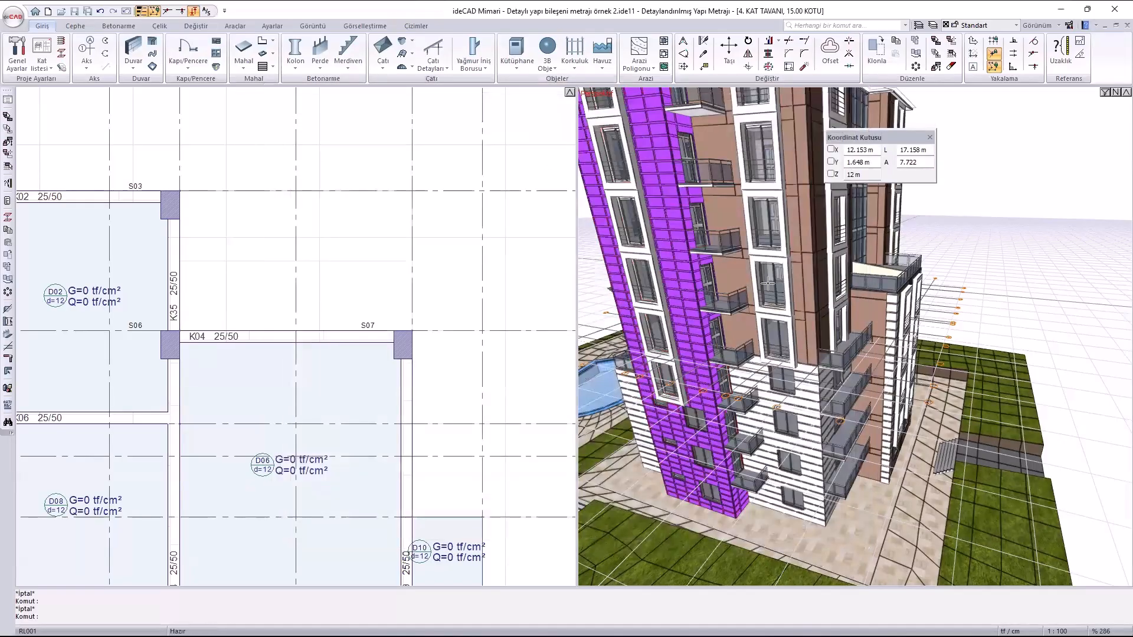
{"action": "scroll", "coordinate": [769, 228], "scroll_direction": "up", "scroll_amount": 1}
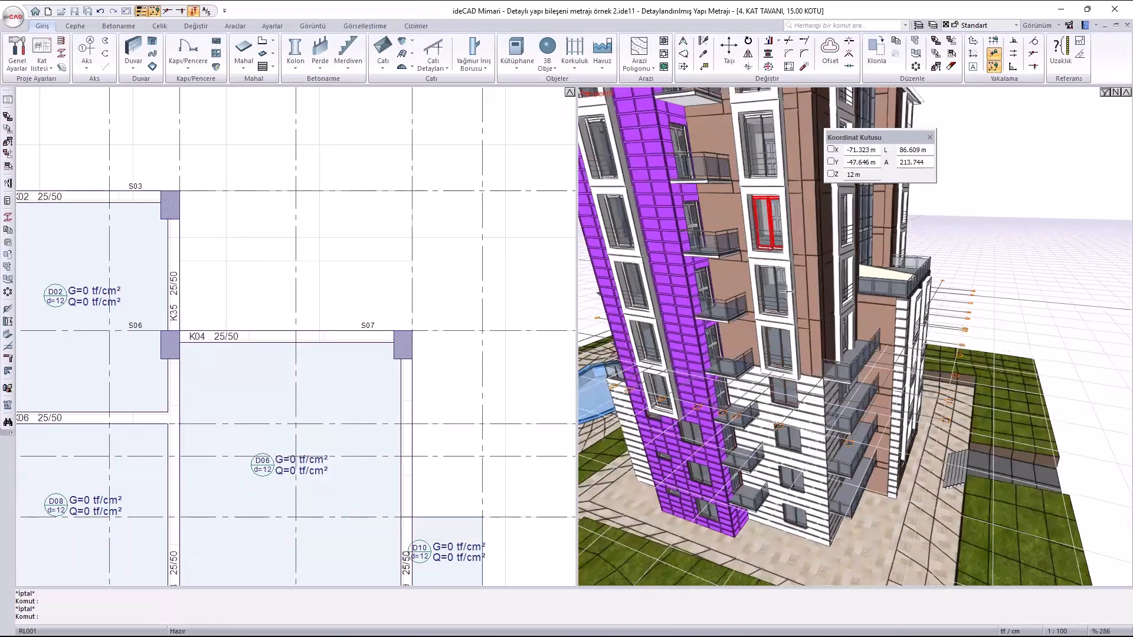
Open the facade balcony door's settings, check the usage and proportion options of its KAPI 1 component, and close the settings.
{"action": "scroll", "coordinate": [788, 290], "scroll_direction": "up", "scroll_amount": 2}
{"action": "left_click", "coordinate": [674, 216]}
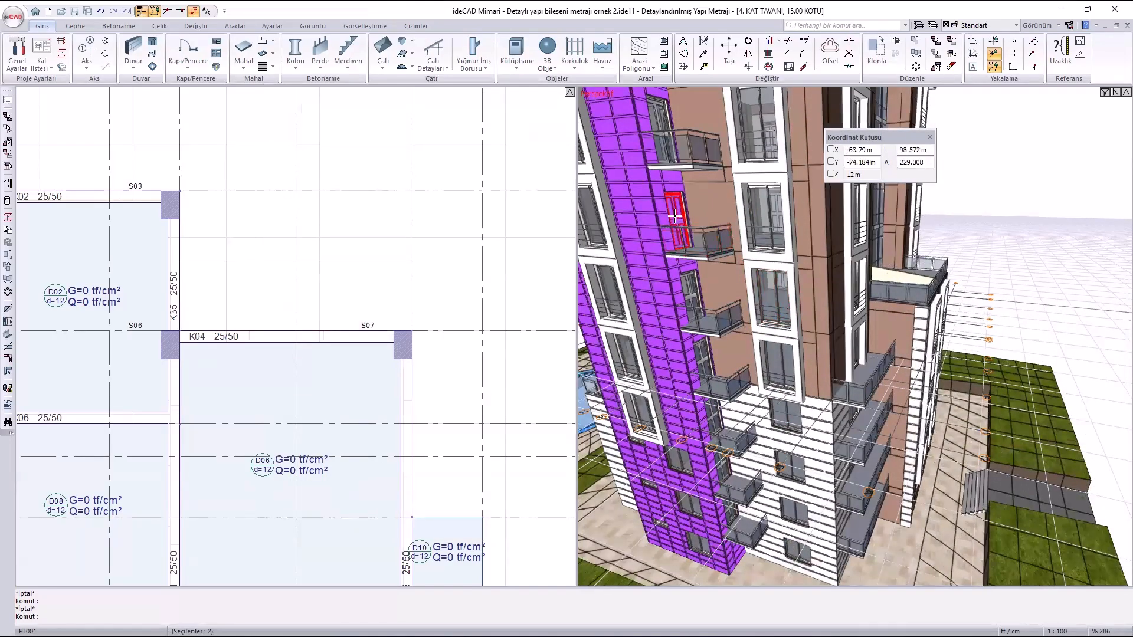
{"action": "double_click", "coordinate": [674, 216]}
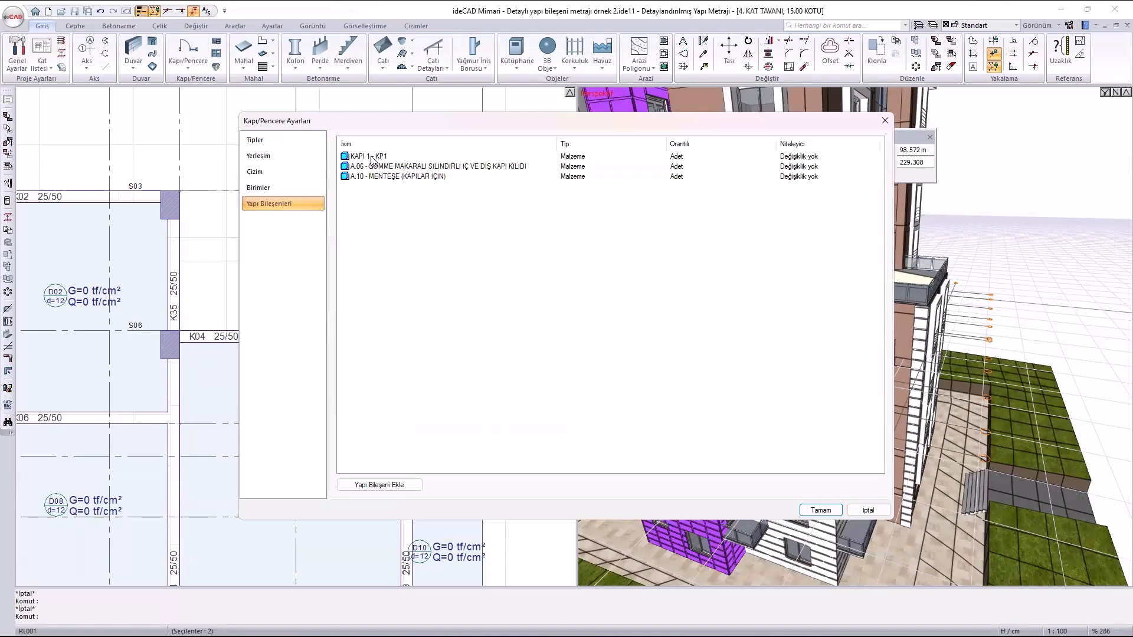
{"action": "double_click", "coordinate": [421, 162]}
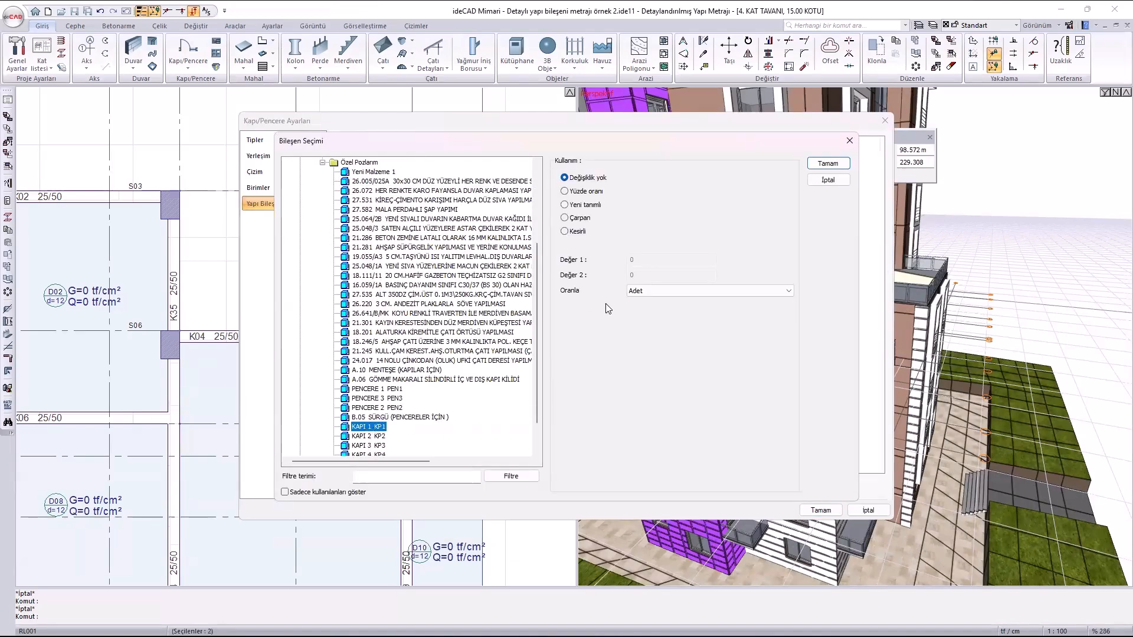
{"action": "key", "text": "Escape"}
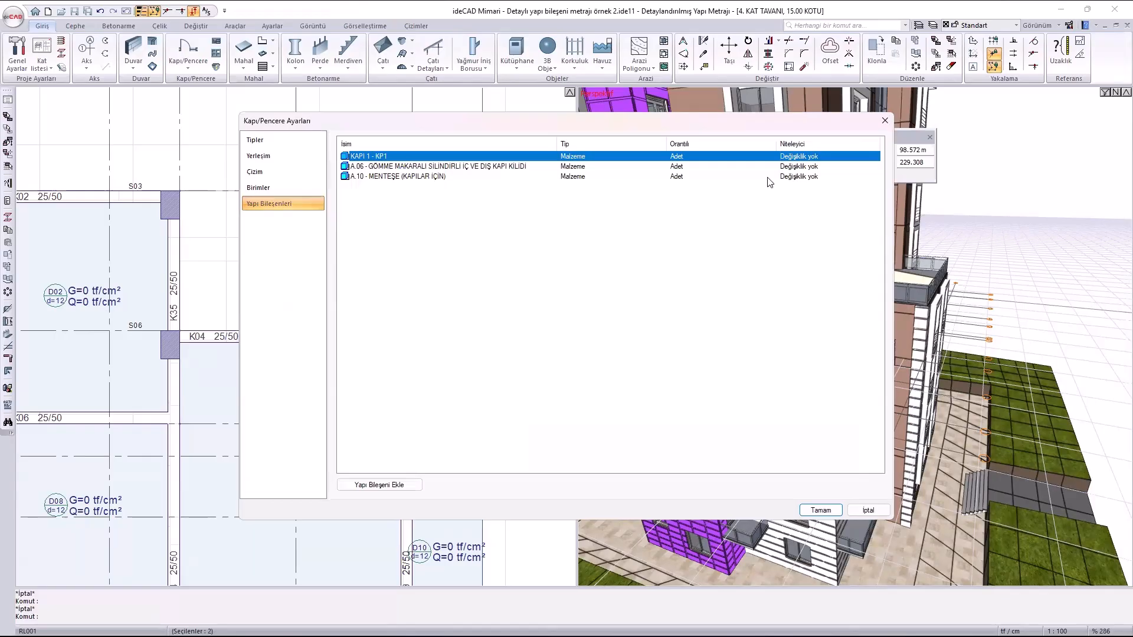
{"action": "left_click", "coordinate": [827, 513]}
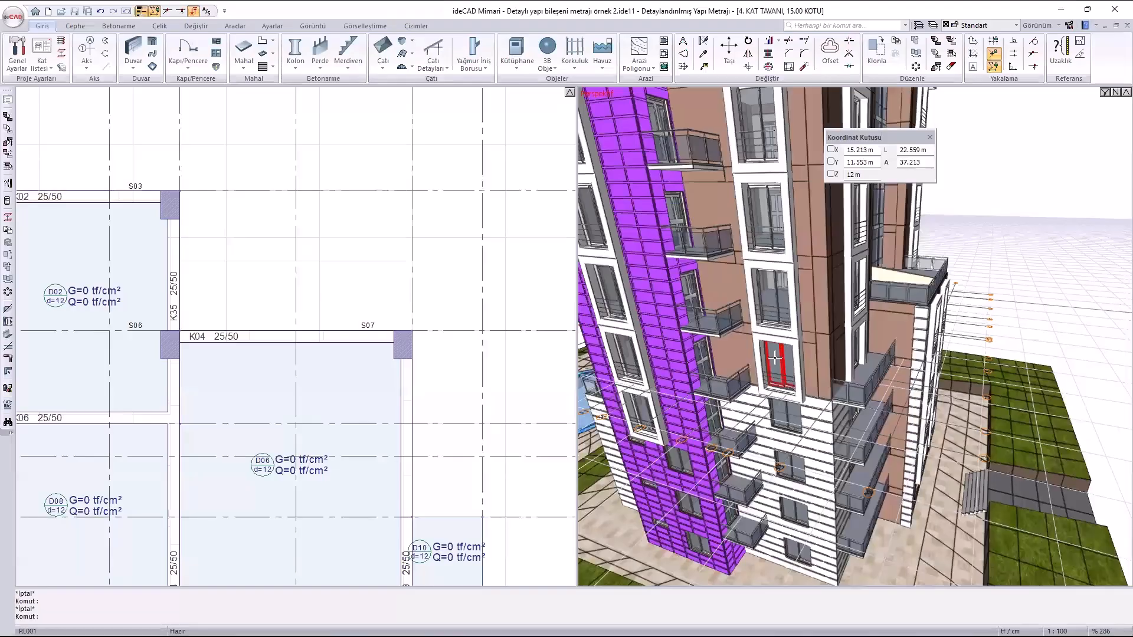
Open the facade window's settings, check the usage and proportion options of its PENCERE 2 component, and close the settings.
{"action": "double_click", "coordinate": [774, 358]}
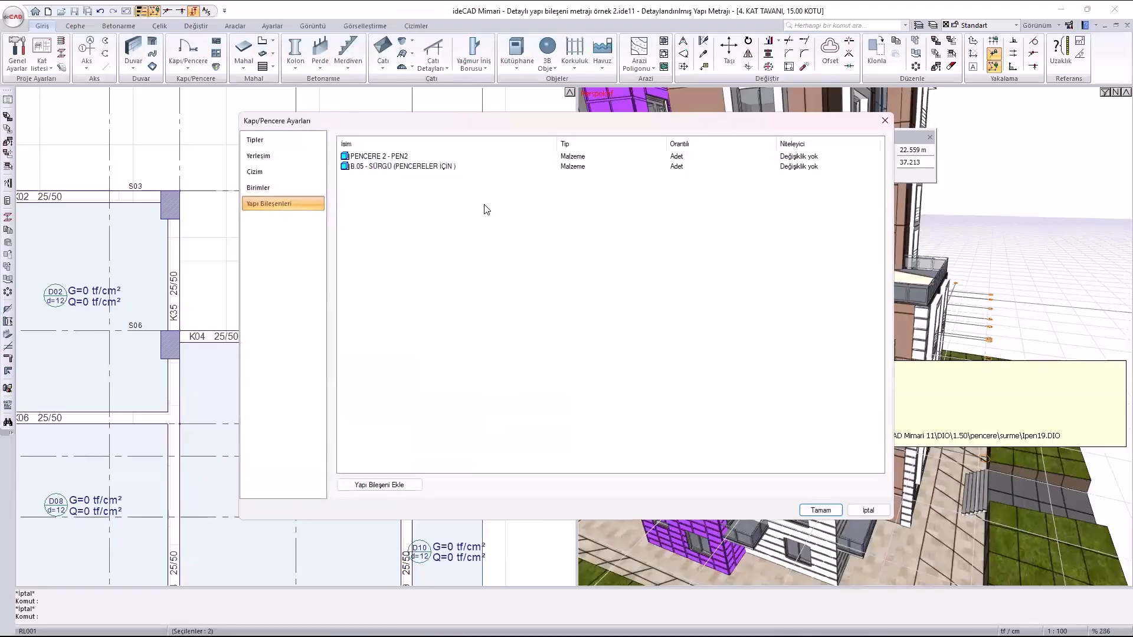
{"action": "double_click", "coordinate": [373, 157]}
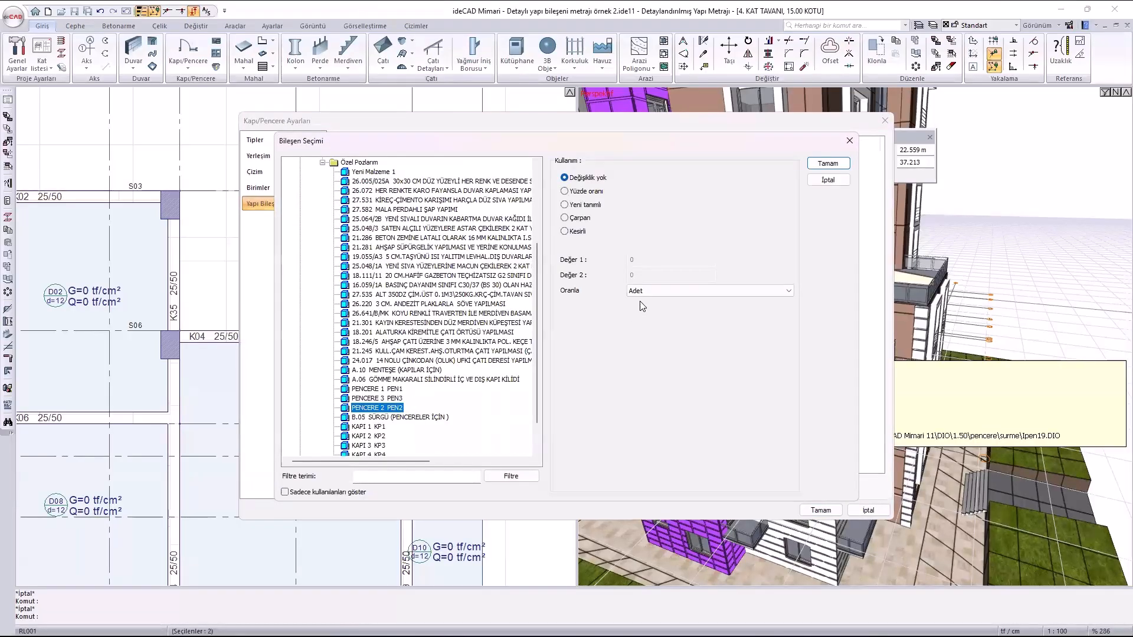
{"action": "left_click", "coordinate": [828, 163]}
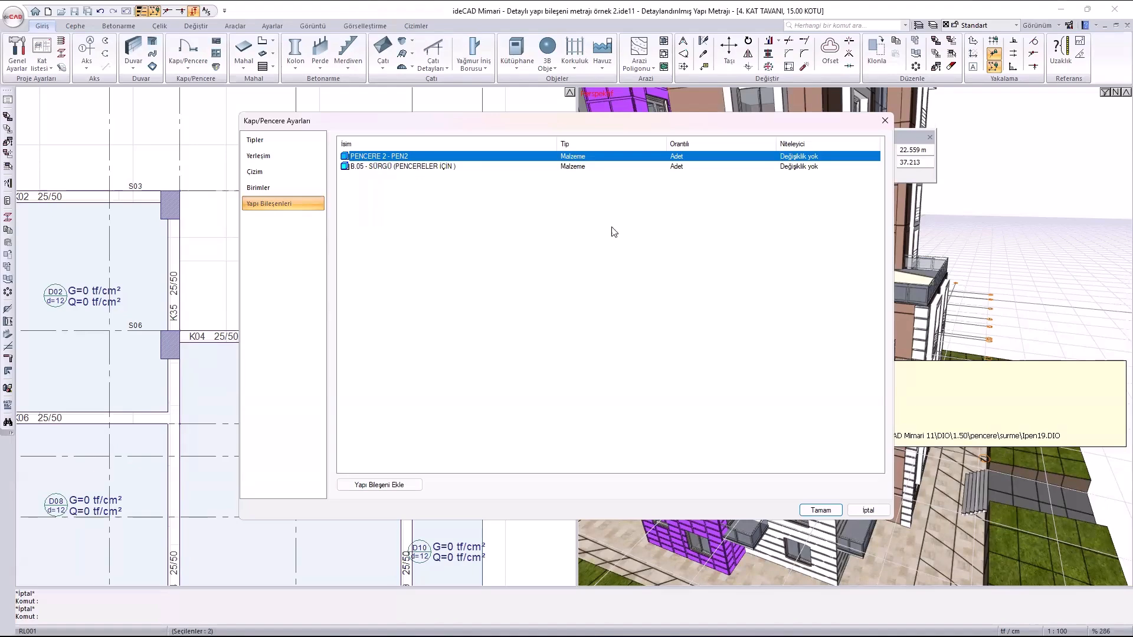
{"action": "key", "text": "Escape"}
{"action": "key", "text": "Escape"}
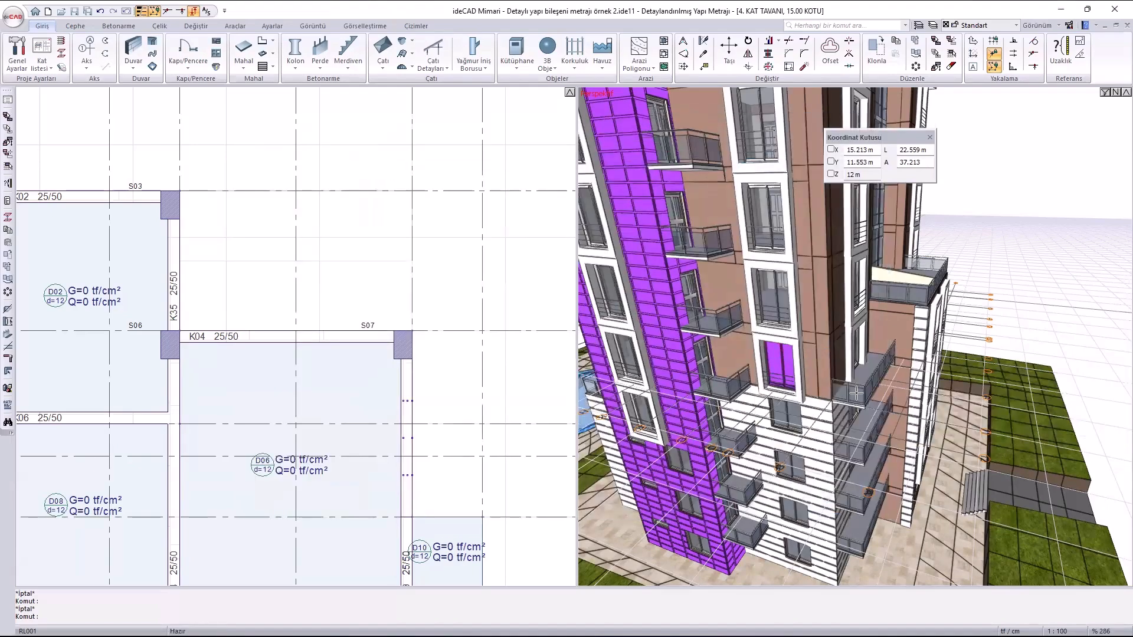
Open the main roof's settings and widen the name column to read its building components.
{"action": "scroll", "coordinate": [826, 394], "scroll_direction": "down", "scroll_amount": 5}
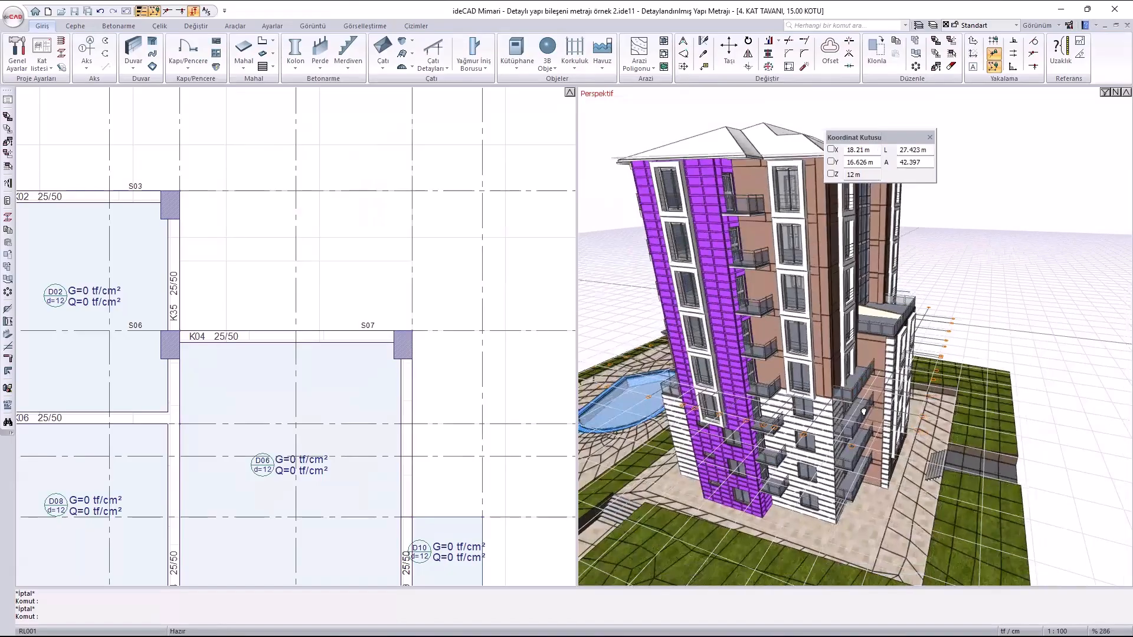
{"action": "middle_click_drag", "start_coordinate": [807, 396], "coordinate": [673, 386], "text": "ctrl"}
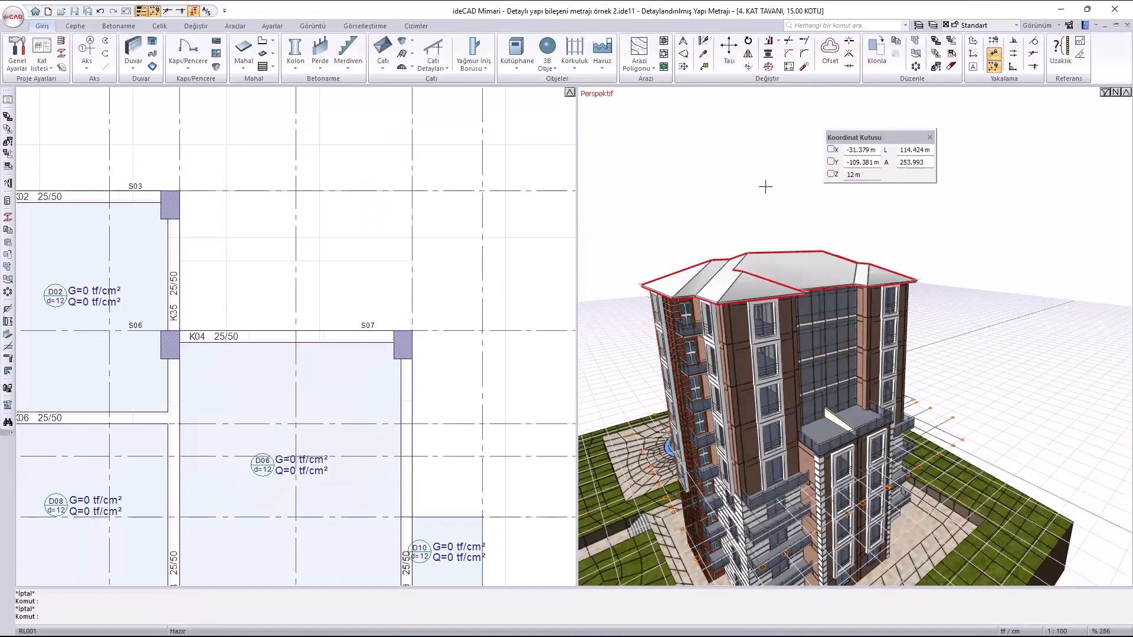
{"action": "scroll", "coordinate": [739, 254], "scroll_direction": "up", "scroll_amount": 5}
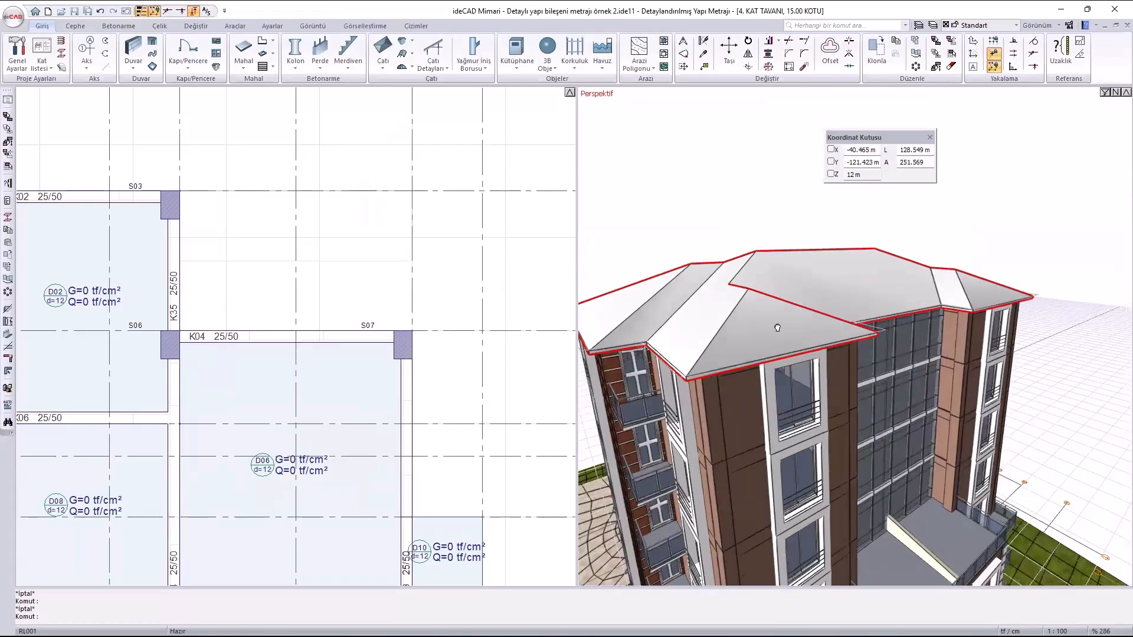
{"action": "middle_click_drag", "start_coordinate": [874, 354], "coordinate": [817, 298], "text": "ctrl"}
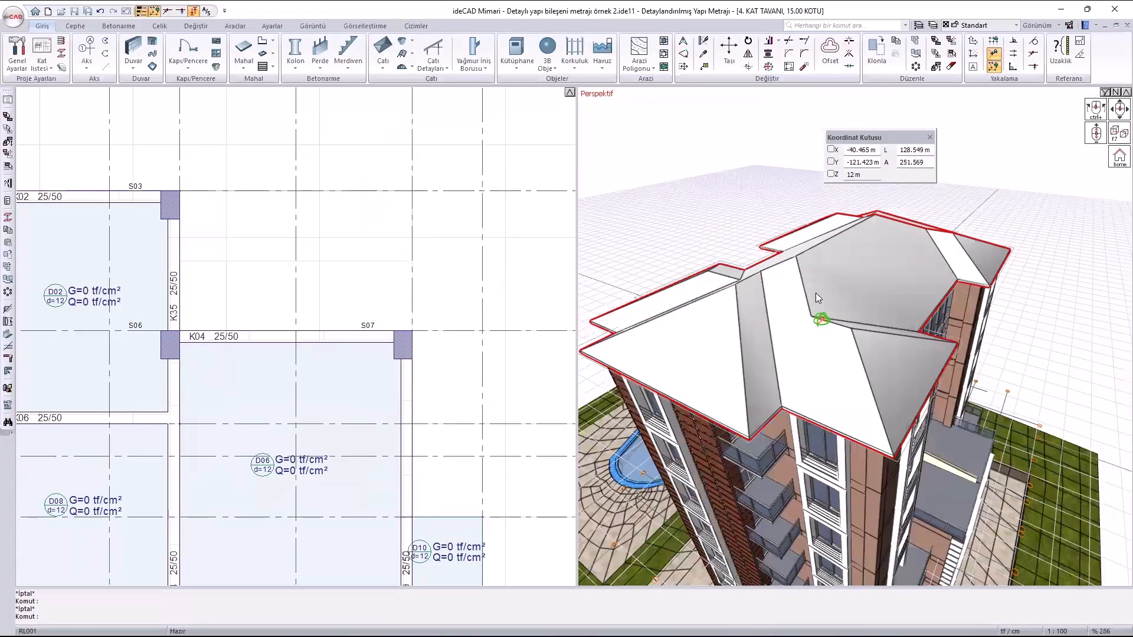
{"action": "double_click", "coordinate": [816, 298]}
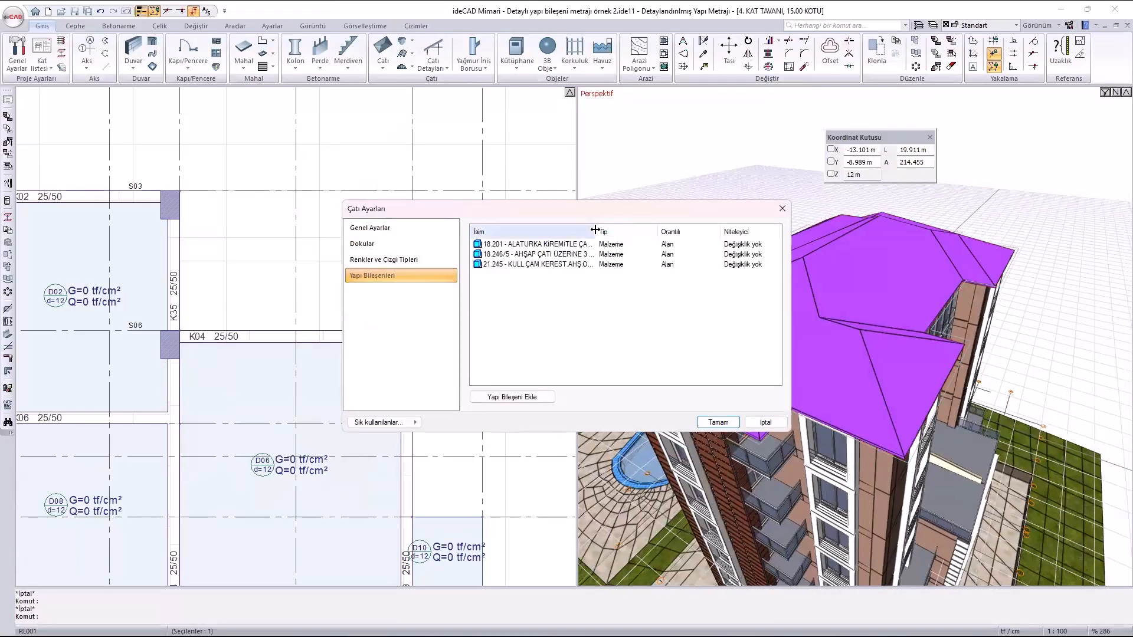
{"action": "left_click_drag", "start_coordinate": [595, 230], "coordinate": [699, 242]}
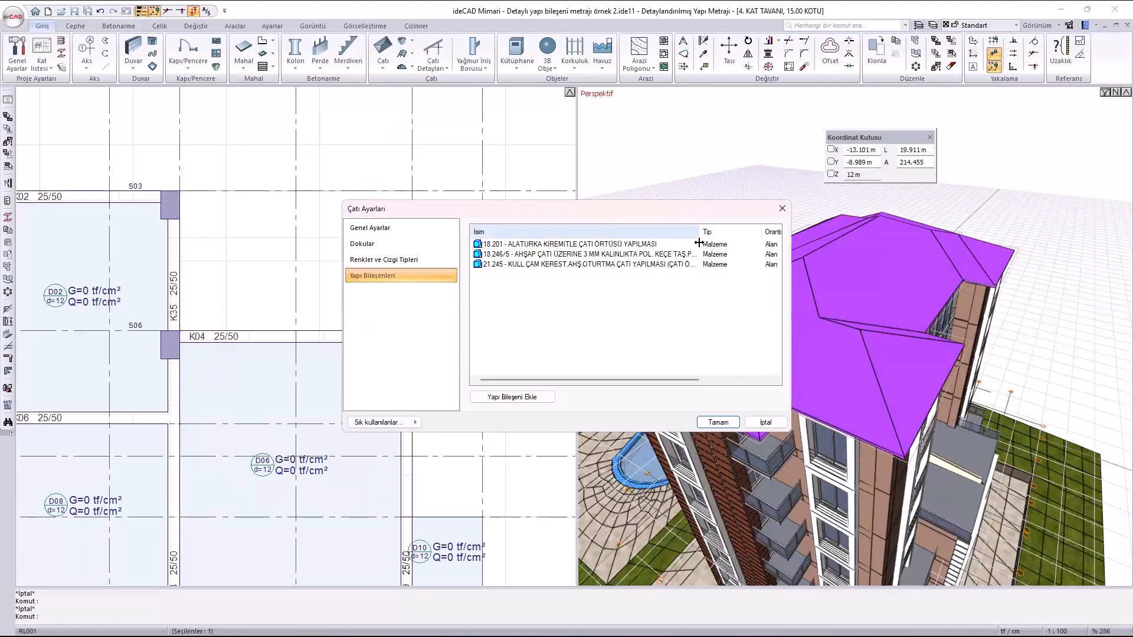
{"action": "left_click_drag", "start_coordinate": [698, 242], "coordinate": [741, 243]}
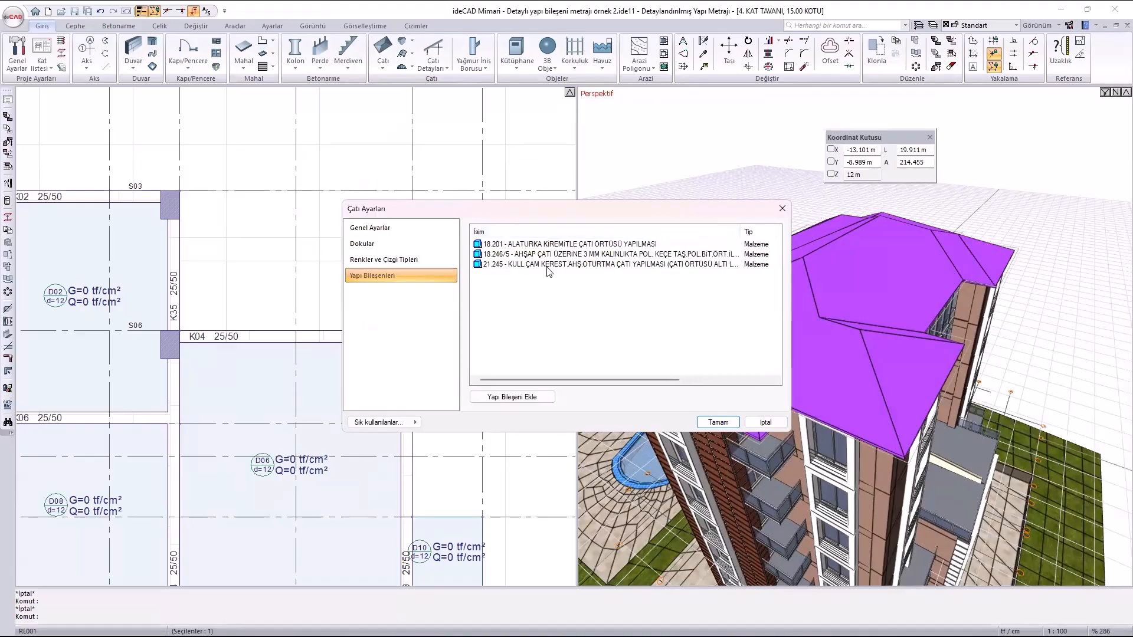
Look up the full name of the roof's 21.245 timber component in the component selection and leave the roof settings.
{"action": "double_click", "coordinate": [549, 265]}
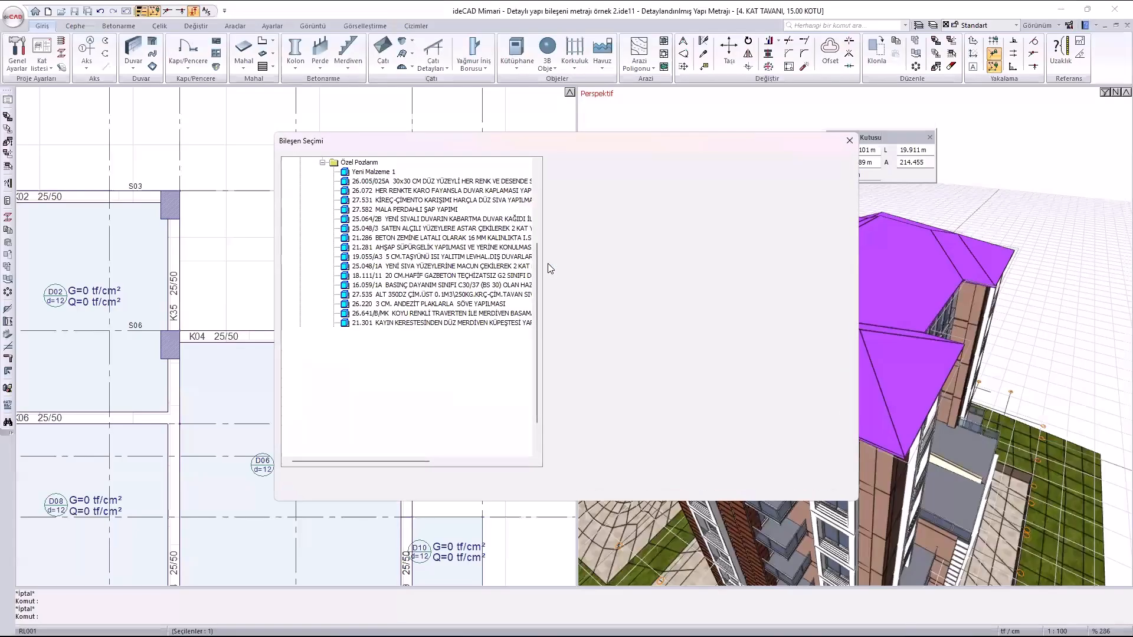
{"action": "left_click", "coordinate": [447, 353]}
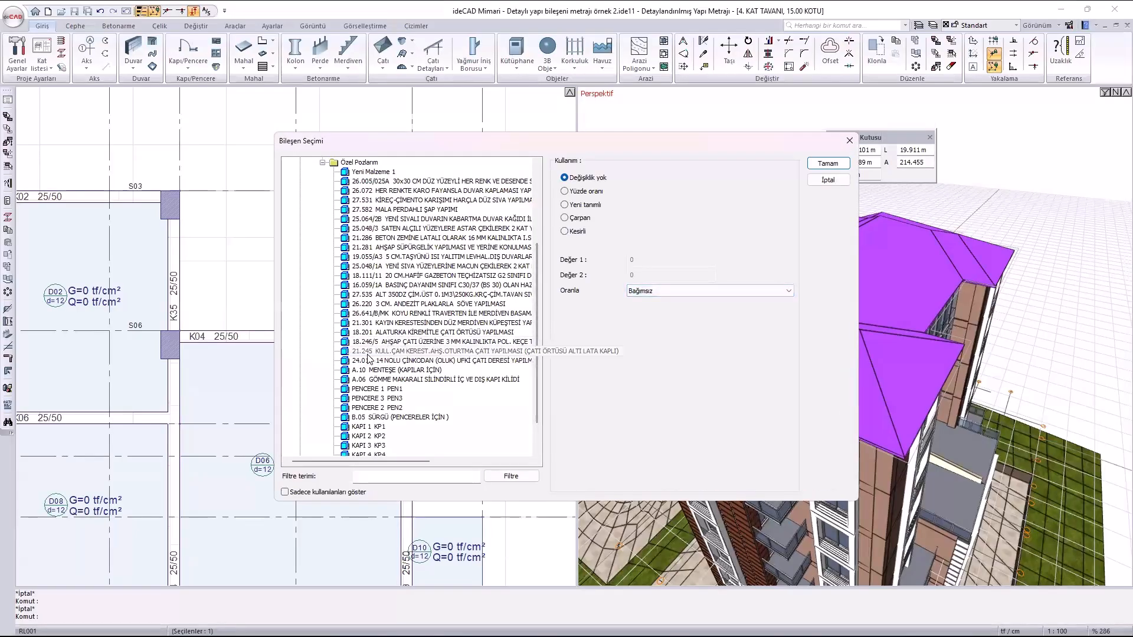
{"action": "double_click", "coordinate": [472, 351]}
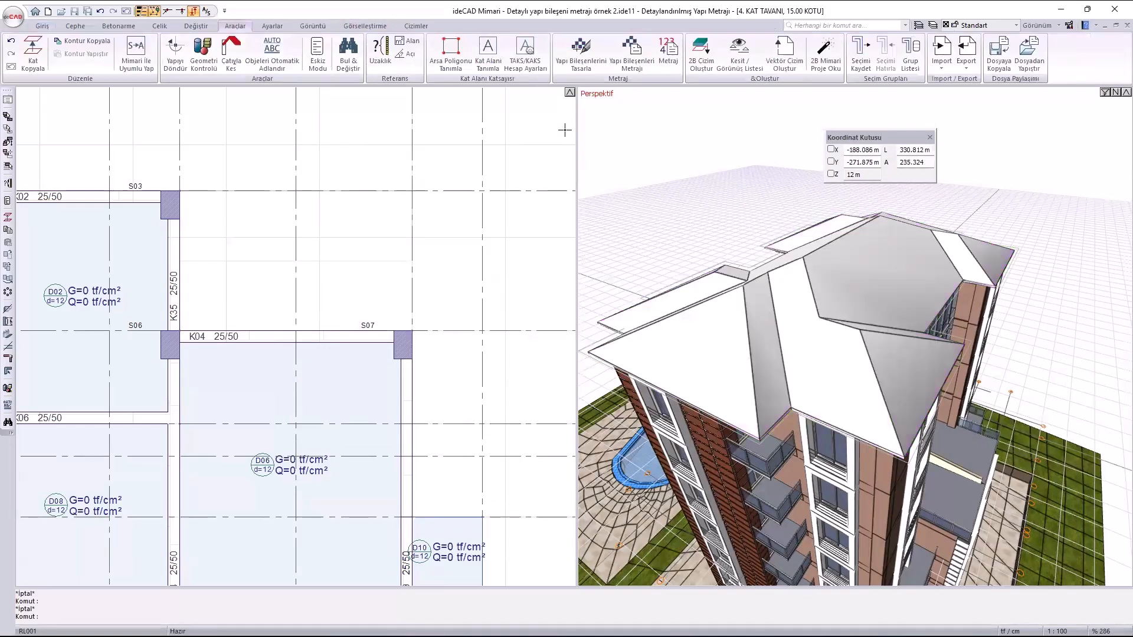
Open the building component design library and expand the Malzemeler and Proje Pozları categories down to Özel Pozlarım.
{"action": "left_click", "coordinate": [581, 50]}
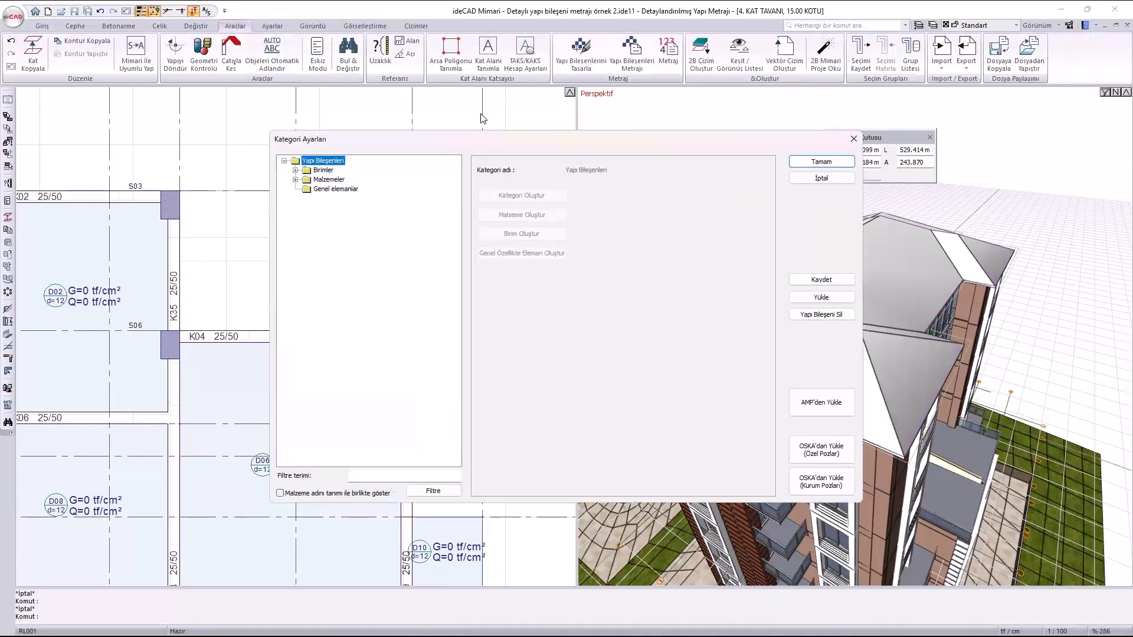
{"action": "left_click", "coordinate": [296, 179]}
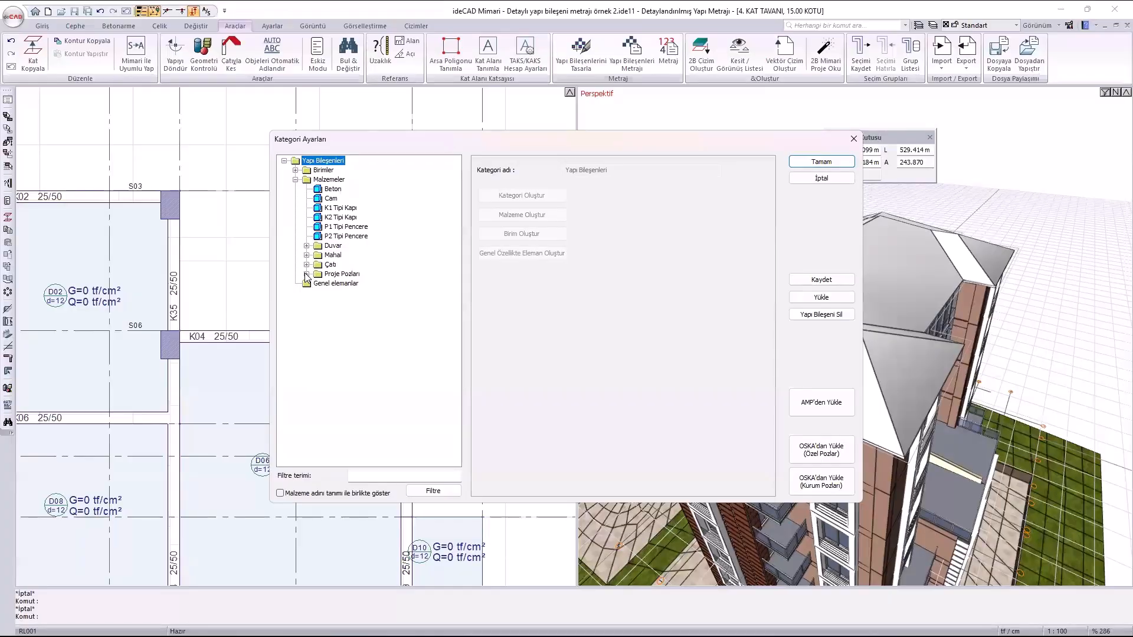
{"action": "left_click", "coordinate": [307, 274]}
{"action": "left_click", "coordinate": [318, 284]}
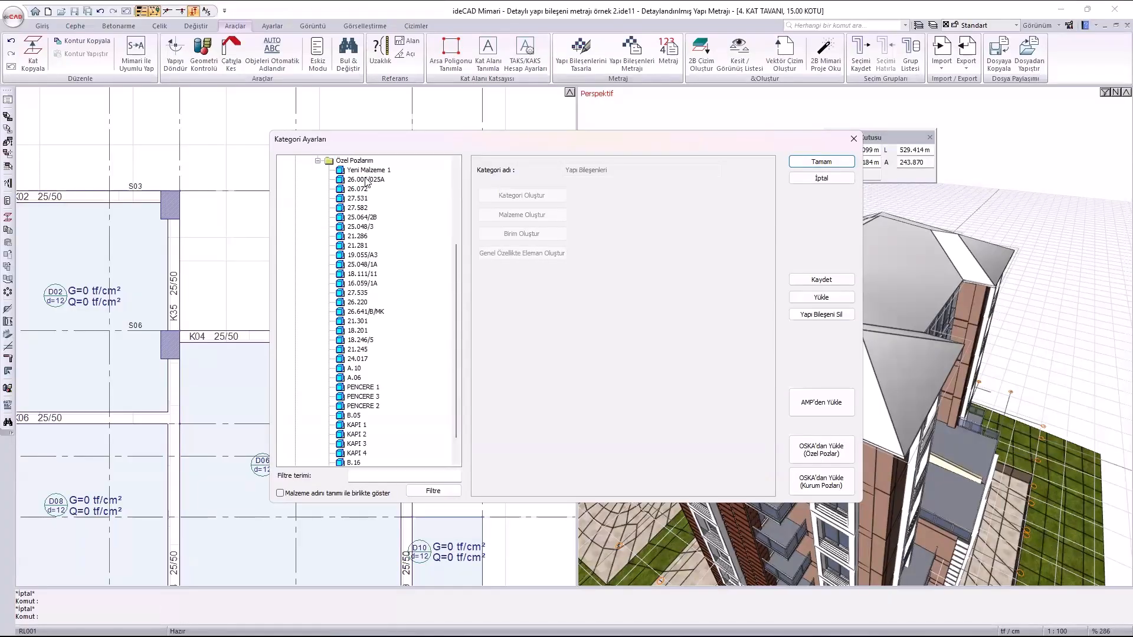
Review the definitions of materials 21.281 and 21.245, reading the latter's short definition and description, and leave the library without saving.
{"action": "left_click", "coordinate": [364, 247]}
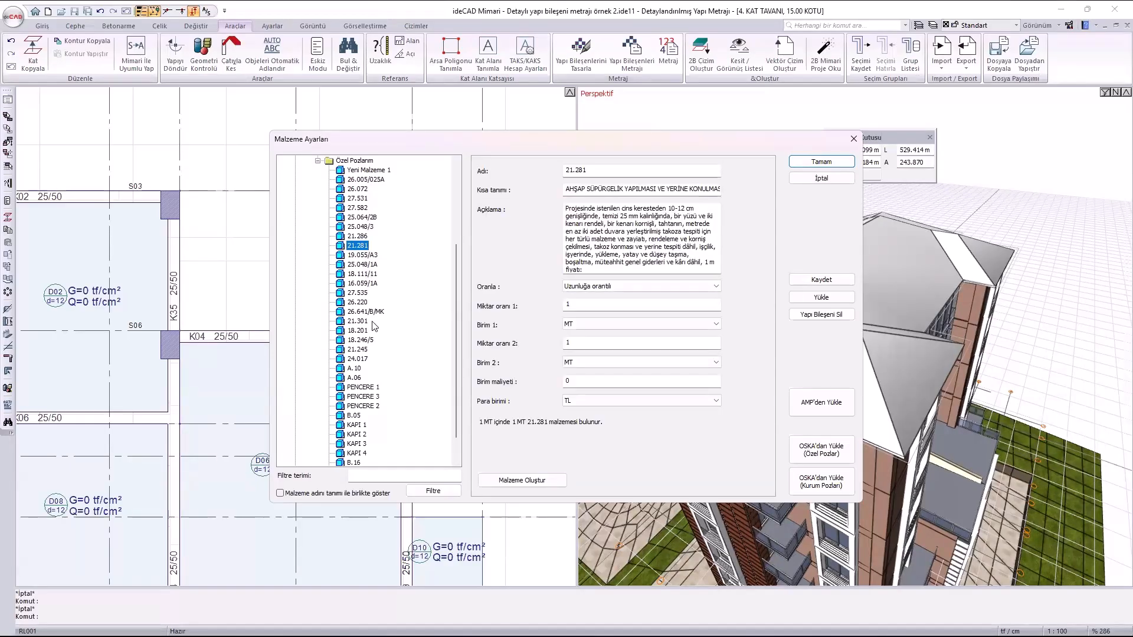
{"action": "left_click", "coordinate": [359, 350]}
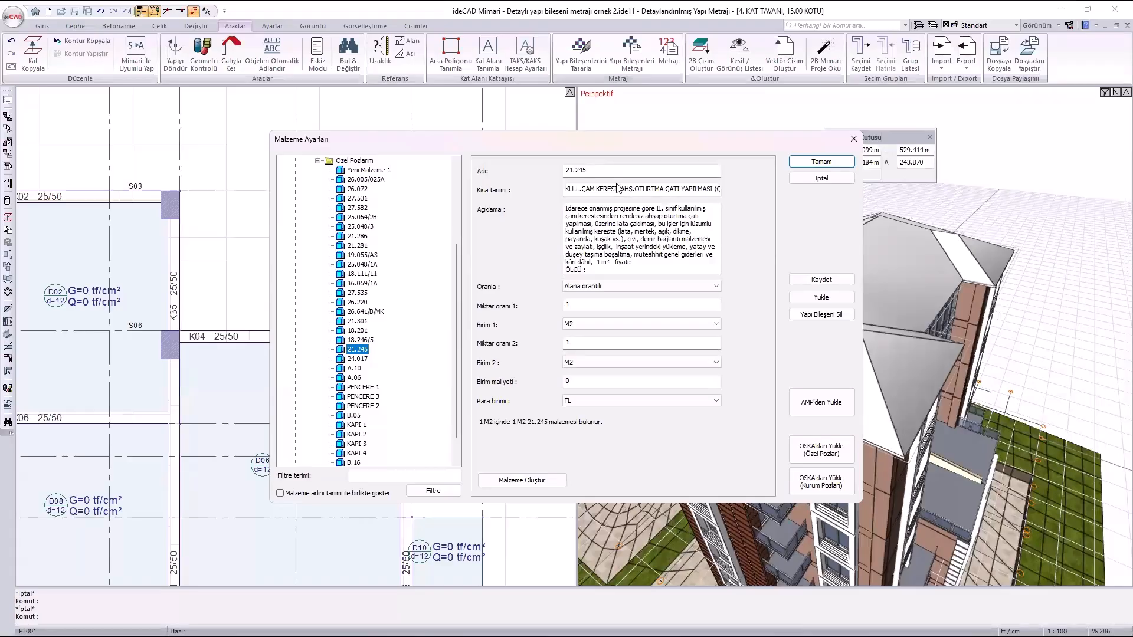
{"action": "left_click_drag", "start_coordinate": [638, 188], "coordinate": [733, 199]}
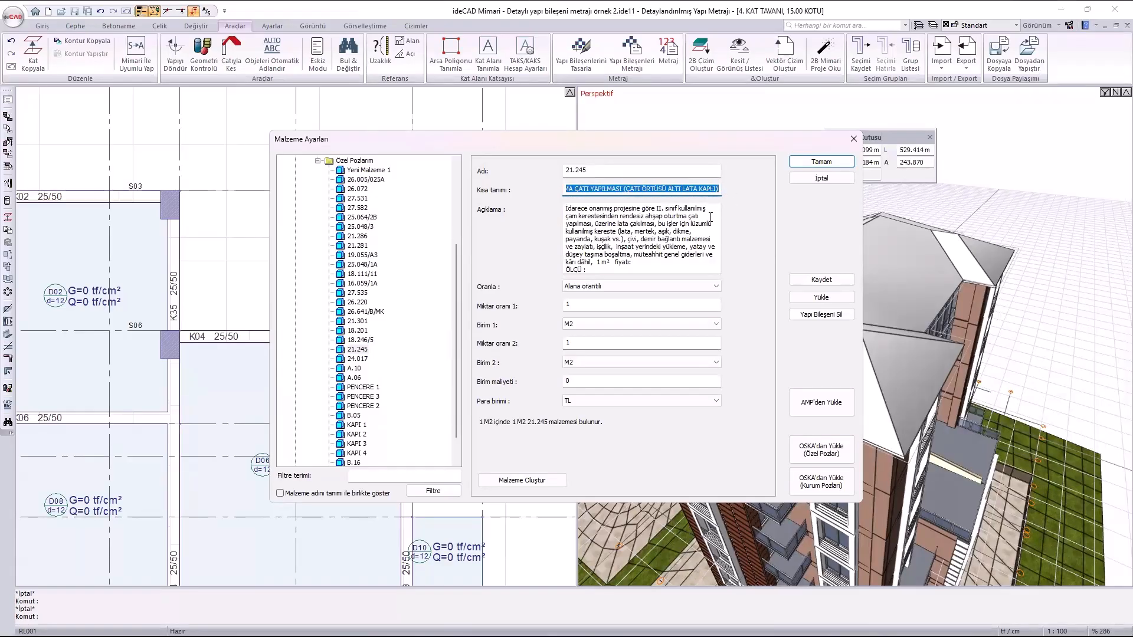
{"action": "left_click", "coordinate": [648, 228]}
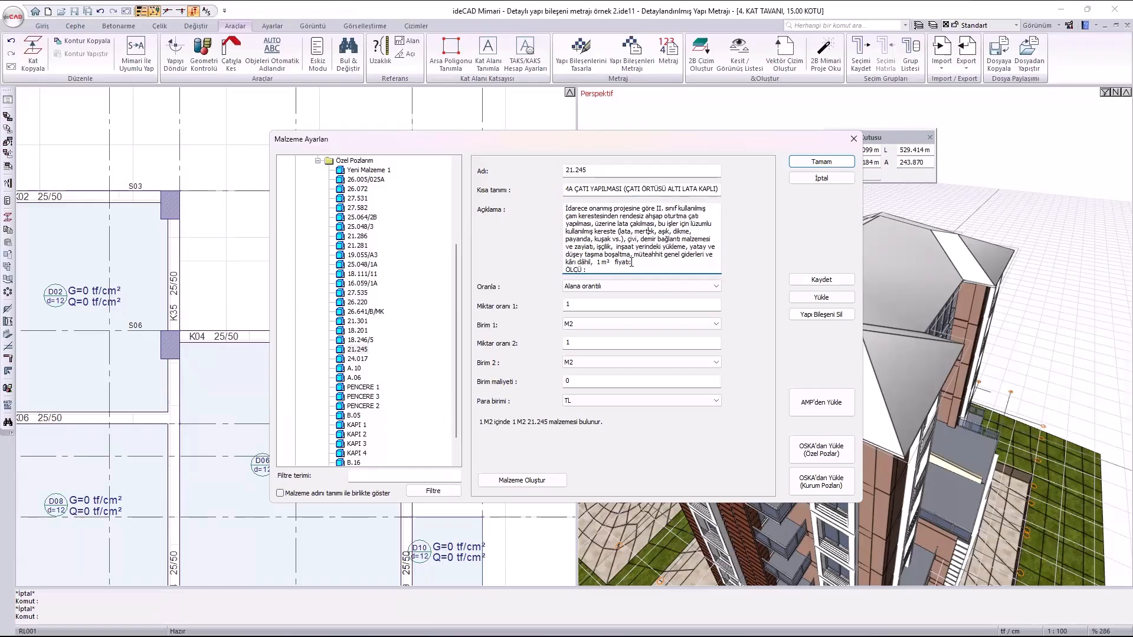
{"action": "left_click", "coordinate": [817, 178]}
Reopen the roof's settings, recheck its three building components and their proportions, then close the settings and deselect the roof.
{"action": "left_click", "coordinate": [832, 252]}
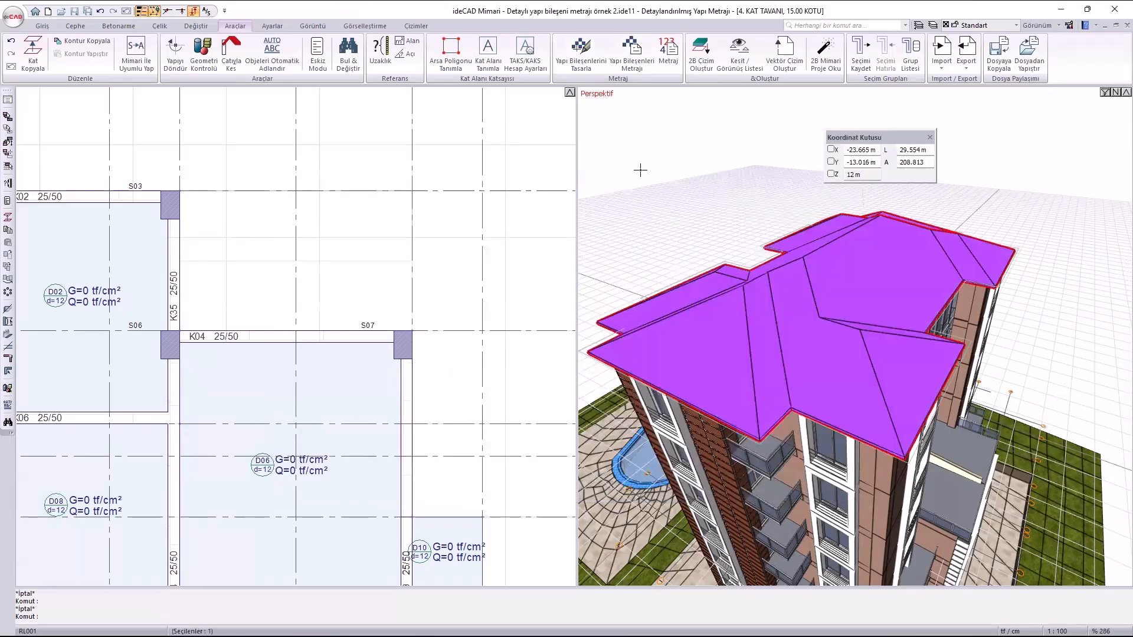
{"action": "key", "text": "shift+e"}
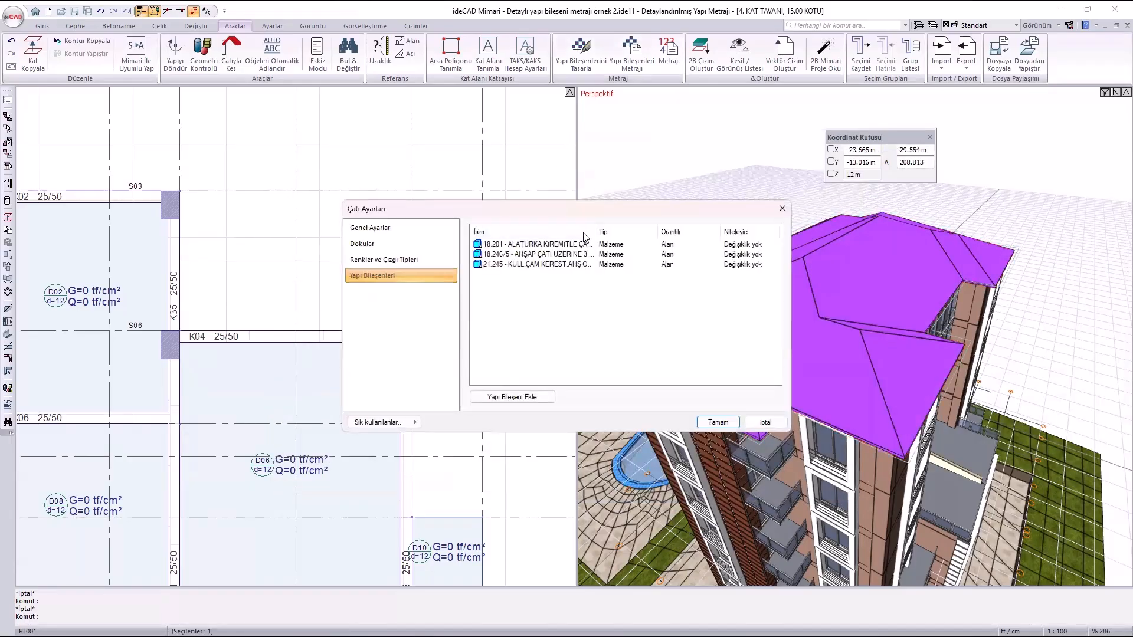
{"action": "mouse_move", "coordinate": [596, 226]}
{"action": "left_mouse_down"}
{"action": "mouse_move", "coordinate": [771, 225]}
{"action": "mouse_move", "coordinate": [711, 233]}
{"action": "mouse_move", "coordinate": [734, 237]}
{"action": "mouse_move", "coordinate": [609, 220]}
{"action": "left_mouse_up"}
{"action": "left_click", "coordinate": [647, 257]}
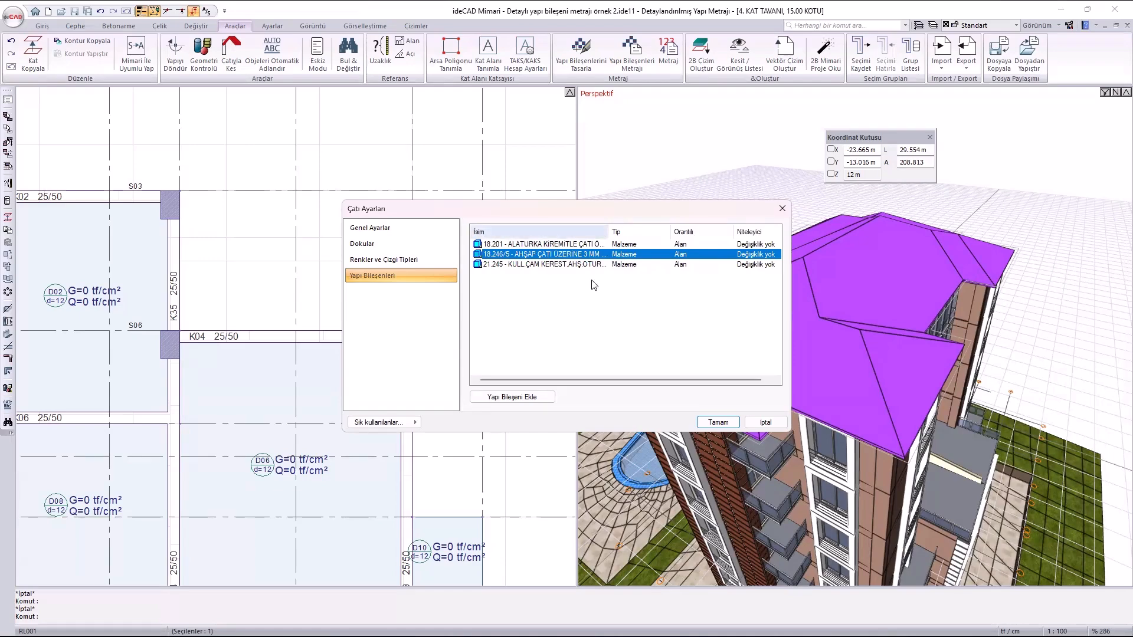
{"action": "left_click", "coordinate": [718, 422]}
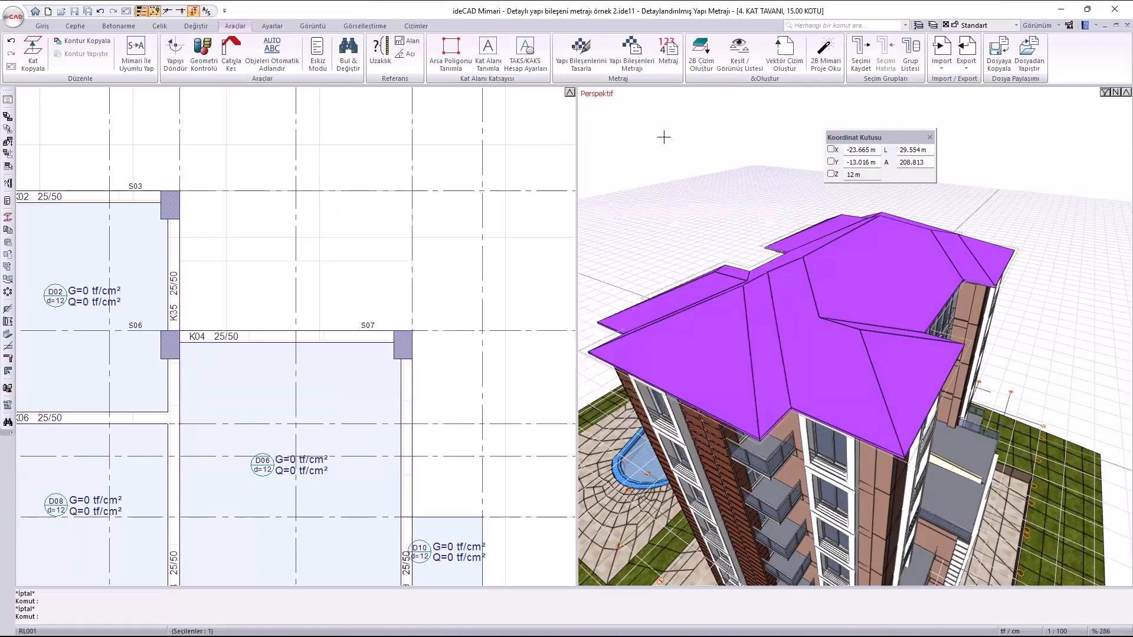
{"action": "left_click", "coordinate": [633, 124]}
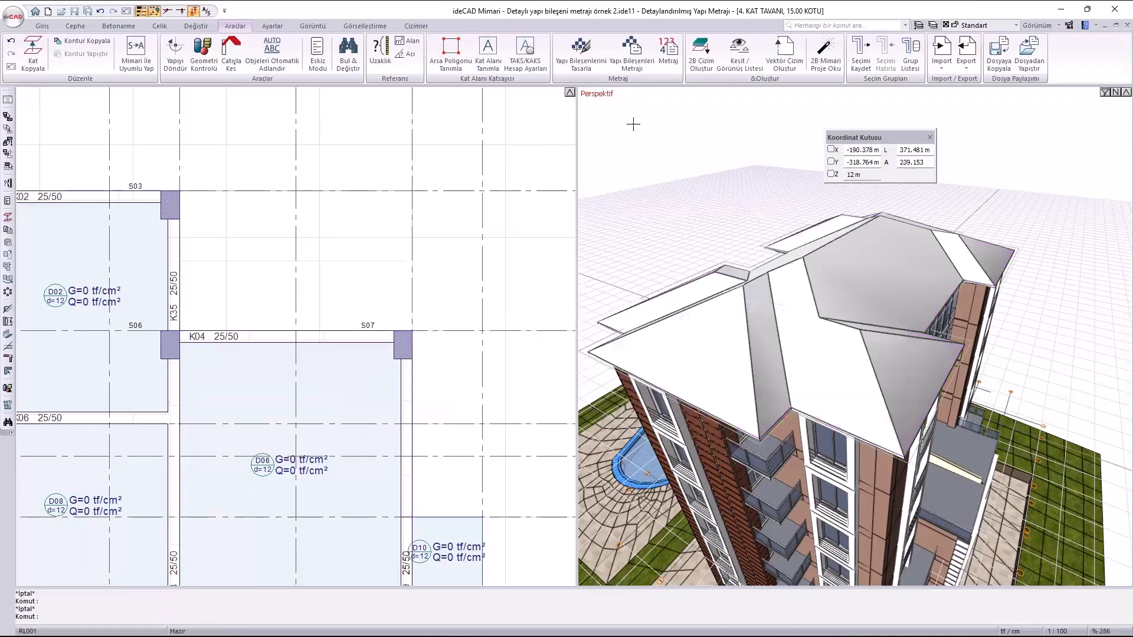
Generate the building components report grouped by component and page through the floor and room lists to the component quantities.
{"action": "left_click", "coordinate": [632, 66]}
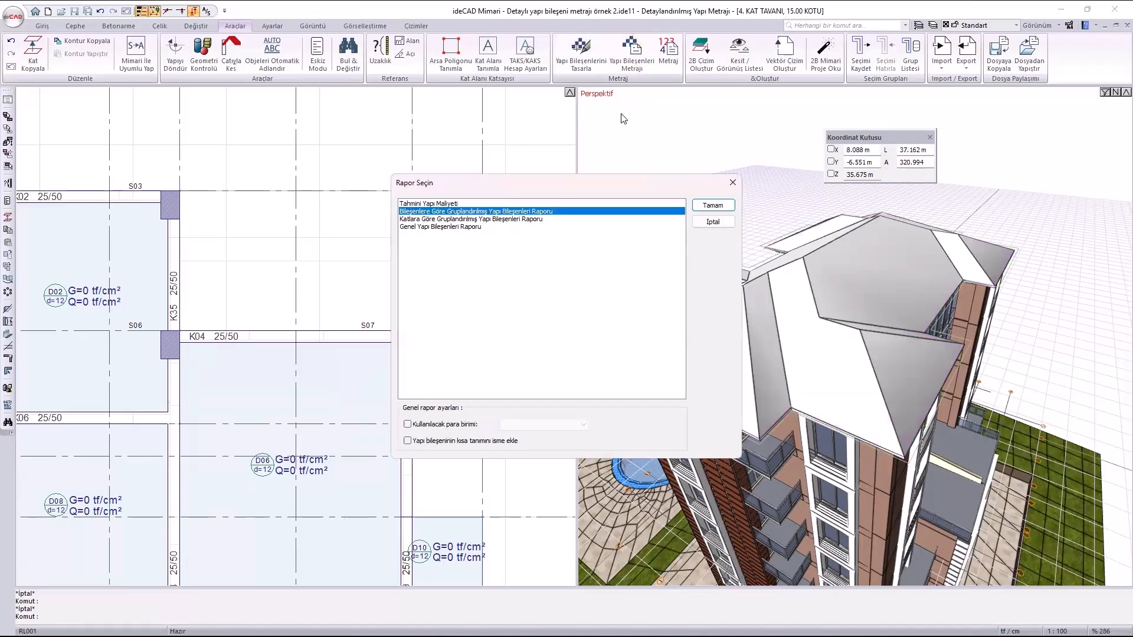
{"action": "left_click", "coordinate": [698, 208]}
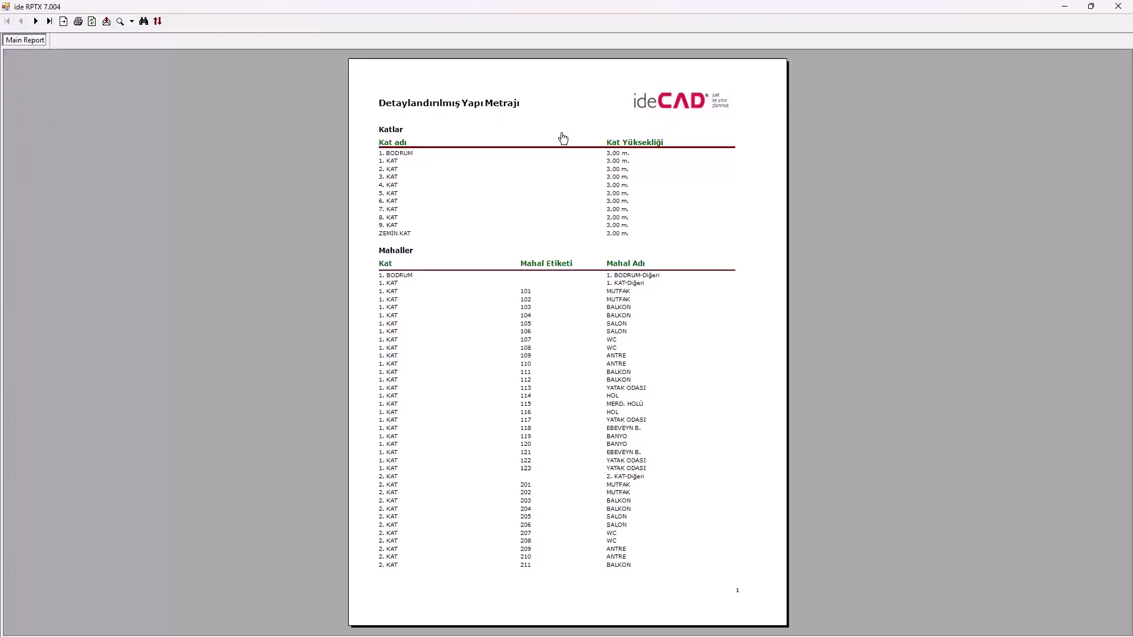
{"action": "left_click", "coordinate": [36, 21]}
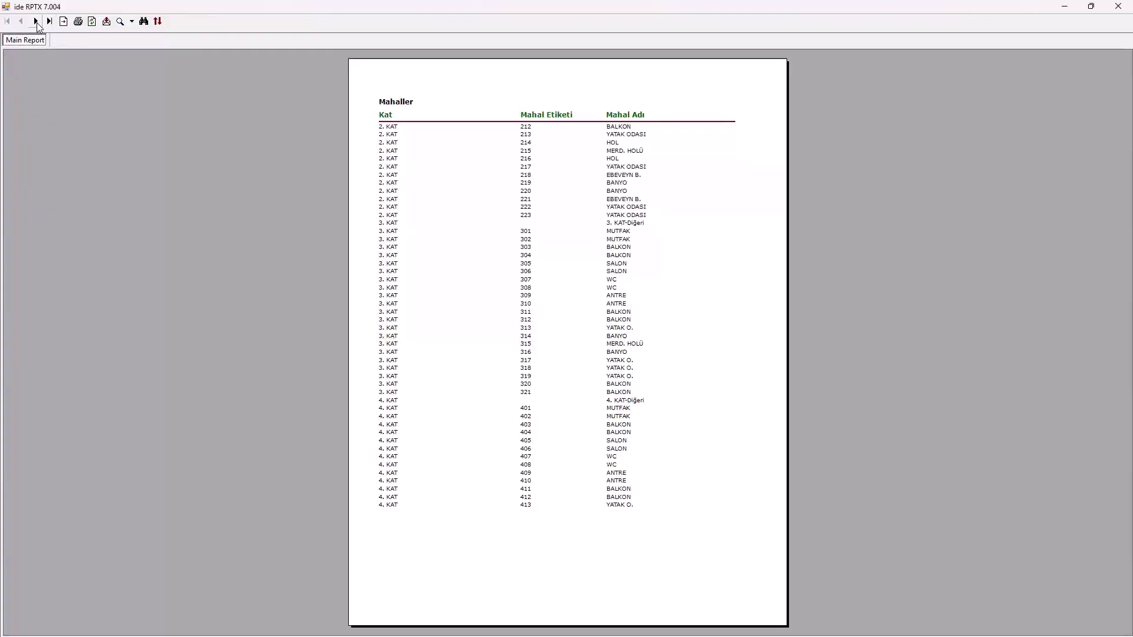
{"action": "left_click", "coordinate": [36, 22]}
{"action": "left_click", "coordinate": [36, 22]}
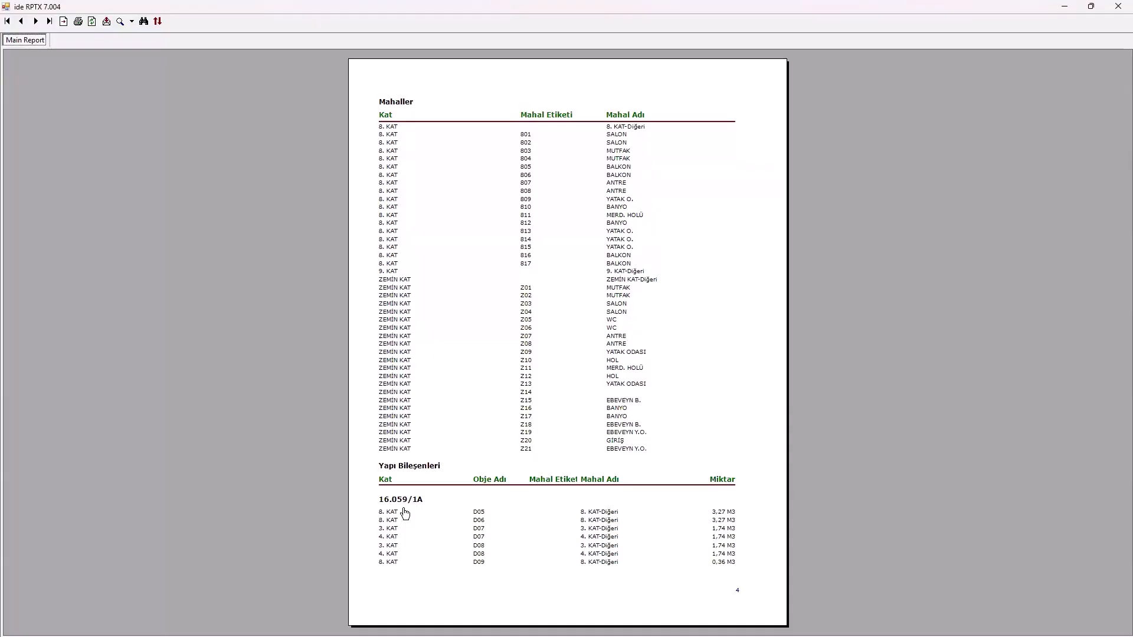
Page through the report's 16.059/1A quantities by floor and object up to the page with items 18.351, 21.245 and 18.111/11.
{"action": "left_click", "coordinate": [36, 24]}
{"action": "left_click", "coordinate": [35, 21]}
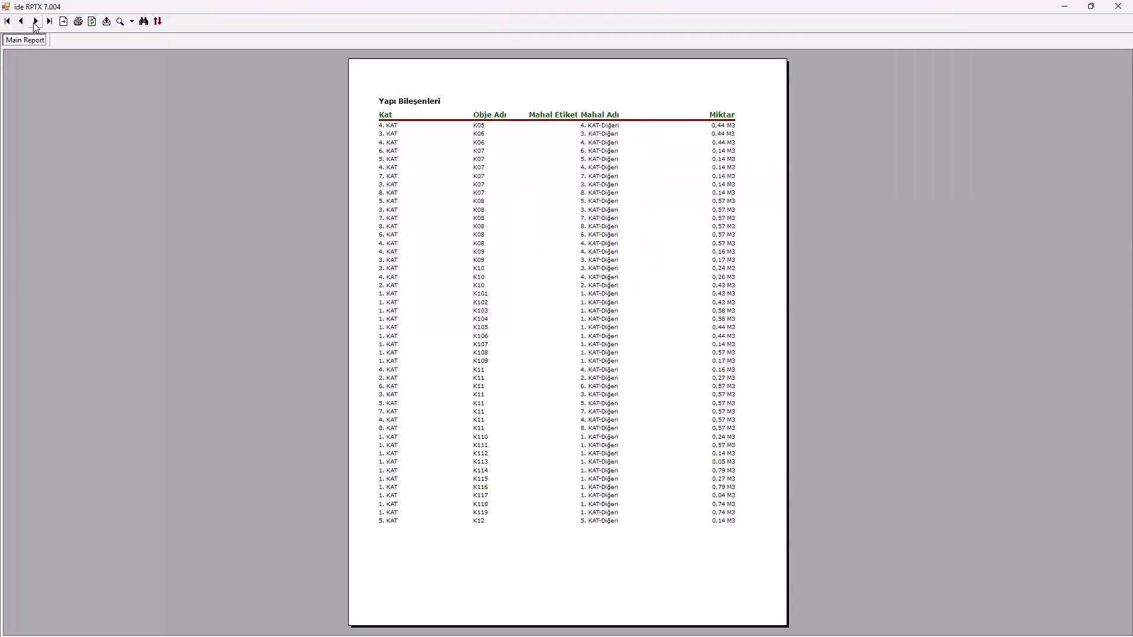
{"action": "left_click", "coordinate": [36, 22]}
{"action": "left_click", "coordinate": [35, 22]}
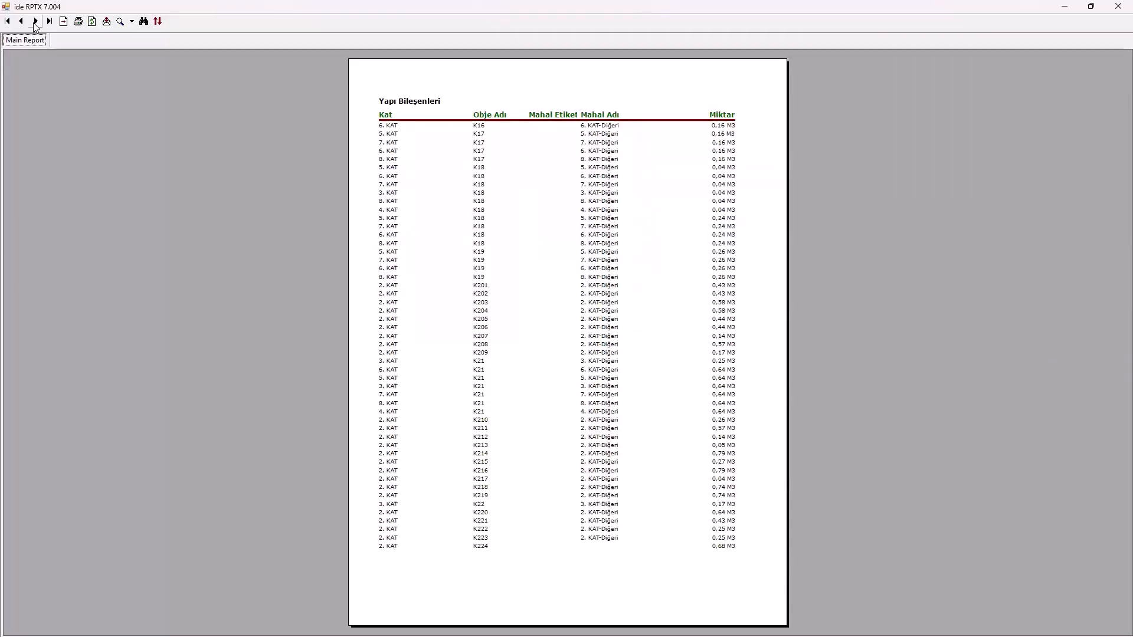
{"action": "left_click", "coordinate": [36, 22]}
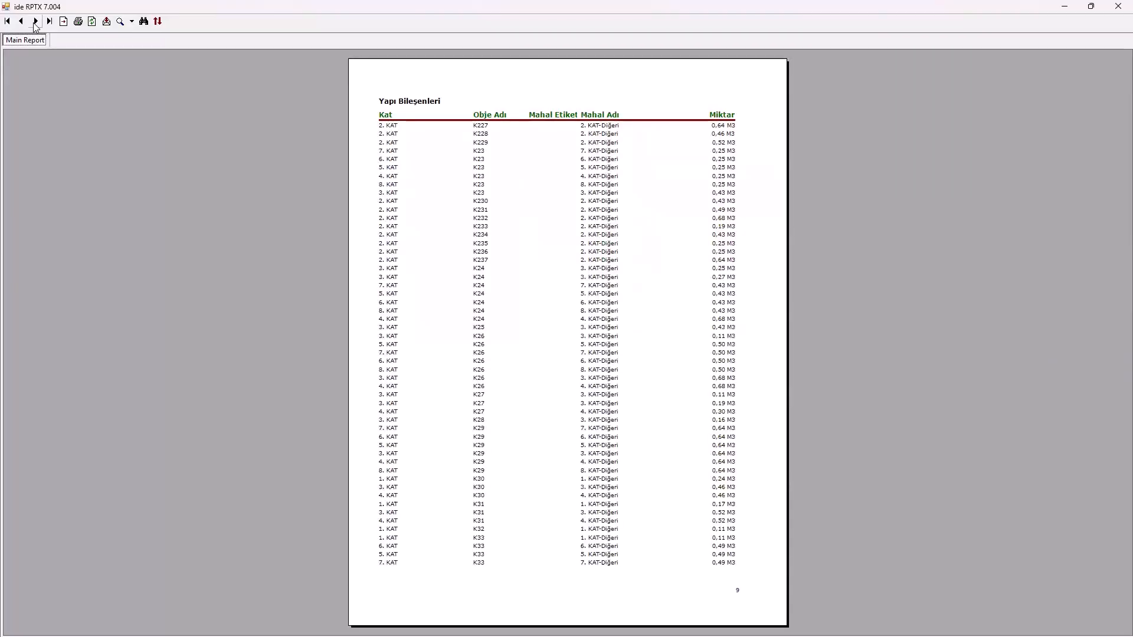
{"action": "left_click", "coordinate": [35, 22]}
{"action": "left_click", "coordinate": [35, 22]}
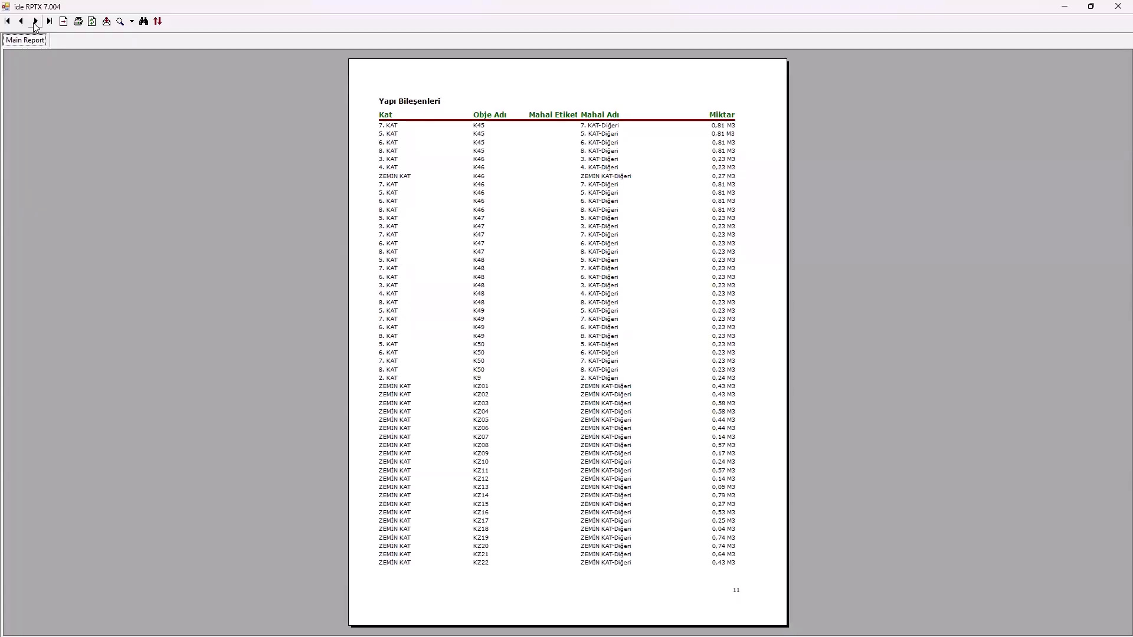
{"action": "left_click", "coordinate": [36, 22]}
{"action": "left_click", "coordinate": [36, 22]}
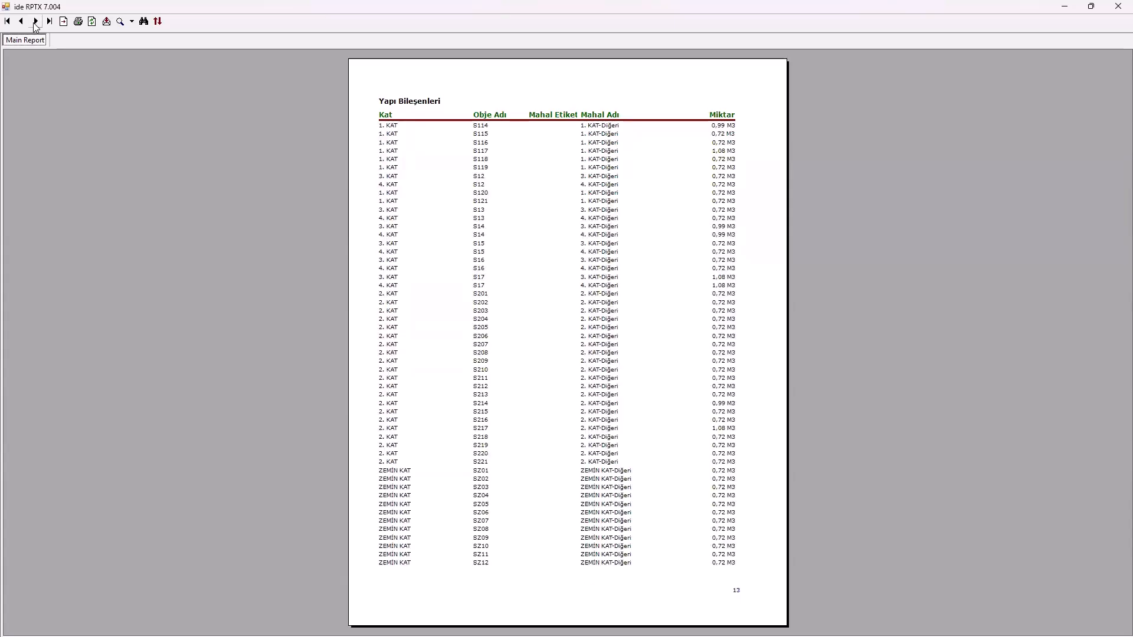
{"action": "left_click", "coordinate": [35, 22]}
{"action": "left_click", "coordinate": [35, 22]}
{"action": "left_click", "coordinate": [35, 22]}
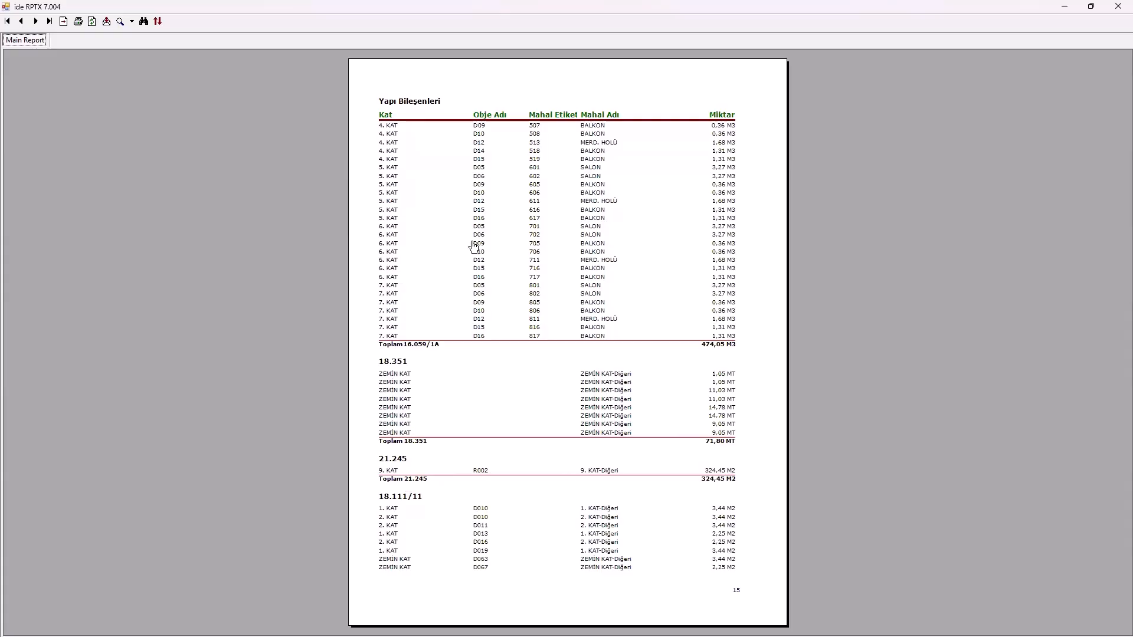
Continue paging through the square-metre quantities that follow the start of item 18.111/11, down to the 3. KAT room entries.
{"action": "left_click", "coordinate": [37, 22]}
{"action": "left_click", "coordinate": [37, 22]}
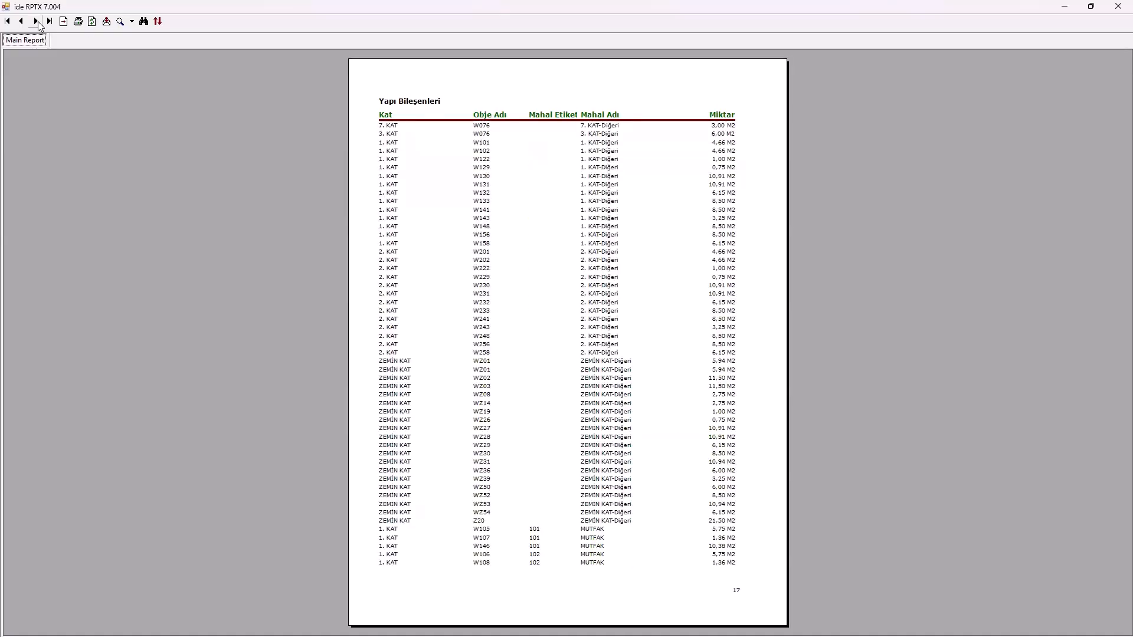
{"action": "left_click", "coordinate": [37, 22]}
{"action": "left_click", "coordinate": [37, 22]}
{"action": "left_click", "coordinate": [37, 21]}
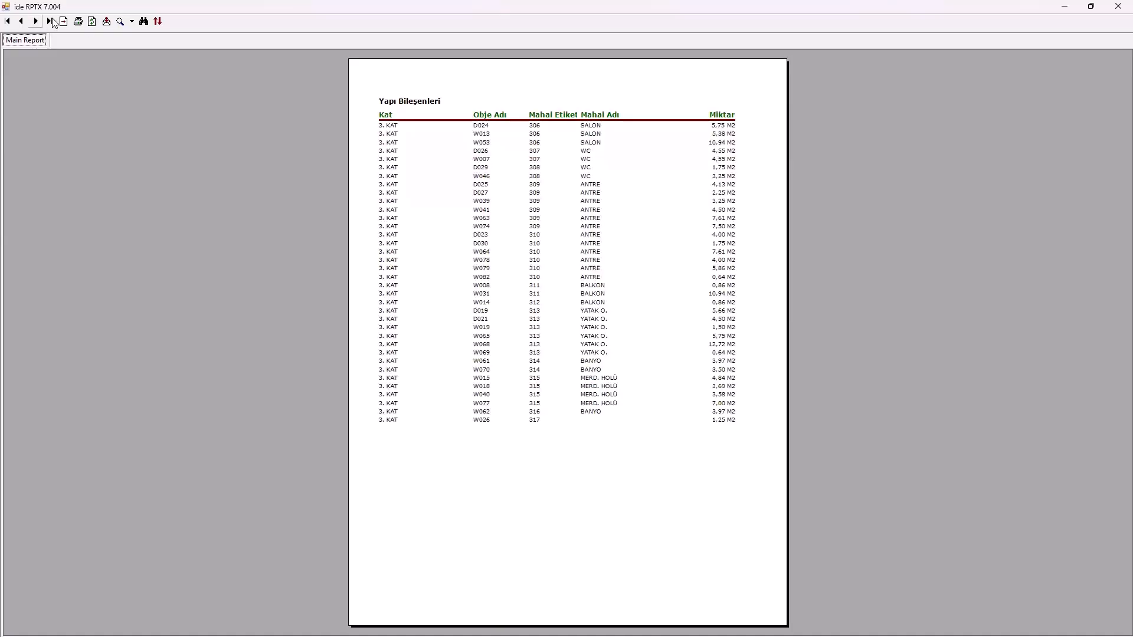
Jump to the end of the report, review the Özet totals on the last two pages, and close the report.
{"action": "left_click", "coordinate": [51, 22]}
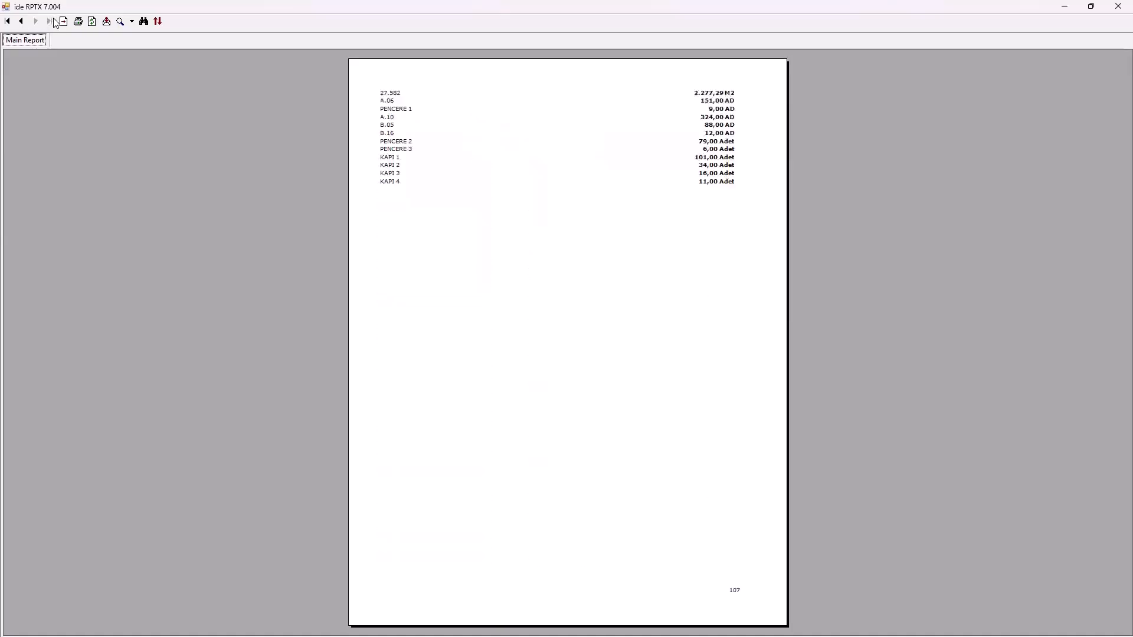
{"action": "left_click", "coordinate": [21, 23]}
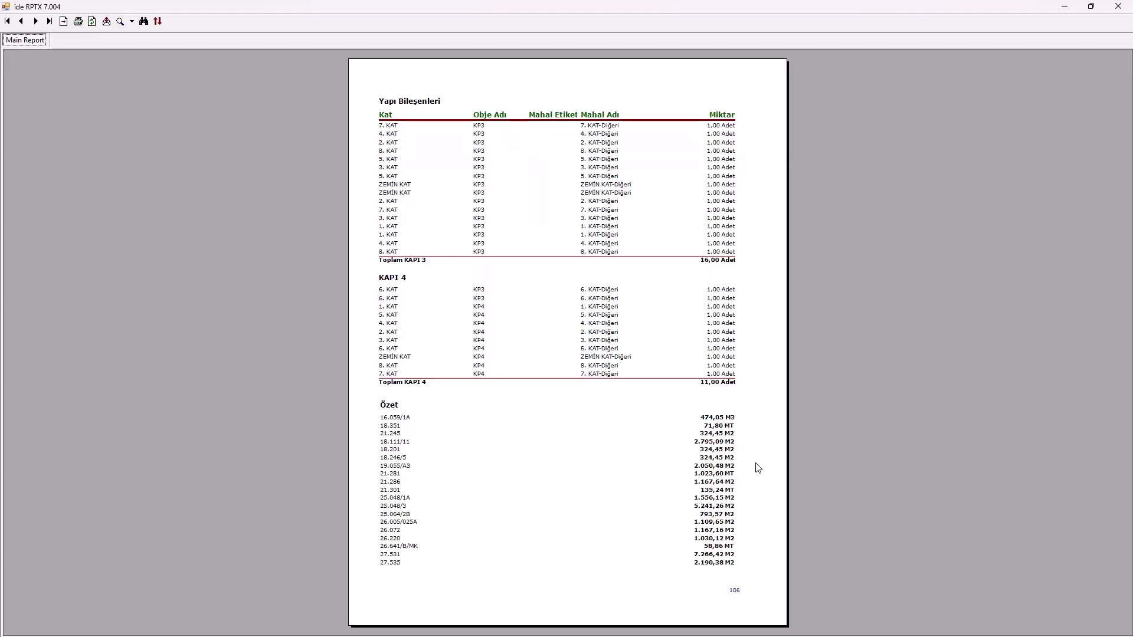
{"action": "left_click", "coordinate": [1113, 8]}
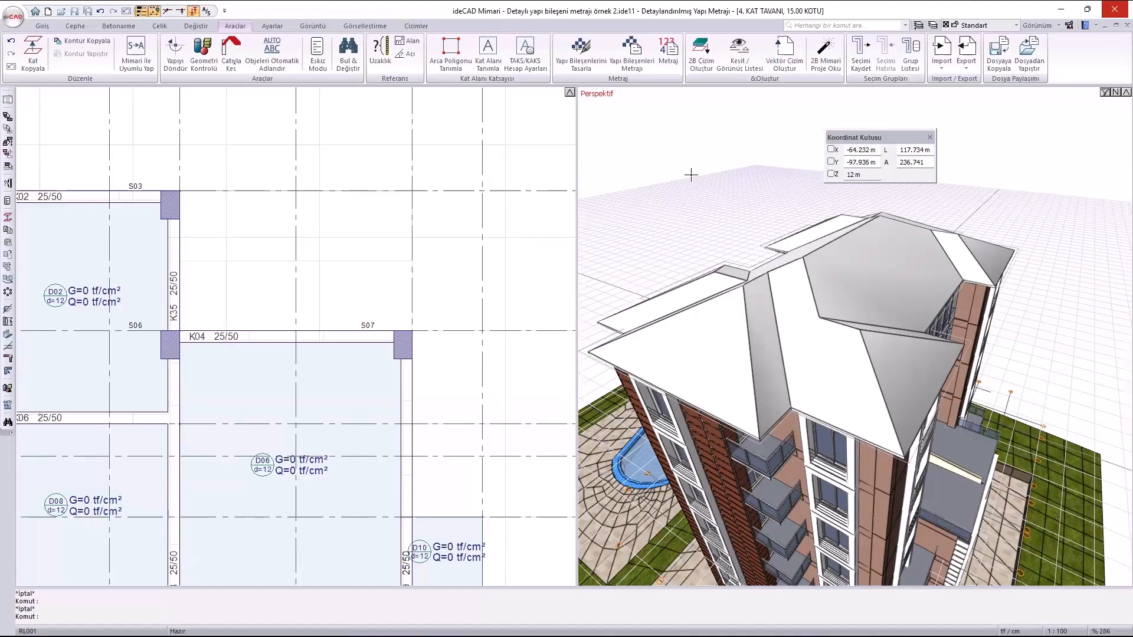
{"action": "scroll", "coordinate": [692, 177], "scroll_direction": "down", "scroll_amount": 5}
{"action": "scroll", "coordinate": [826, 343], "scroll_direction": "down", "scroll_amount": 2}
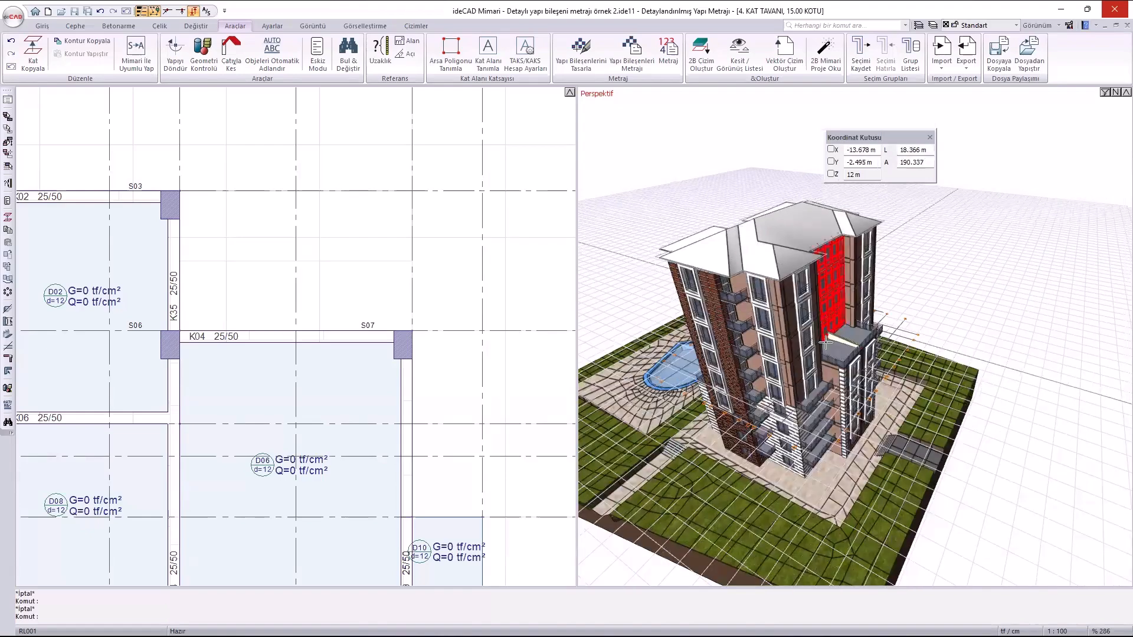
{"action": "mouse_move", "coordinate": [825, 342]}
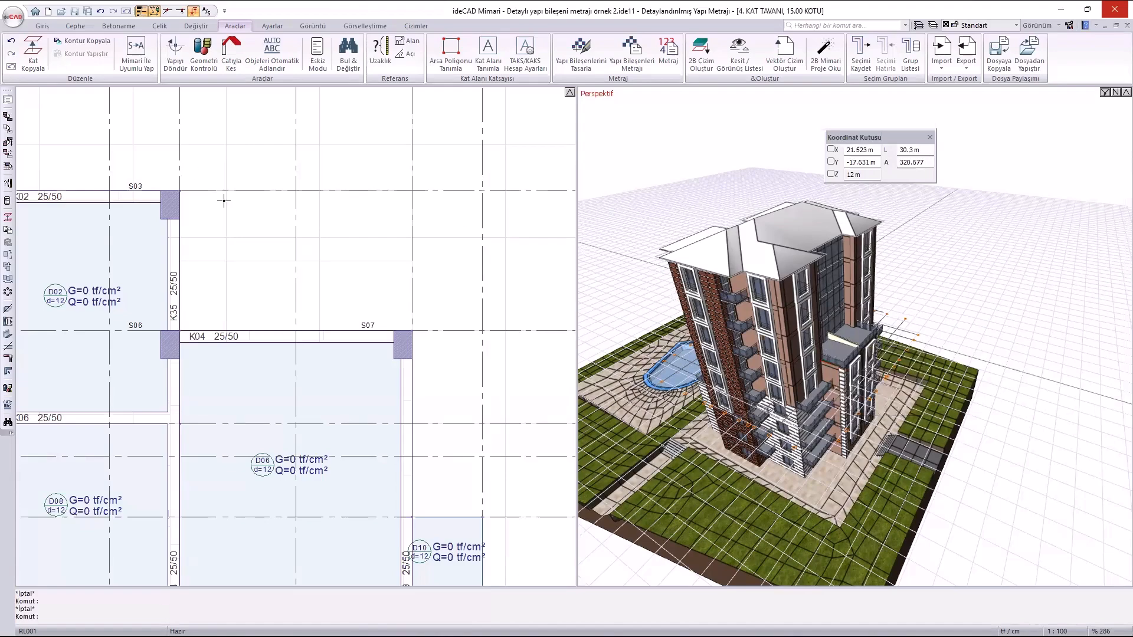
{"action": "middle_click", "coordinate": [334, 236]}
{"action": "middle_click", "coordinate": [333, 236]}
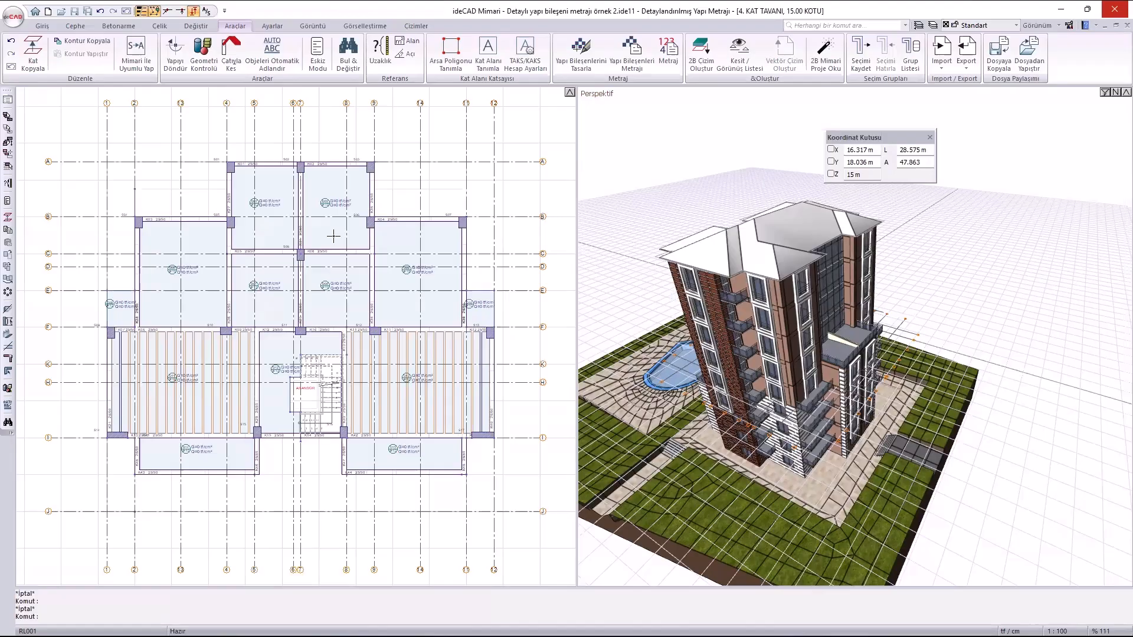
{"action": "left_click", "coordinate": [1064, 121]}
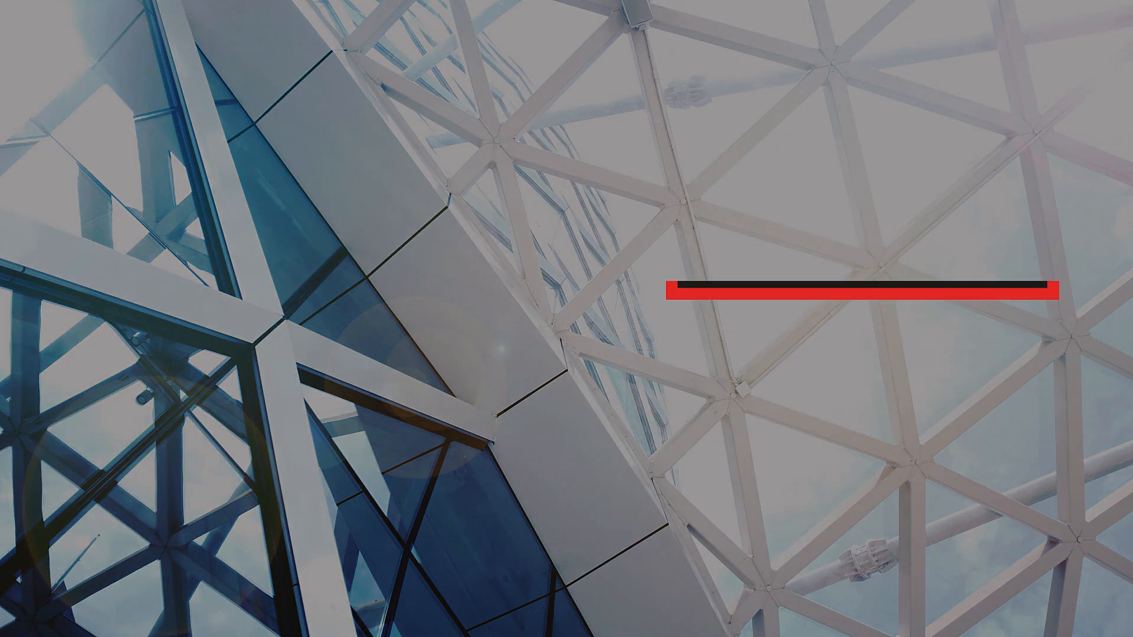